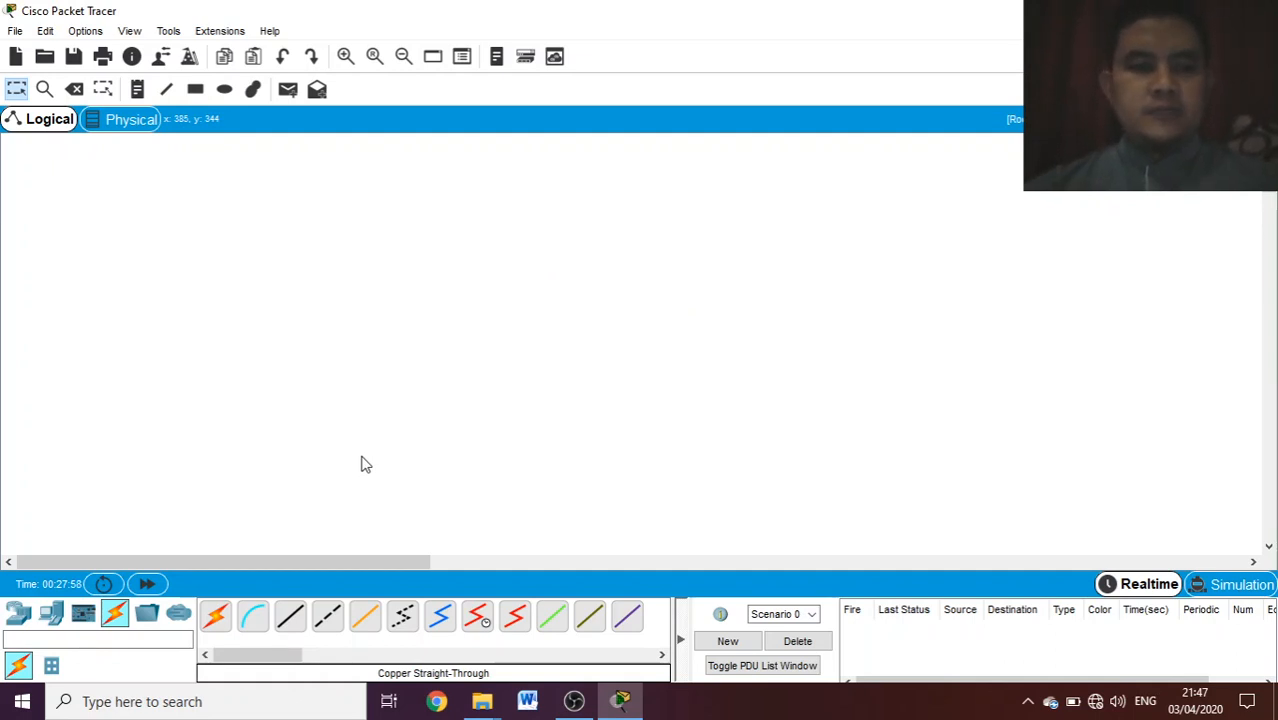
- Place a 1941 router in the upper middle of the empty workspace
left_click(8, 615)
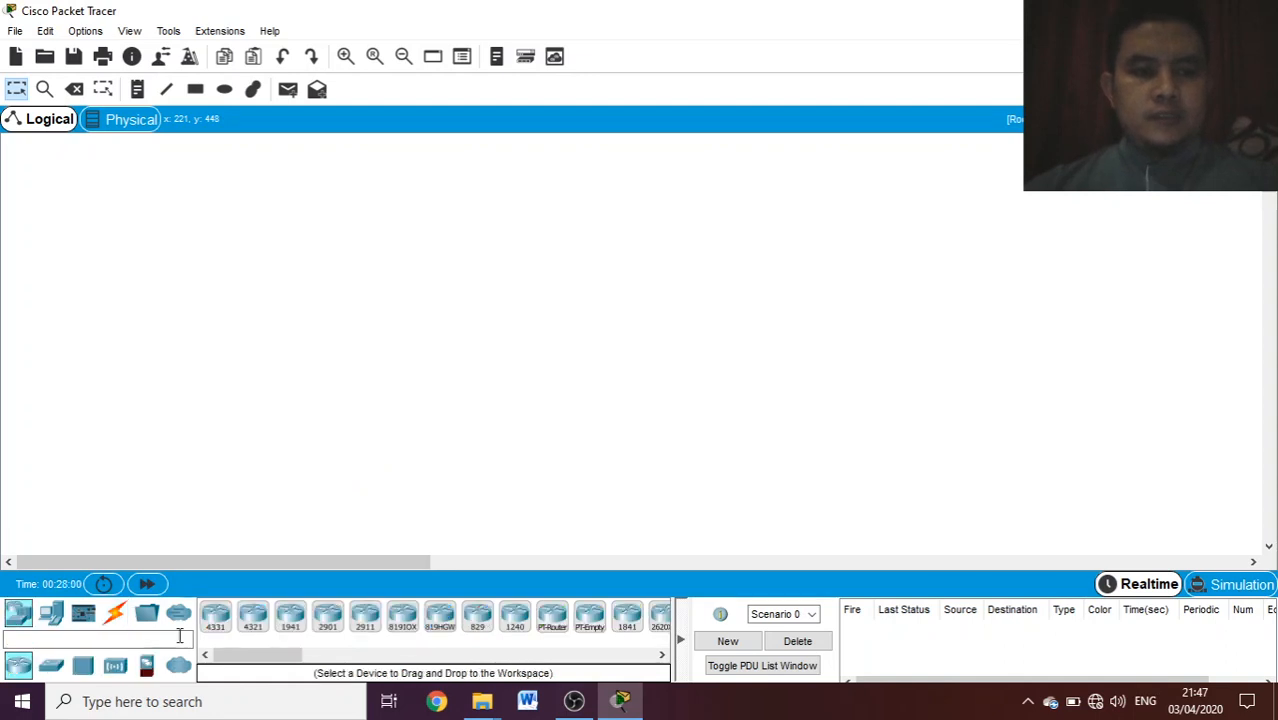
left_click(290, 625)
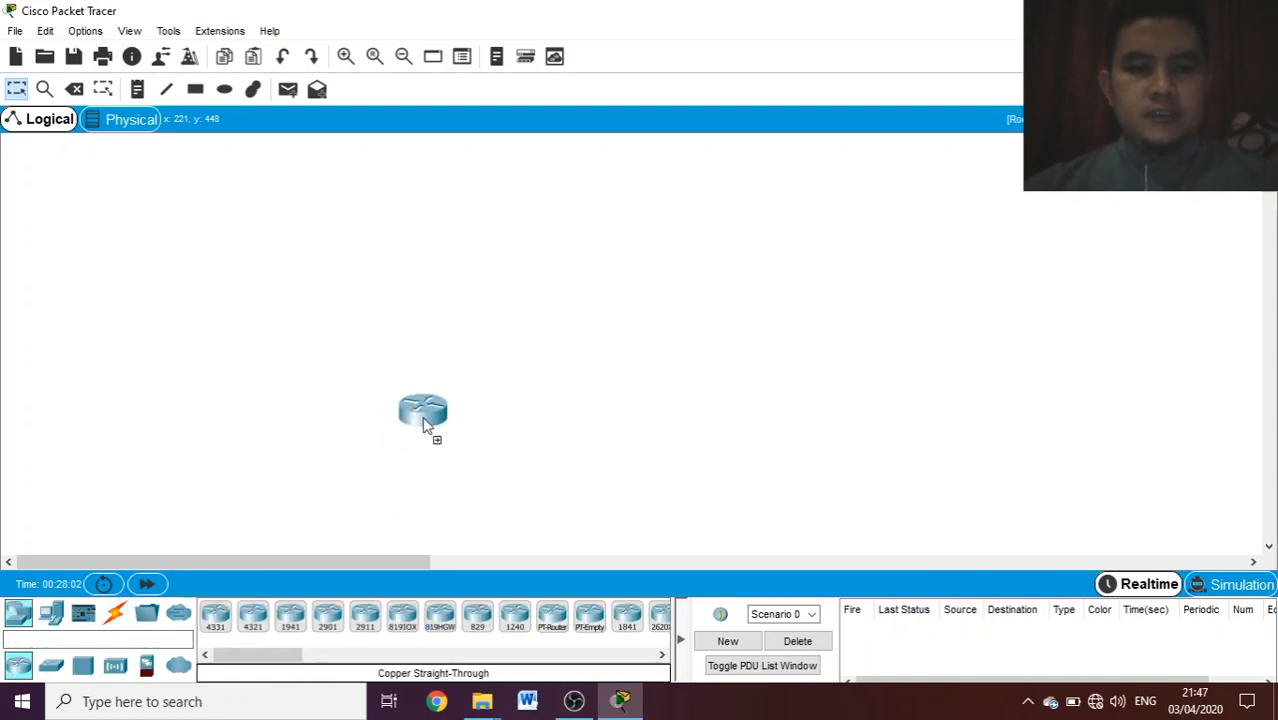
left_click(607, 275)
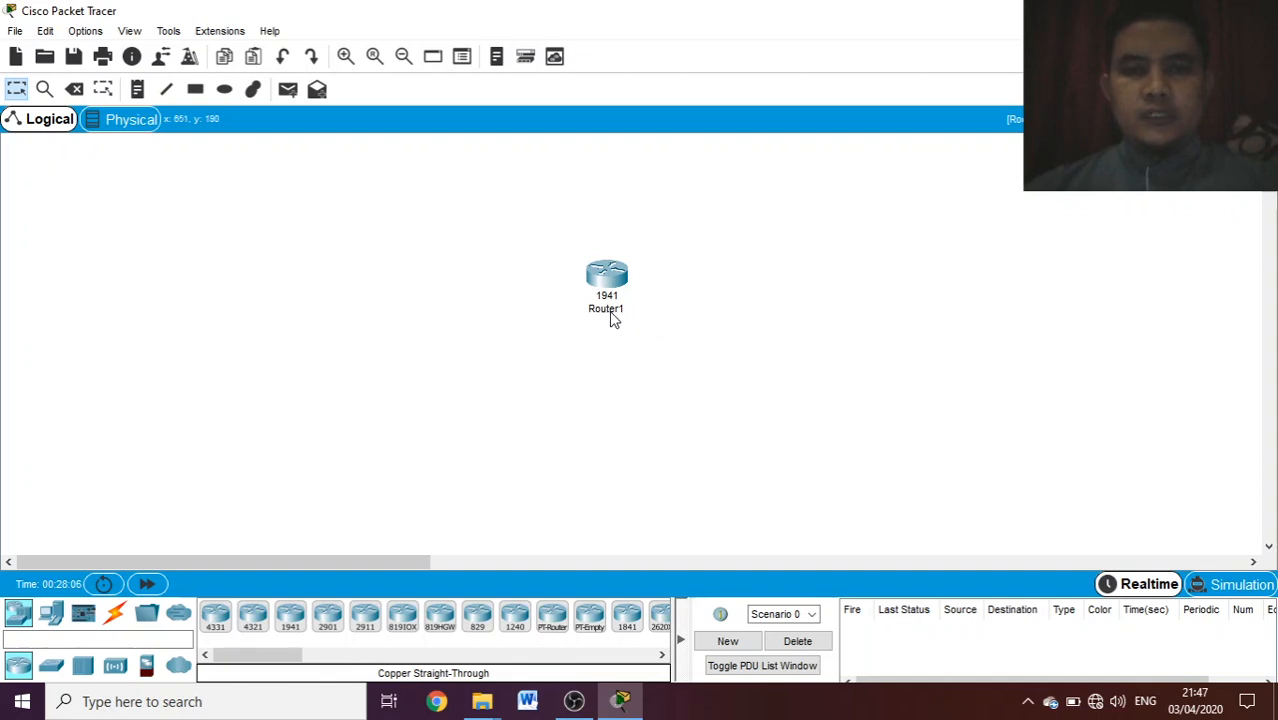
- Rename the 1941 router as R1
left_click(611, 314)
left_click(629, 310)
key("BackSpace")
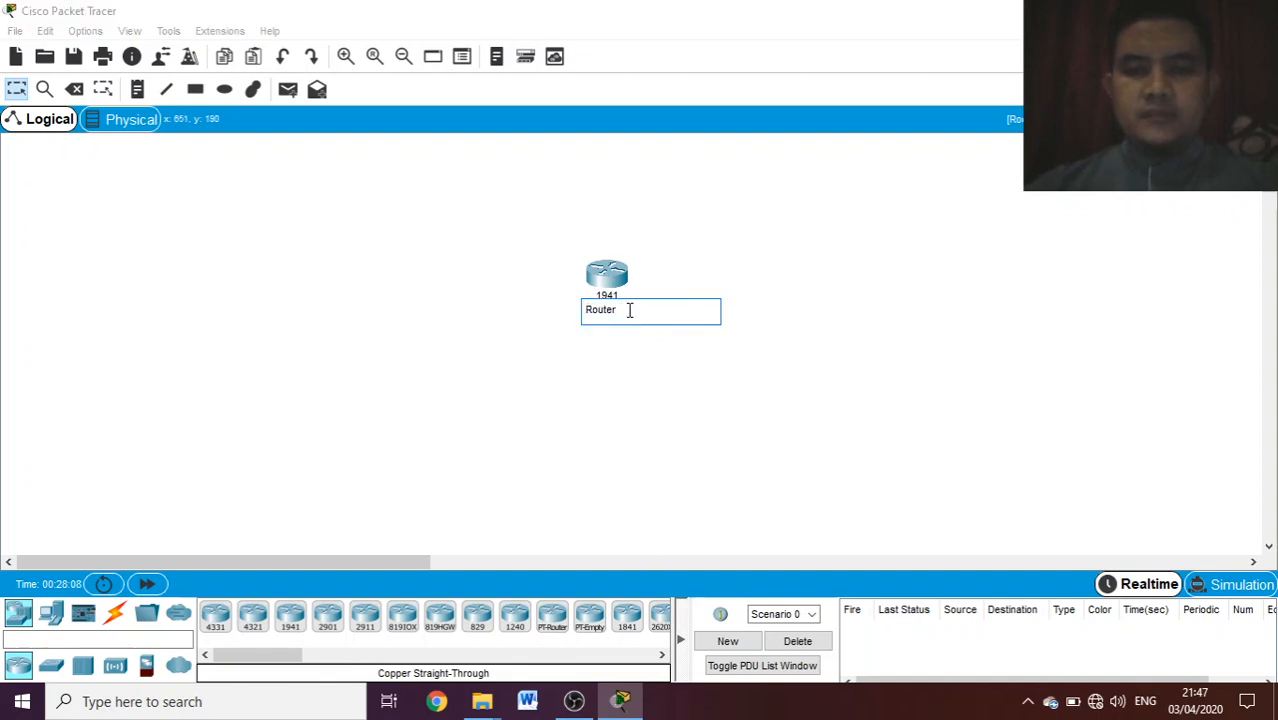
key("BackSpace")
key("BackSpace")
type("1")
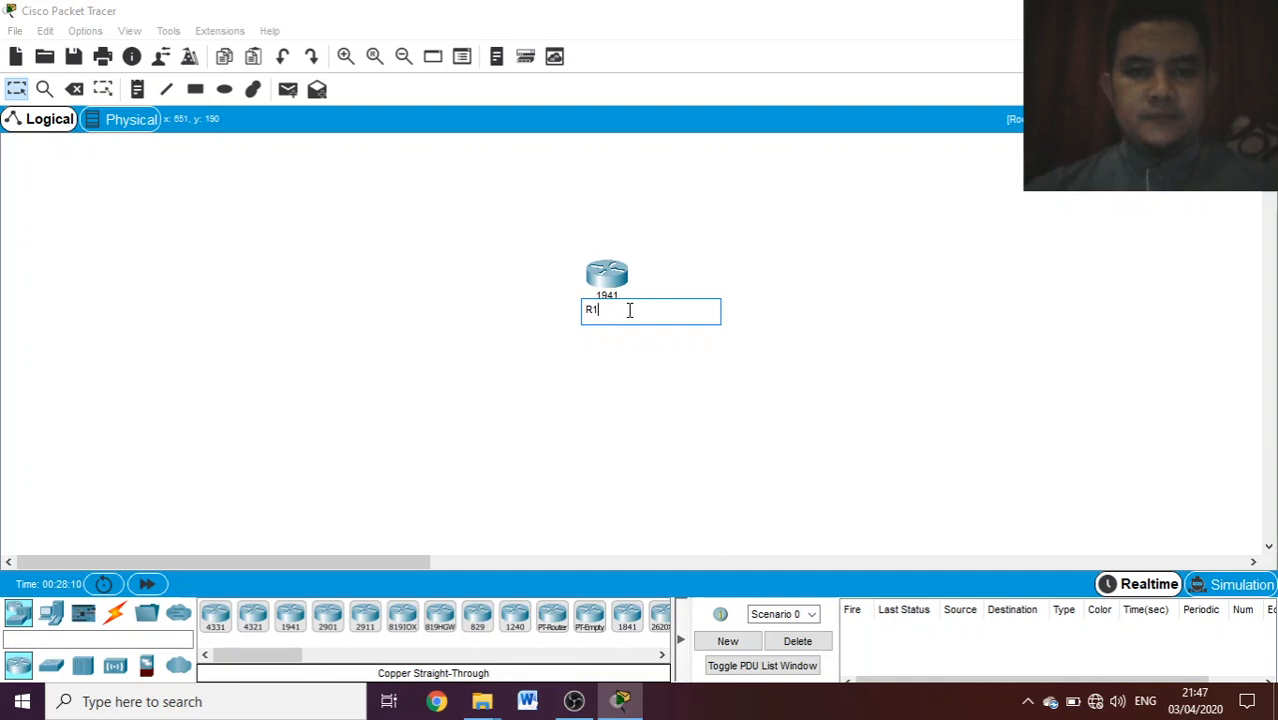
left_click(590, 395)
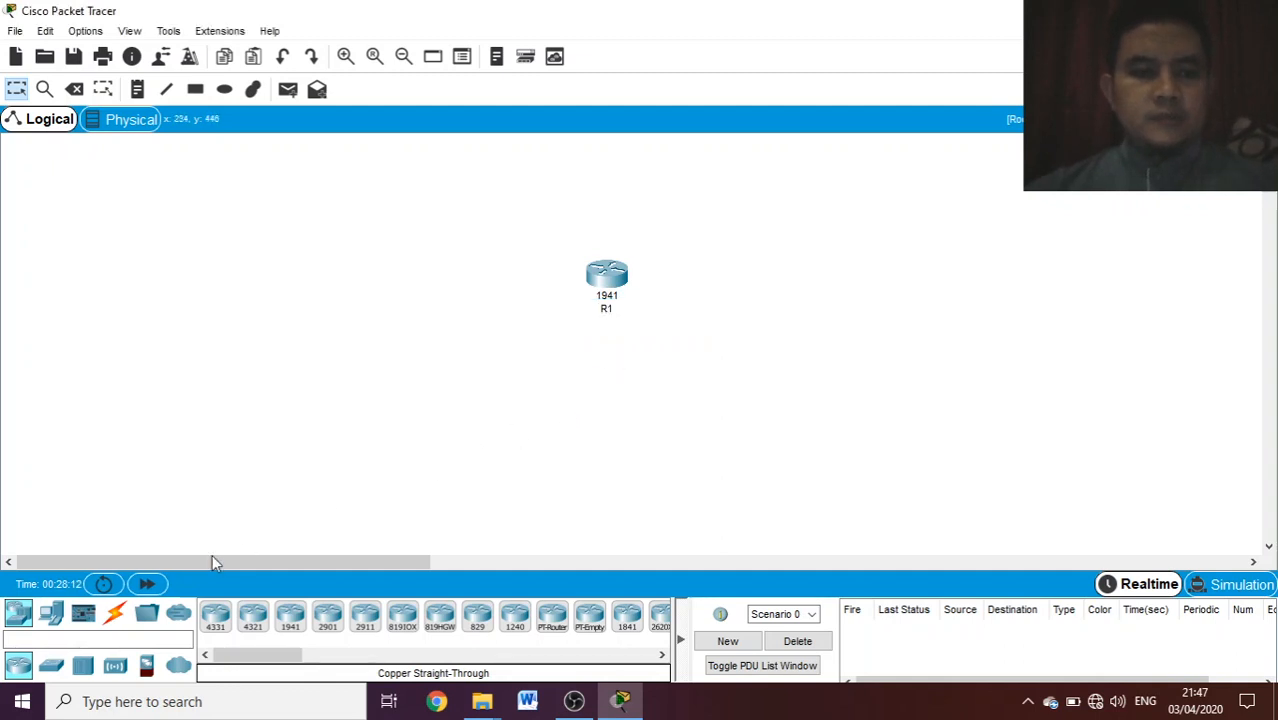
- Add a 2960-24TT switch below and to the left of router R1
left_click(56, 615)
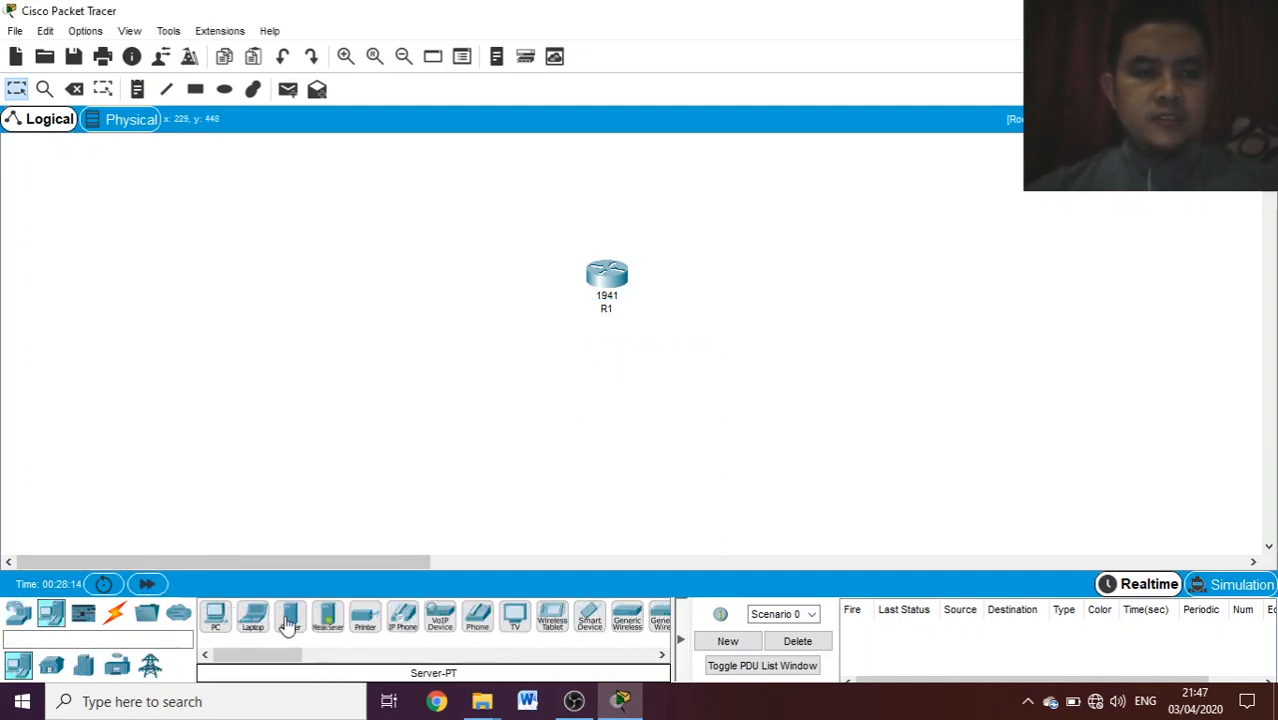
left_click(18, 613)
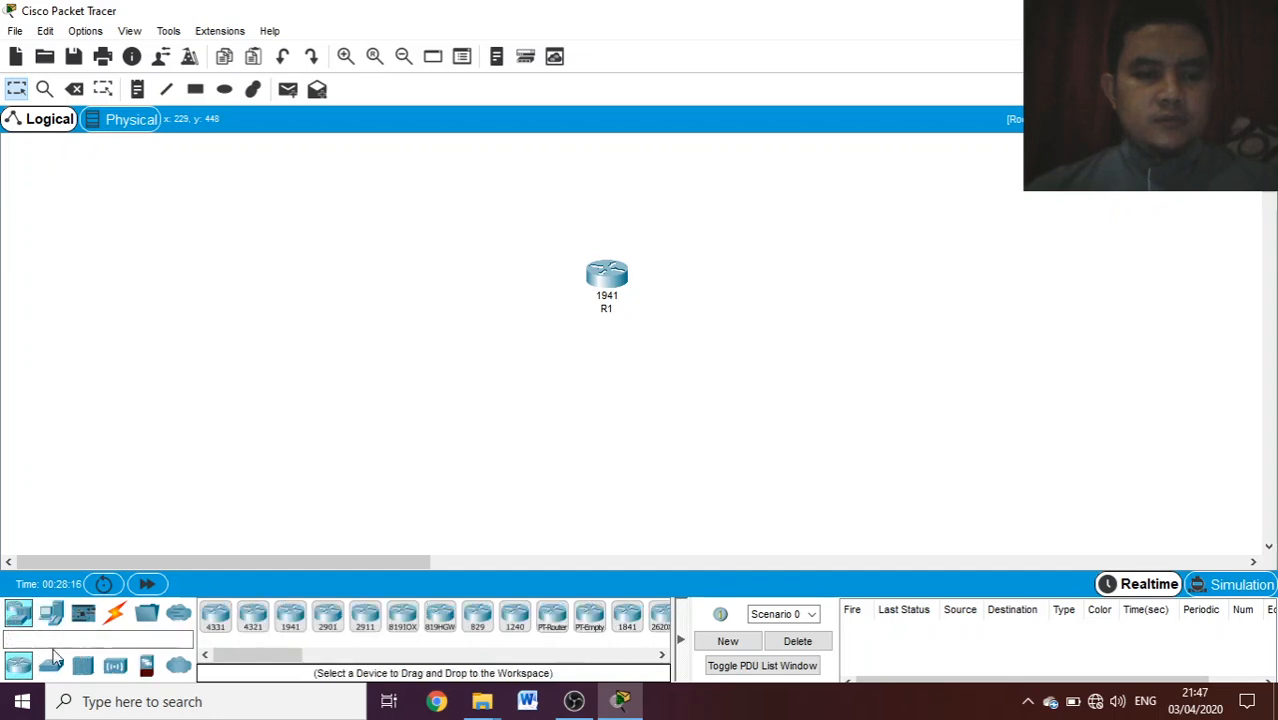
left_click(58, 668)
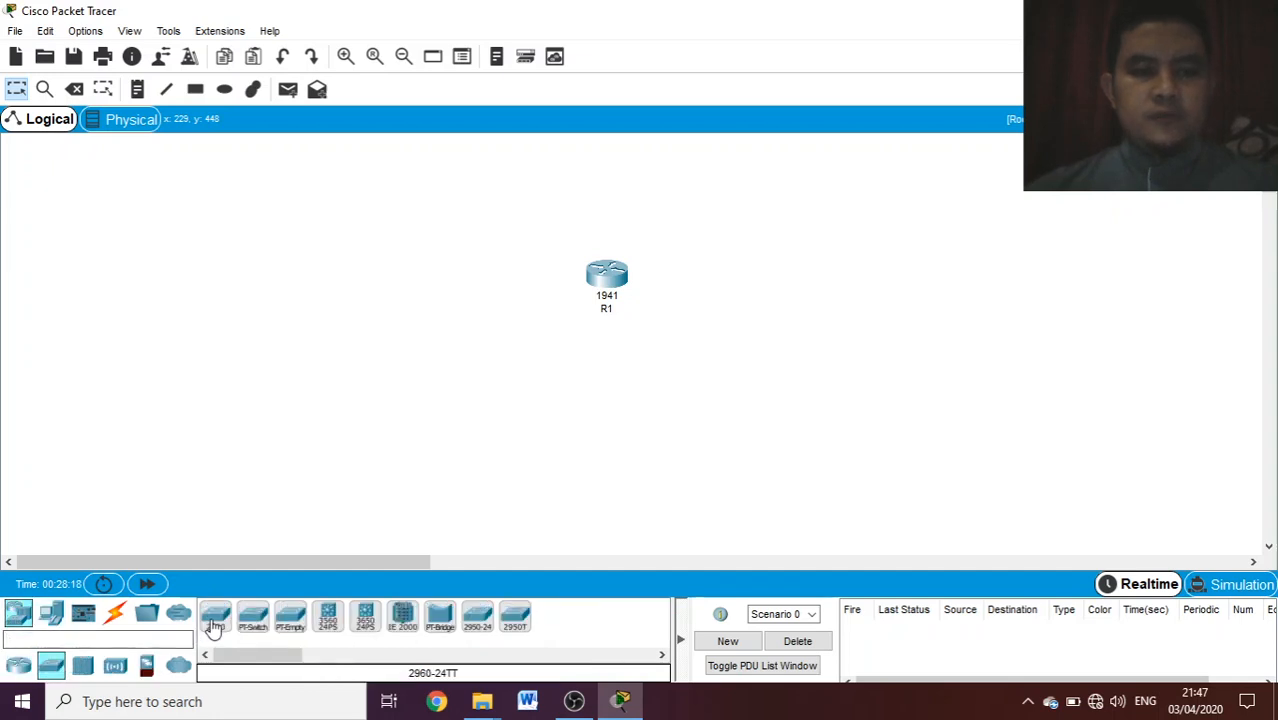
left_click(212, 618)
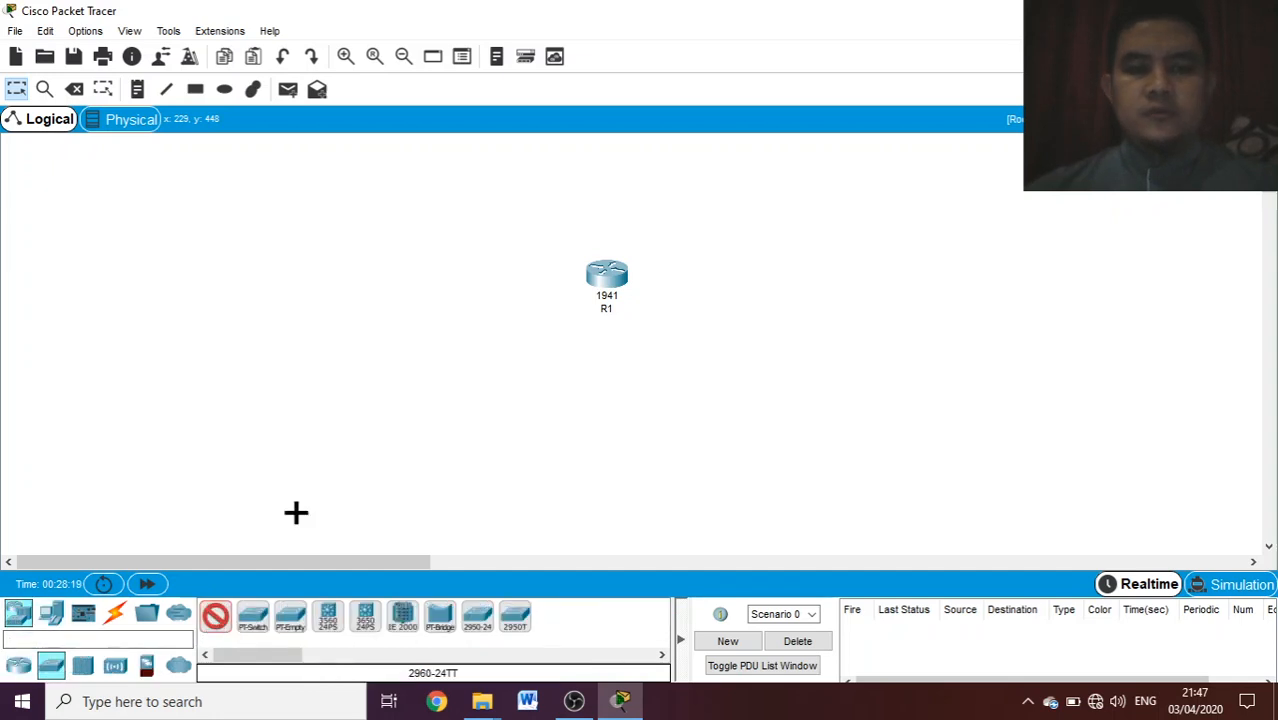
left_click(476, 320)
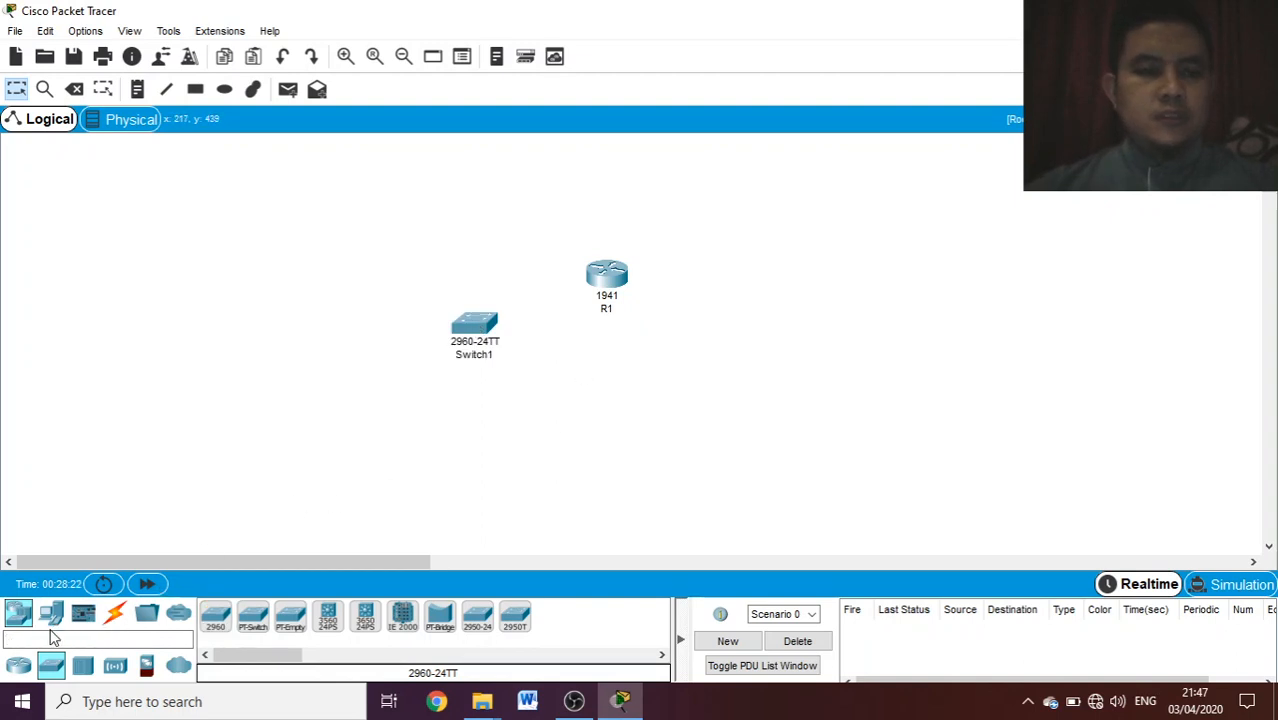
- Add three PC end devices in a row below the switch
left_click(51, 612)
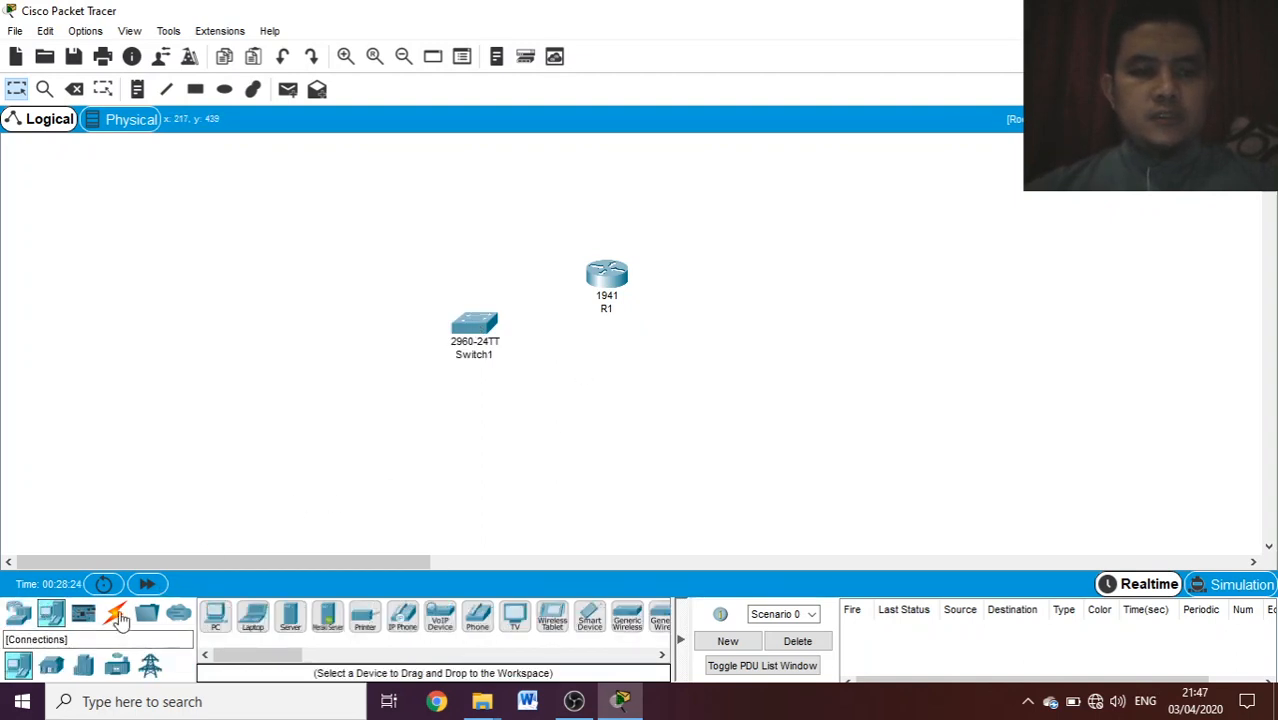
left_click(215, 618)
left_click(301, 392)
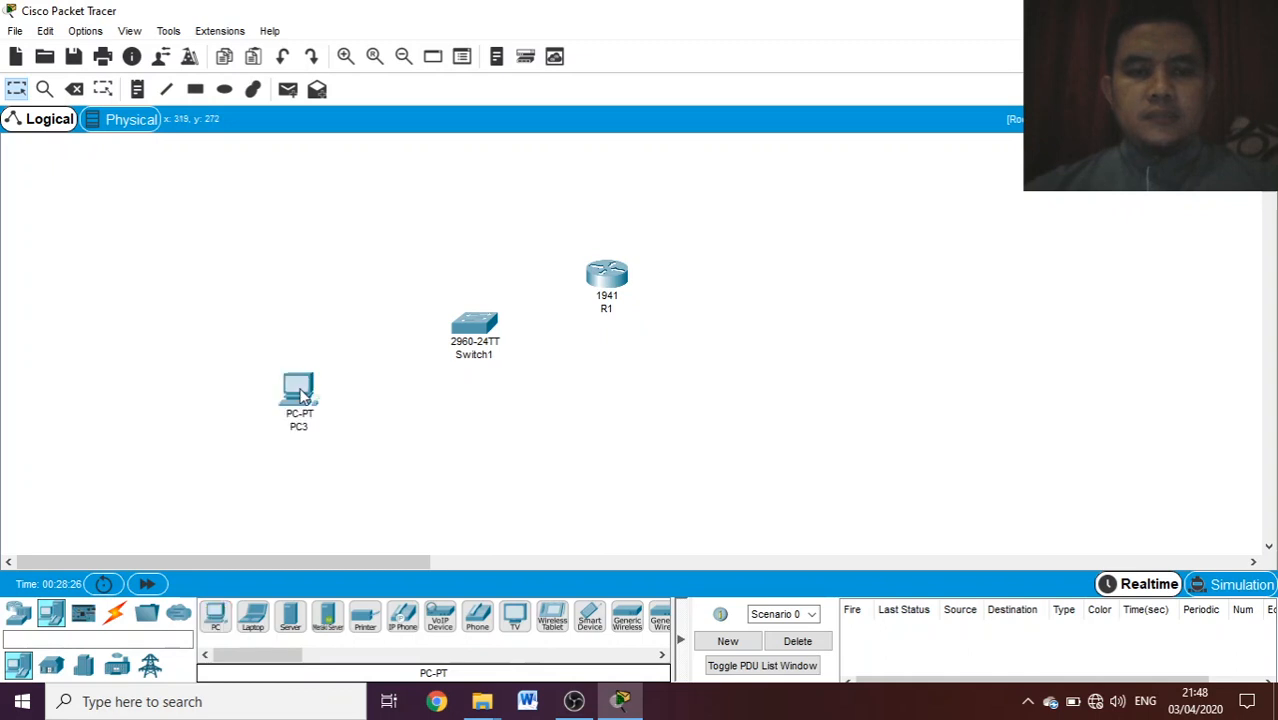
left_click_drag(218, 618, 383, 411)
mouse_move(383, 411)
left_mouse_down()
mouse_move(357, 521)
mouse_move(384, 389)
left_mouse_up()
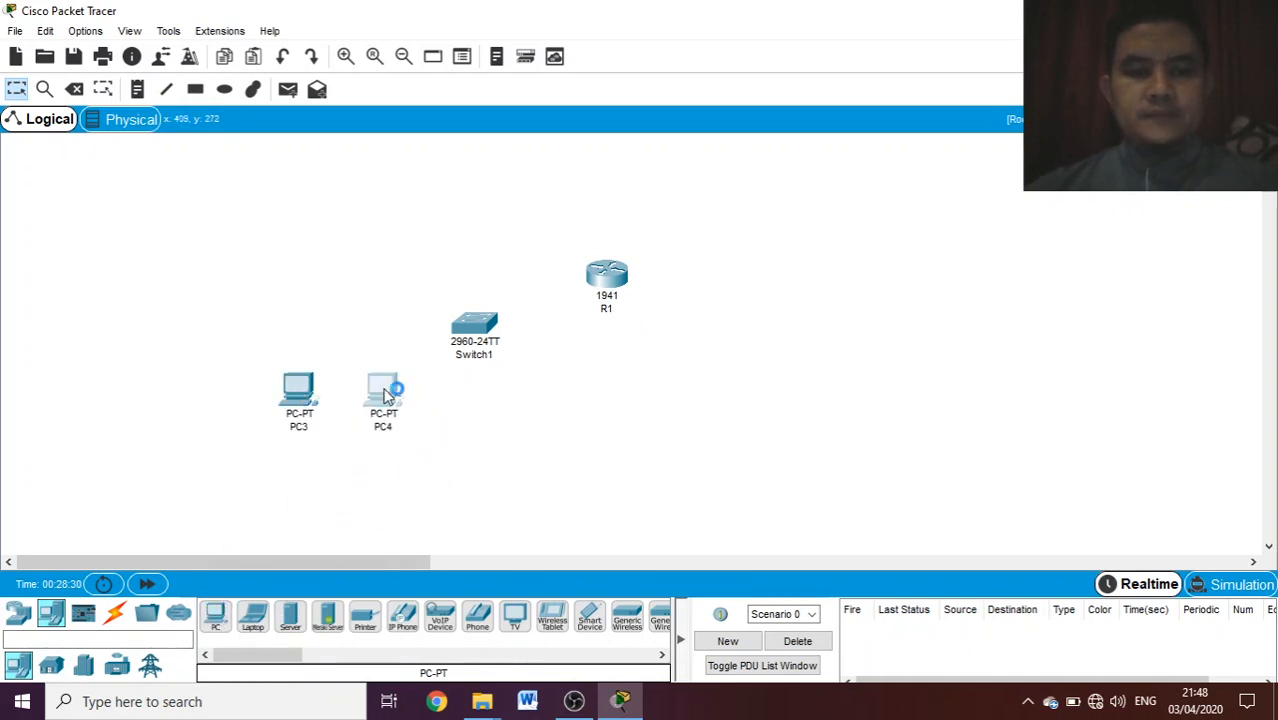
left_click(386, 396)
left_click(878, 87)
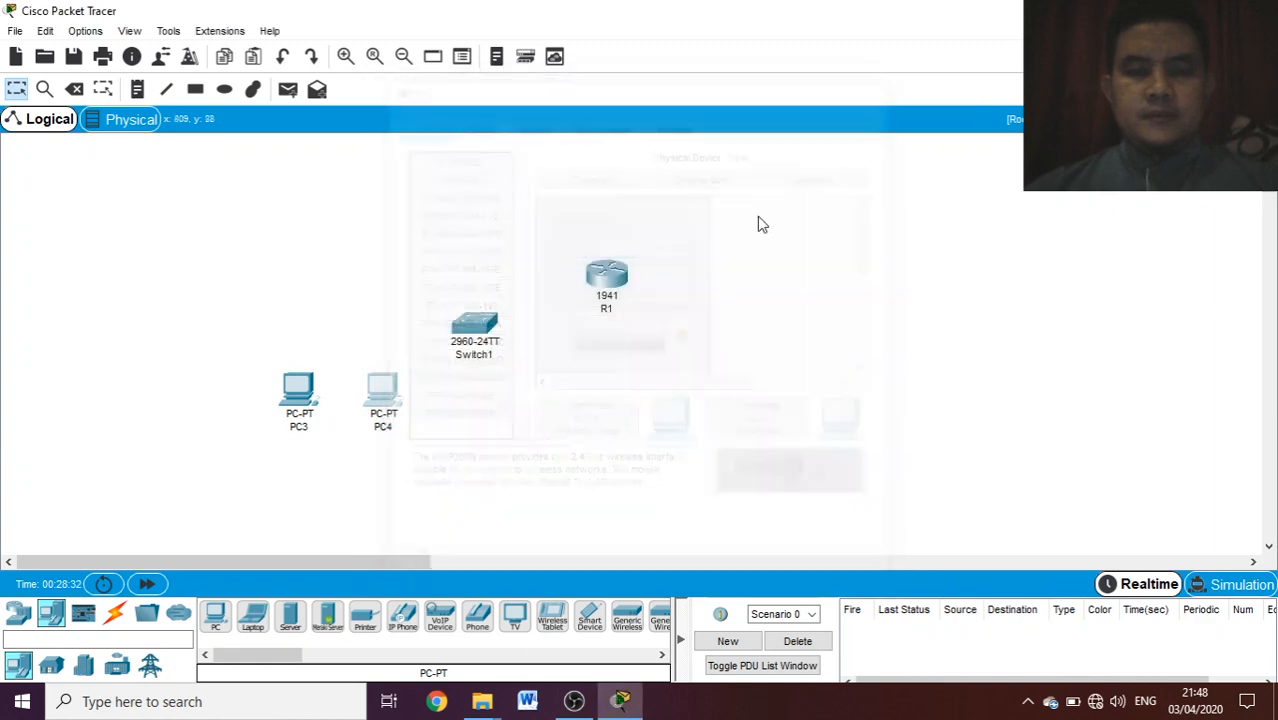
left_click(218, 618)
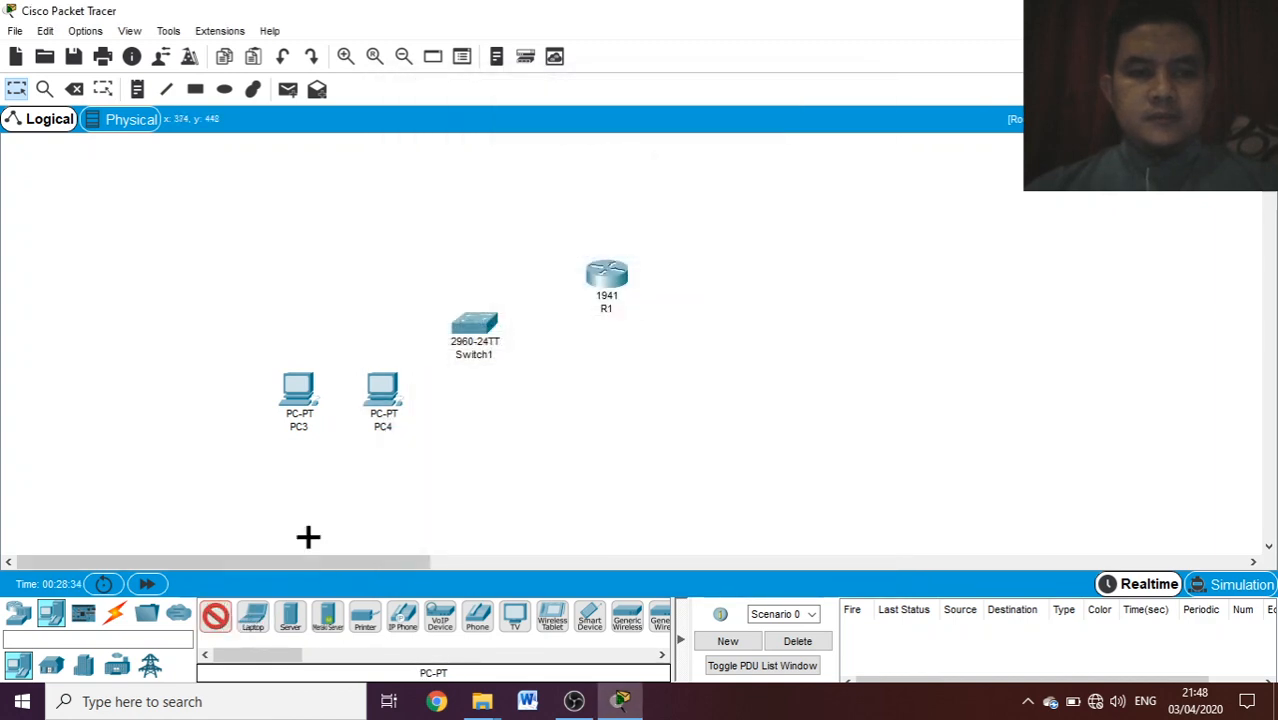
left_click(488, 416)
- Spread the three PCs farther apart and move them lower beneath the switch
left_click_drag(290, 402, 242, 457)
left_click_drag(378, 403, 362, 455)
left_click_drag(505, 425, 515, 452)
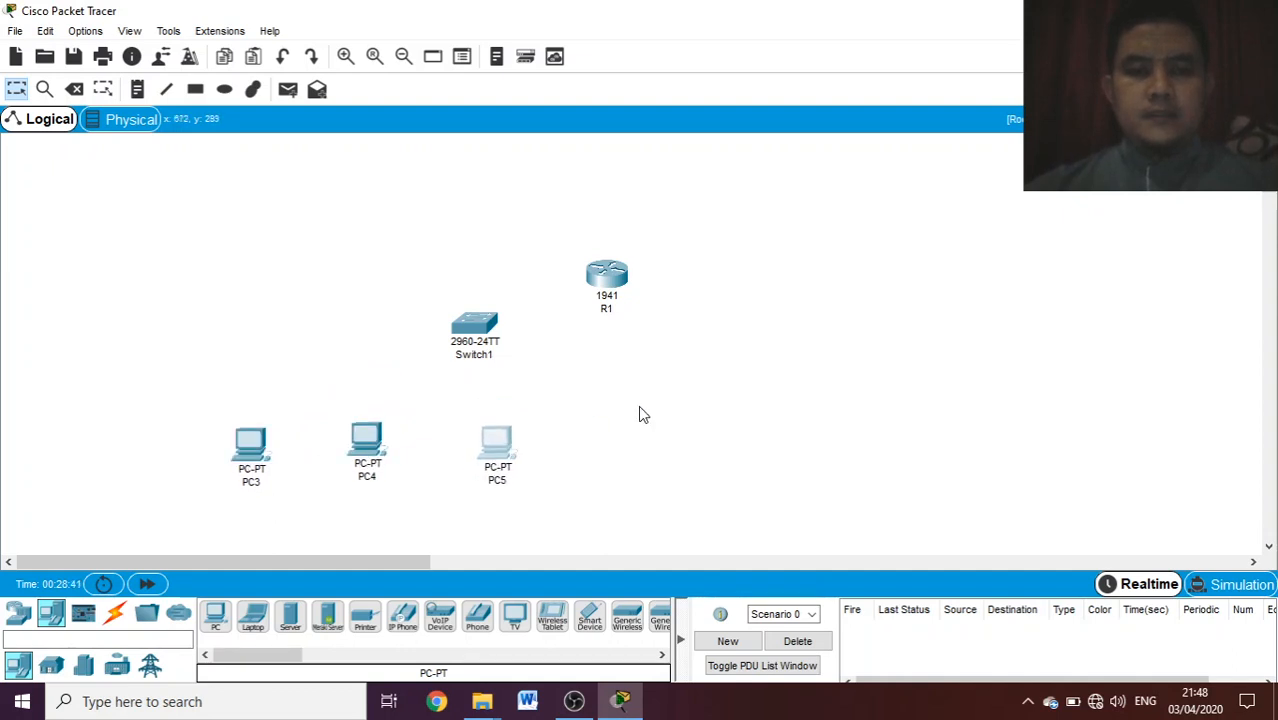
- Add a server to the upper right of router R1 and move the router slightly closer to it
left_click(290, 620)
left_click(833, 190)
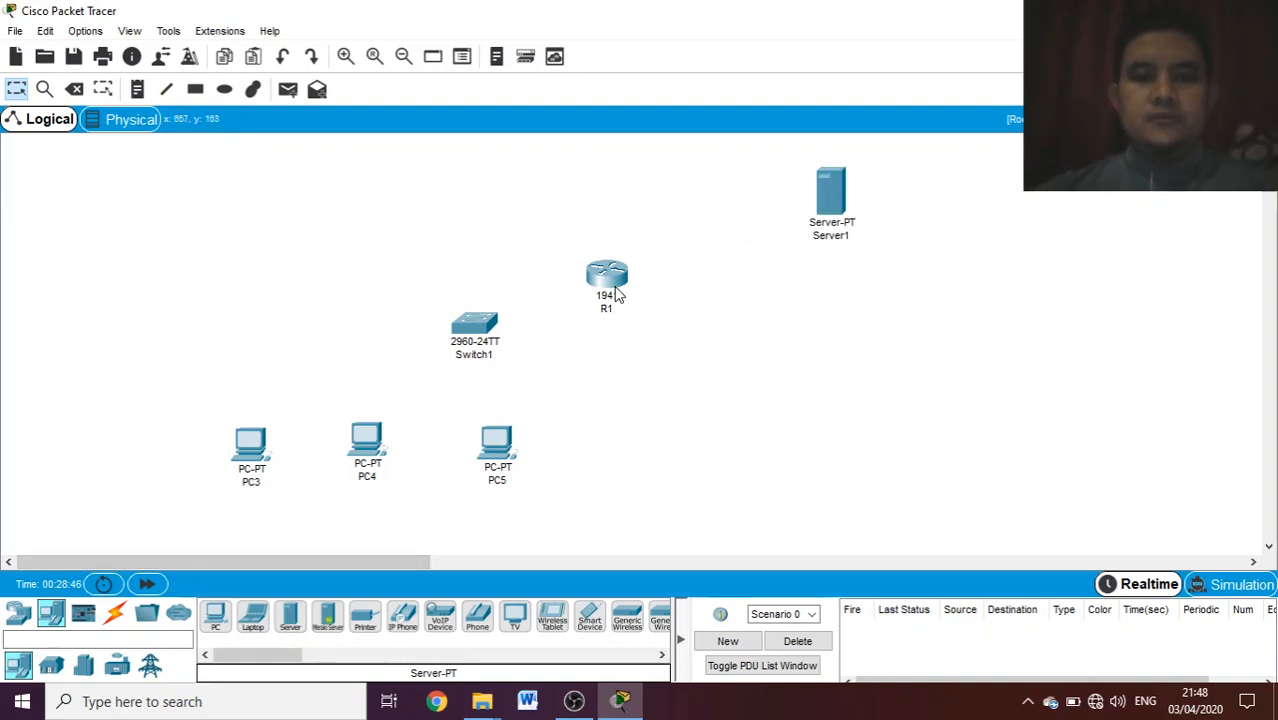
left_click_drag(614, 285, 658, 252)
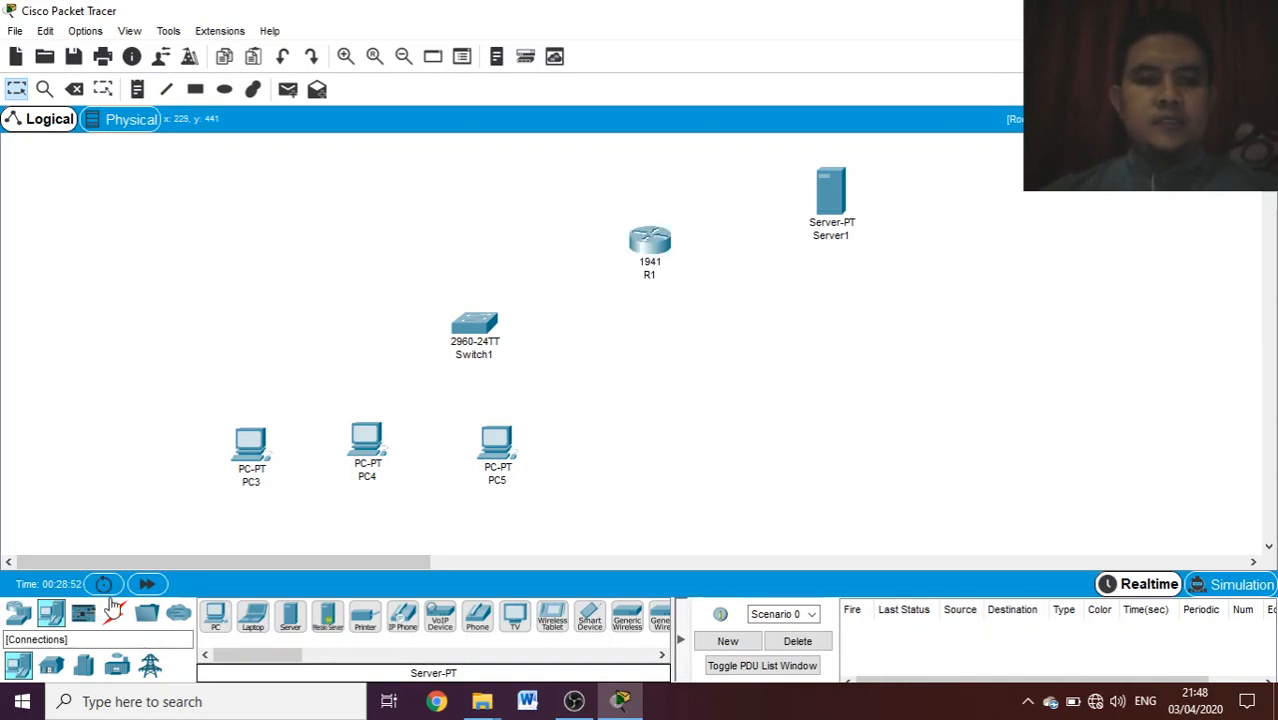
- Connect PC3's FastEthernet0 to Switch1's FastEthernet0/1 with a copper straight-through cable
left_click(117, 615)
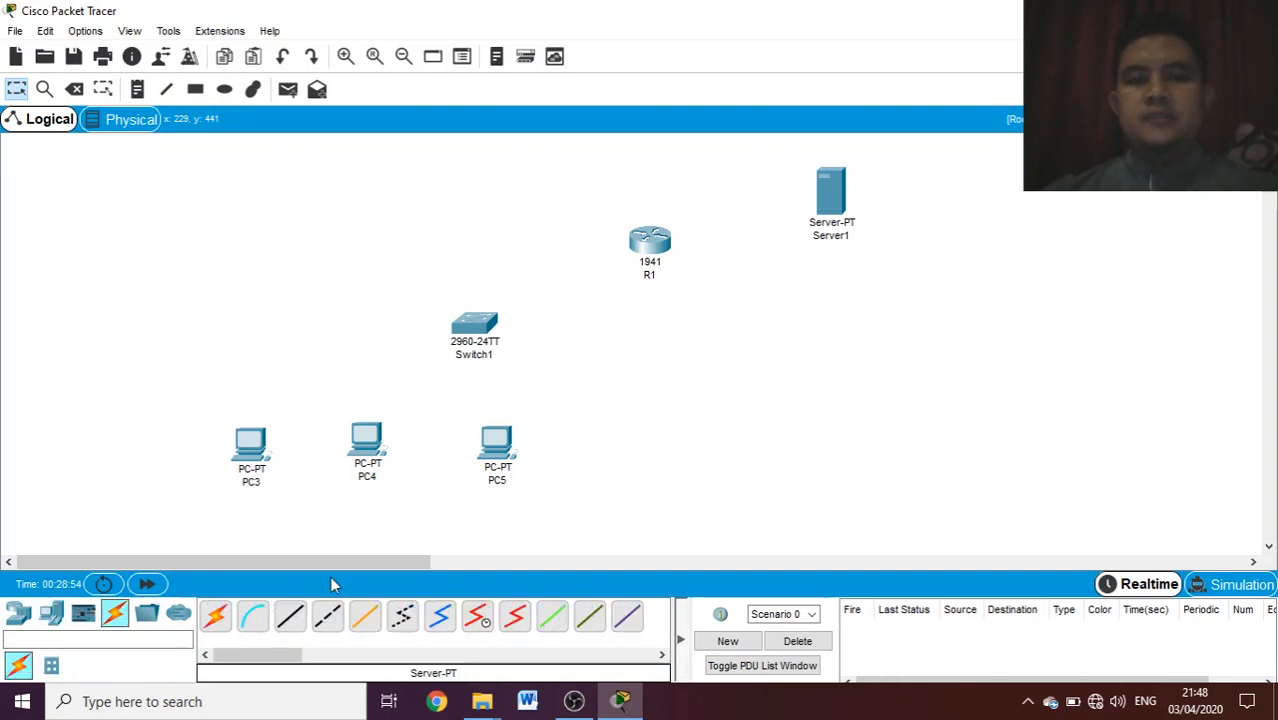
left_click(285, 618)
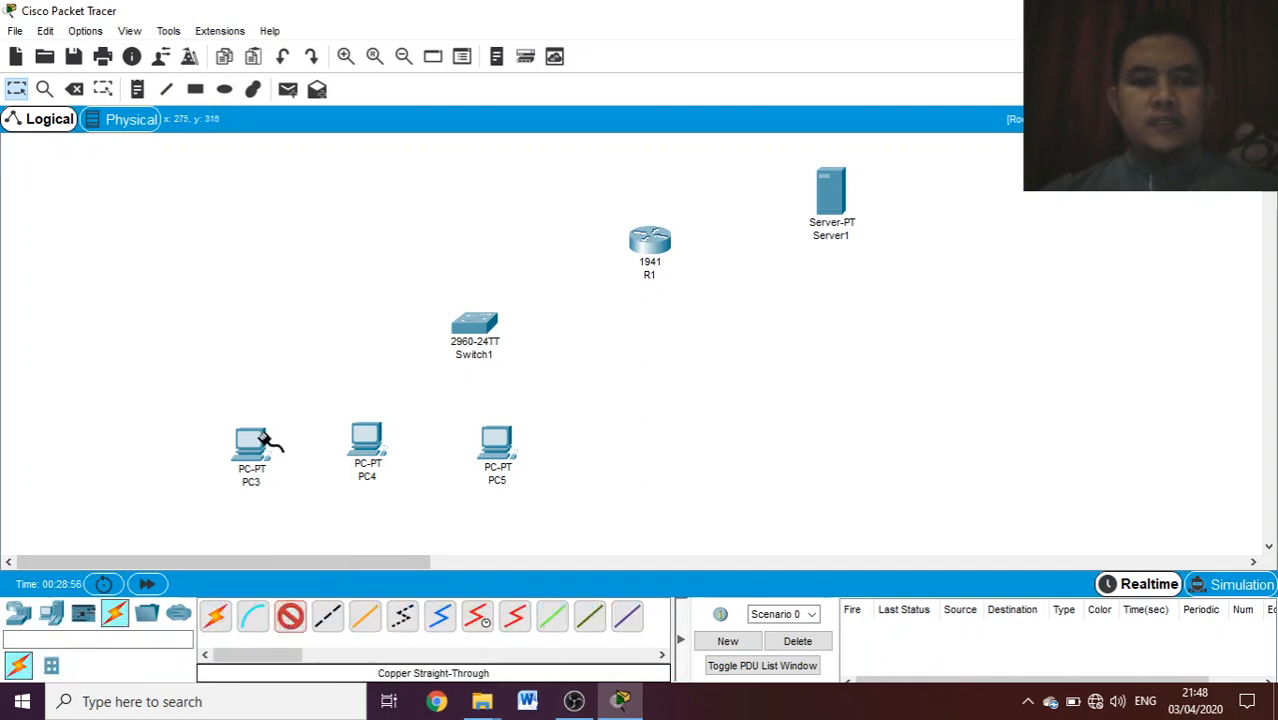
left_click(253, 443)
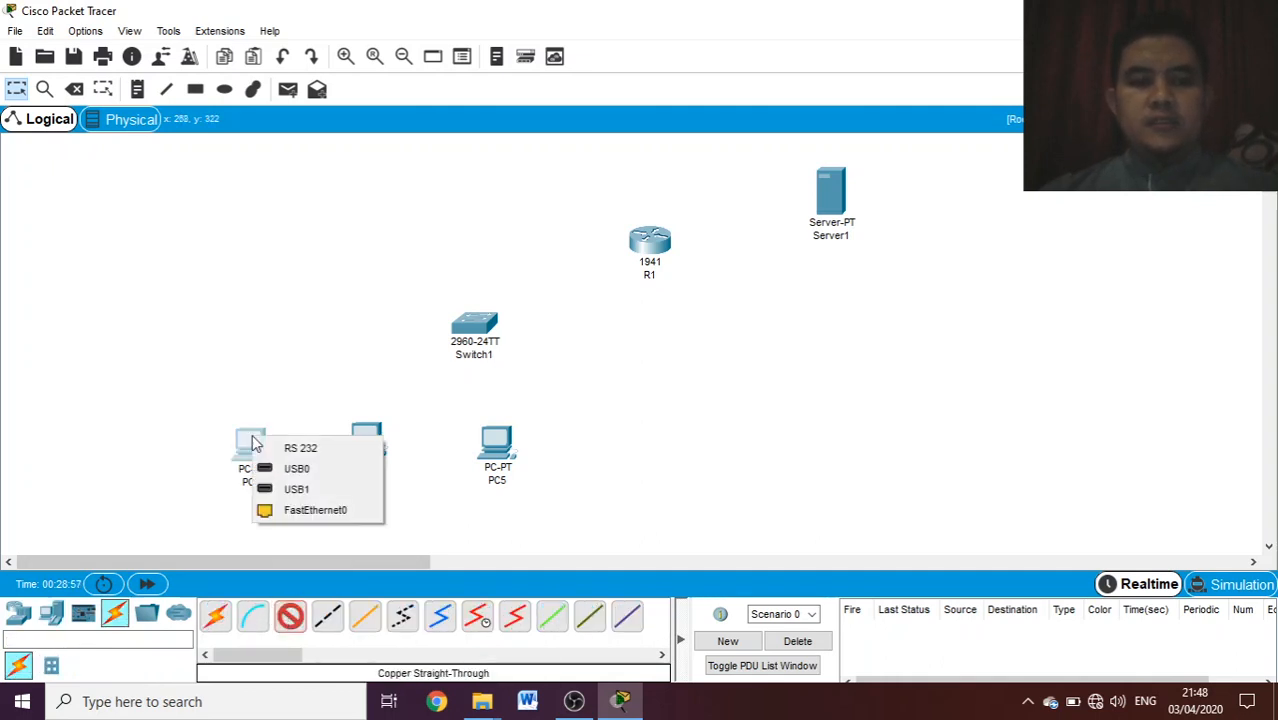
left_click(320, 512)
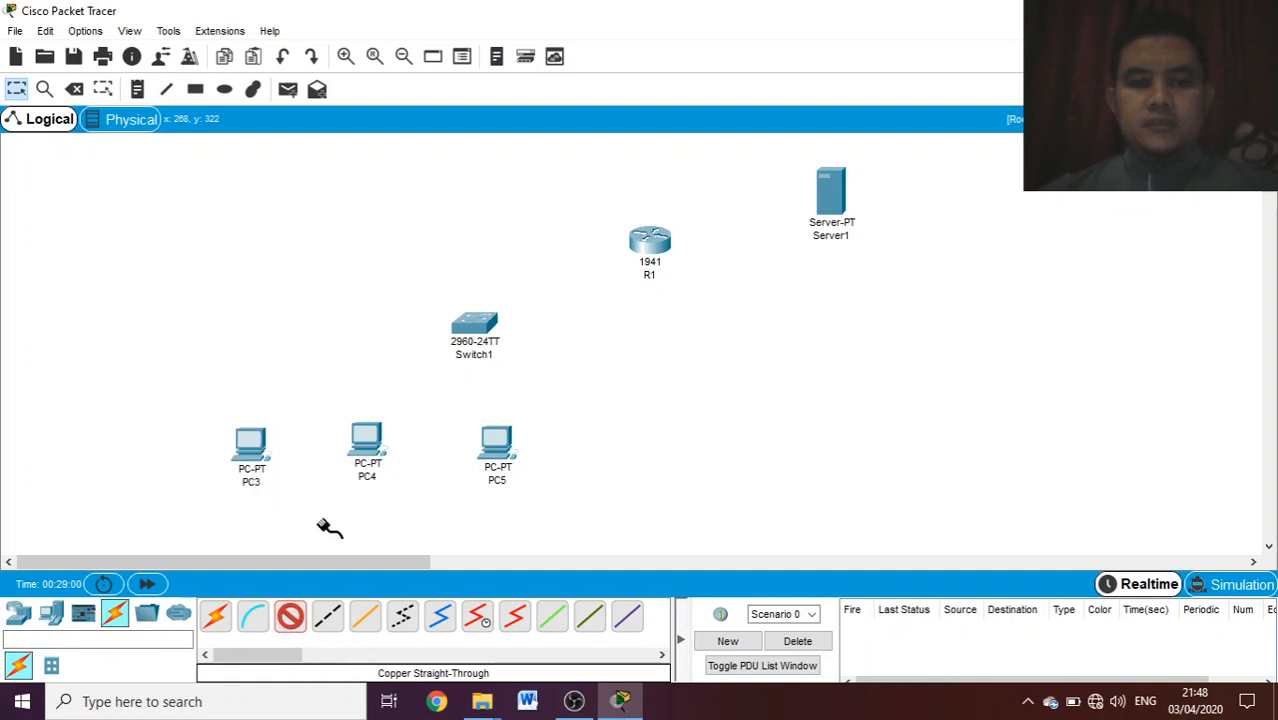
left_click(472, 320)
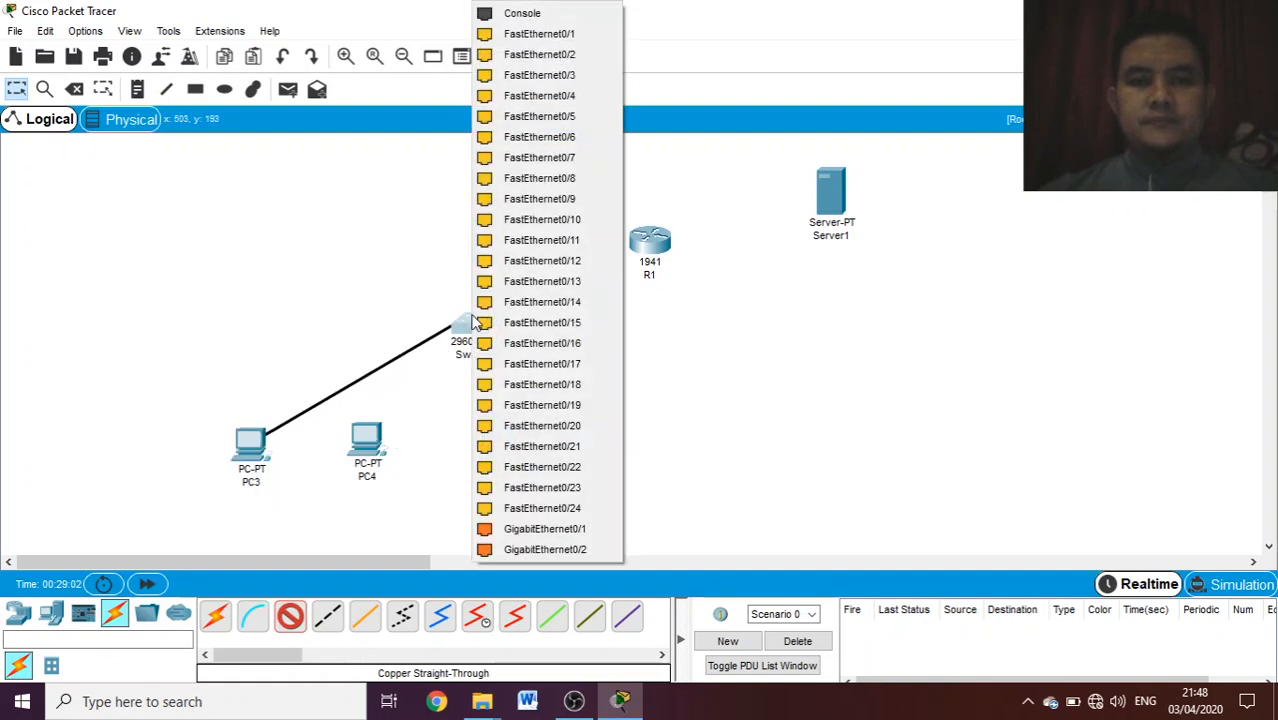
left_click(547, 34)
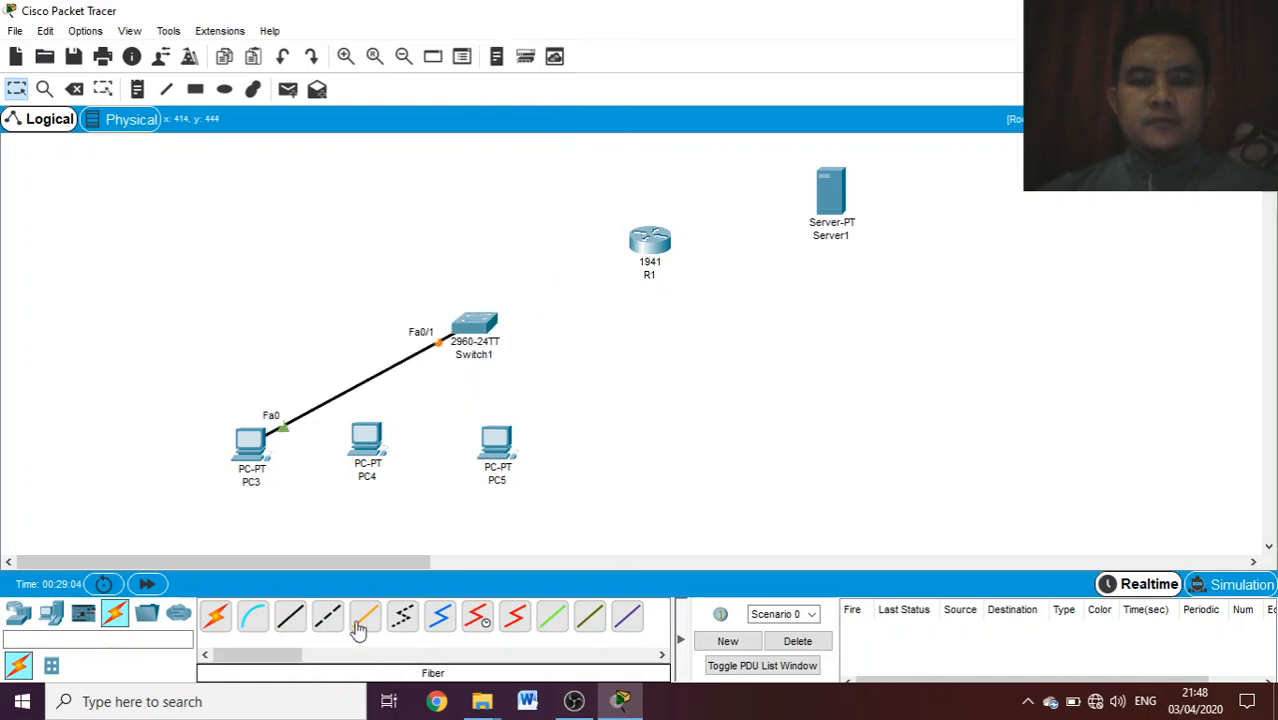
- Connect PC4's FastEthernet0 to Switch1's FastEthernet0/2 with a copper straight-through cable
left_click(291, 617)
left_click(366, 442)
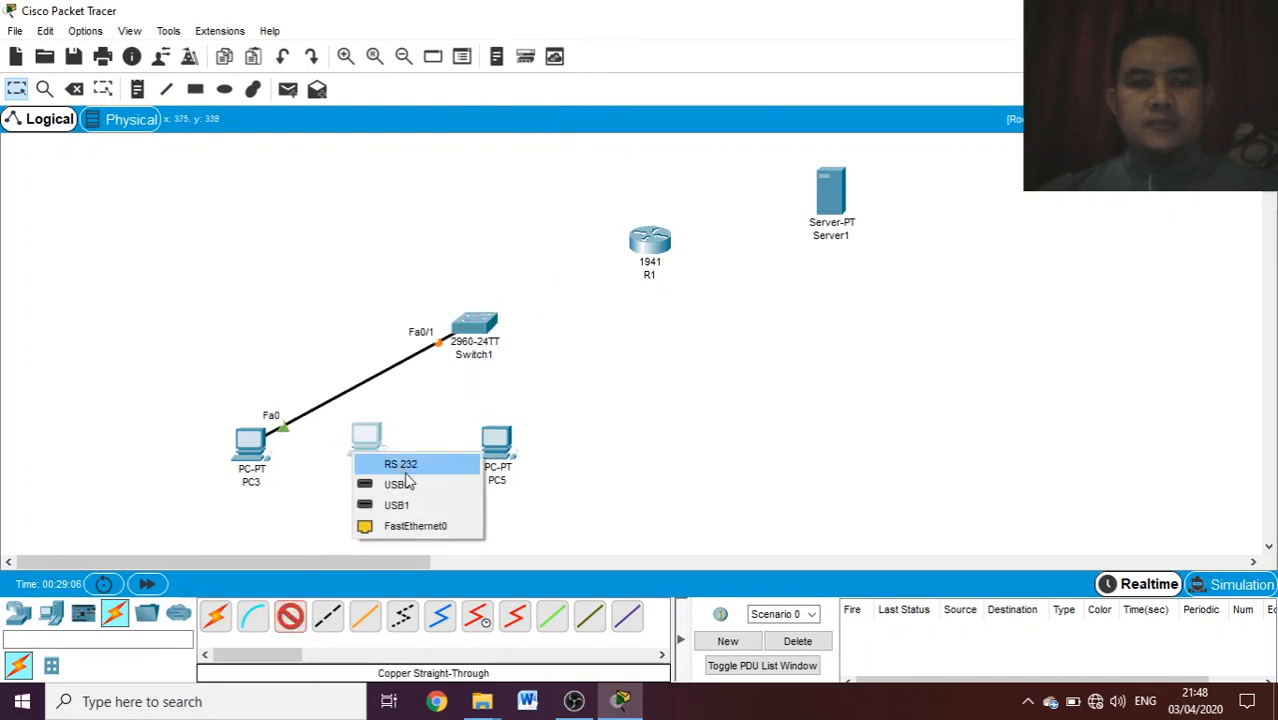
left_click(415, 526)
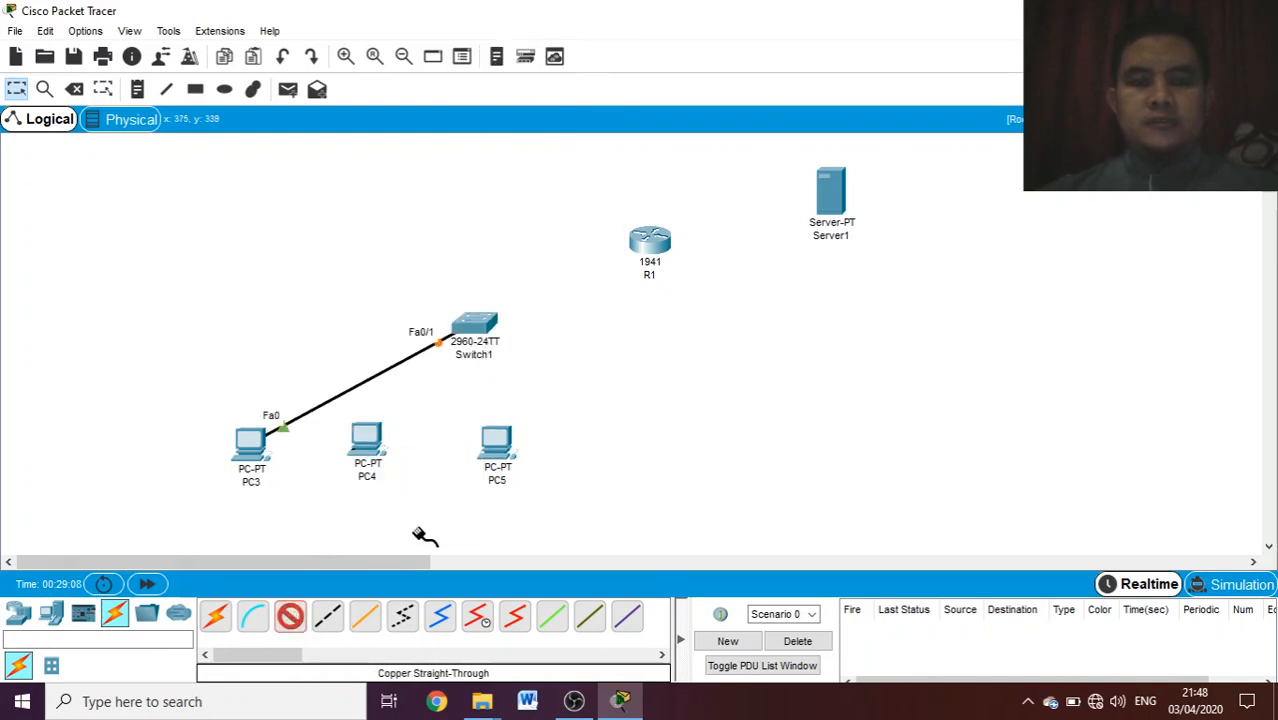
left_click(481, 323)
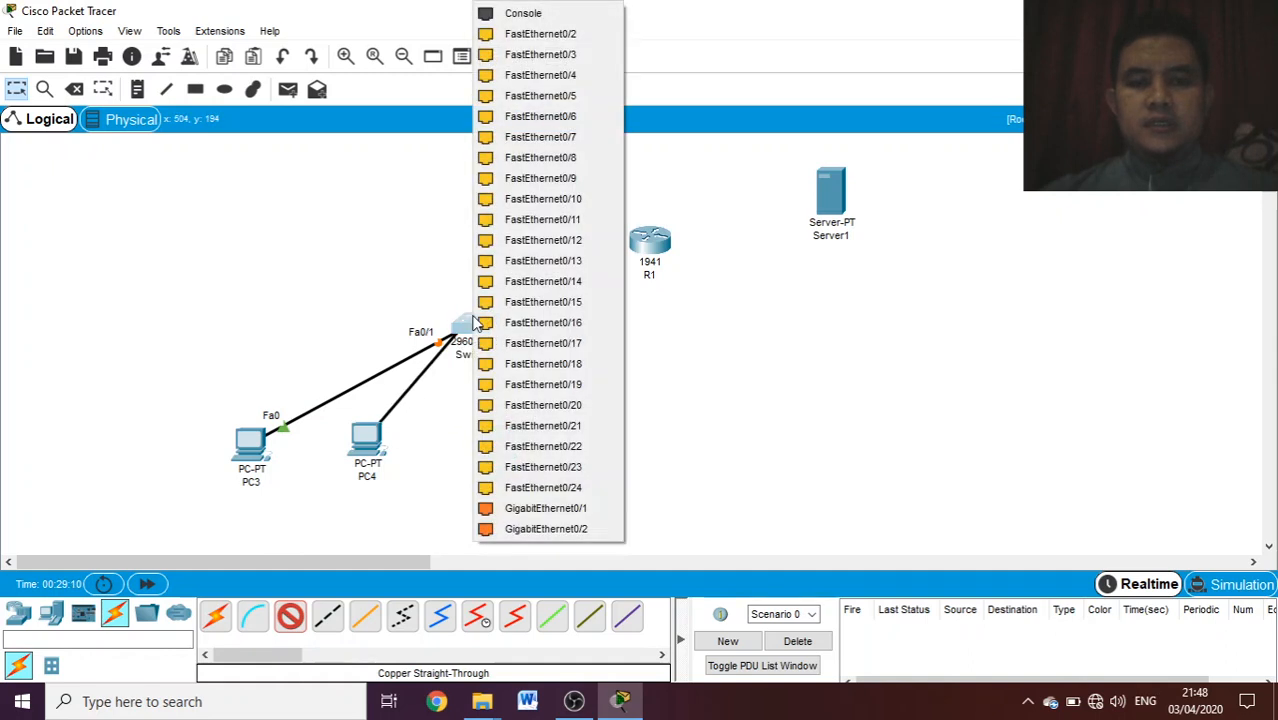
left_click(541, 47)
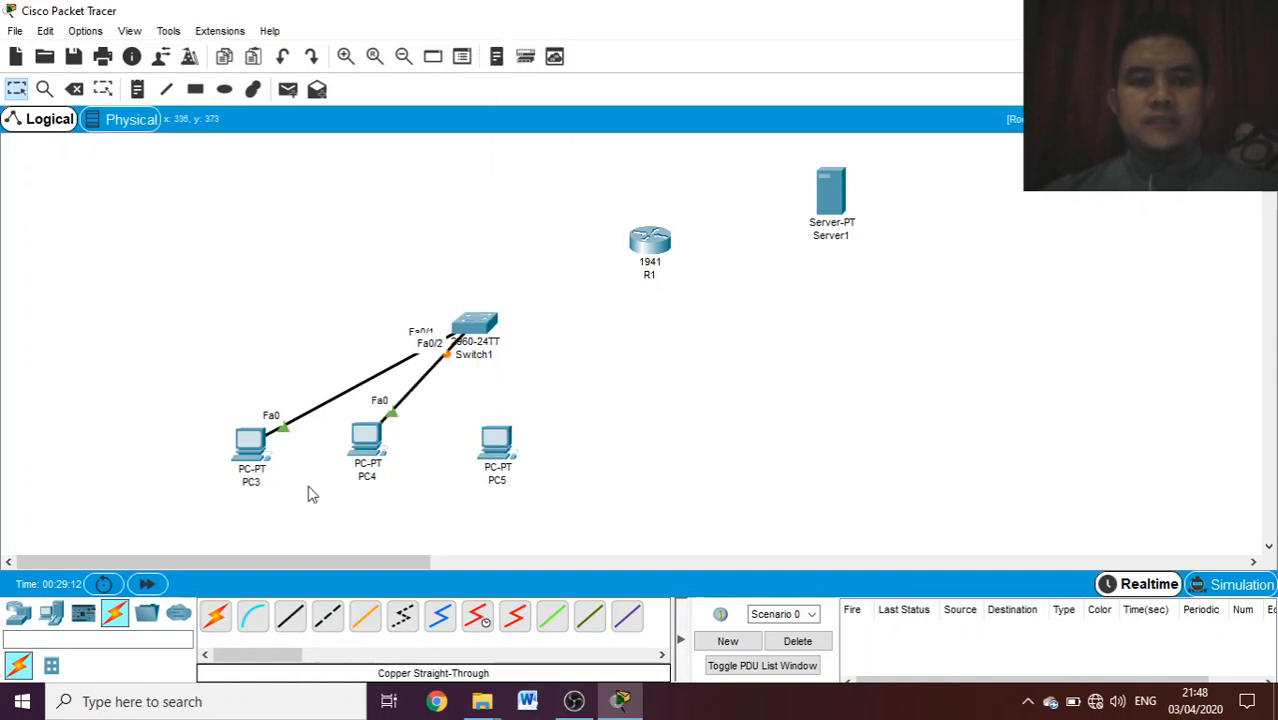
- Connect PC5's FastEthernet0 to Switch1's FastEthernet0/3 with a copper straight-through cable
left_click(291, 617)
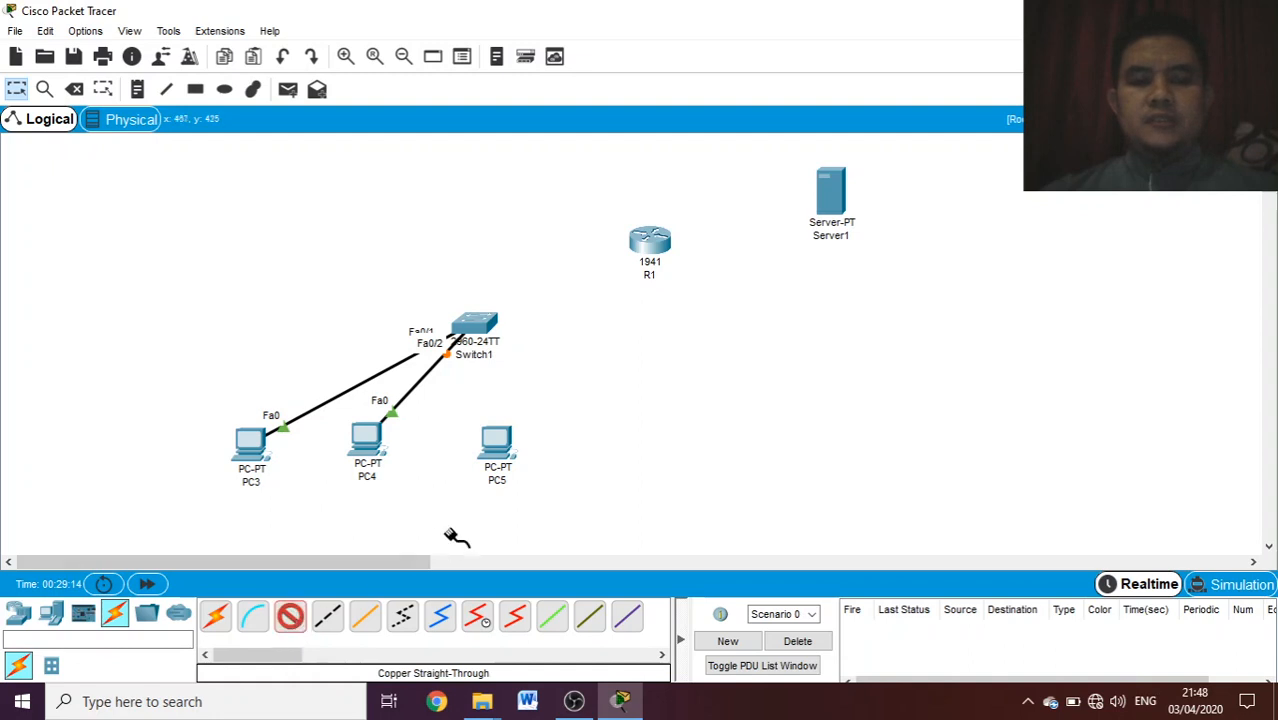
left_click(497, 445)
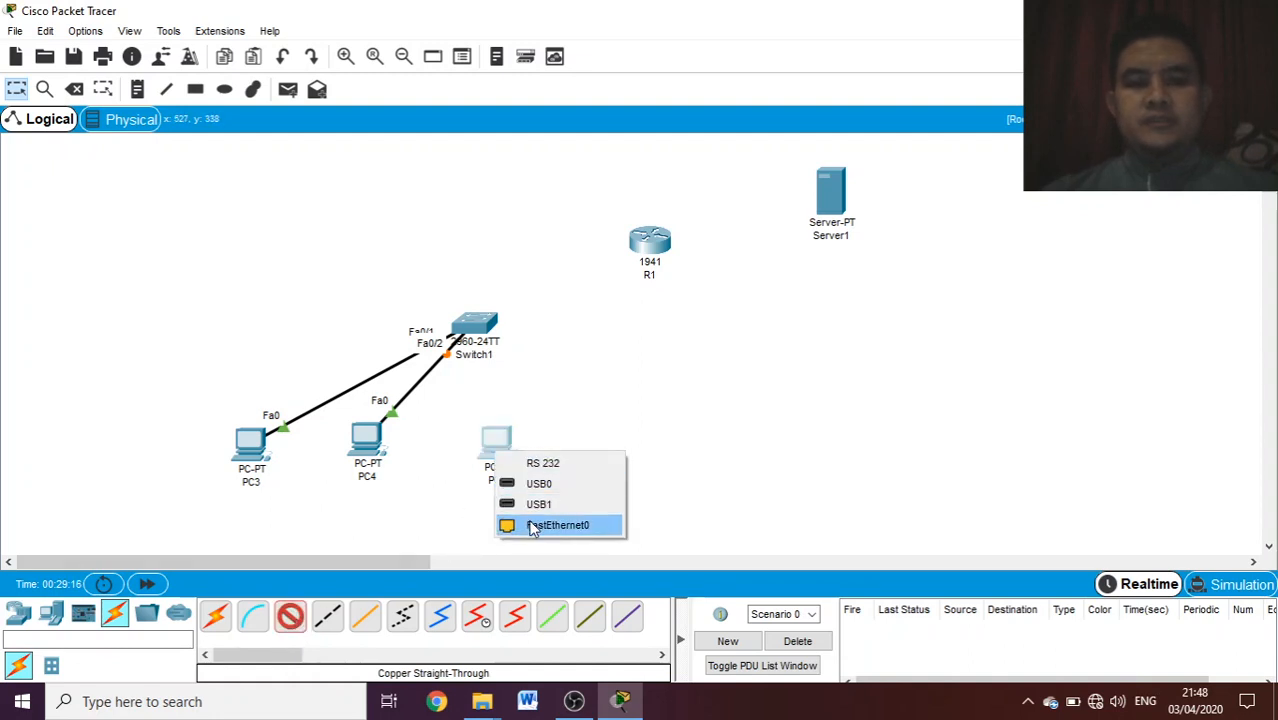
left_click(530, 524)
left_click(476, 326)
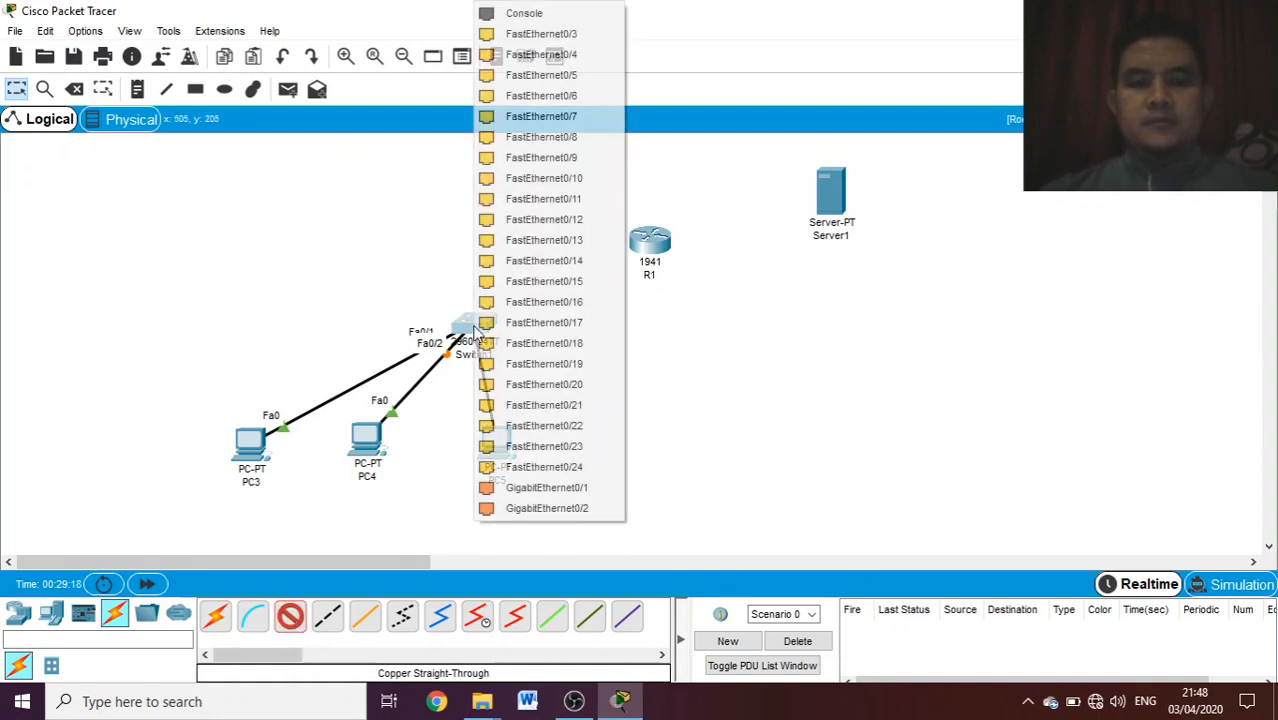
left_click(566, 34)
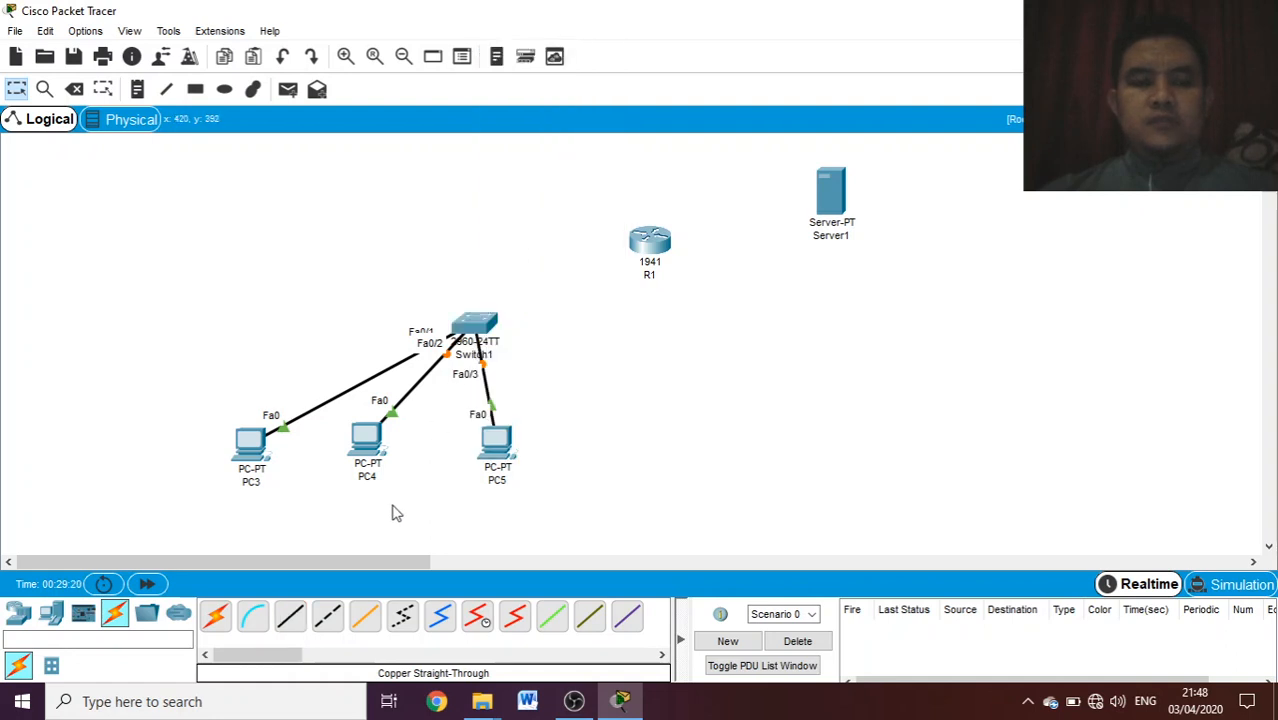
- Connect Switch1's FastEthernet0/4 to R1's GigabitEthernet0/0 with a copper straight-through cable
left_click(291, 617)
left_click(483, 325)
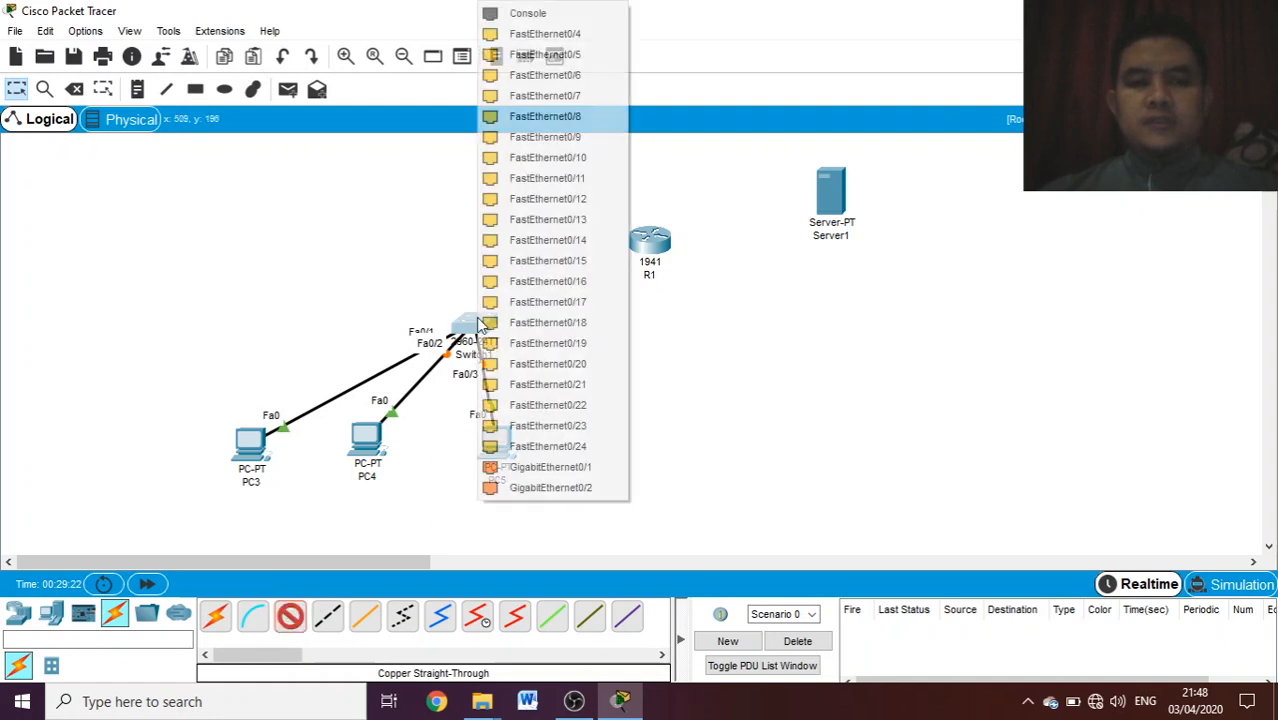
left_click(585, 54)
left_click(650, 245)
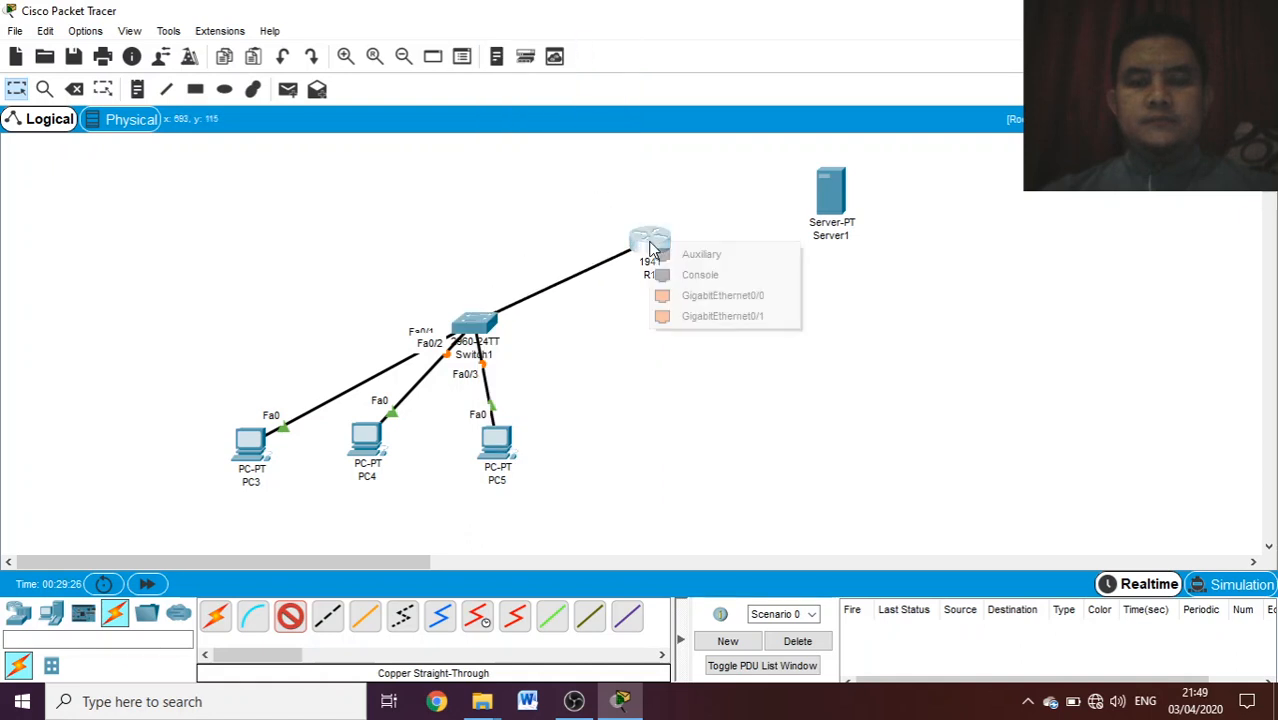
left_click(701, 296)
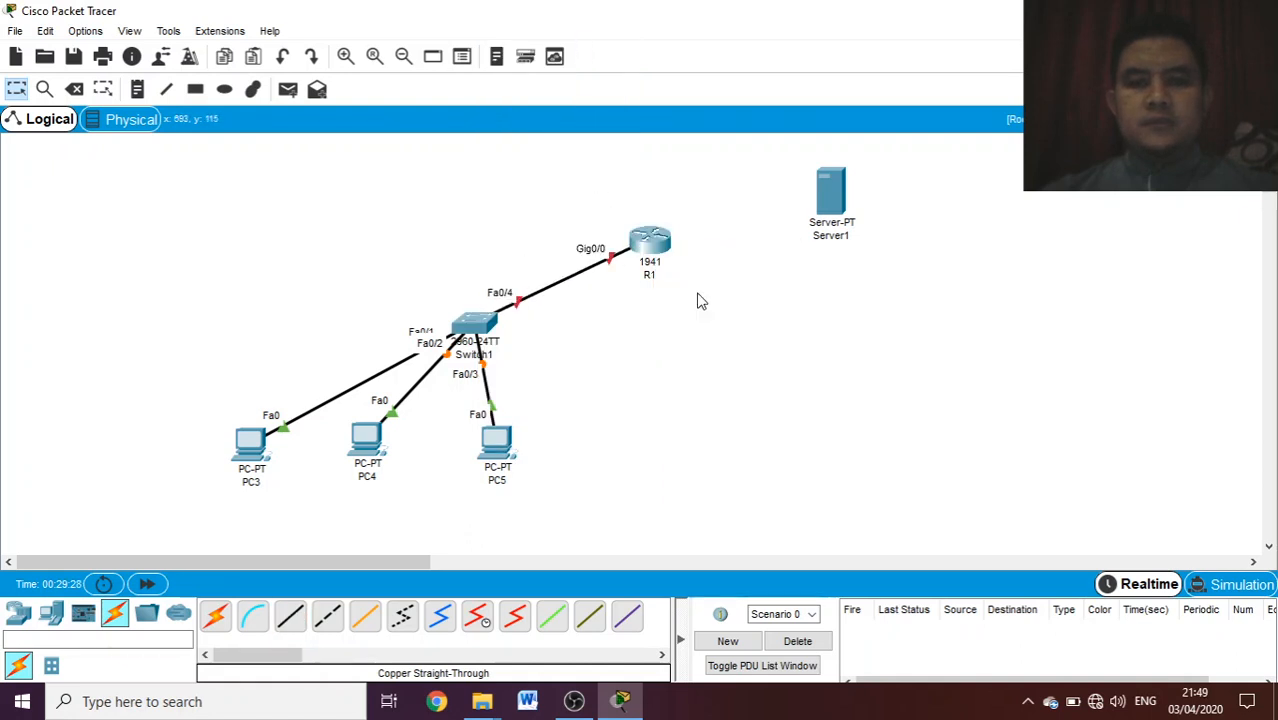
- Connect R1's GigabitEthernet0/1 to Server1's FastEthernet0 with a copper straight-through cable
left_click(291, 618)
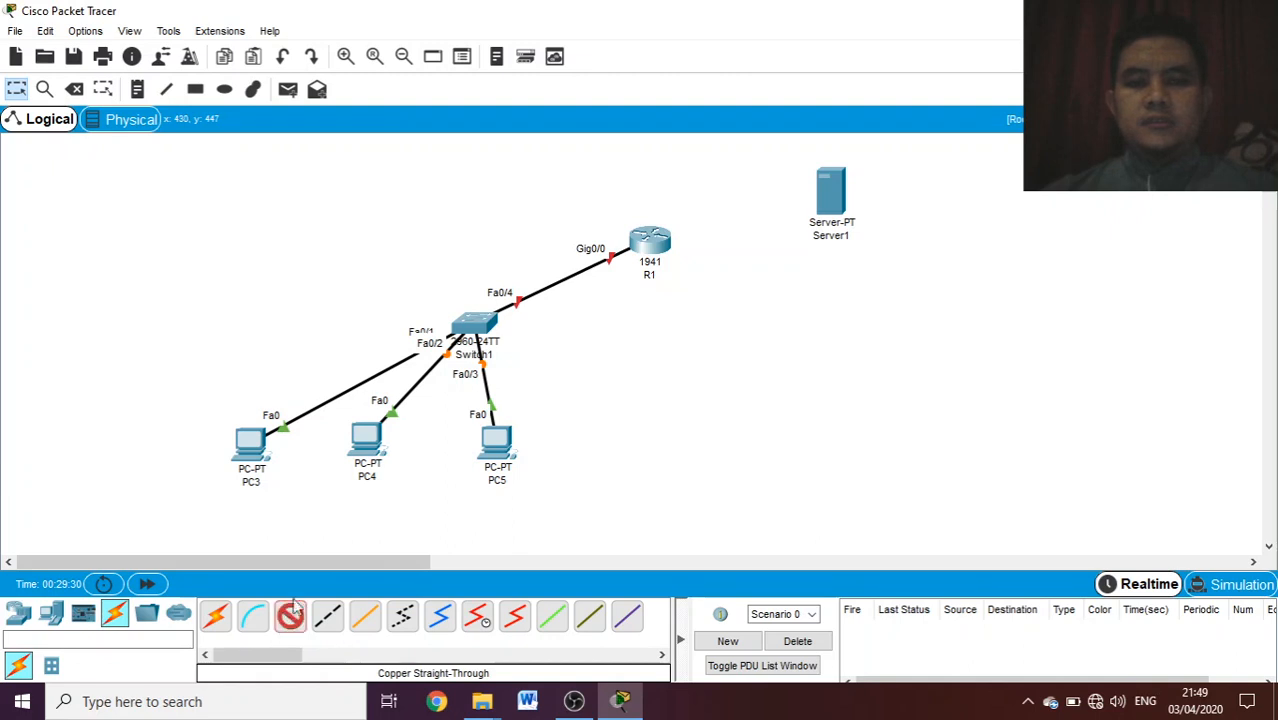
left_click(650, 243)
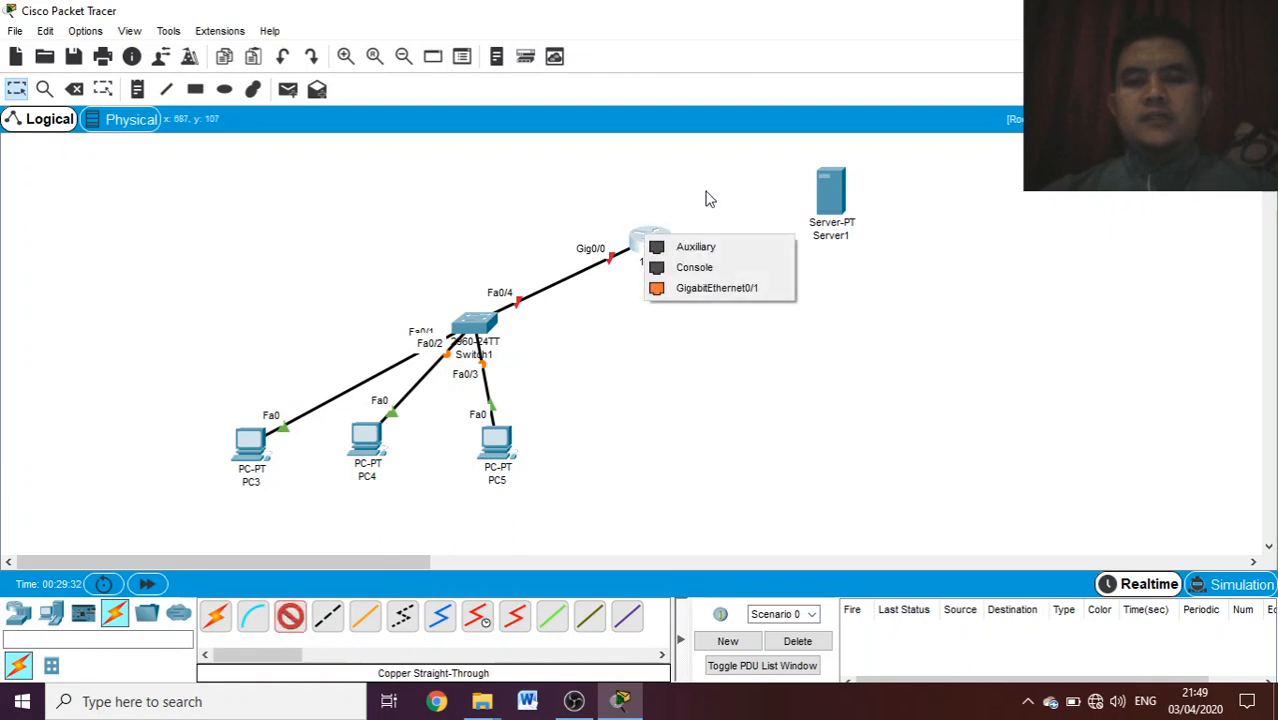
left_click(720, 289)
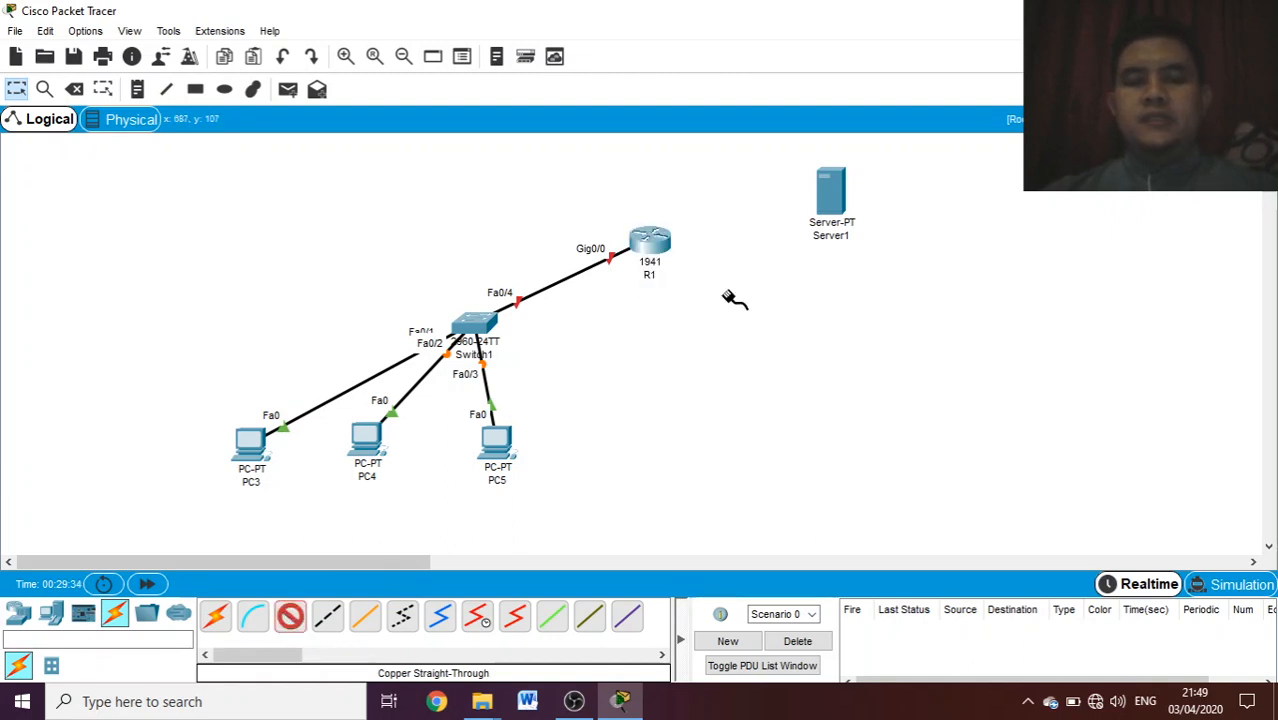
left_click(836, 200)
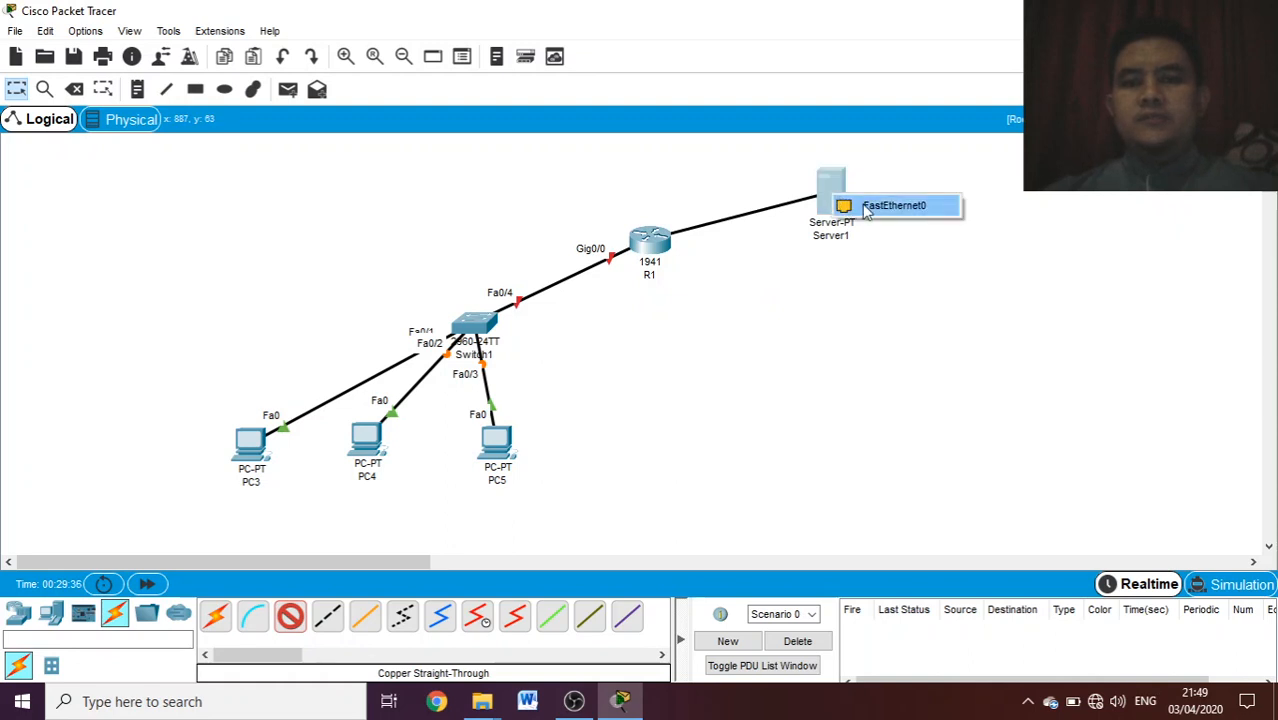
left_click(868, 206)
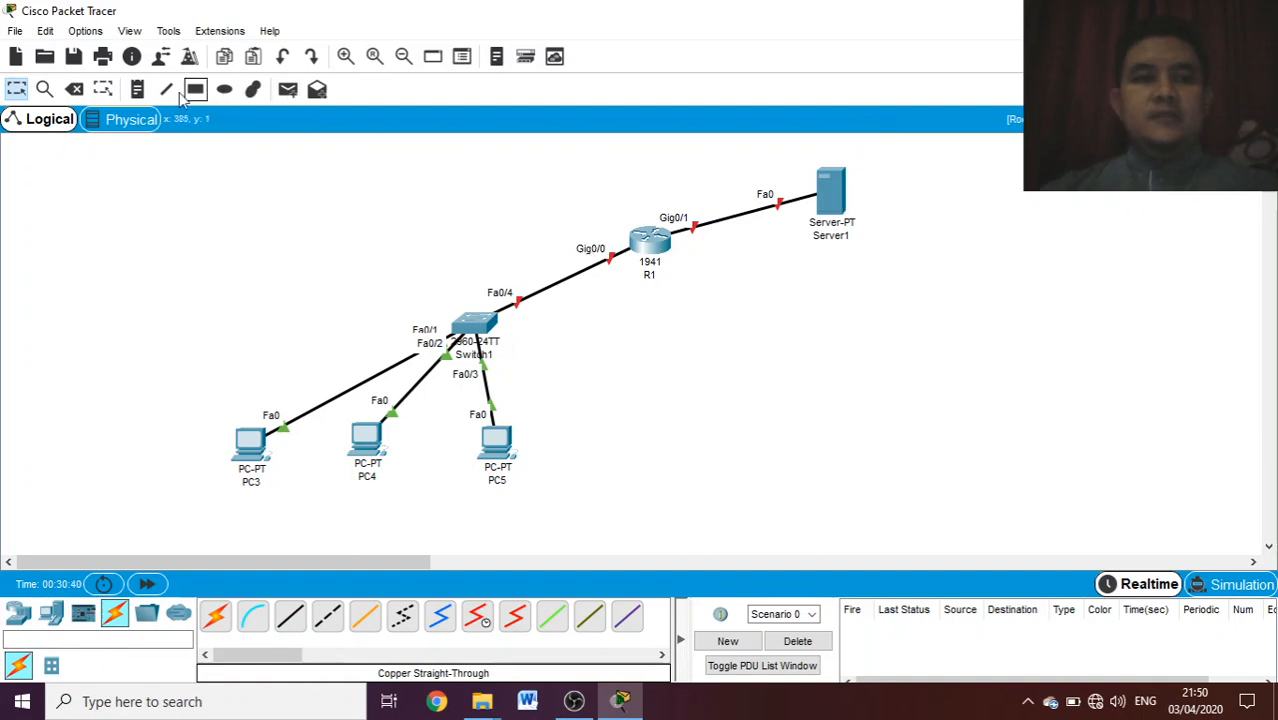
- Place a text note reading "Network : 192.168.1.1/24" just above Switch1
left_click(137, 90)
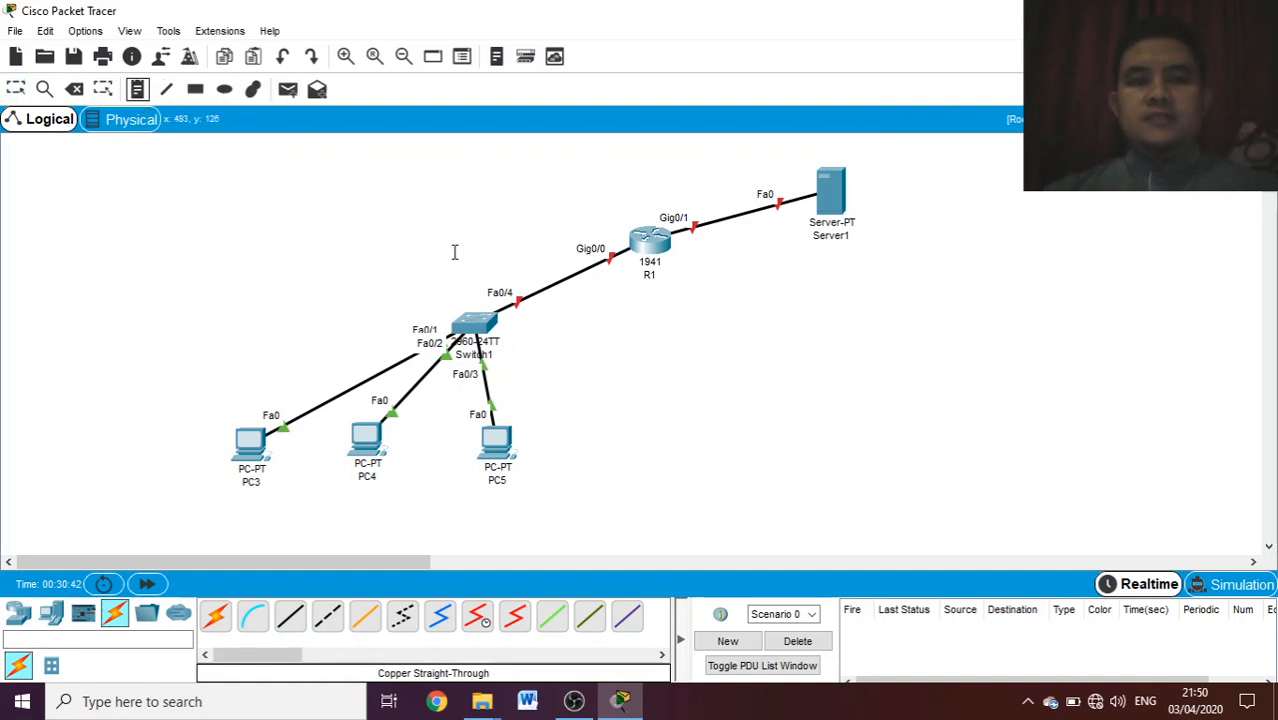
left_click(454, 252)
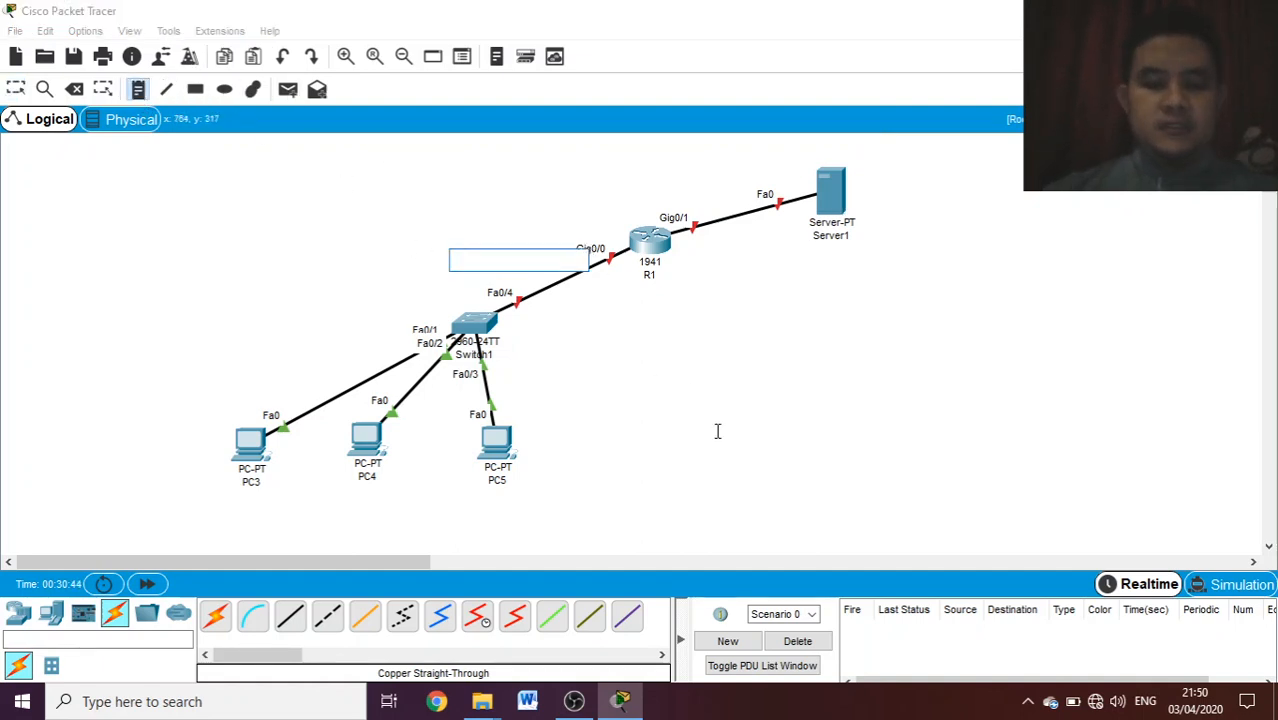
type("Netw")
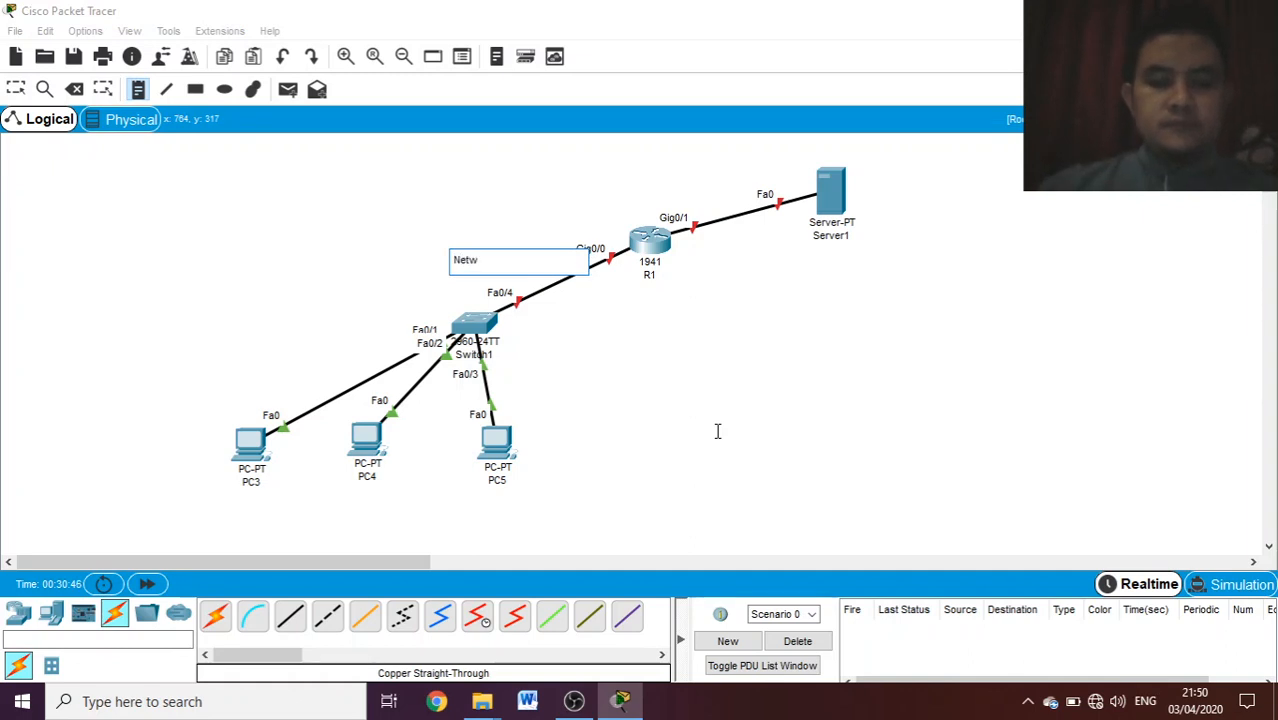
type("ork ")
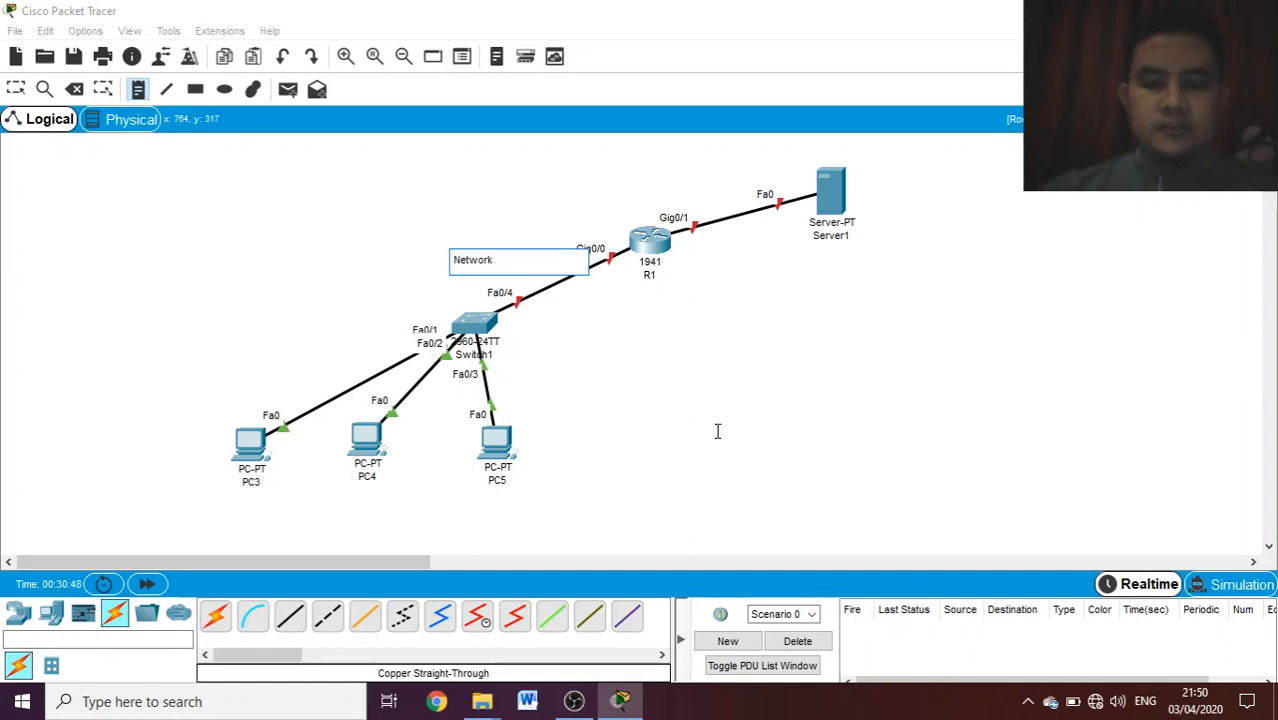
type(": 192.")
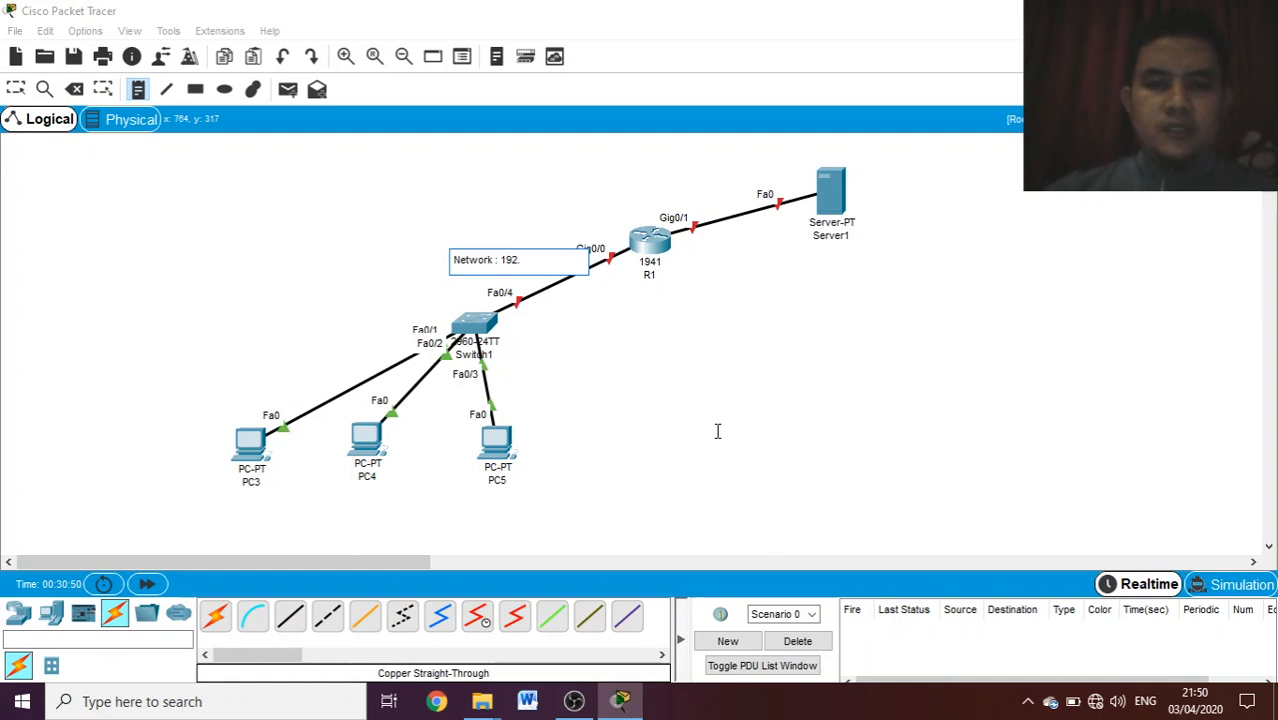
type("168.1")
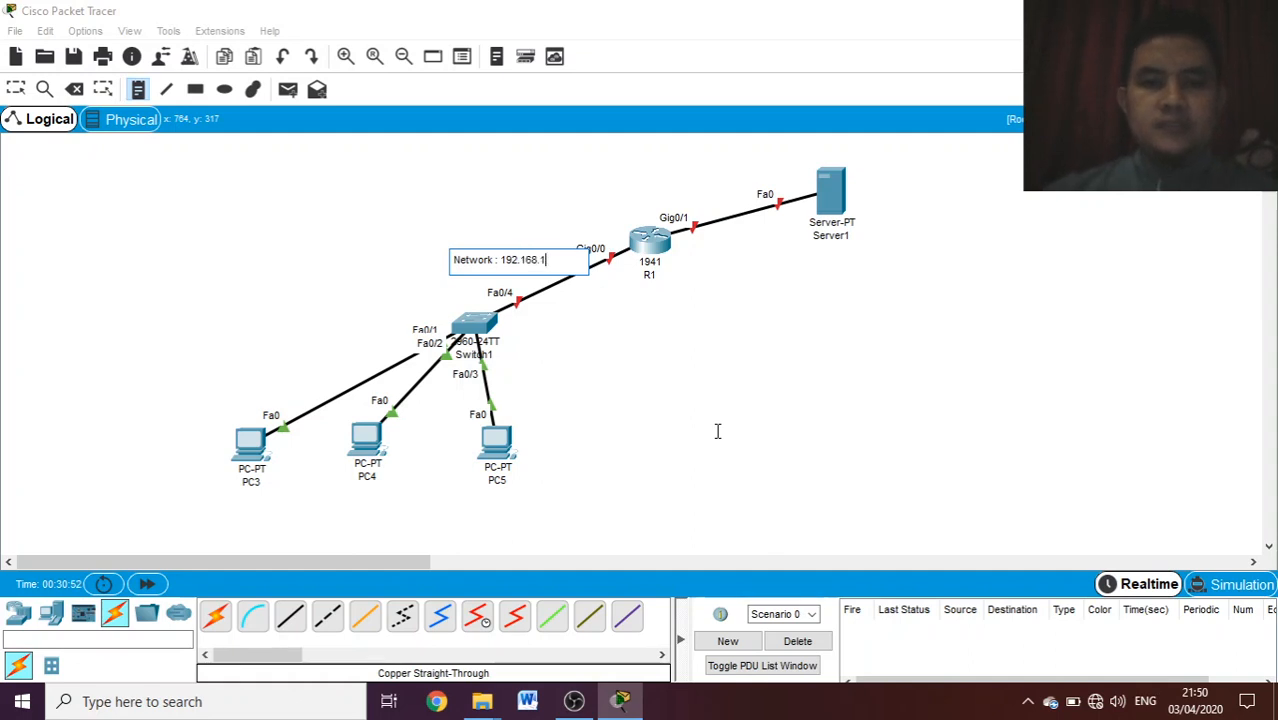
type(".1/24")
left_click(16, 89)
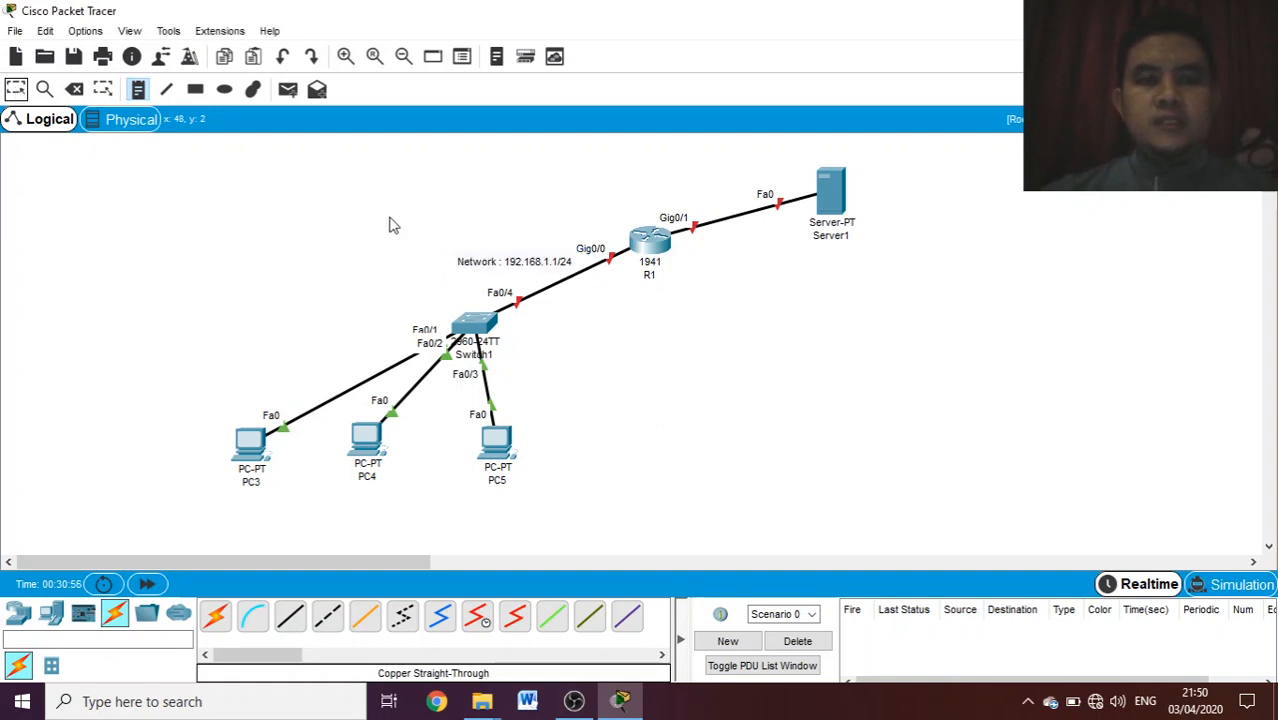
- Place a second text note reading "Network : 192.168.2.0/24" over the first note above Switch1
double_click(466, 262)
left_click(441, 249)
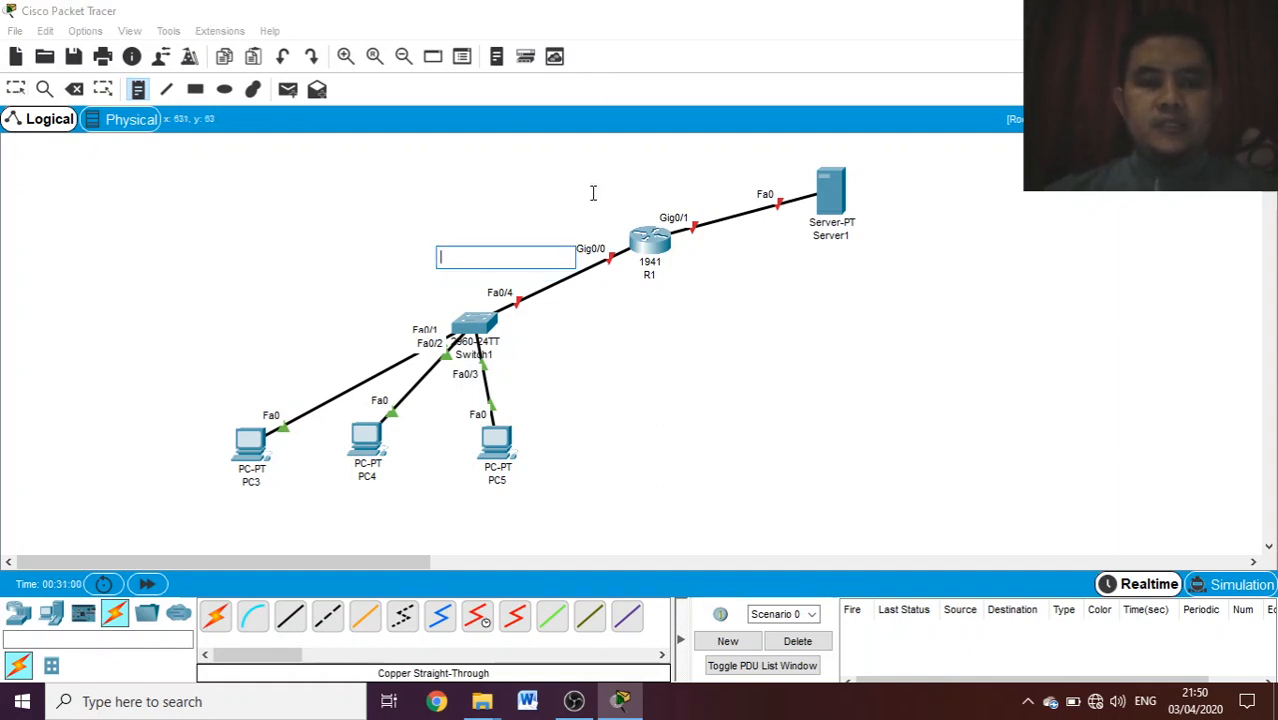
type("192")
key("BackSpace")
key("BackSpace")
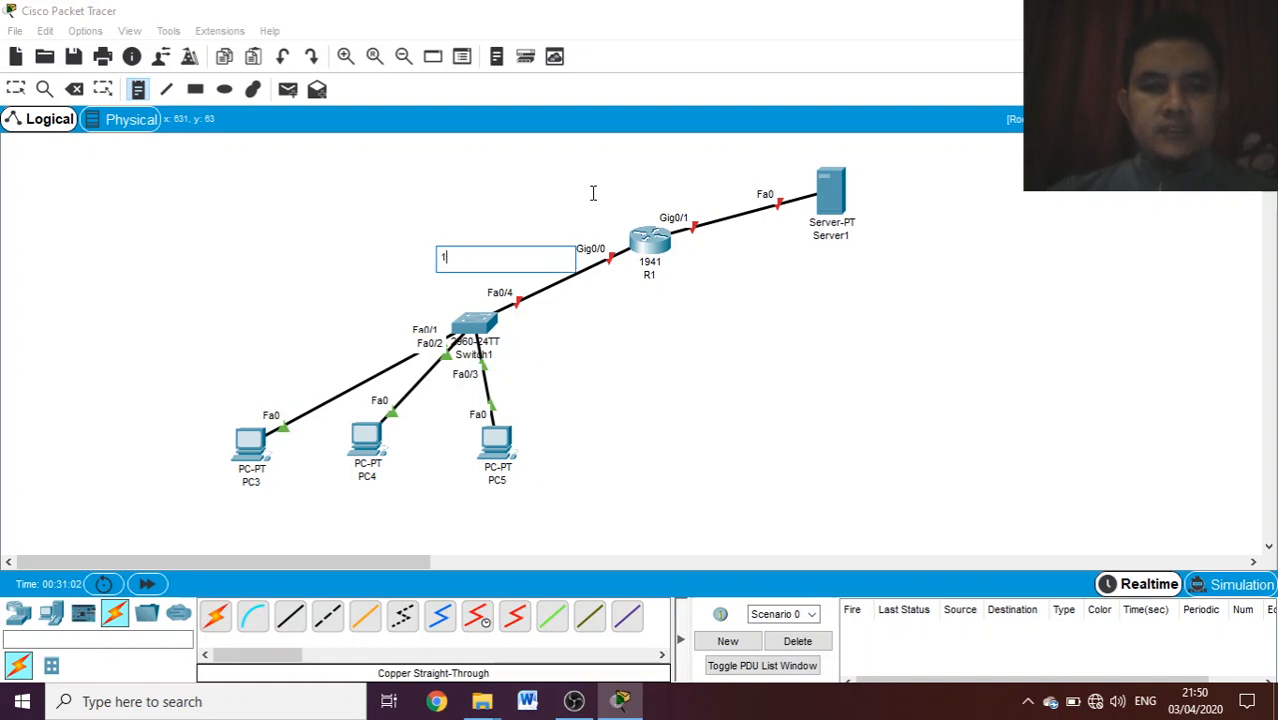
type("Net")
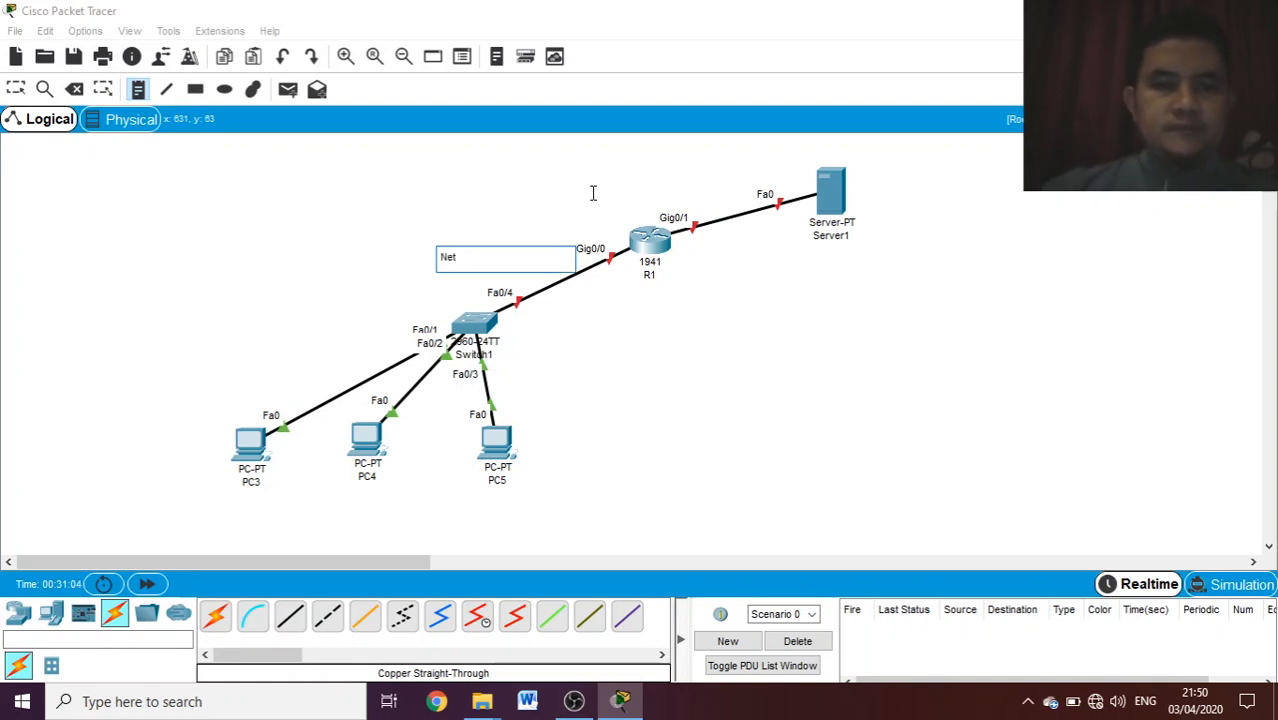
type("work")
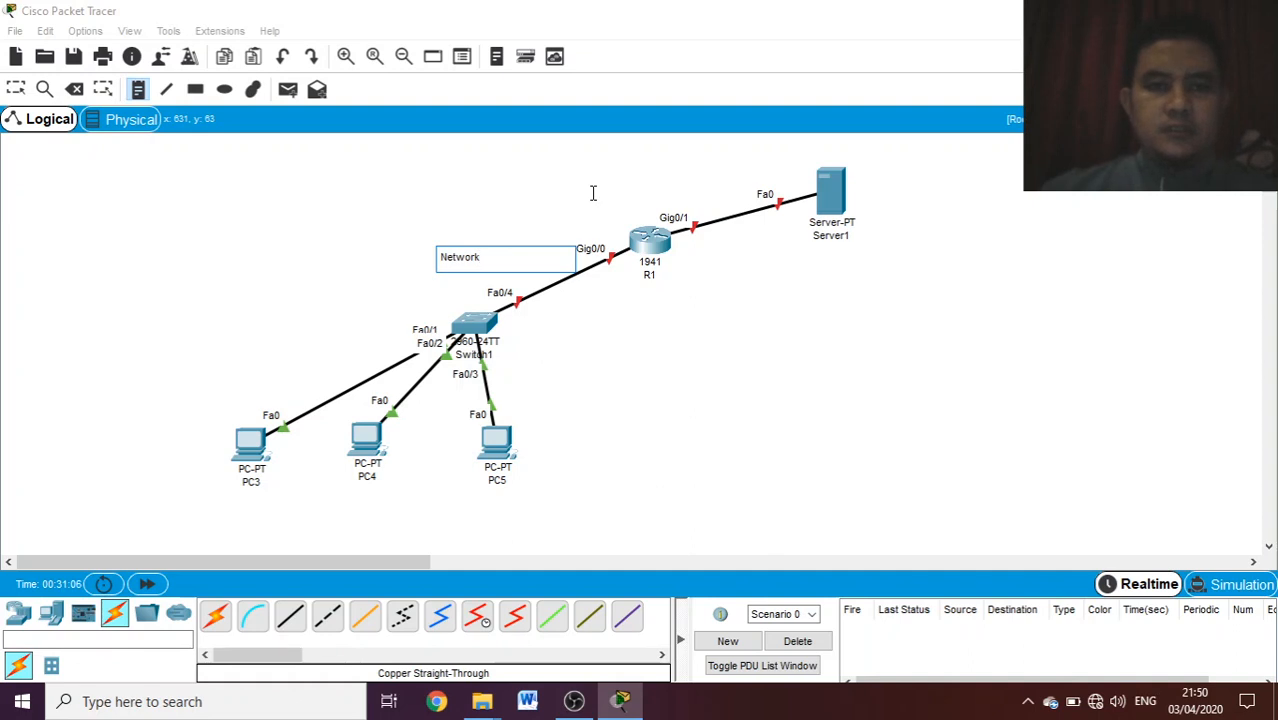
type(" : 192.168.")
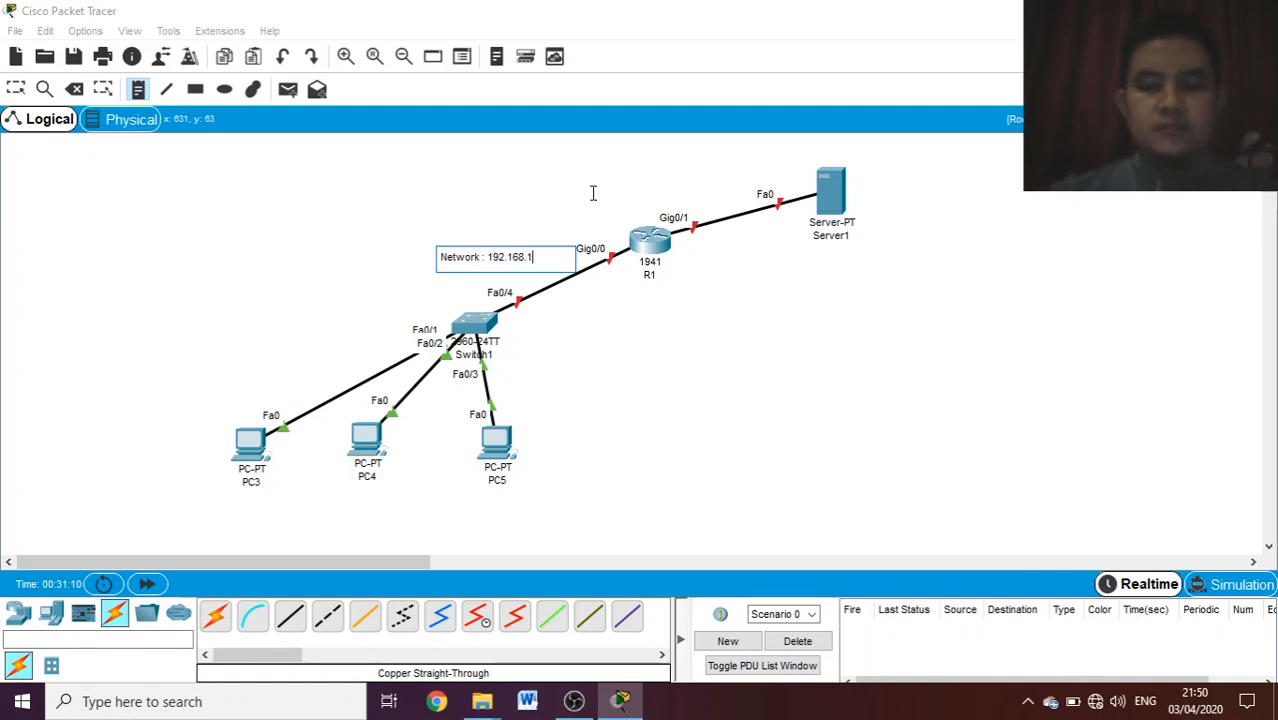
type("2.0/24")
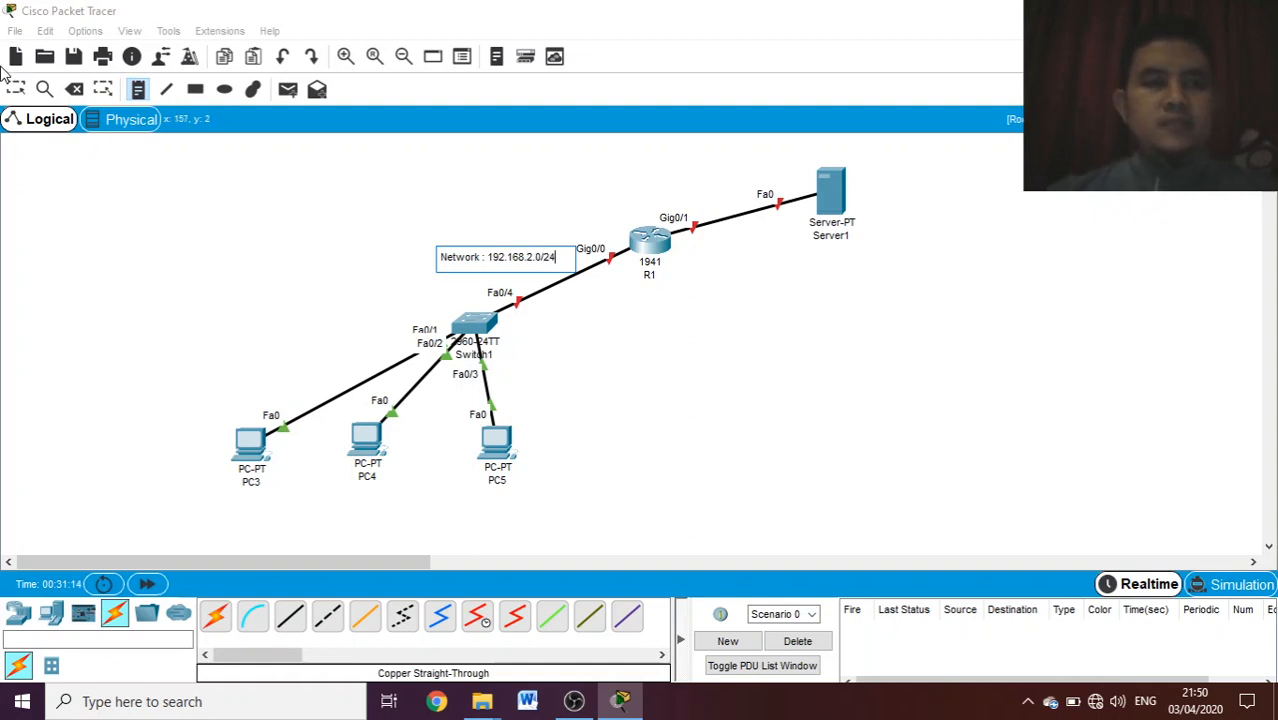
left_click(15, 92)
- Separate the two notes, moving the 192.168.2.0/24 note below Server1 and keeping the 192.168.1.1/24 note above Switch1
left_click_drag(474, 262, 540, 341)
left_click_drag(514, 268, 876, 282)
left_click_drag(612, 332, 510, 257)
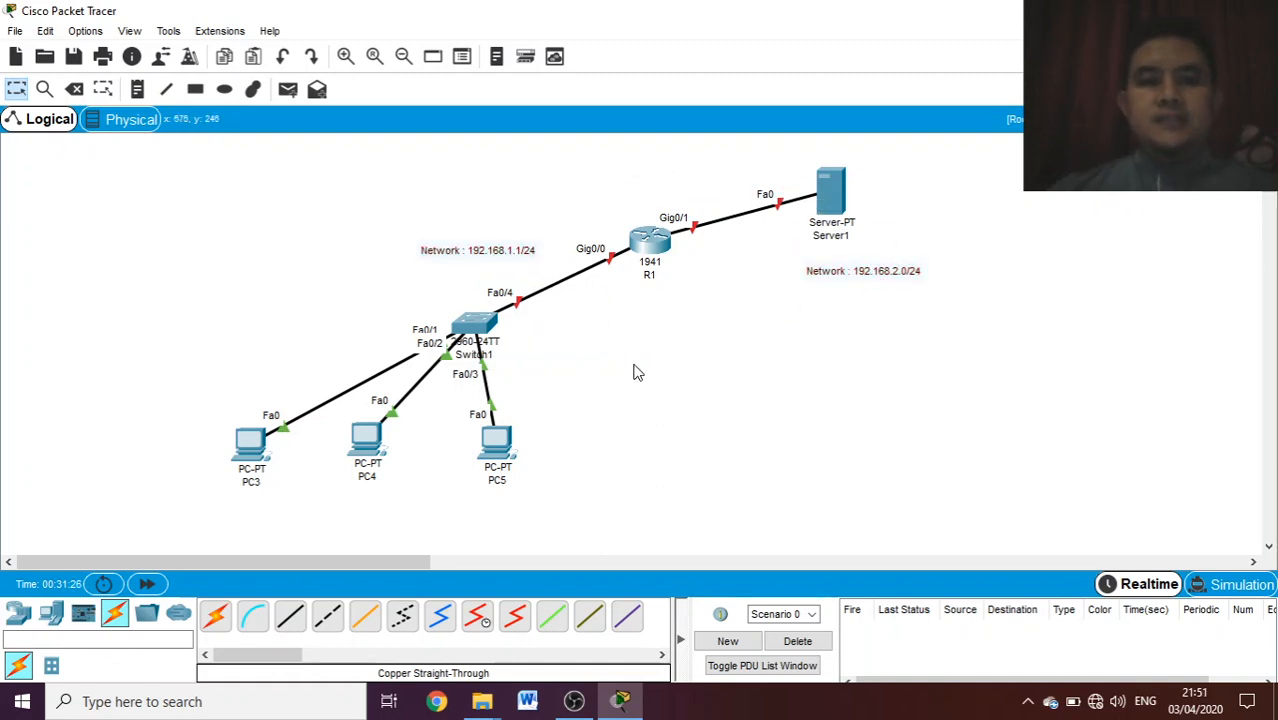
- Change the network note above Switch1 to read "Network : 192.168.1.0/24"
double_click(524, 255)
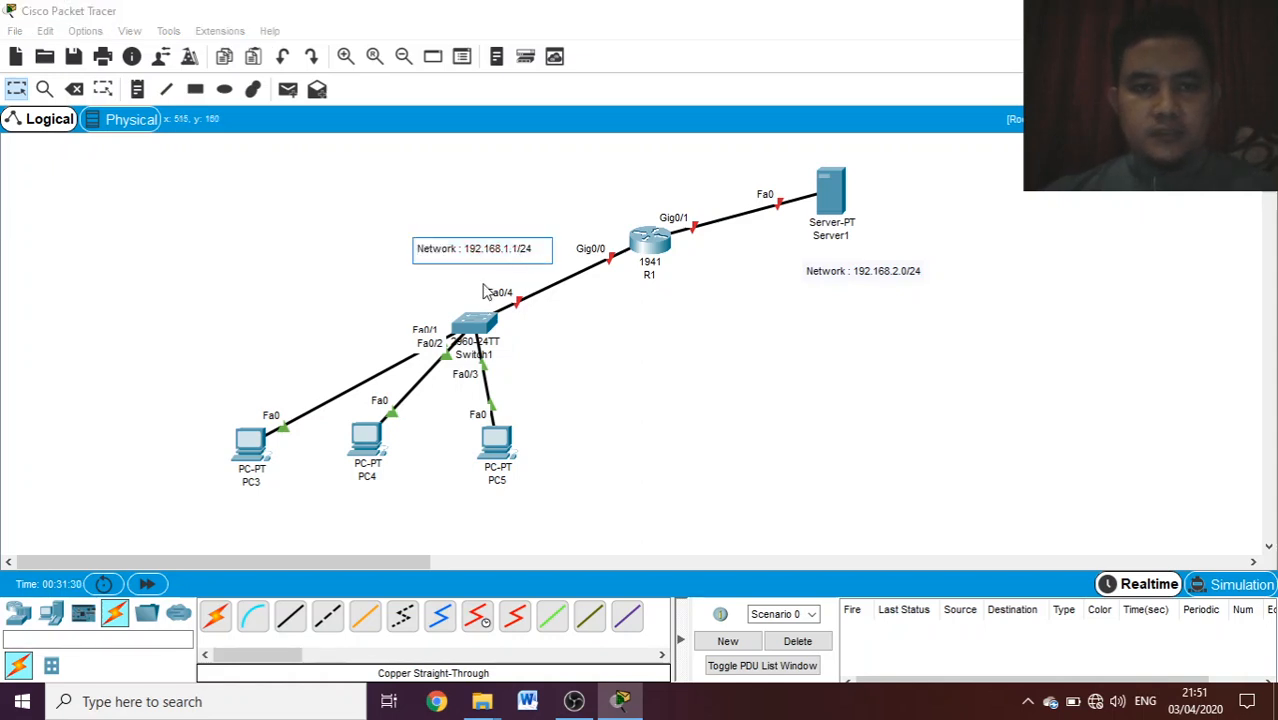
key("BackSpace")
key("BackSpace")
key("BackSpace")
key("BackSpace")
type("0/24")
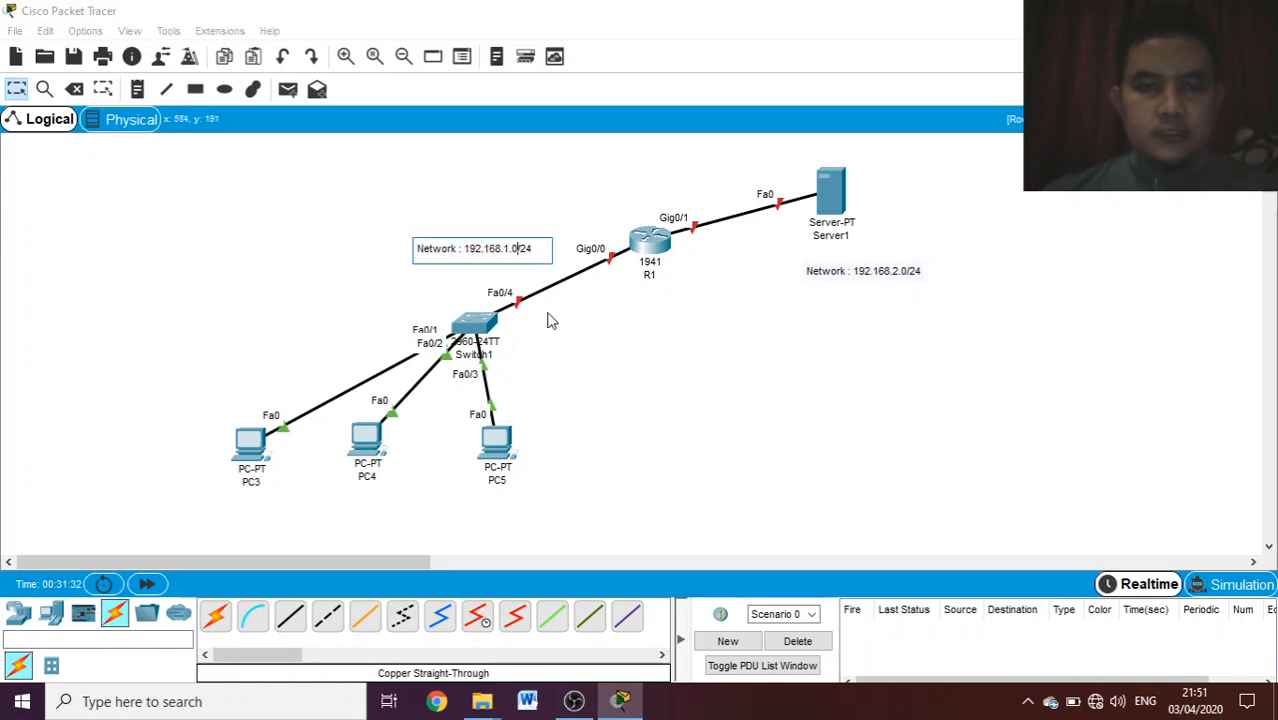
left_click(632, 341)
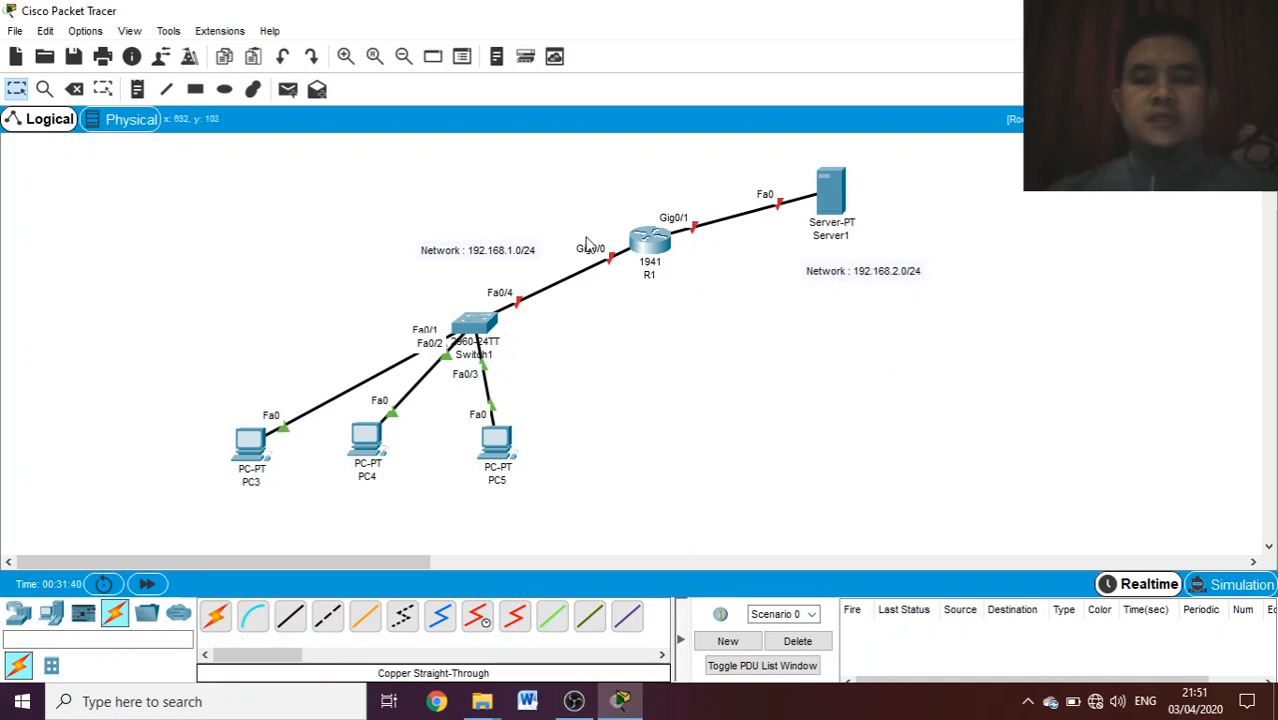
- In Server1's IP configuration, set the static IP address to 192.168.2.2 with subnet mask 255.255.255.0
left_click(838, 204)
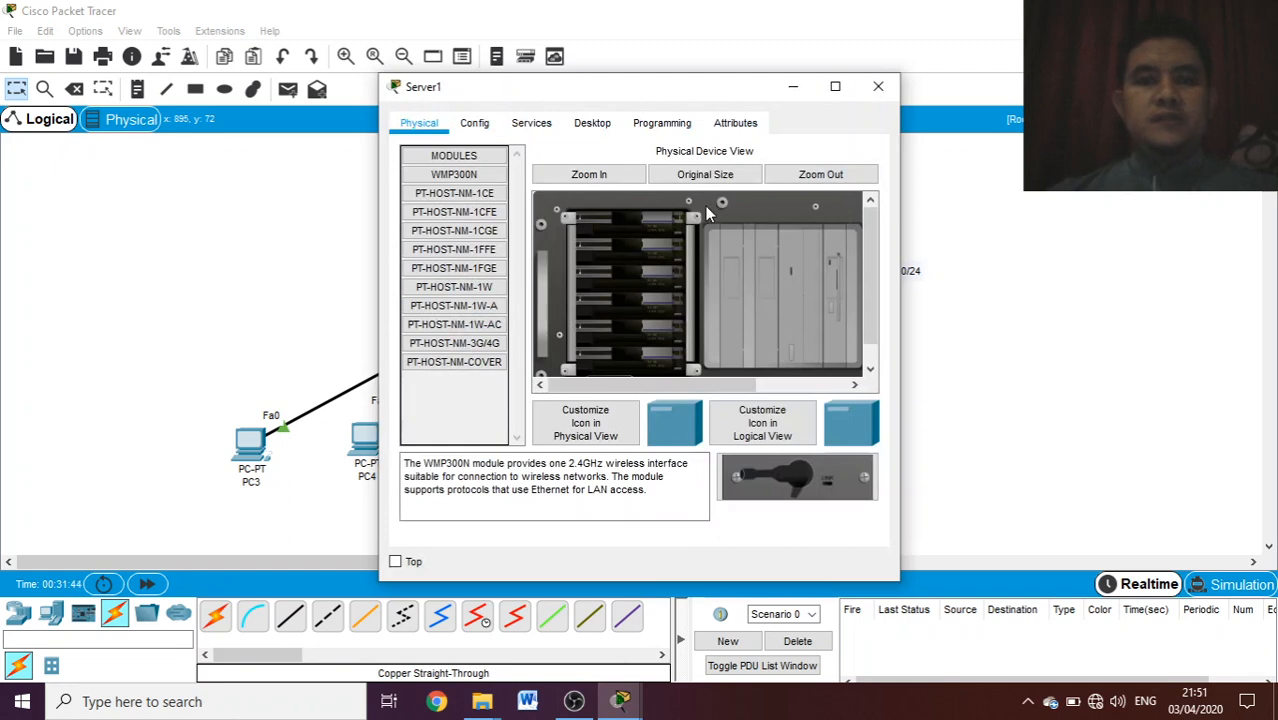
left_click(603, 133)
left_click(476, 225)
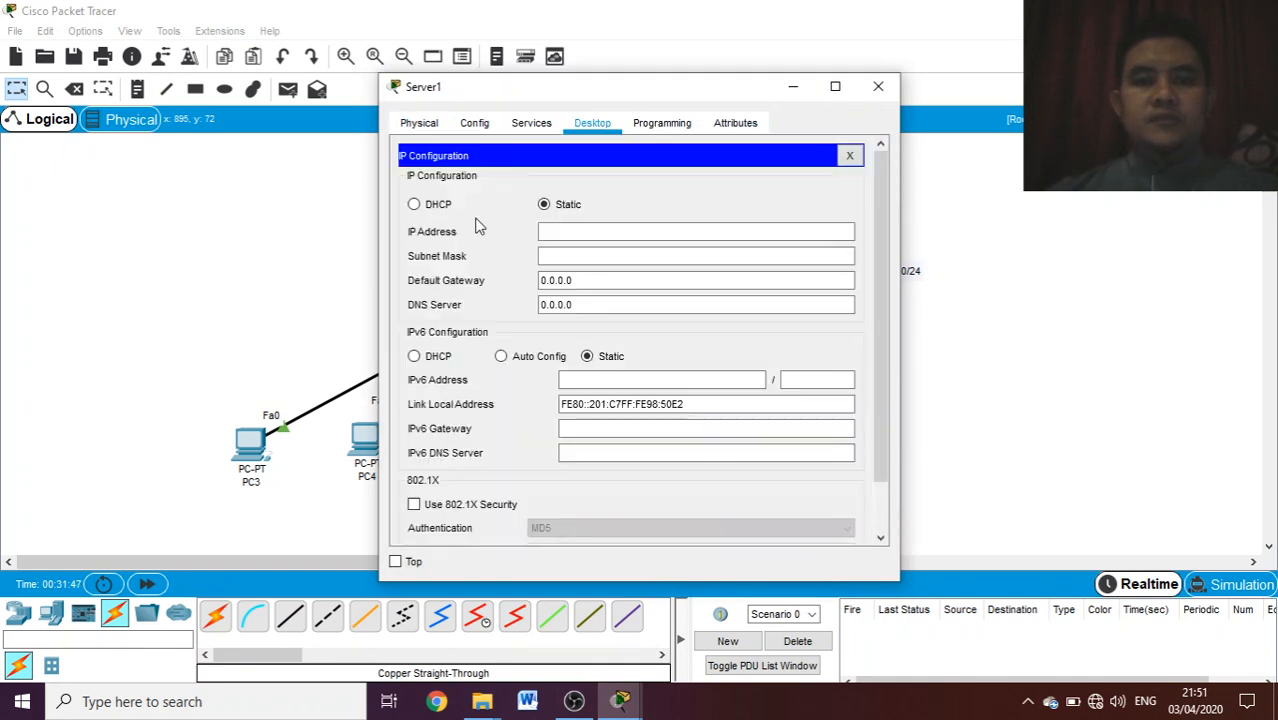
left_click(551, 231)
type("192.")
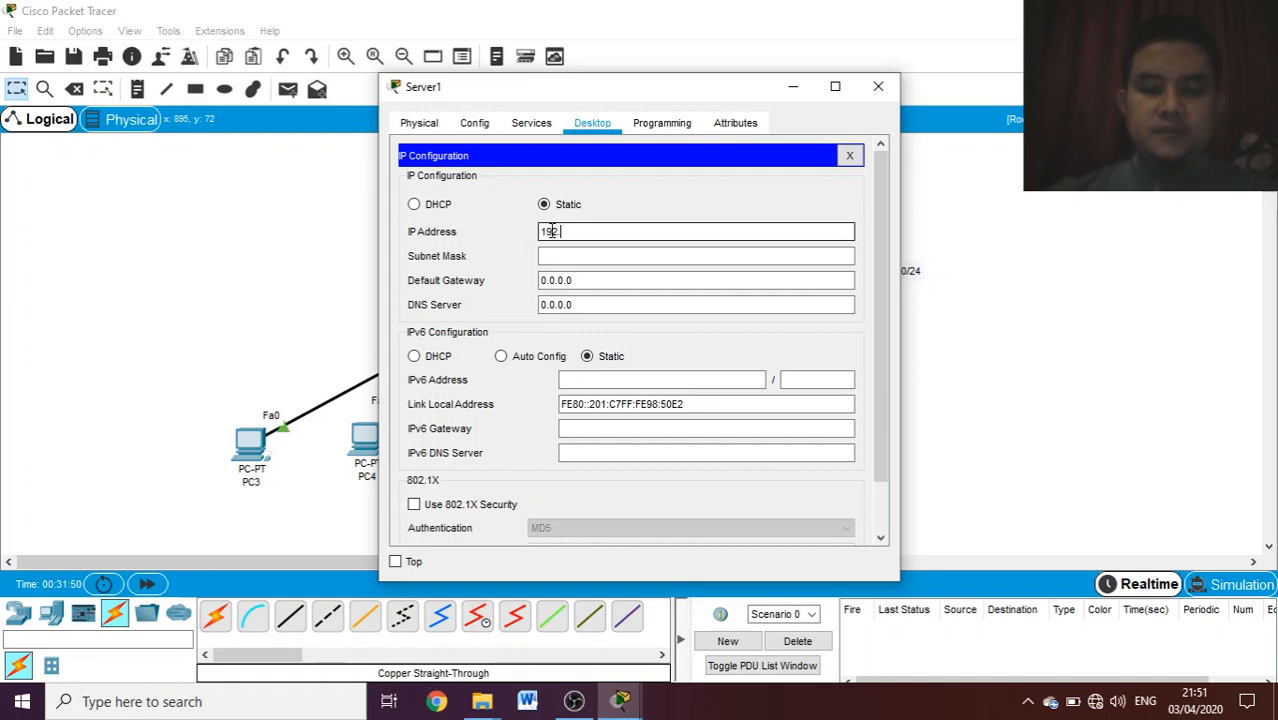
type("168.")
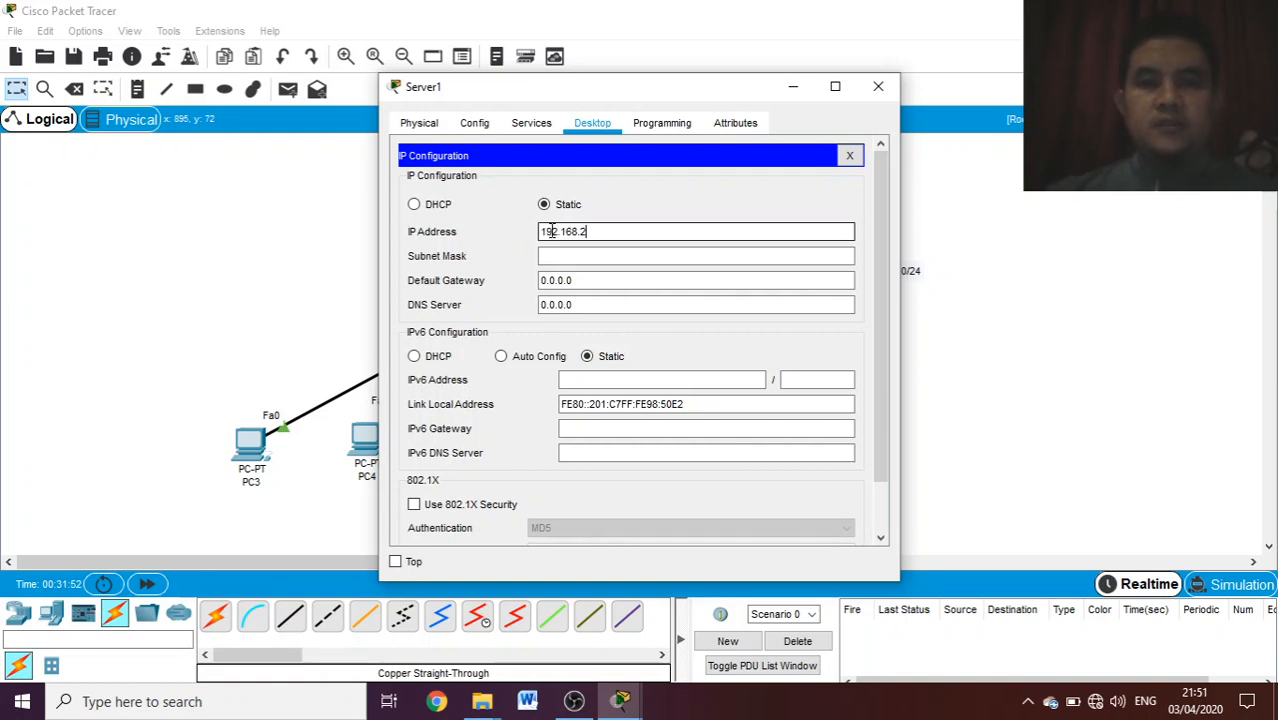
type("2.2")
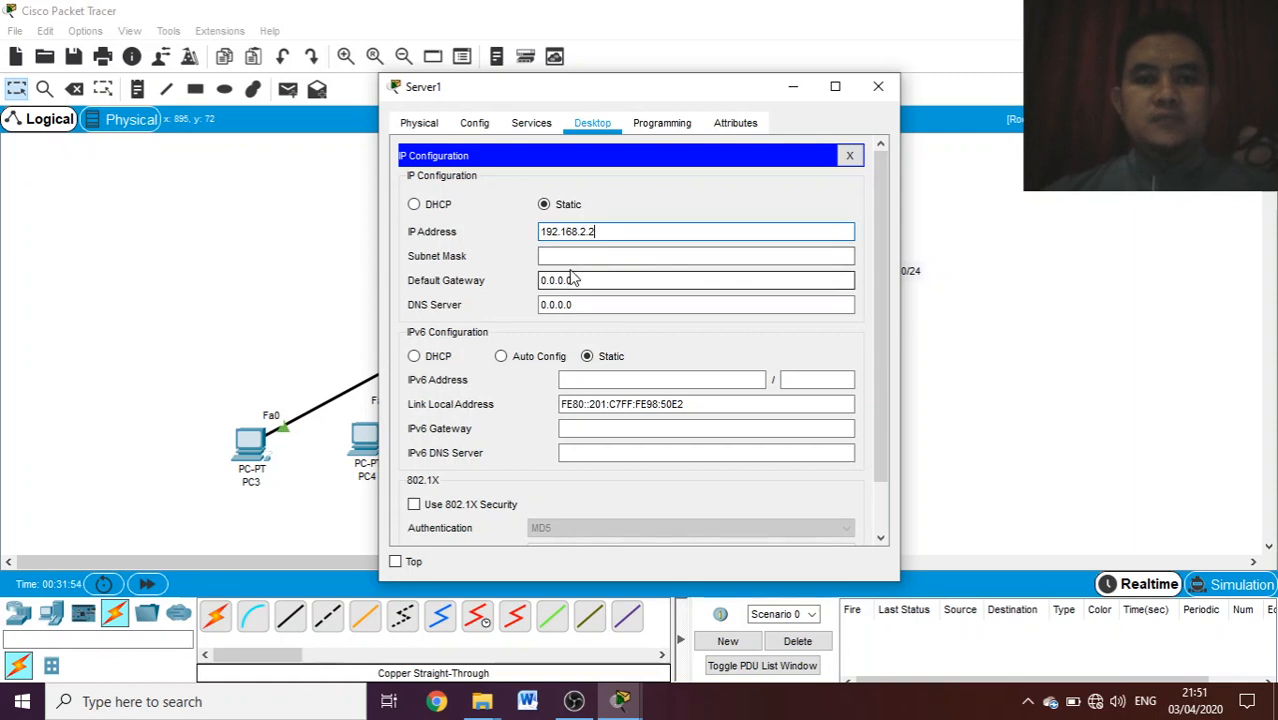
left_click(563, 257)
- Set Server1's default gateway to 192.168.2.1
left_click(597, 281)
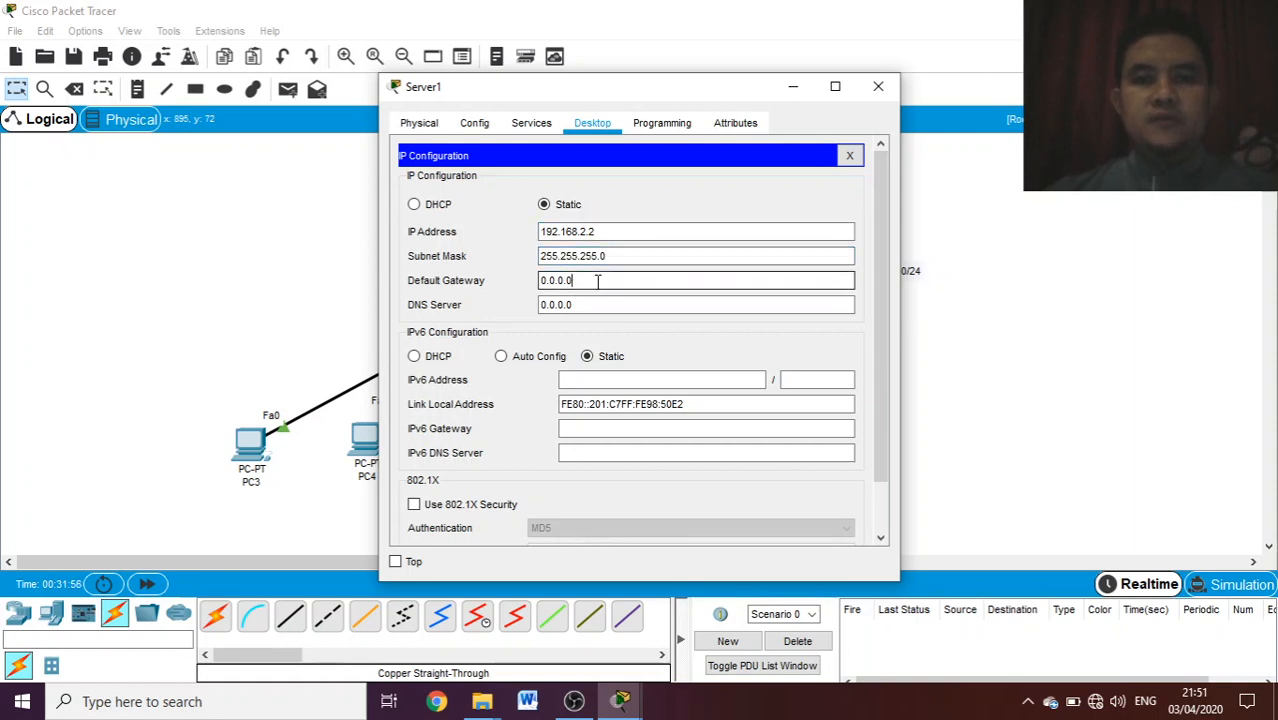
key("BackSpace")
key("BackSpace")
key("BackSpace")
key("BackSpace")
key("BackSpace")
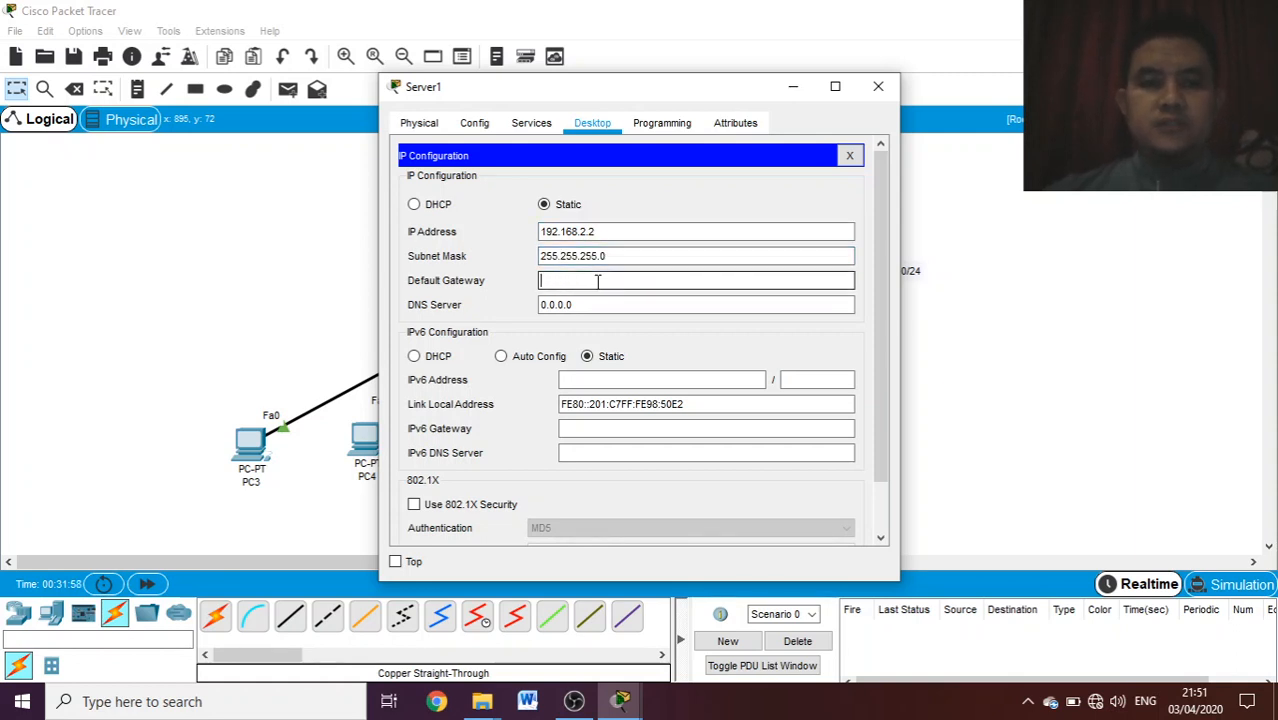
type("192.168.2.1")
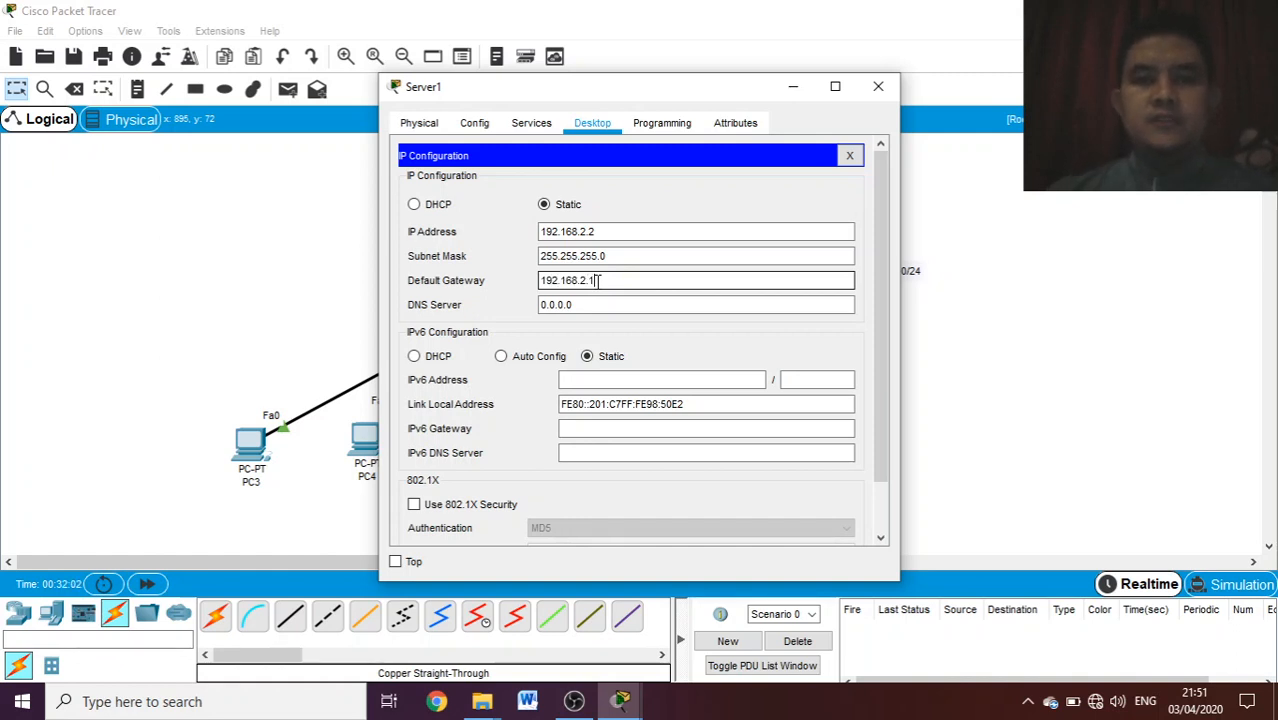
- Set Server1's DNS server address to 192.168.2.2 and close its configuration window
left_click(593, 305)
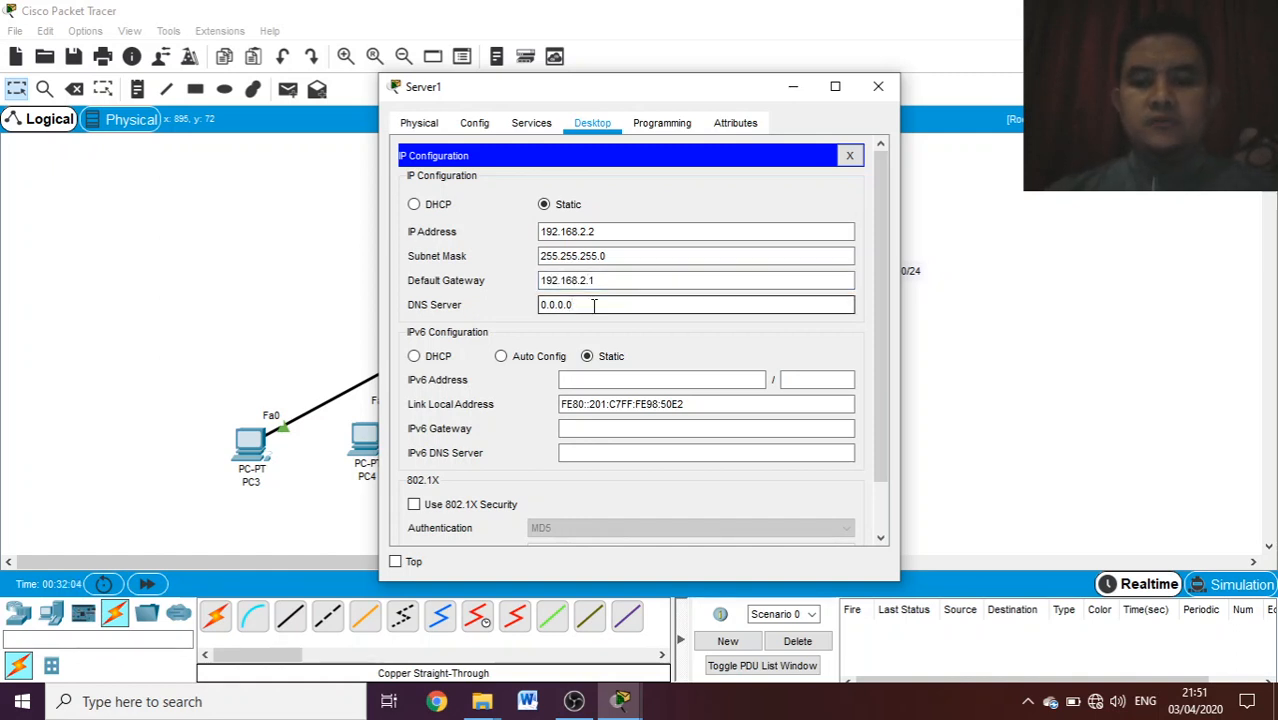
key("BackSpace")
key("BackSpace")
key("BackSpace")
type("1")
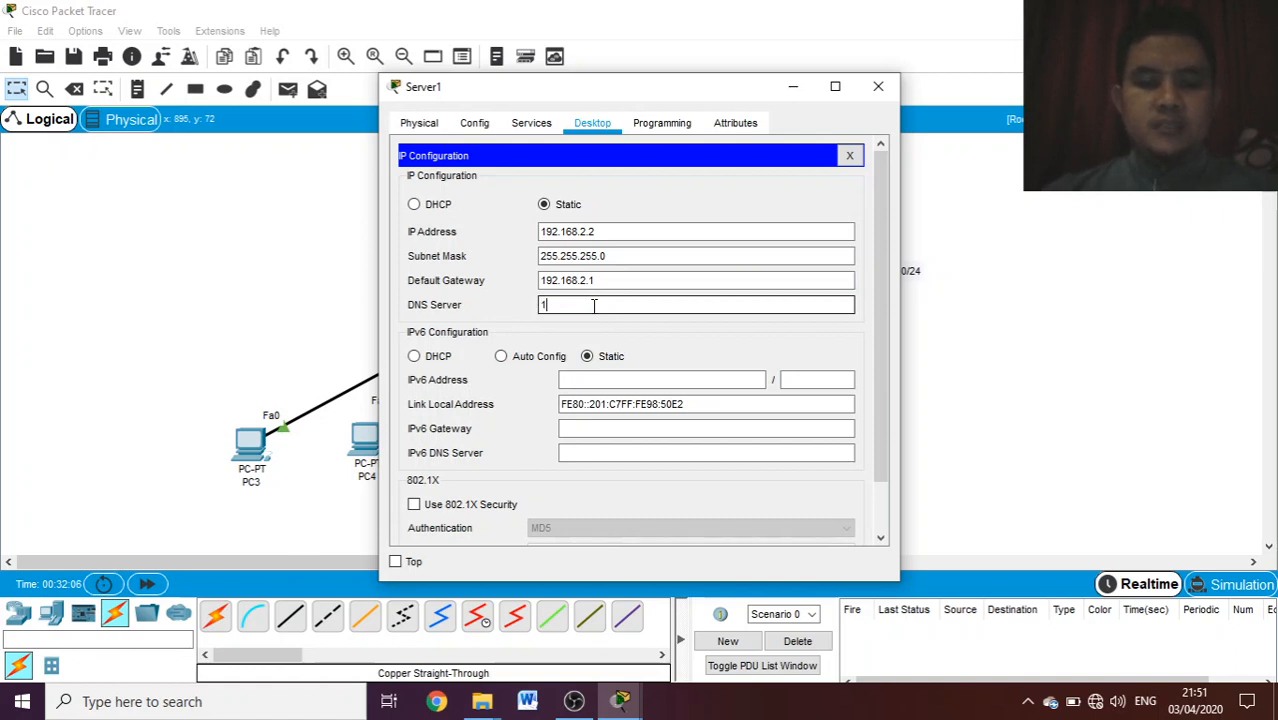
type("92.168.")
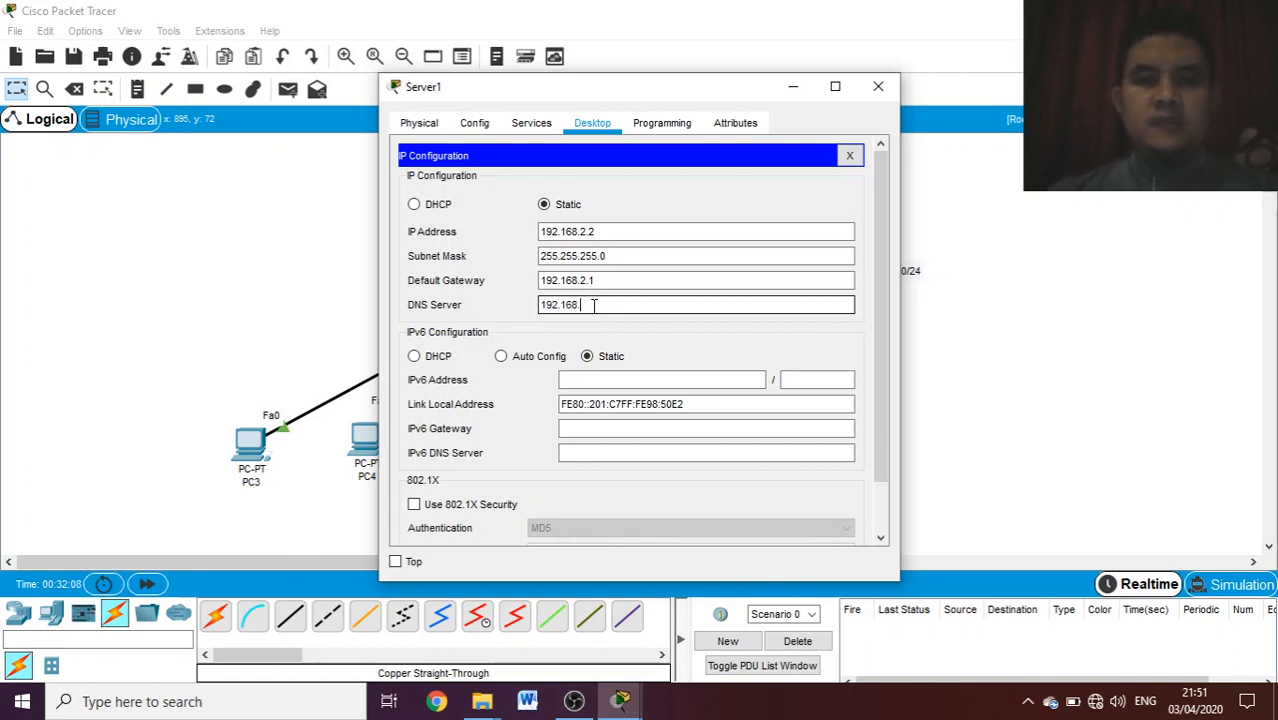
type("2.2")
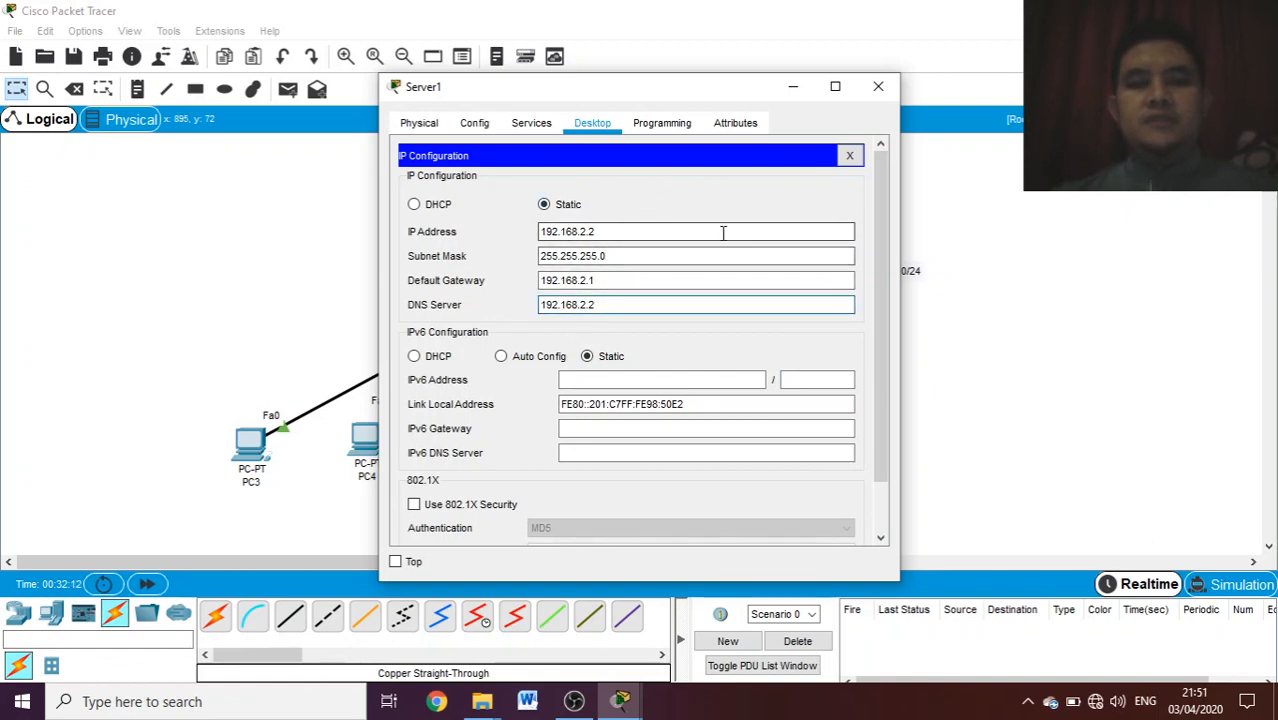
left_click(877, 88)
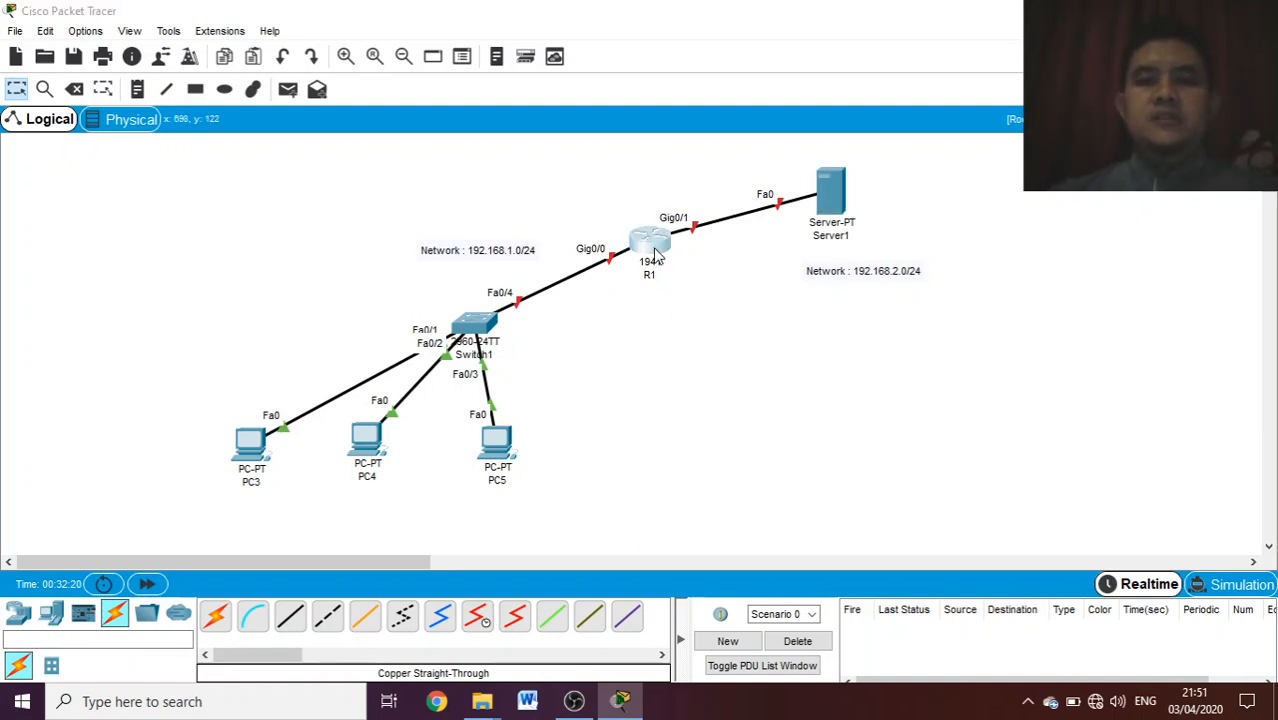
- Open R1's command line in a maximized window and decline the initial configuration dialog with "no" to reach the router prompt
left_click(654, 254)
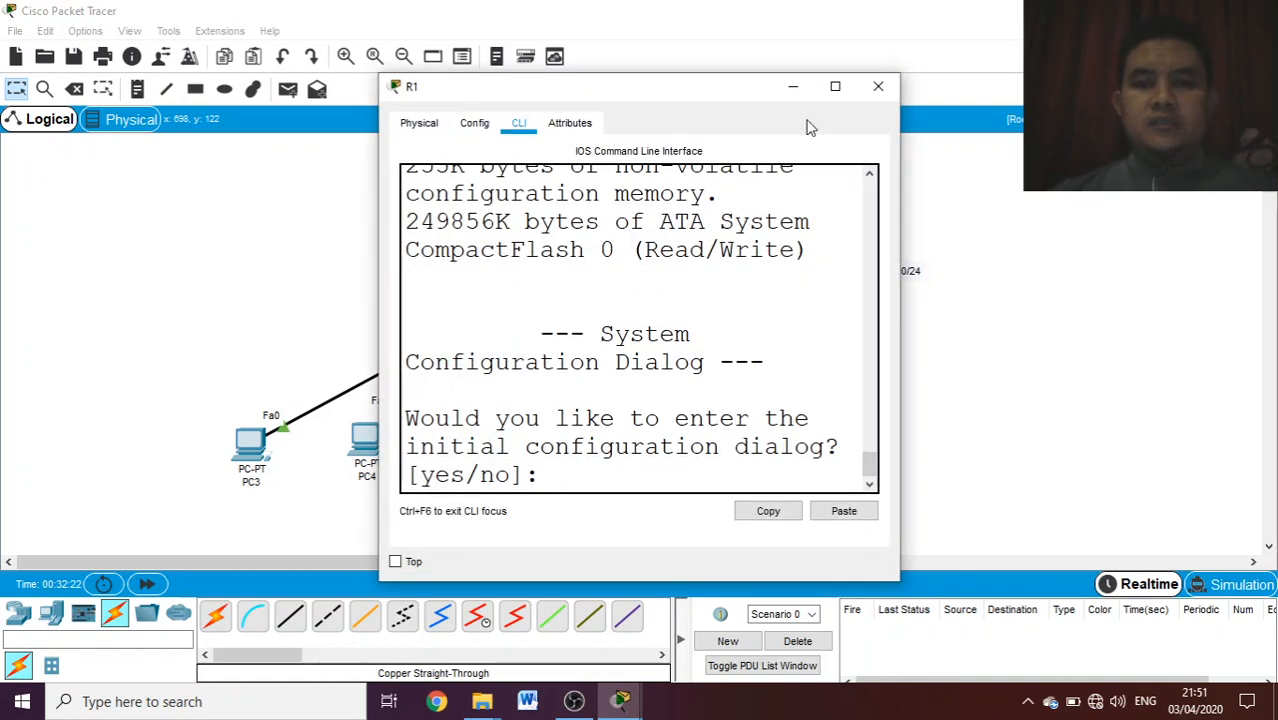
left_click(835, 86)
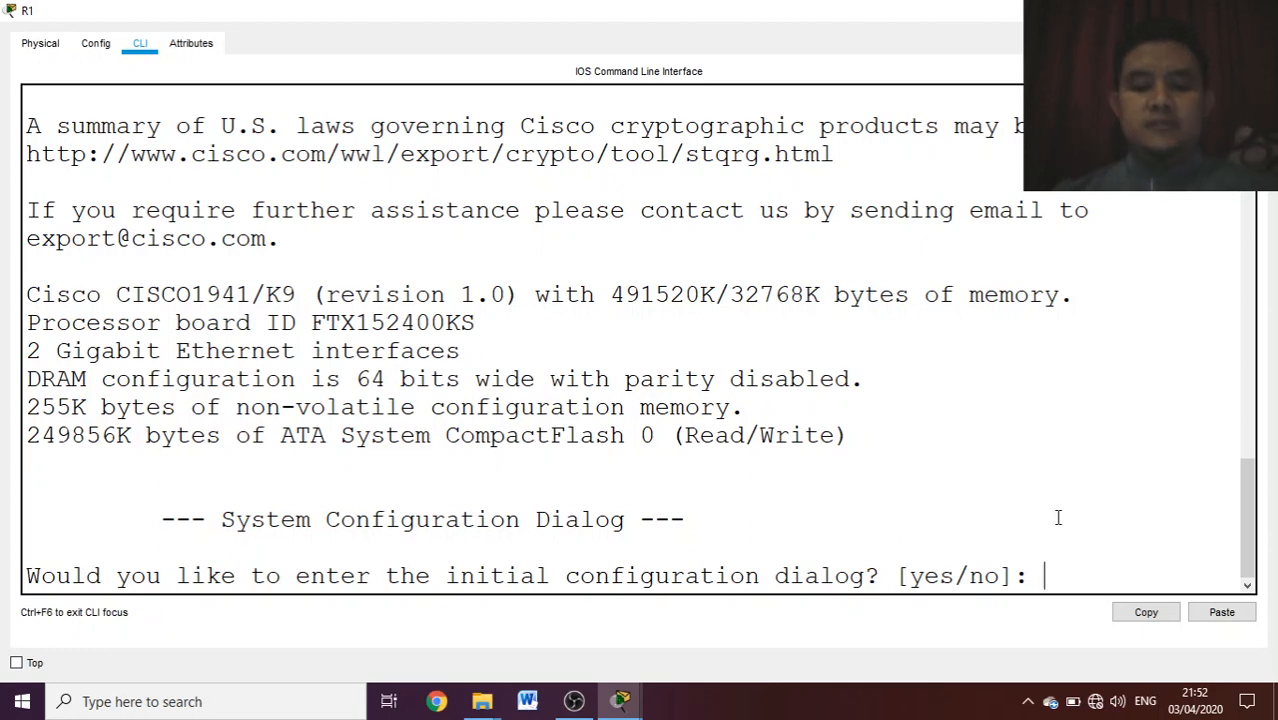
type("no")
key("Return")
key("Return")
key("Return")
key("Return")
key("Return")
key("Return")
key("Return")
key("Return")
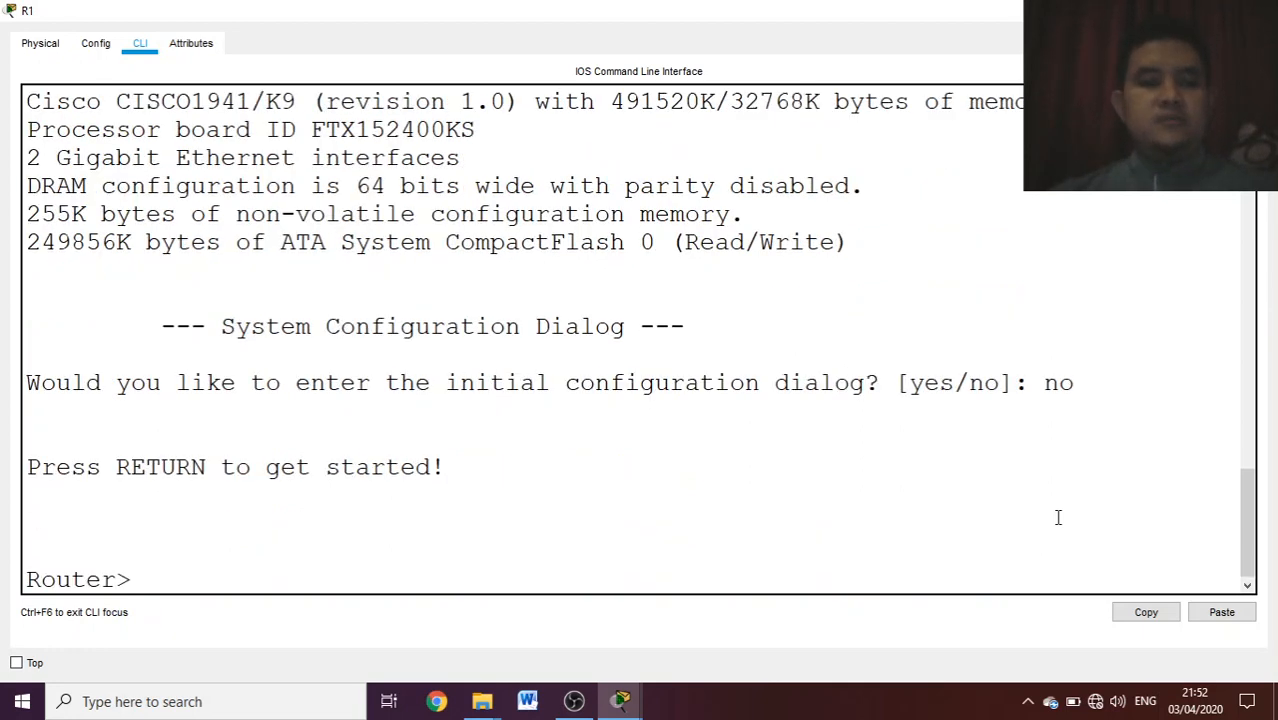
key("Return")
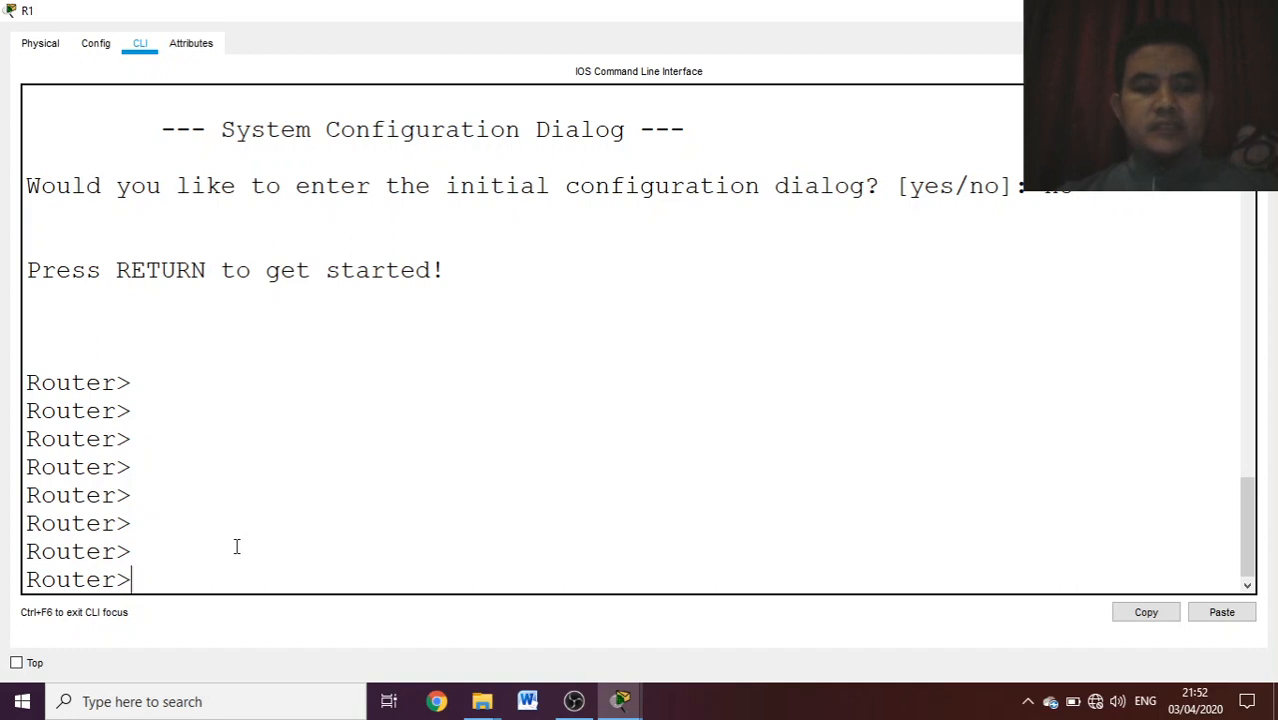
- List R1's available exec commands and enter privileged mode with the enable command
type("?")
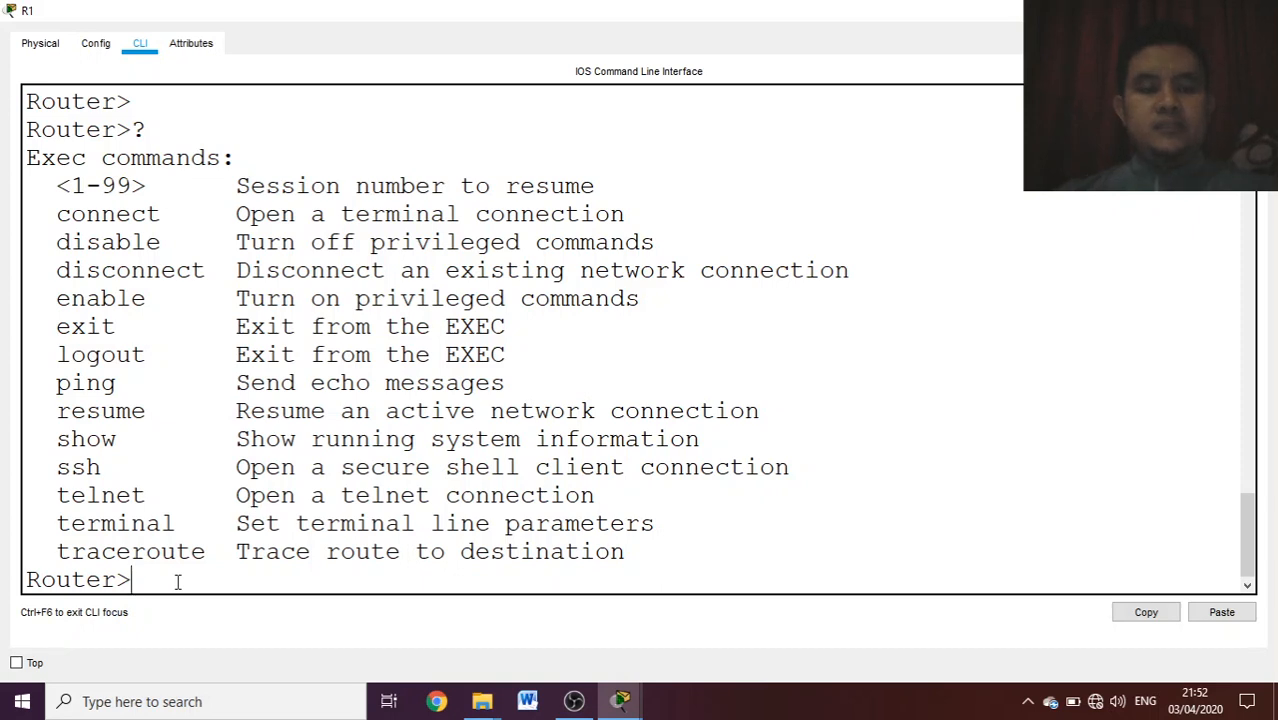
type("en")
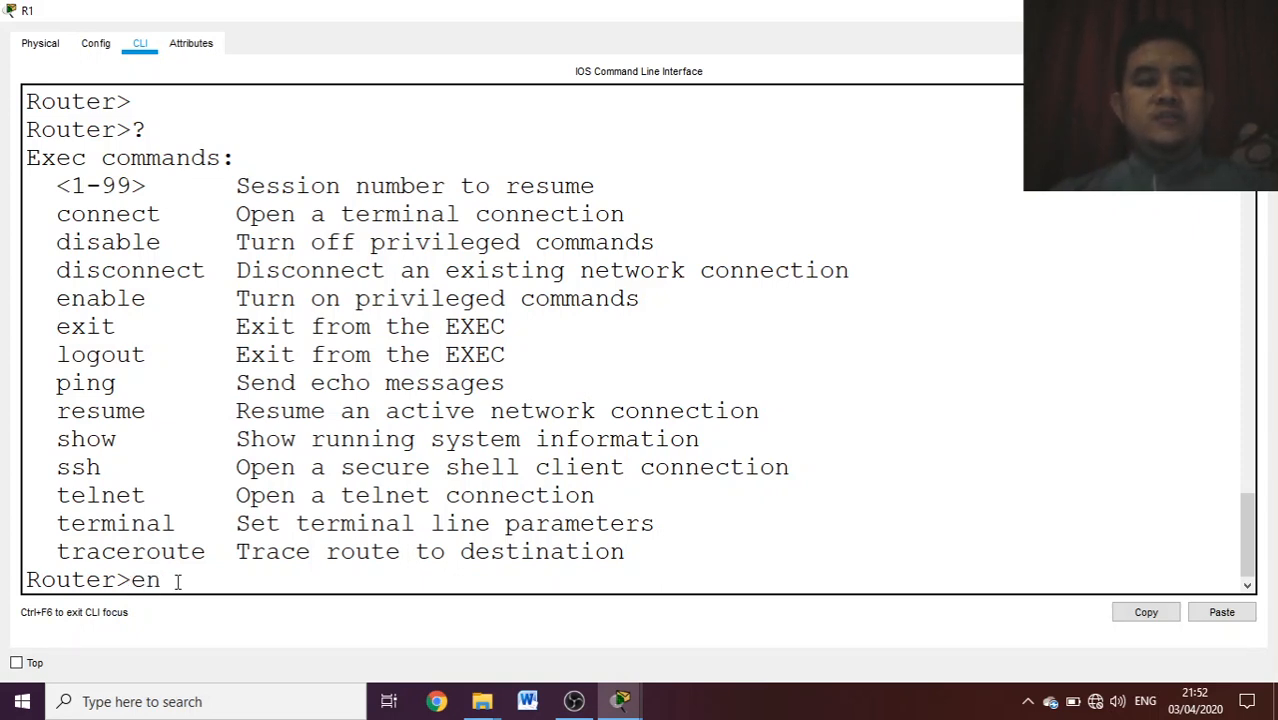
key("Tab")
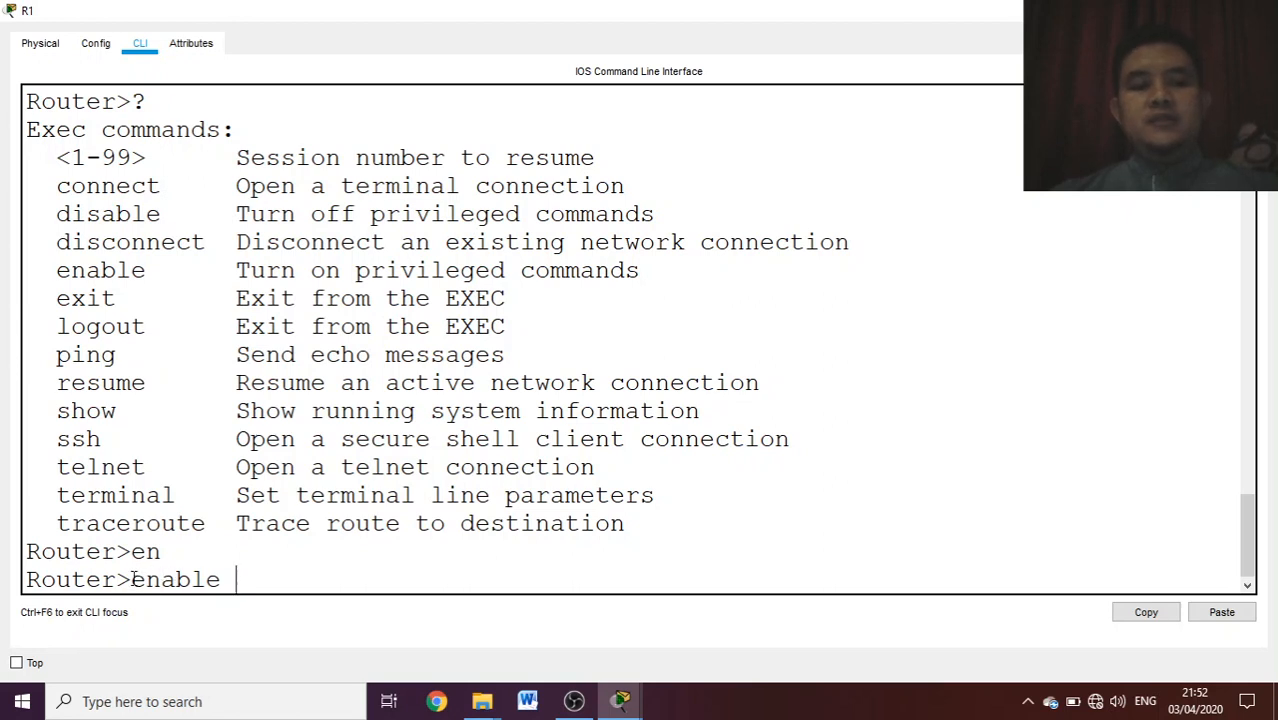
key("Return")
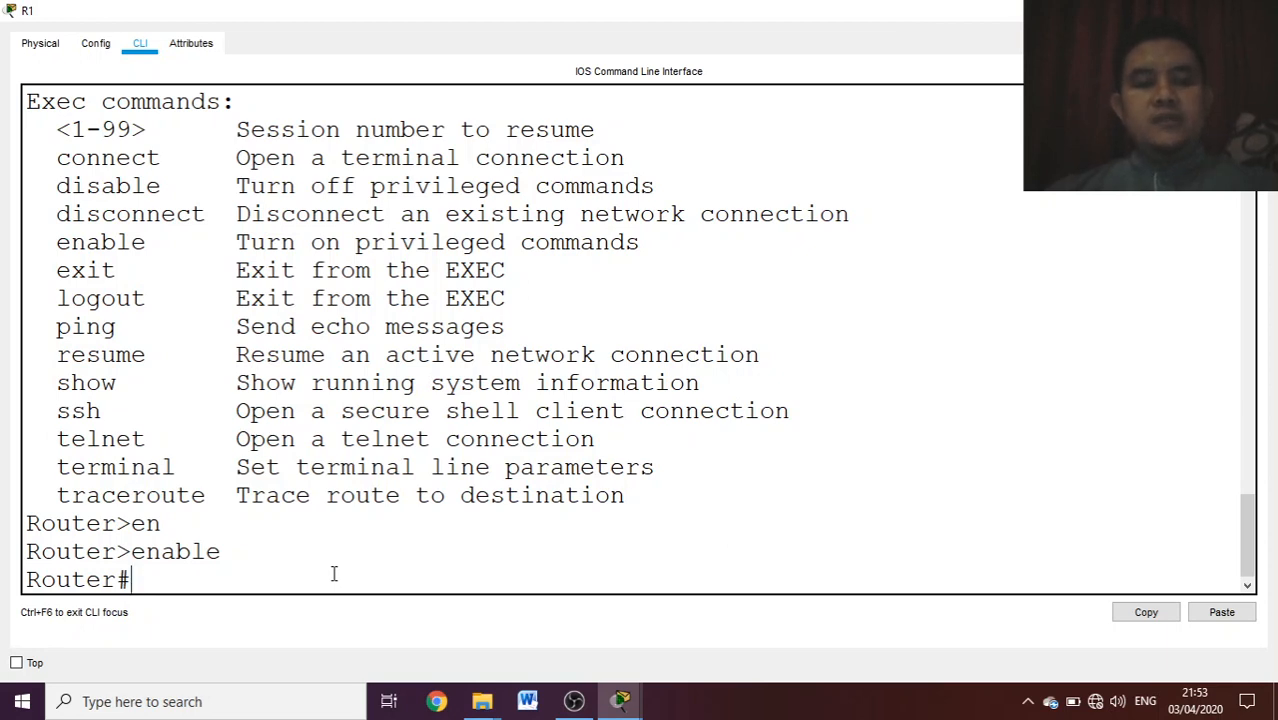
- Enter R1's global configuration mode with the configure terminal command
type("e")
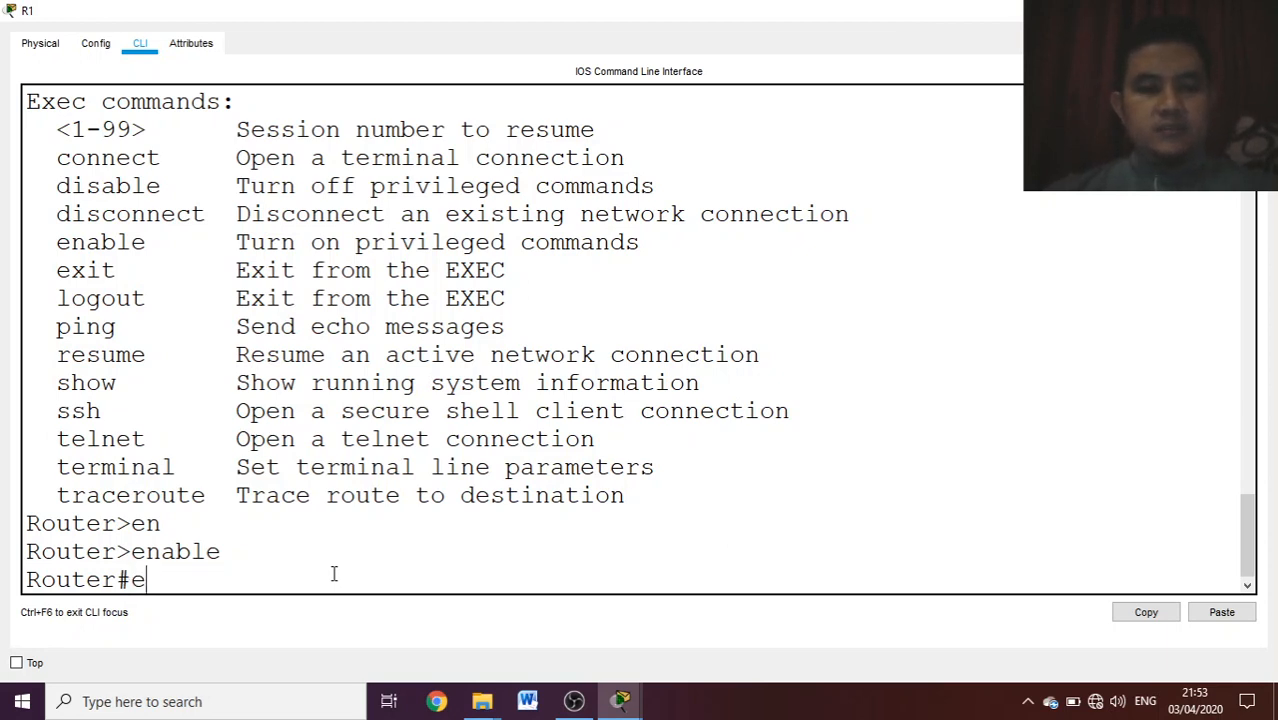
key("BackSpace")
type("co")
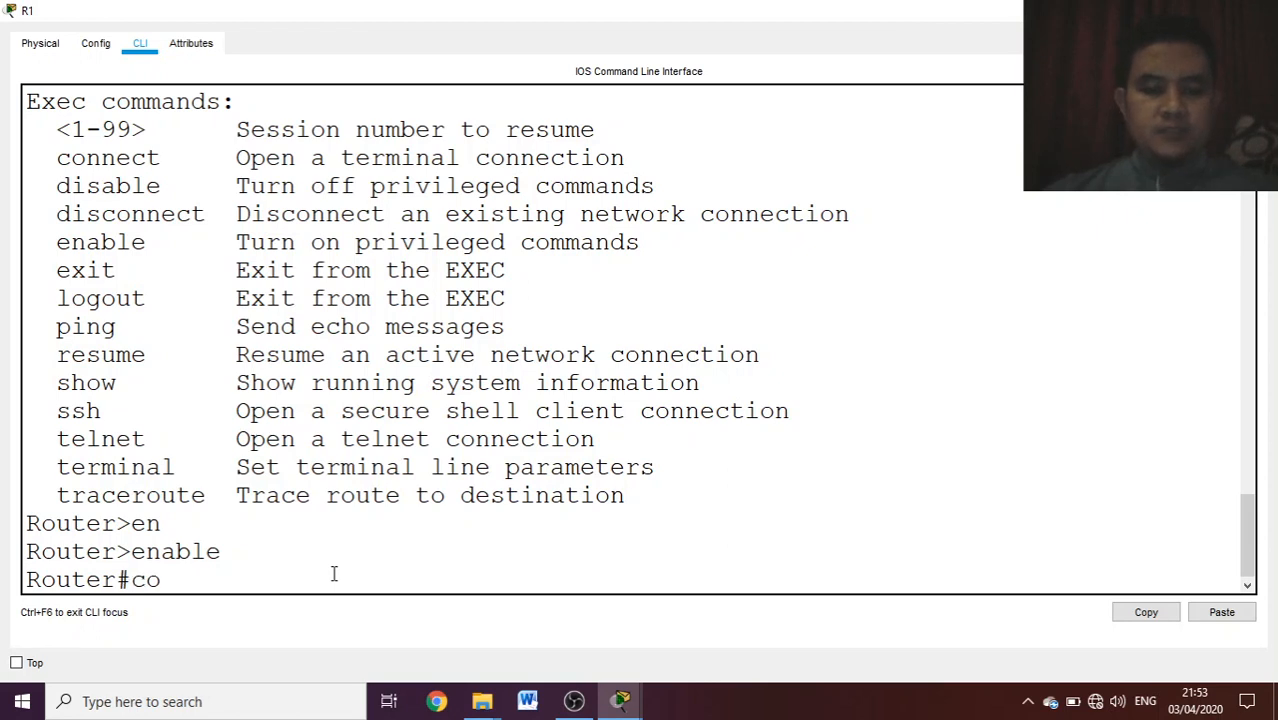
type("nf")
key("Tab")
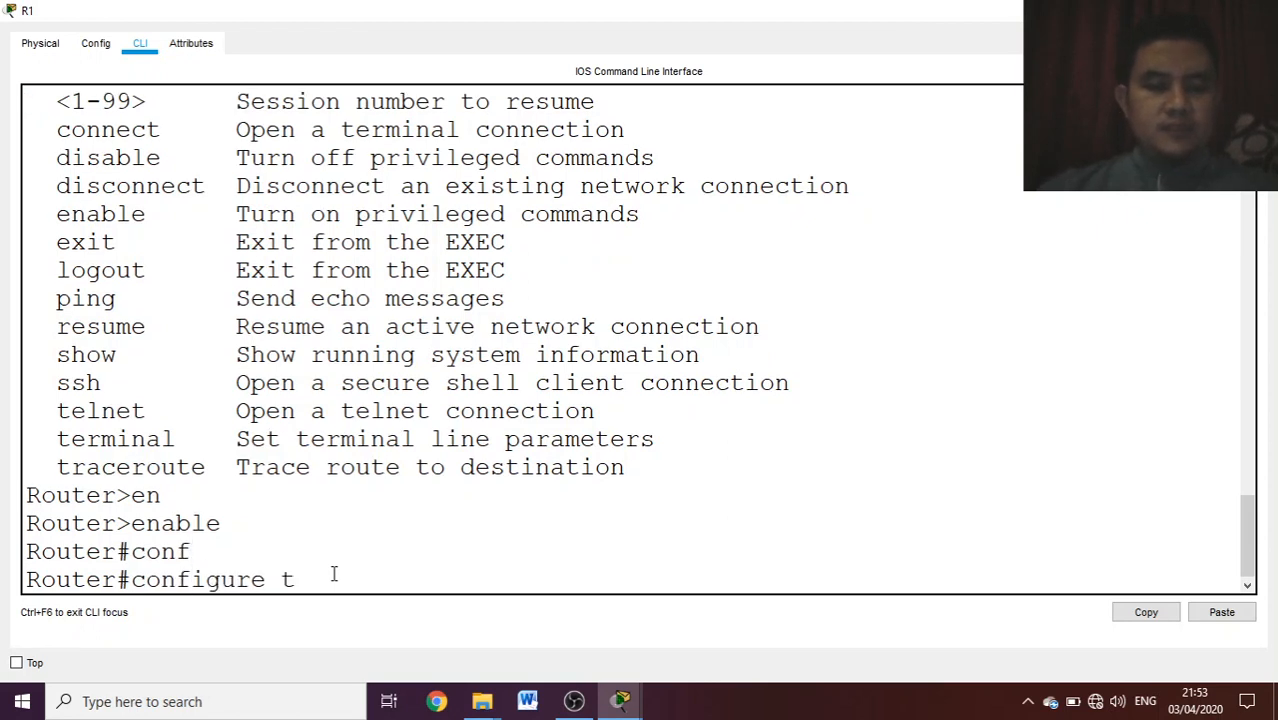
type("t")
key("Tab")
key("Return")
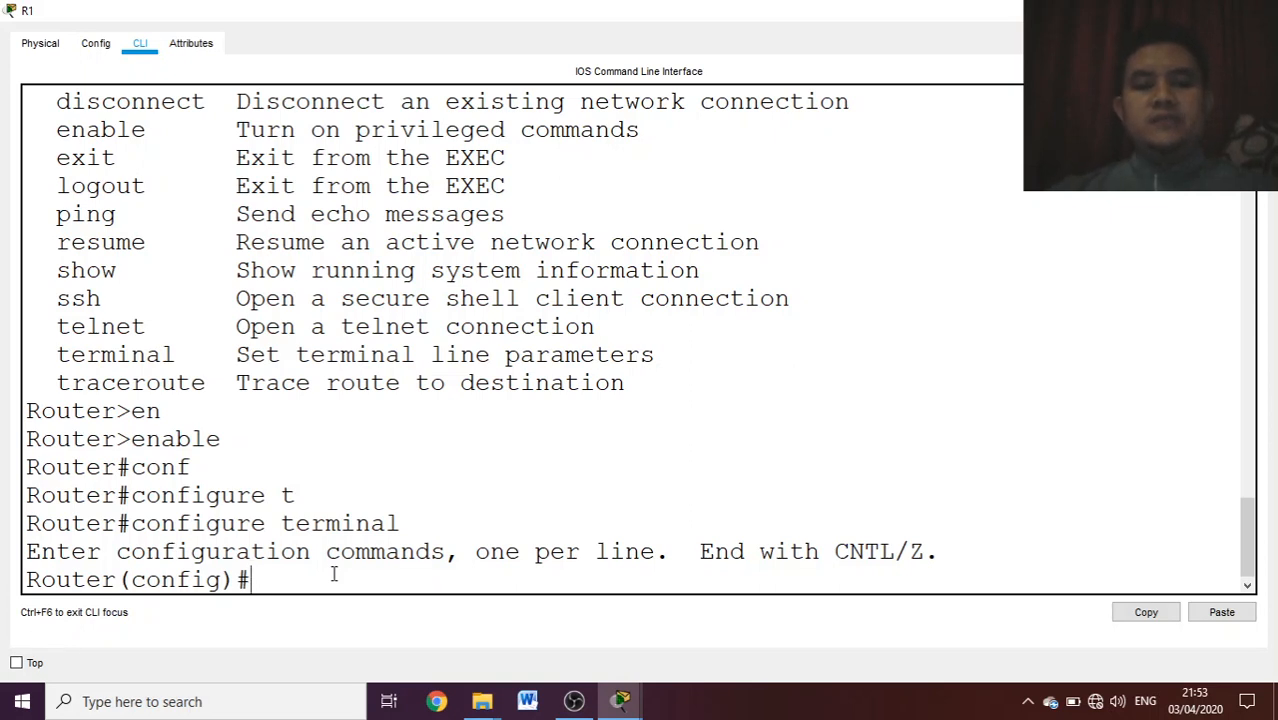
- Enter interface configuration for g0/1 on R1, check the port labels in the topology and return to the latest command prompt
type("int g")
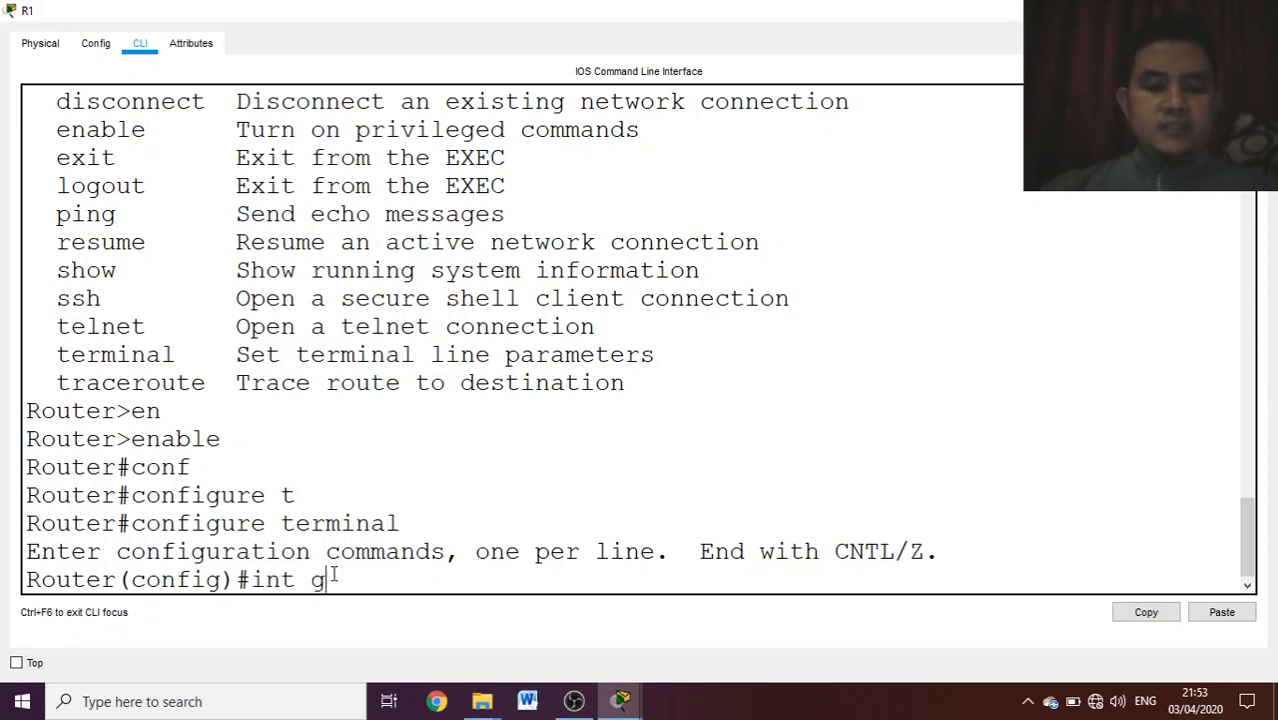
type("0/1")
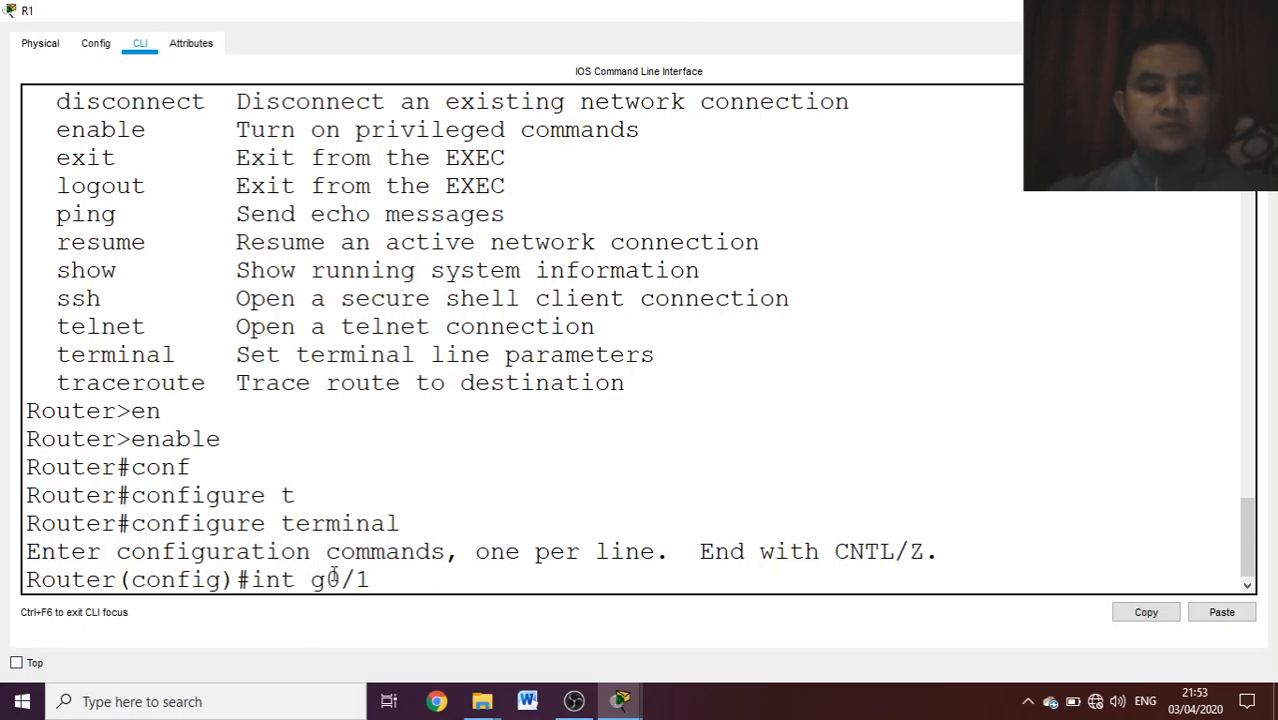
key("Return")
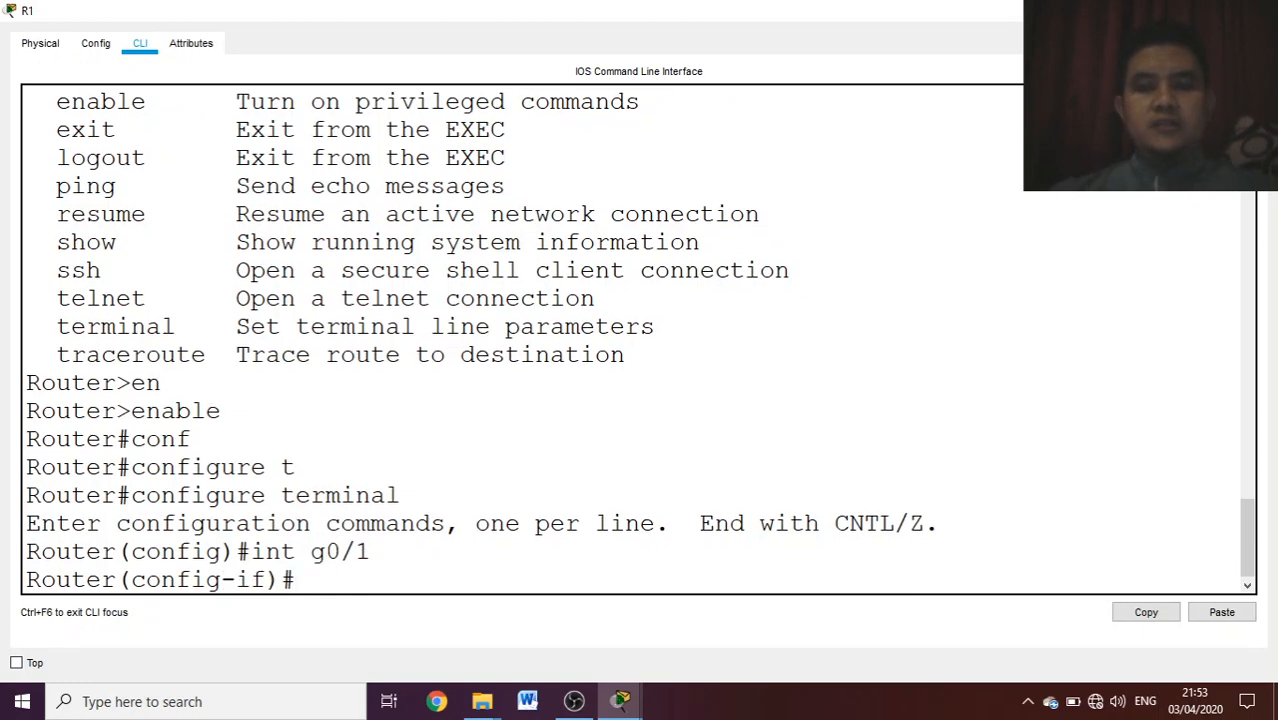
left_click(1170, 10)
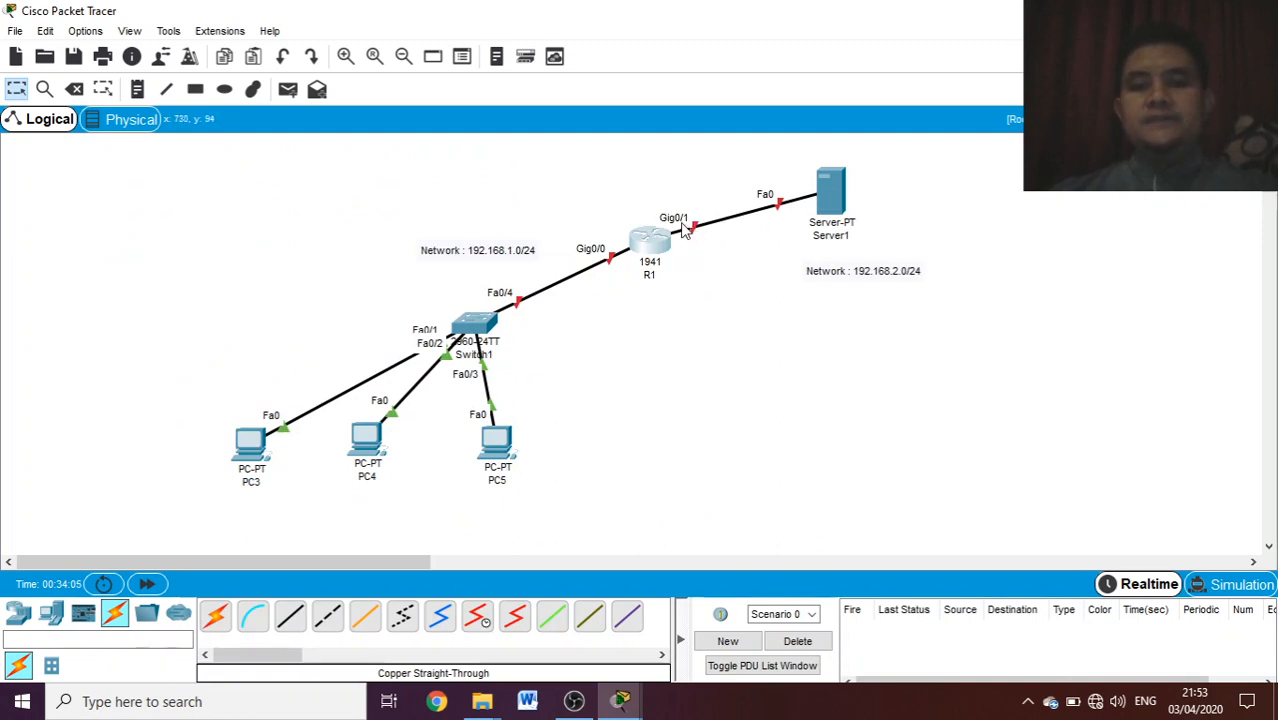
left_click(660, 247)
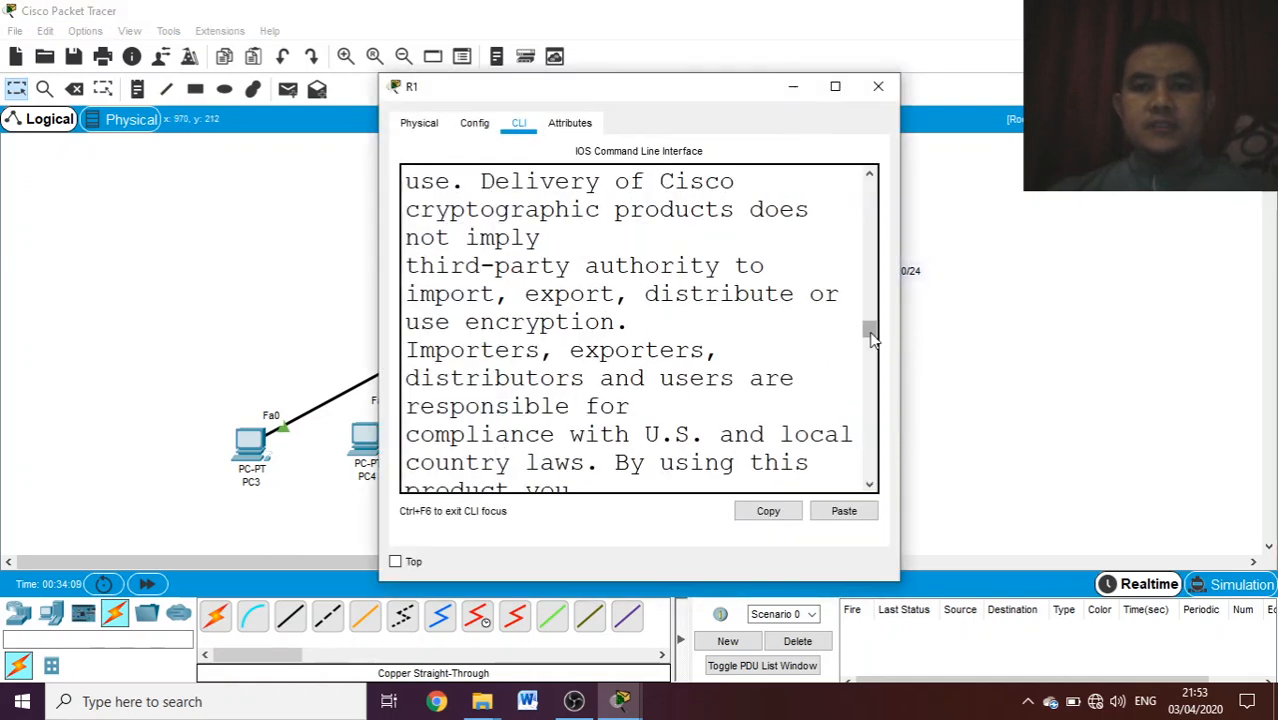
left_click_drag(869, 330, 862, 500)
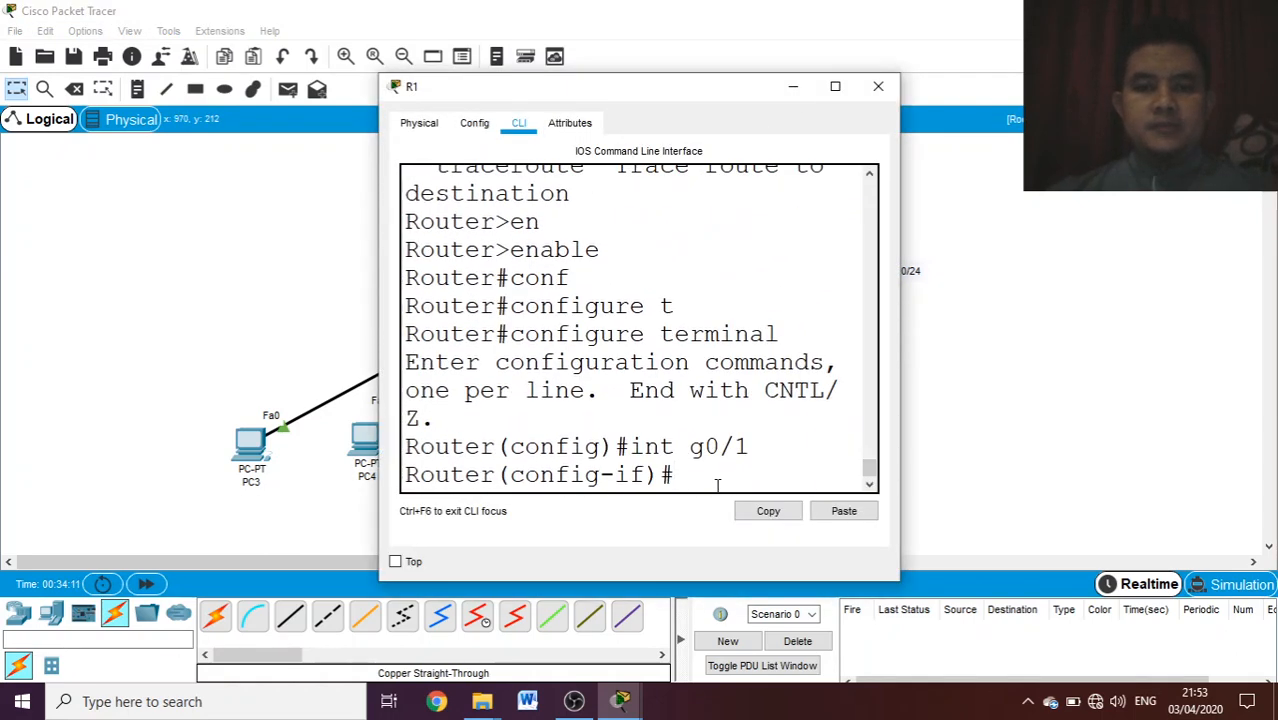
- Assign IP address 192.168.2.1 with subnet mask 255.255.255.0 to R1's g0/1 interface, using command help for the mask argument
type("ip add")
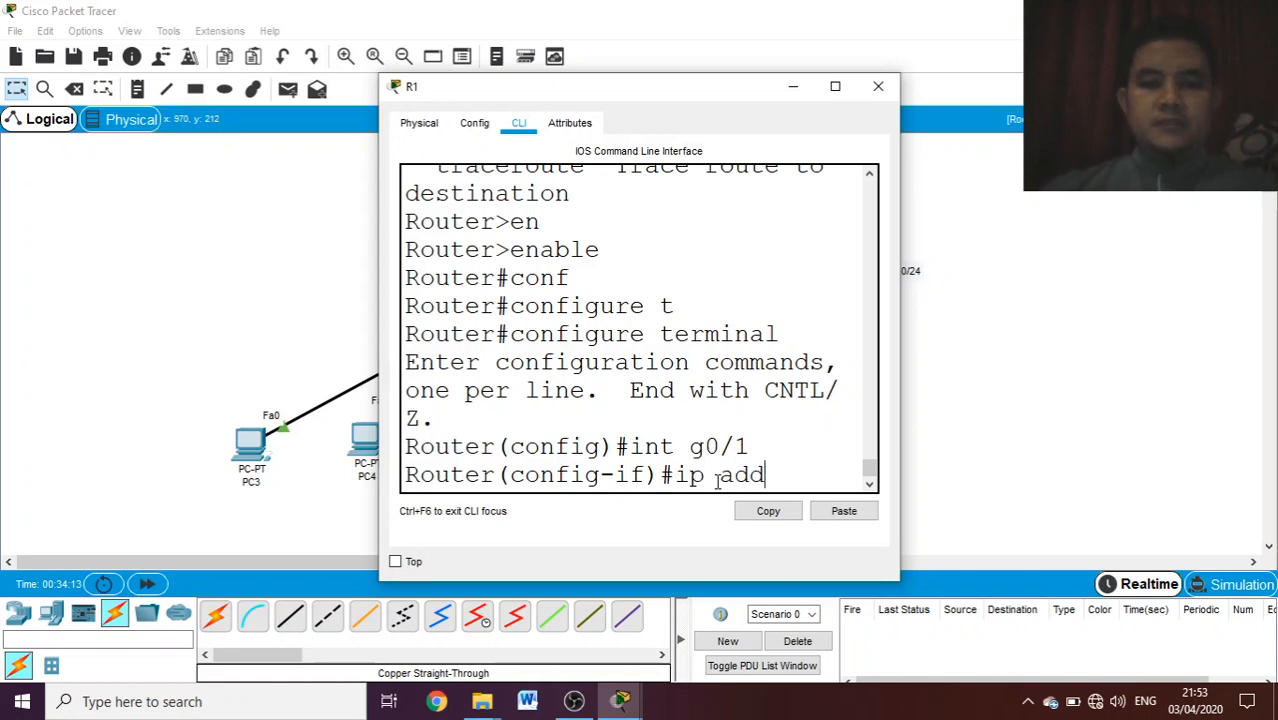
type(" 192")
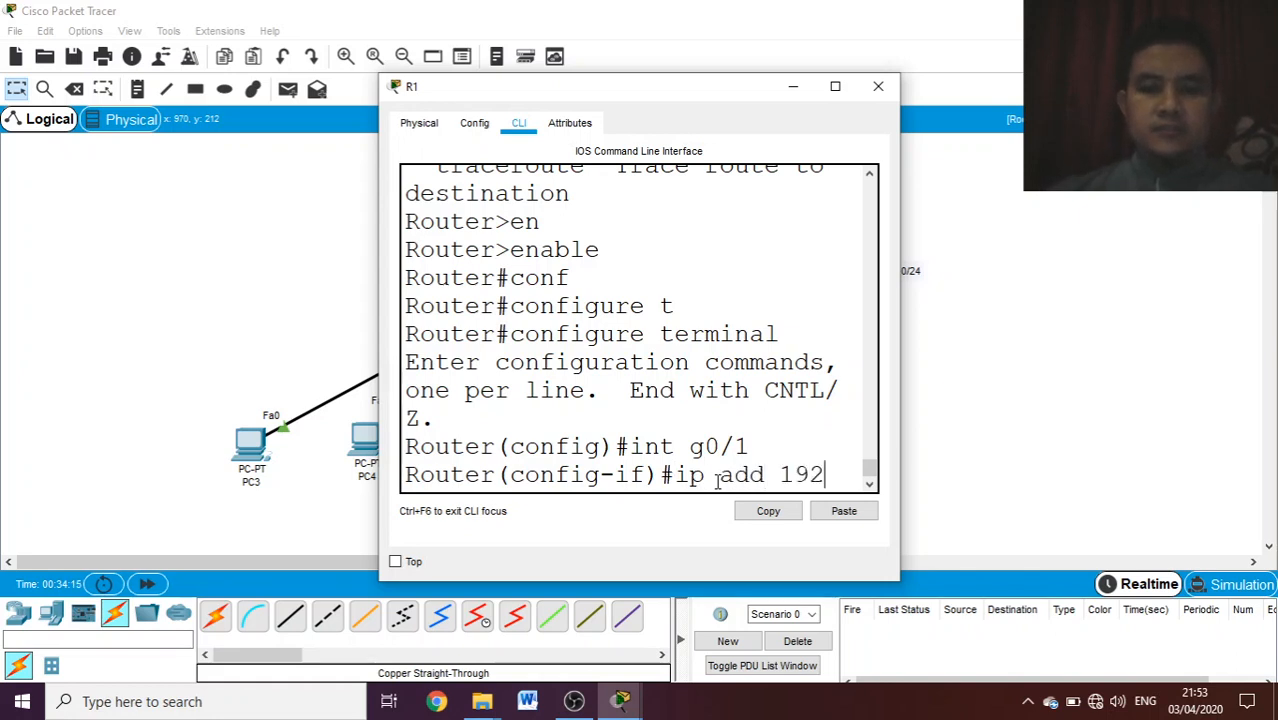
type(".168")
type(".21")
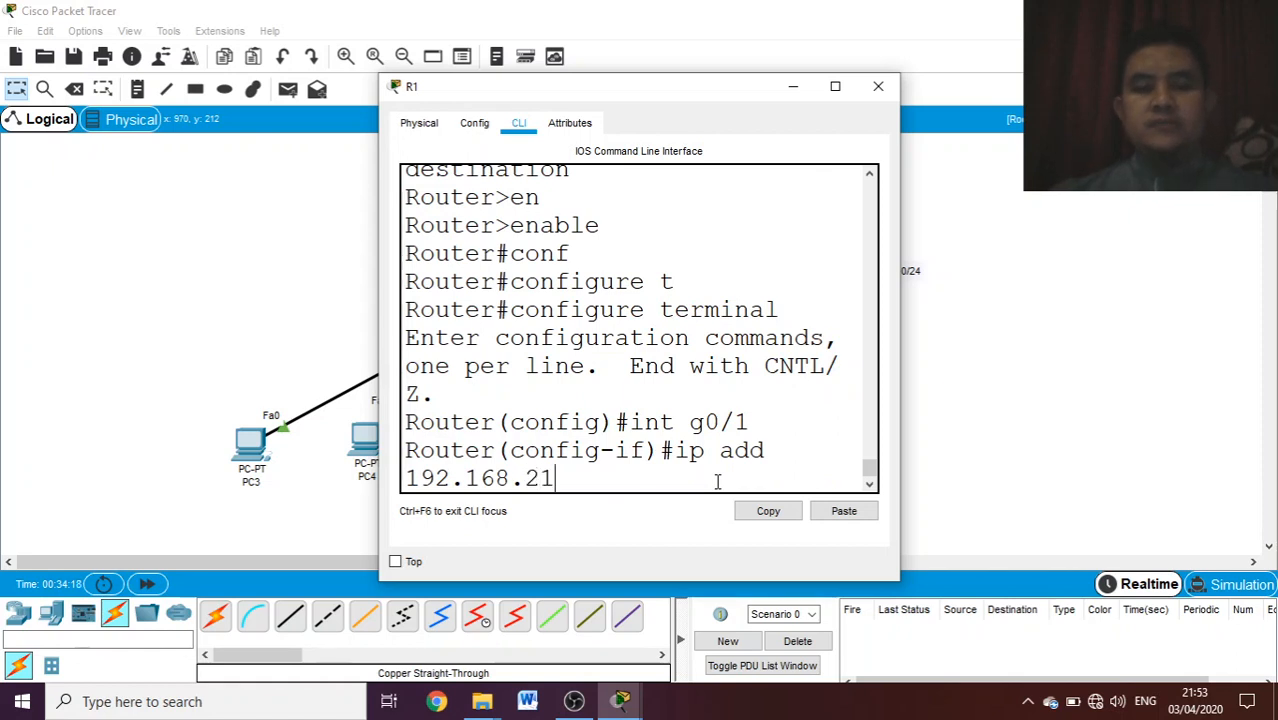
key("BackSpace")
type(".1")
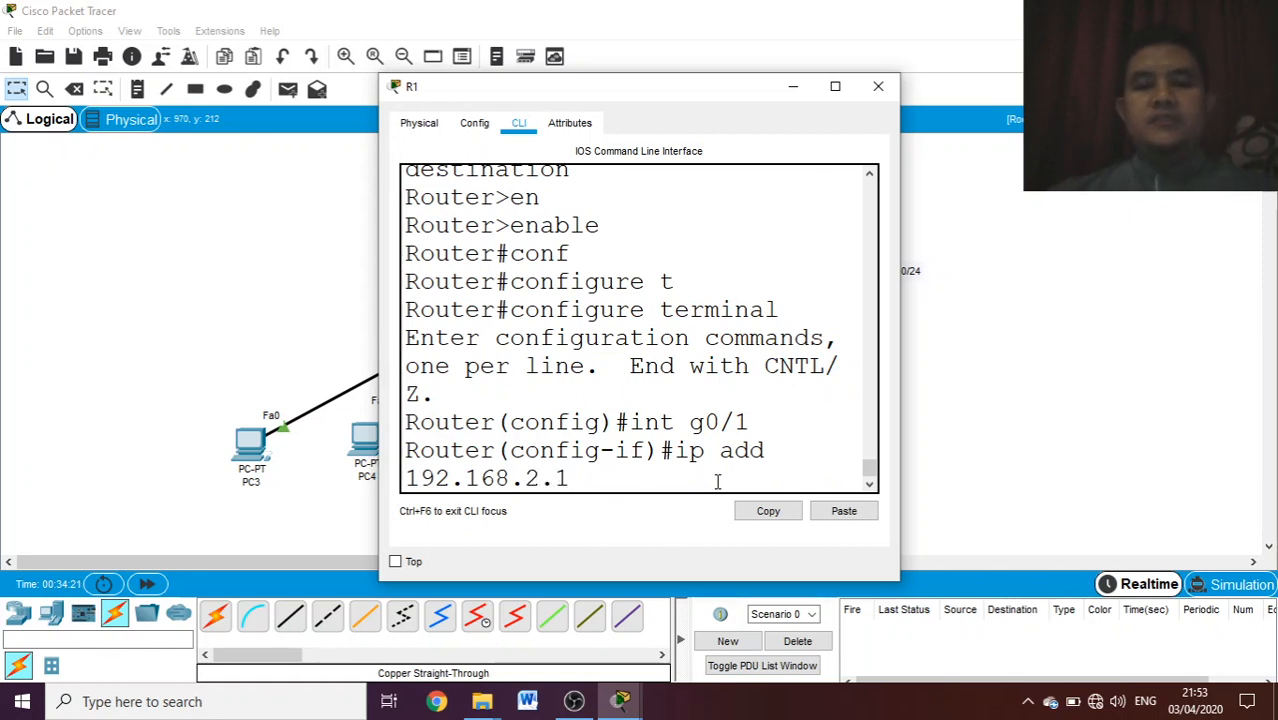
type(" 2")
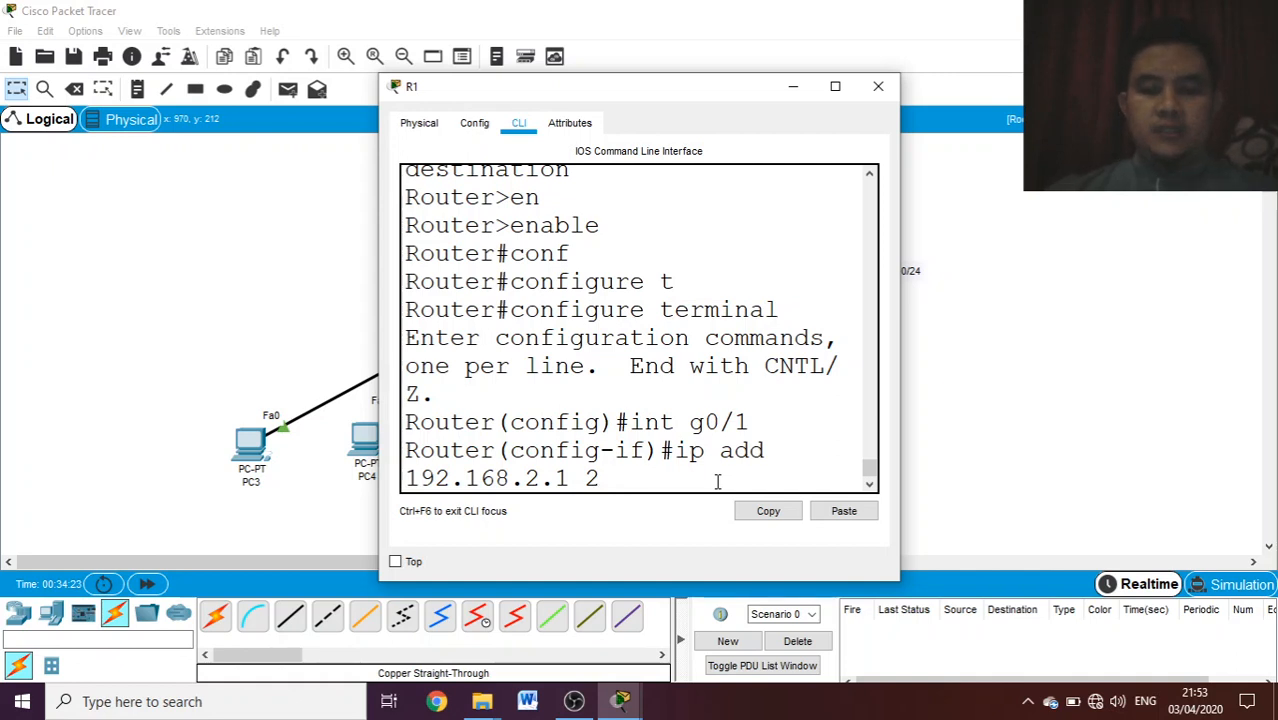
key("BackSpace")
key("BackSpace")
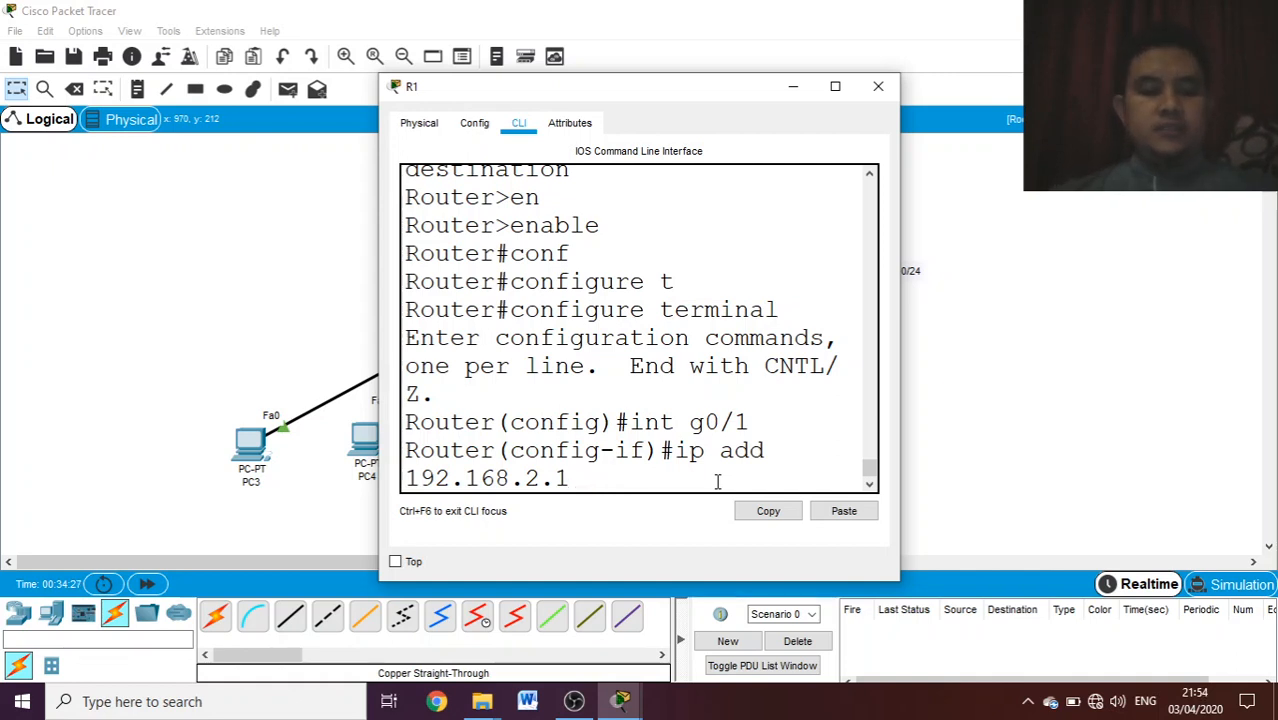
type("?")
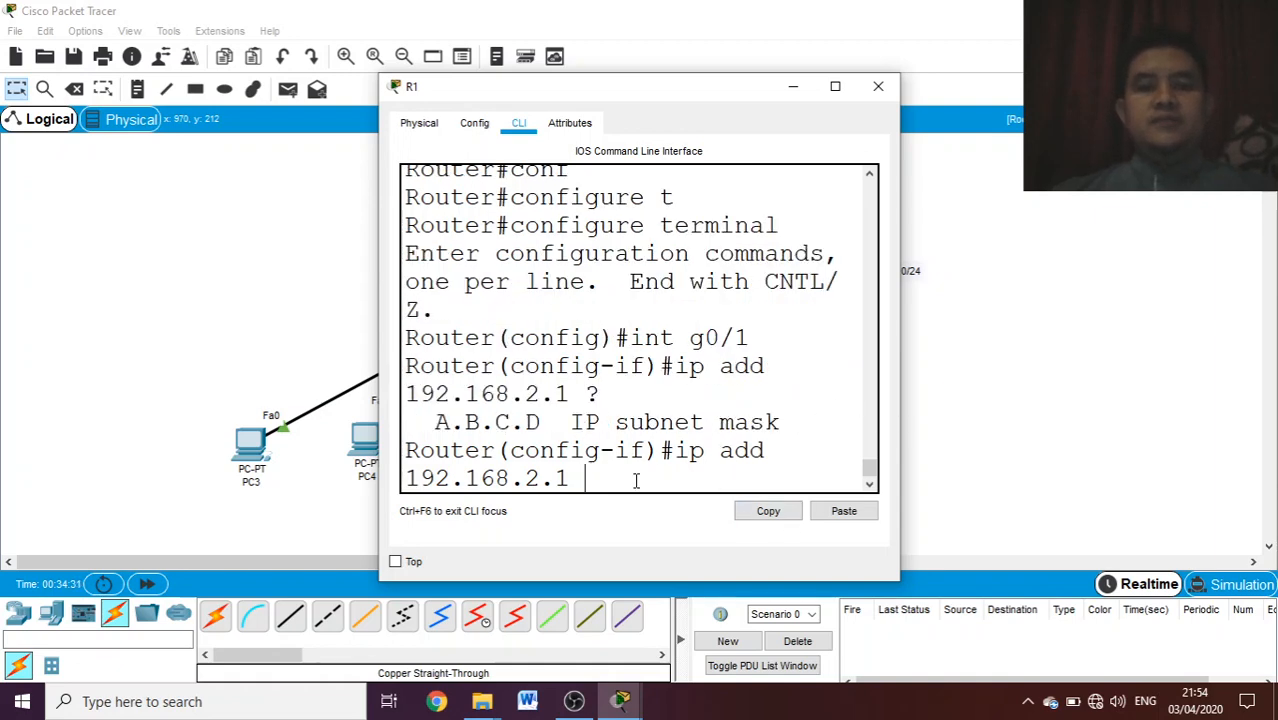
type("25")
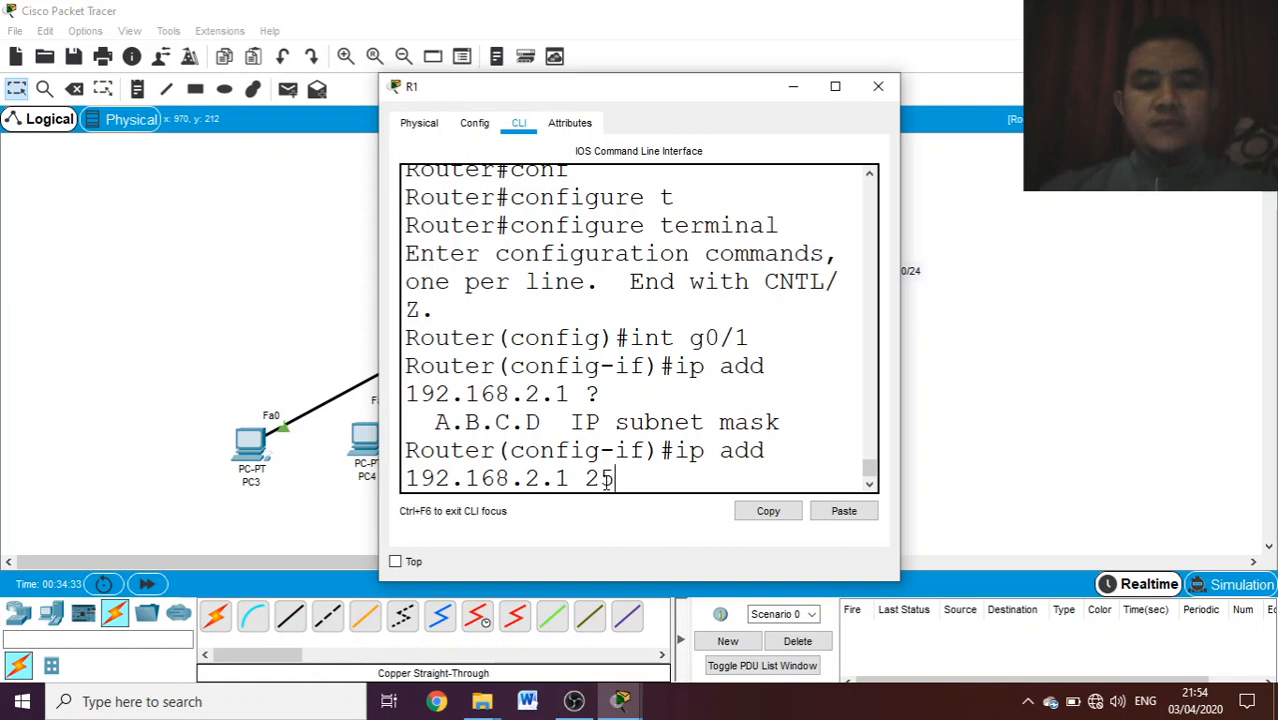
type("5.255.")
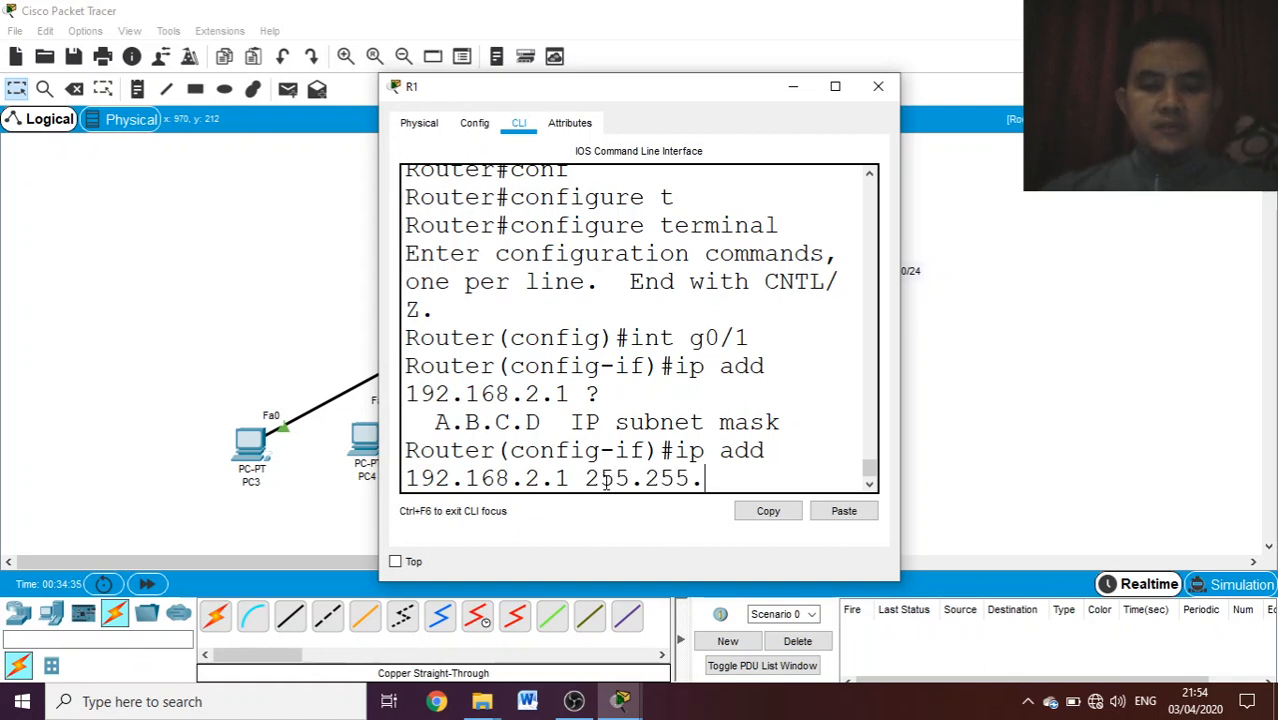
type("255.0")
key("Return")
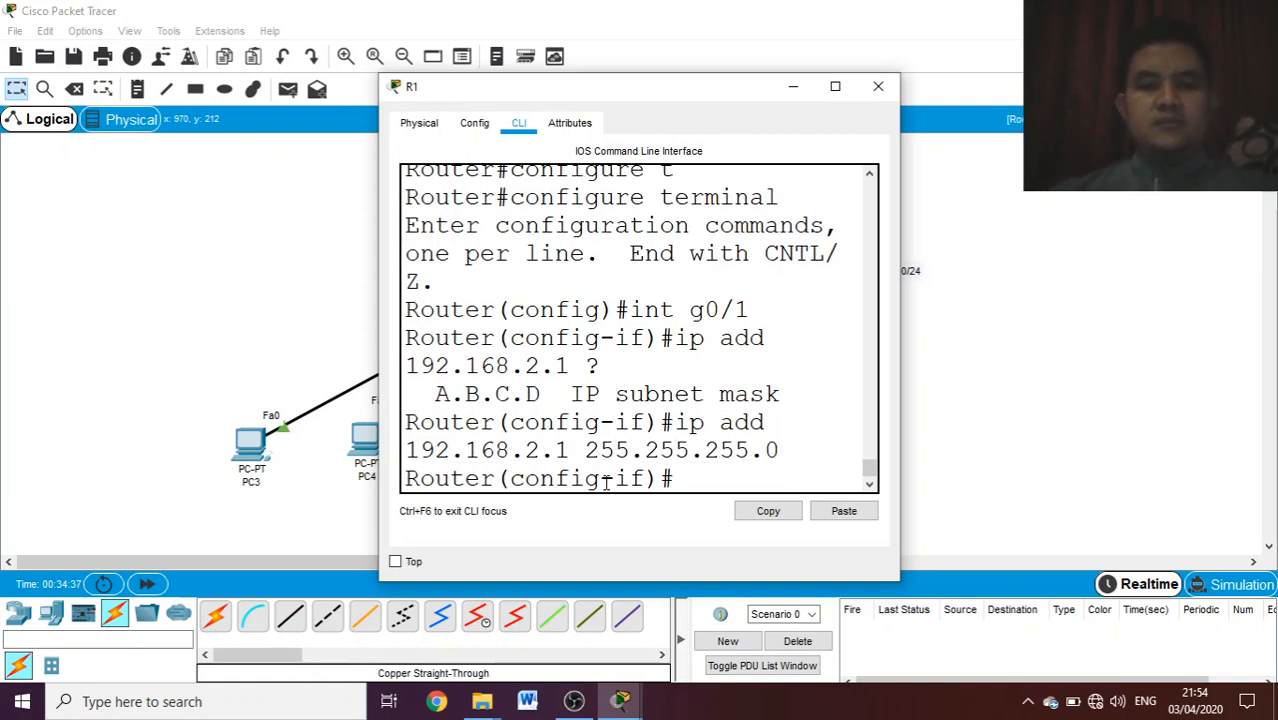
- Enable R1's g0/1 interface with the no shutdown command
type("no")
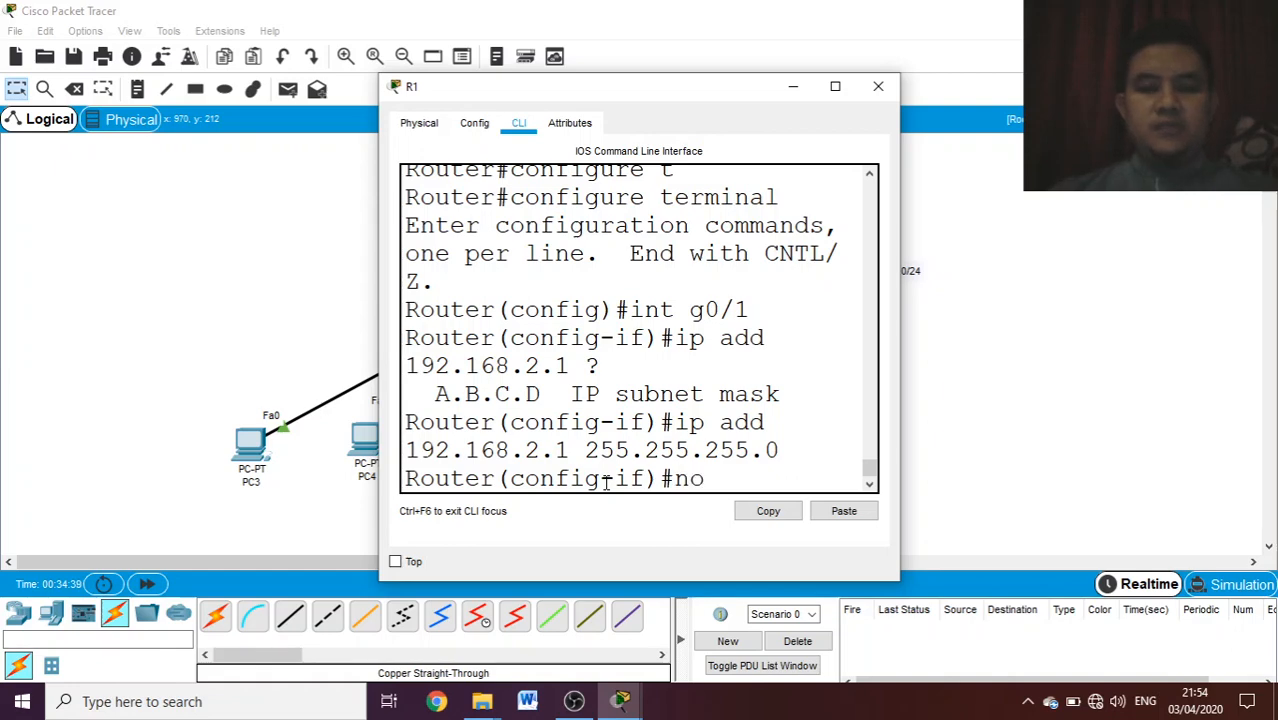
type(" sh")
key("Tab")
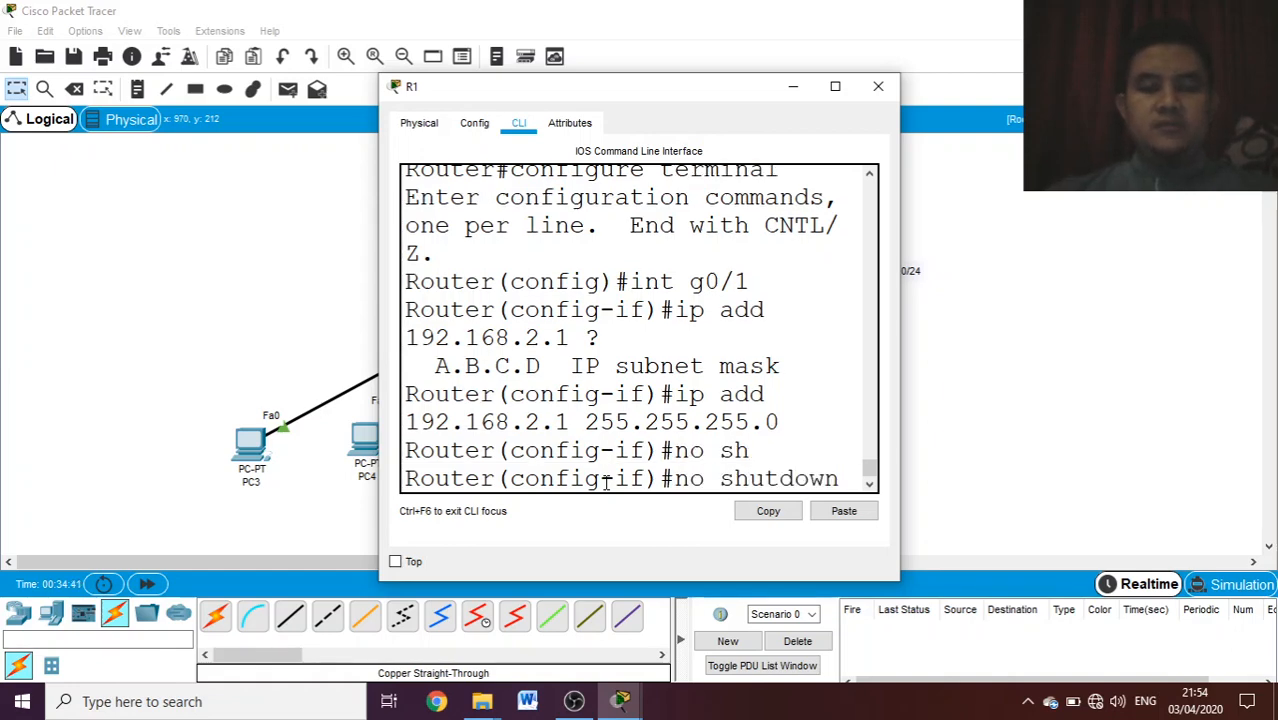
key("Return")
key("Return")
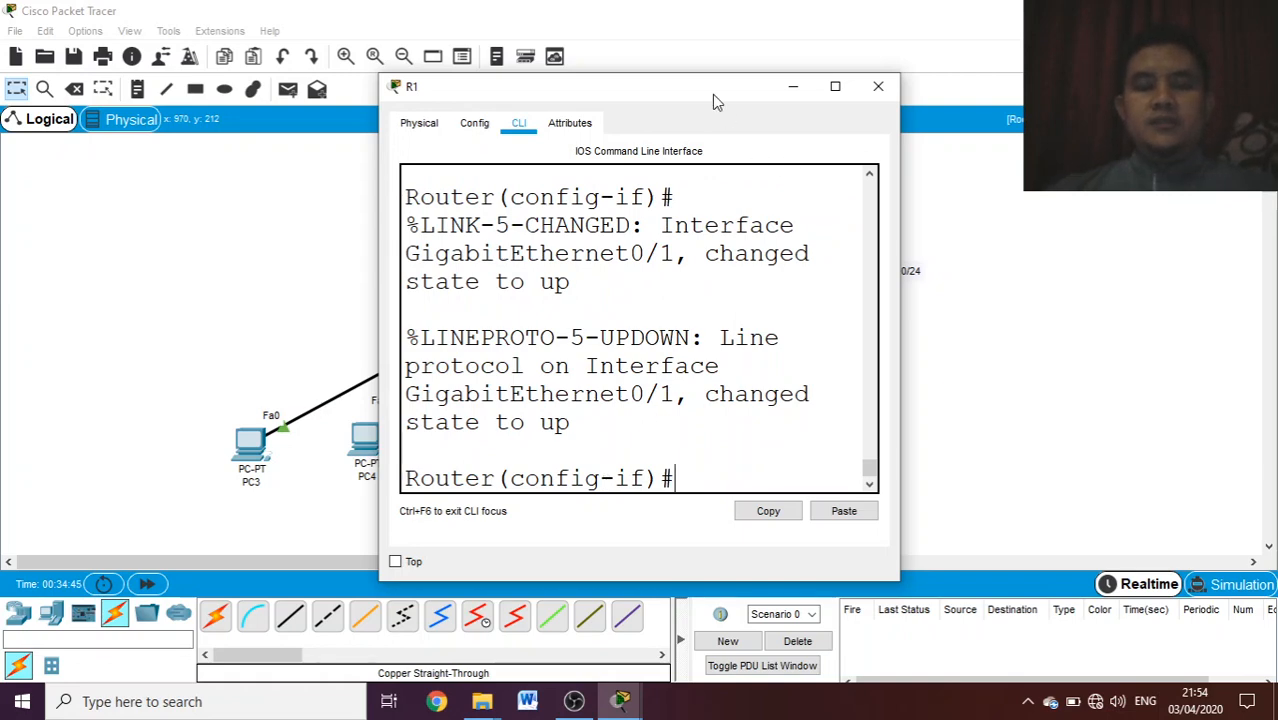
- Move R1's window aside to expose the topology and switch to interface configuration for g0/0
left_click_drag(712, 94, 990, 42)
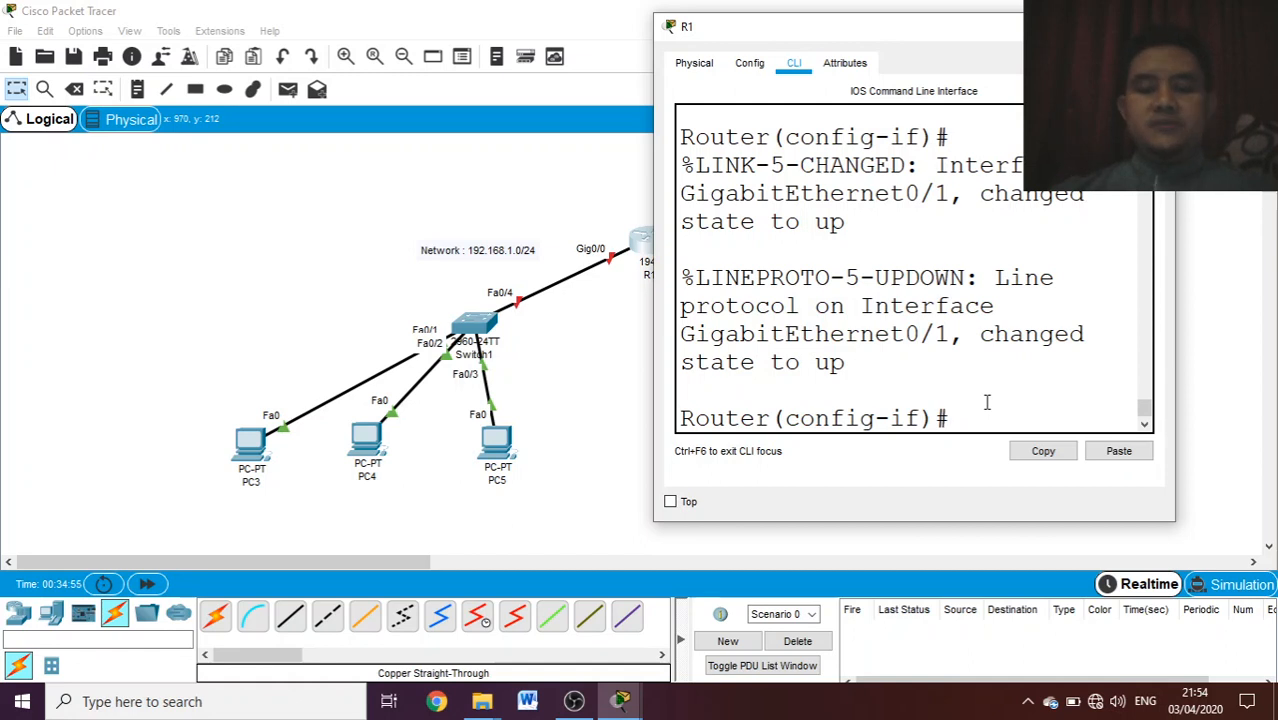
type("int")
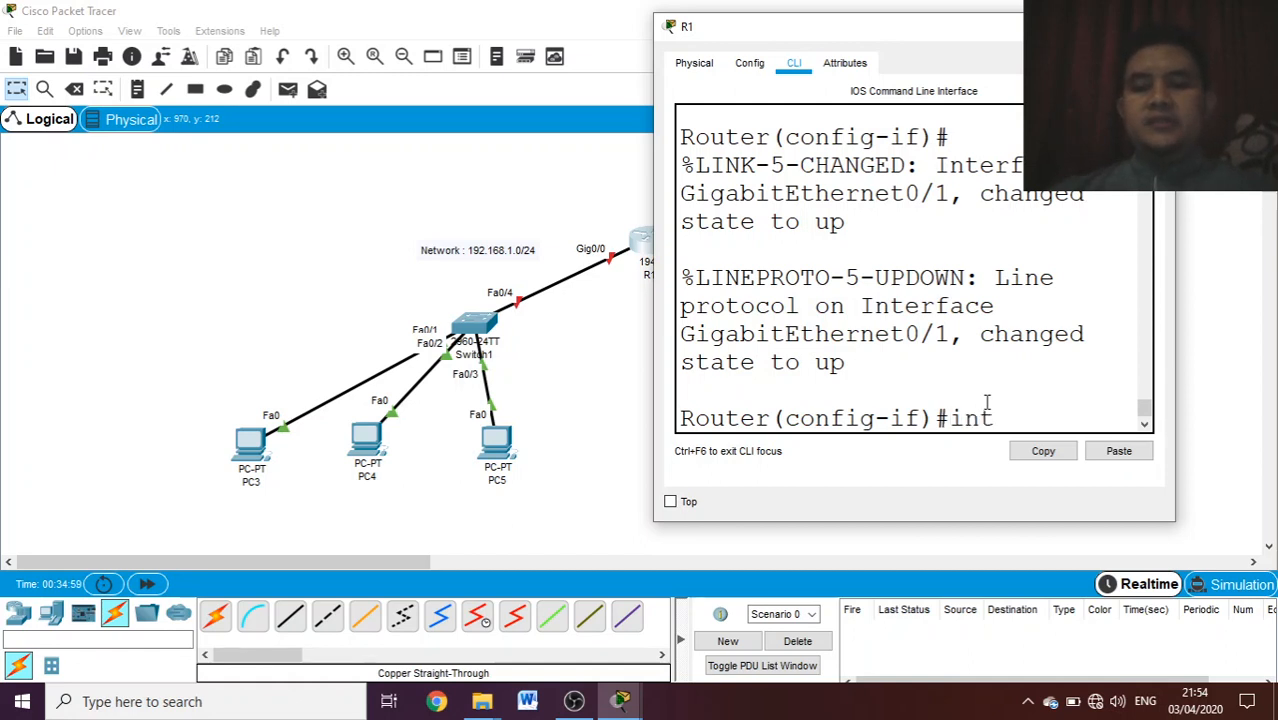
type(" g0/0")
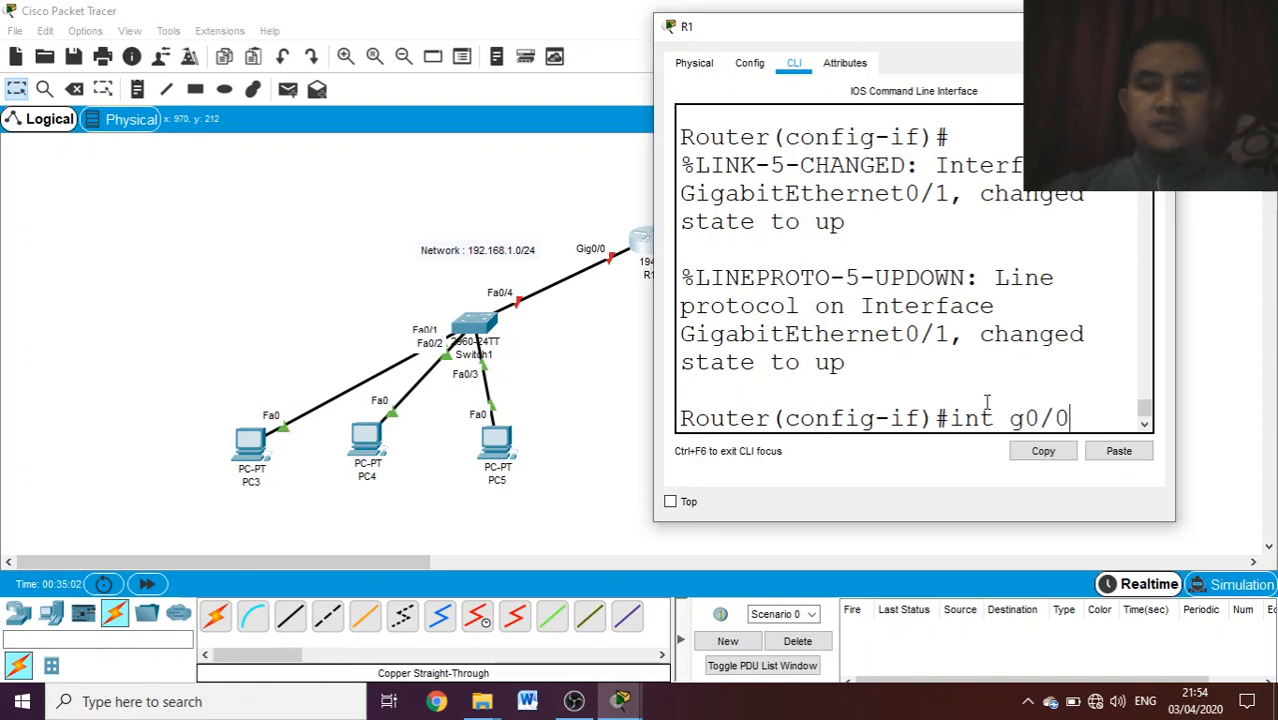
key("Return")
- Assign IP address 192.168.1.1 with subnet mask 255.255.255.0 to R1's g0/0 interface
type("ip")
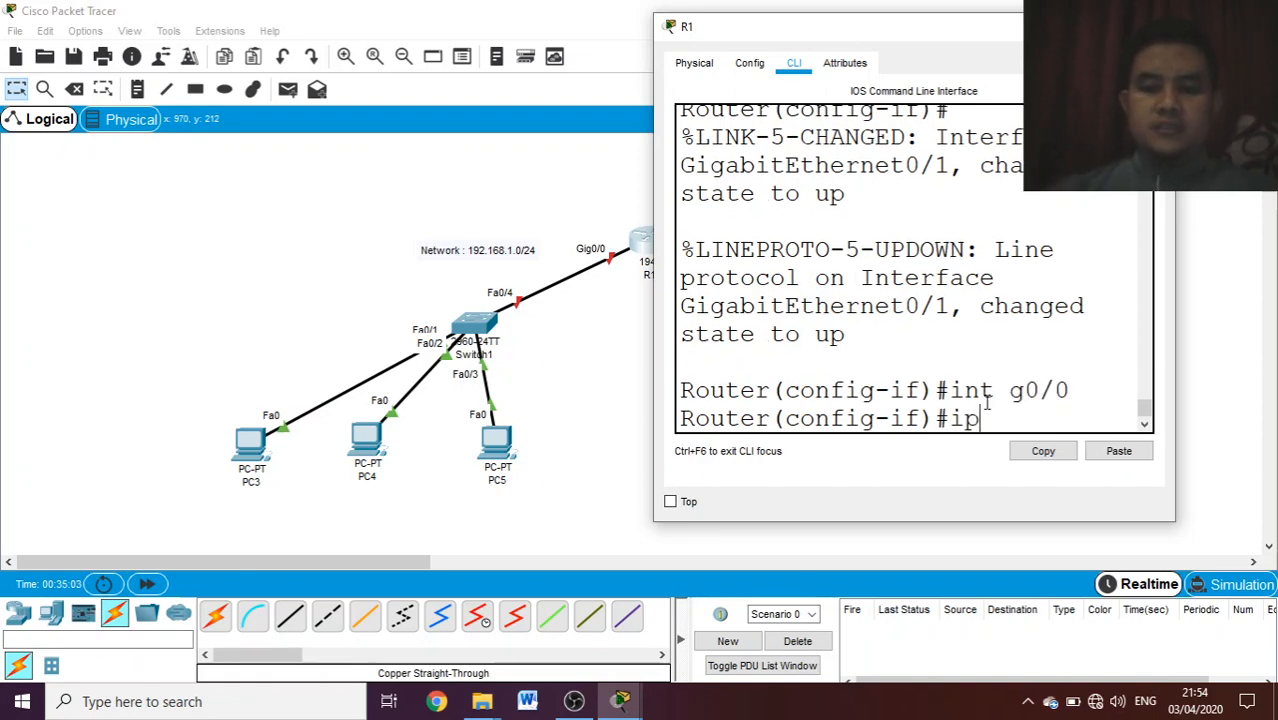
type(" add 19")
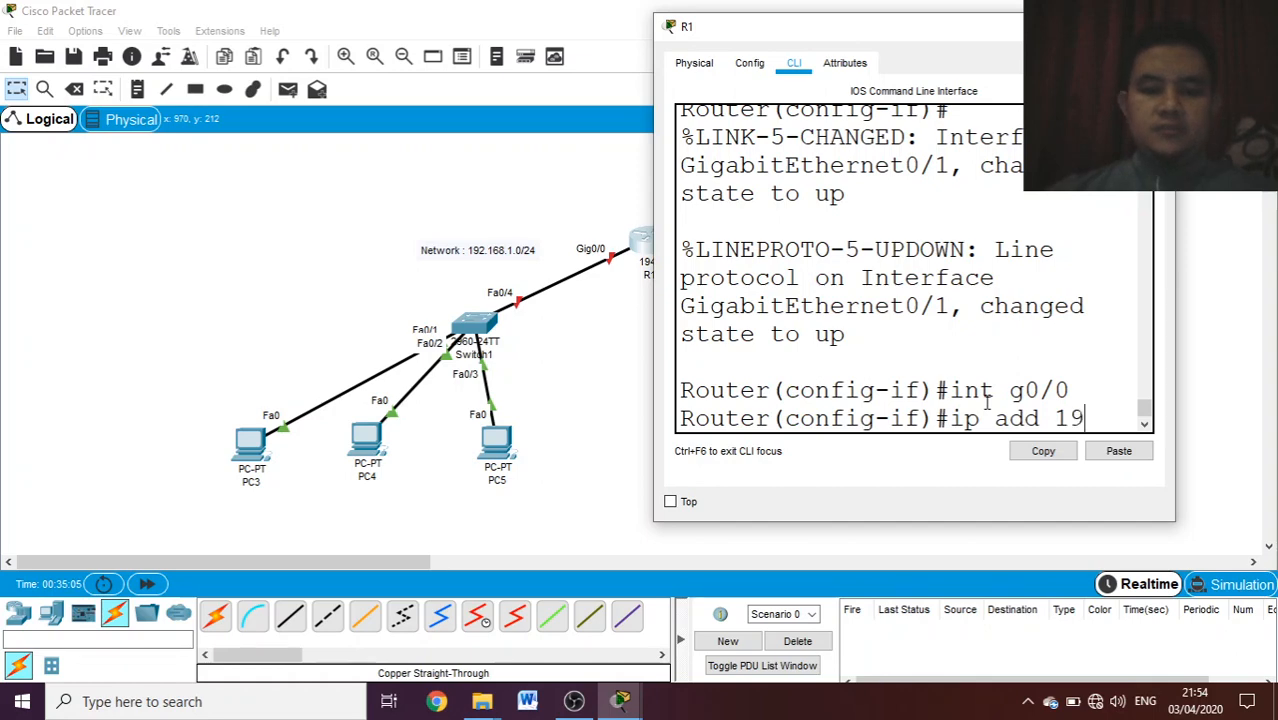
type("2.168.")
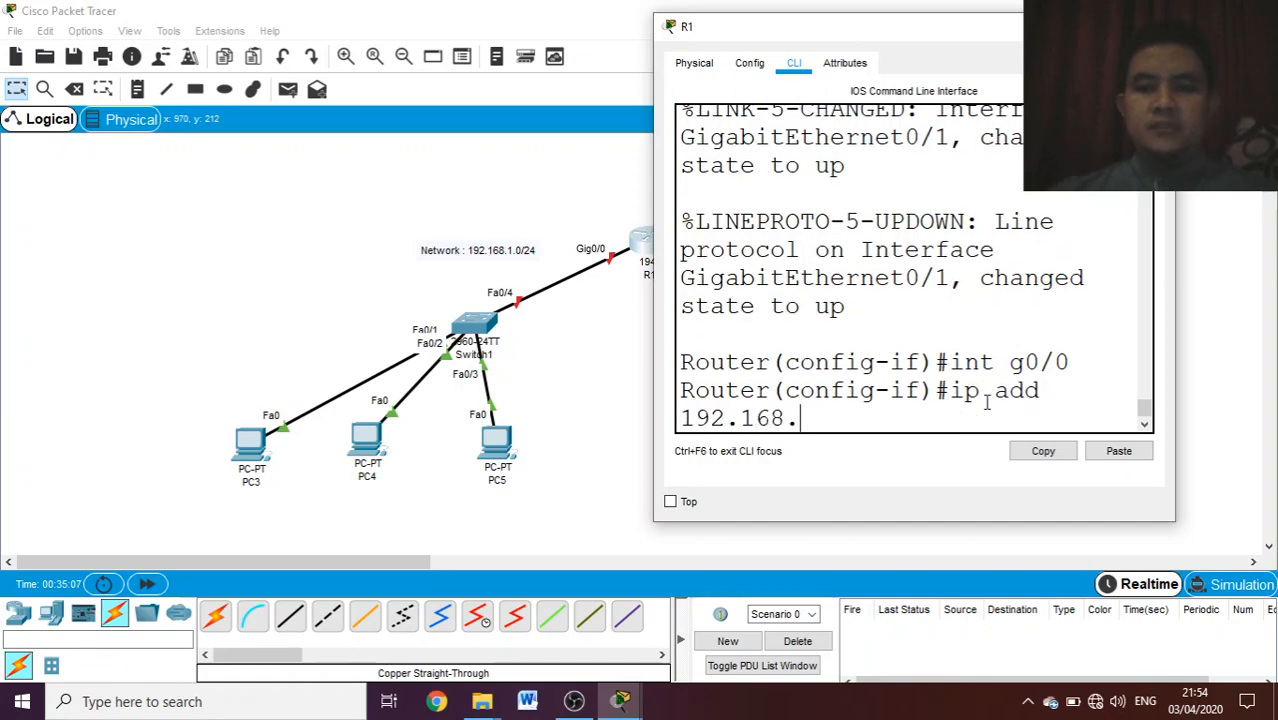
type("1.1 255")
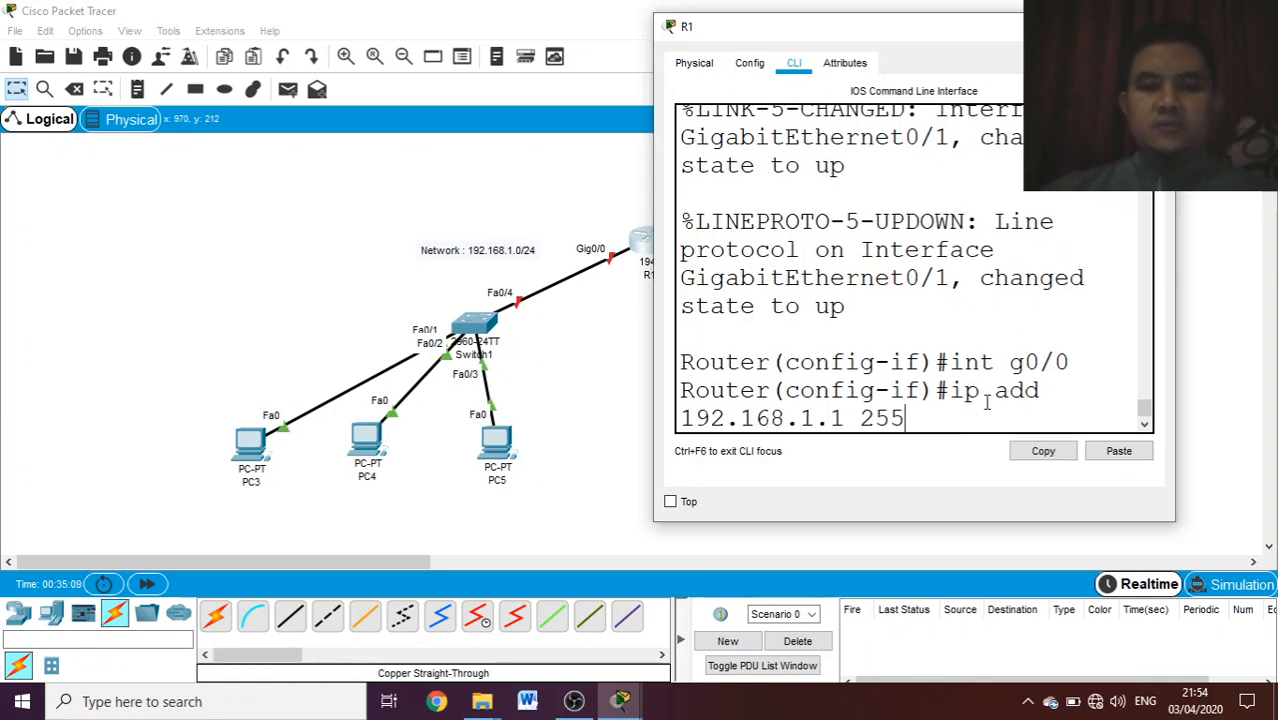
type(".255.2")
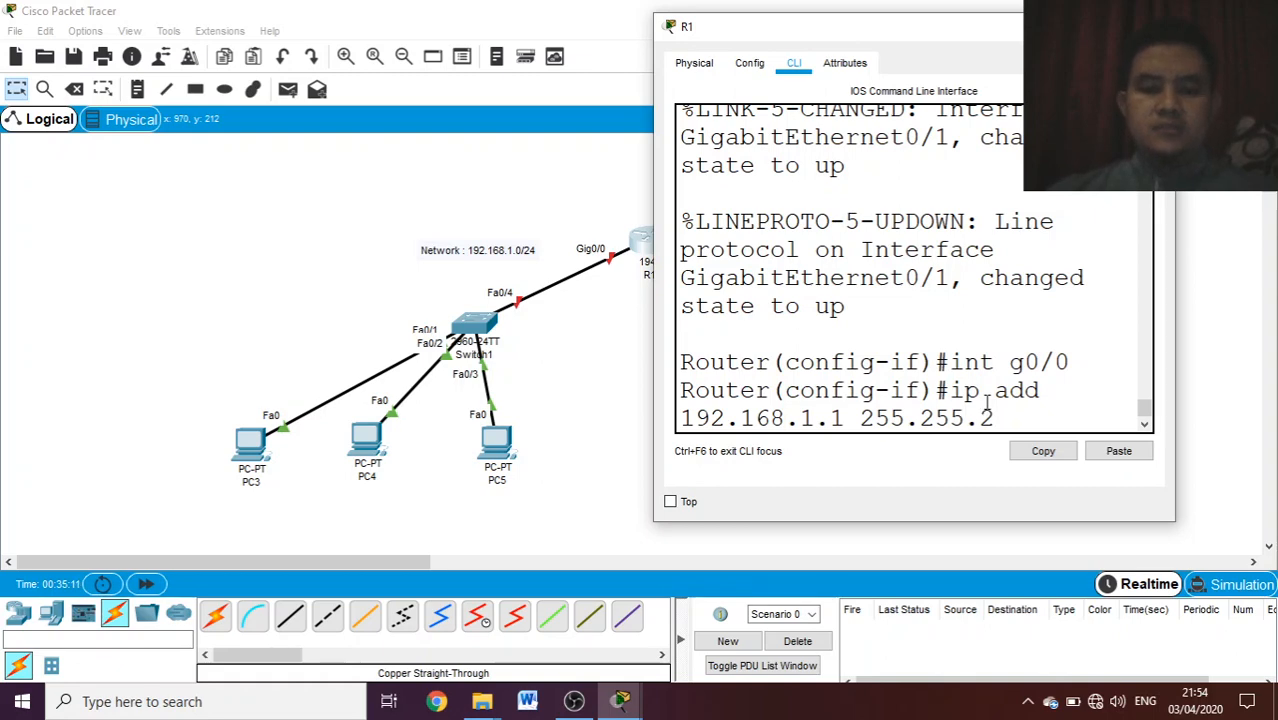
type("55.0")
key("Return")
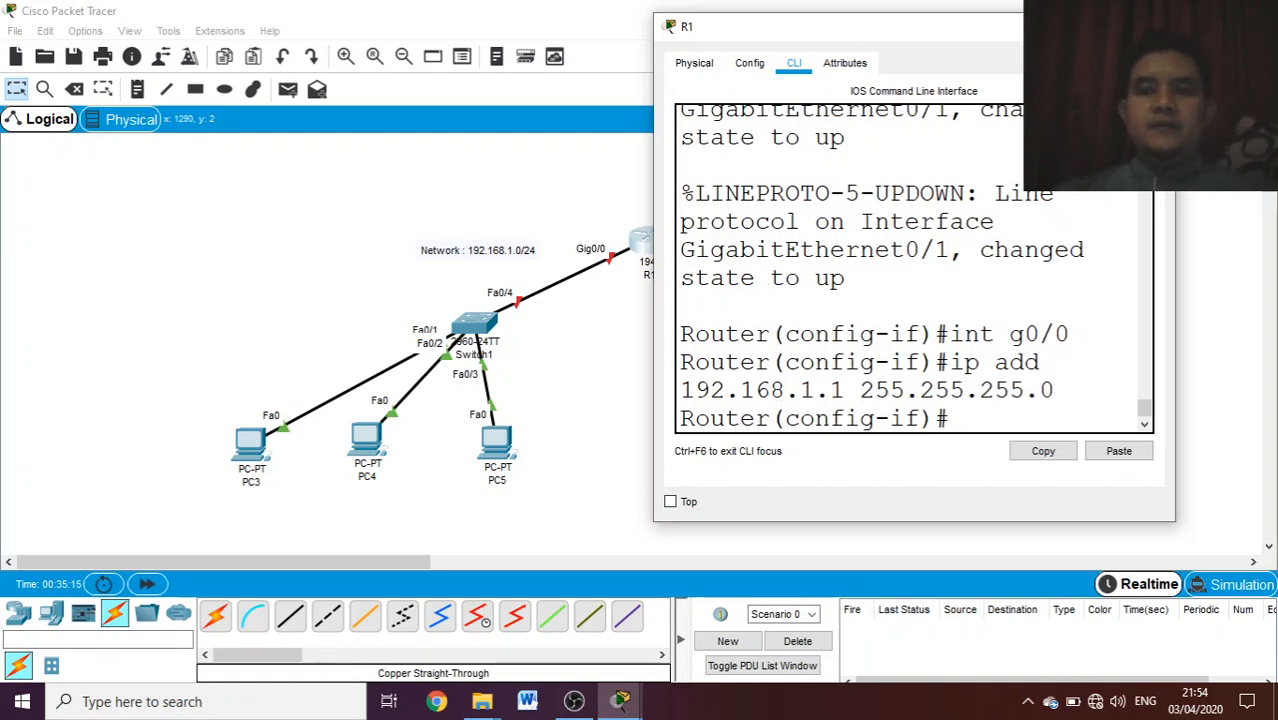
- Check the link state in the topology, enable R1's g0/0 interface with no shutdown and close the router's window
left_click(1153, 27)
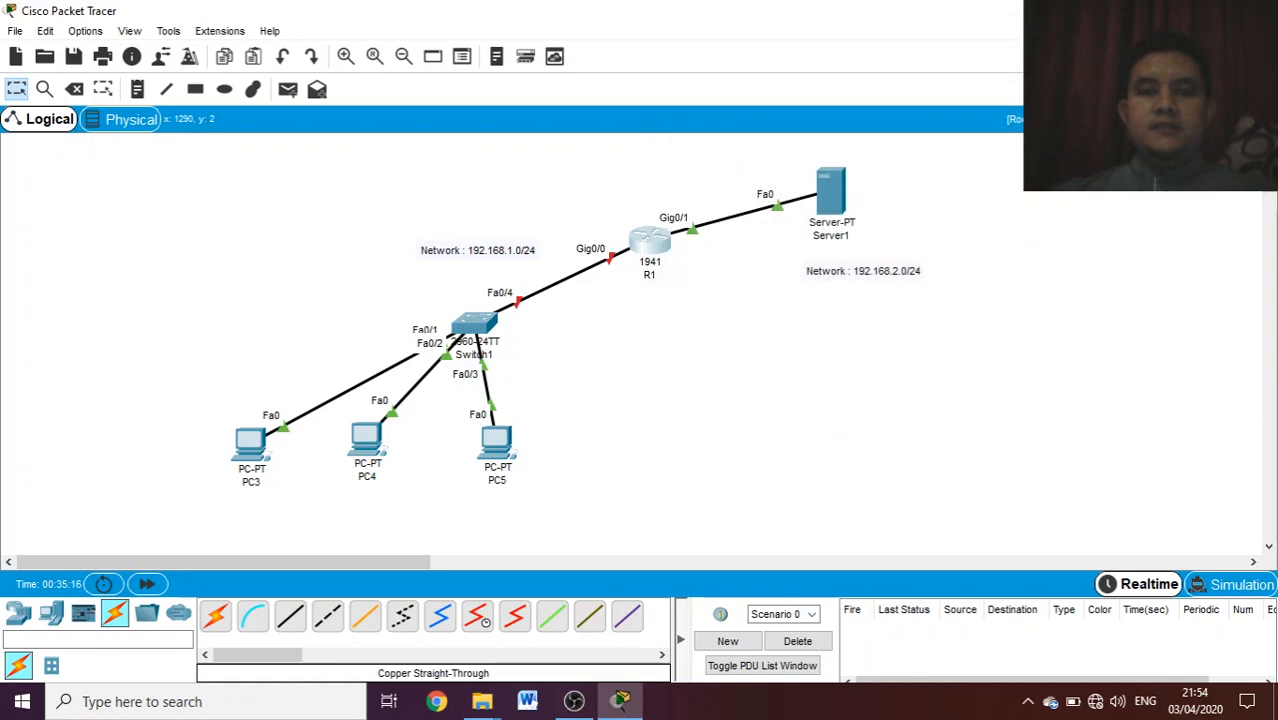
left_click(652, 244)
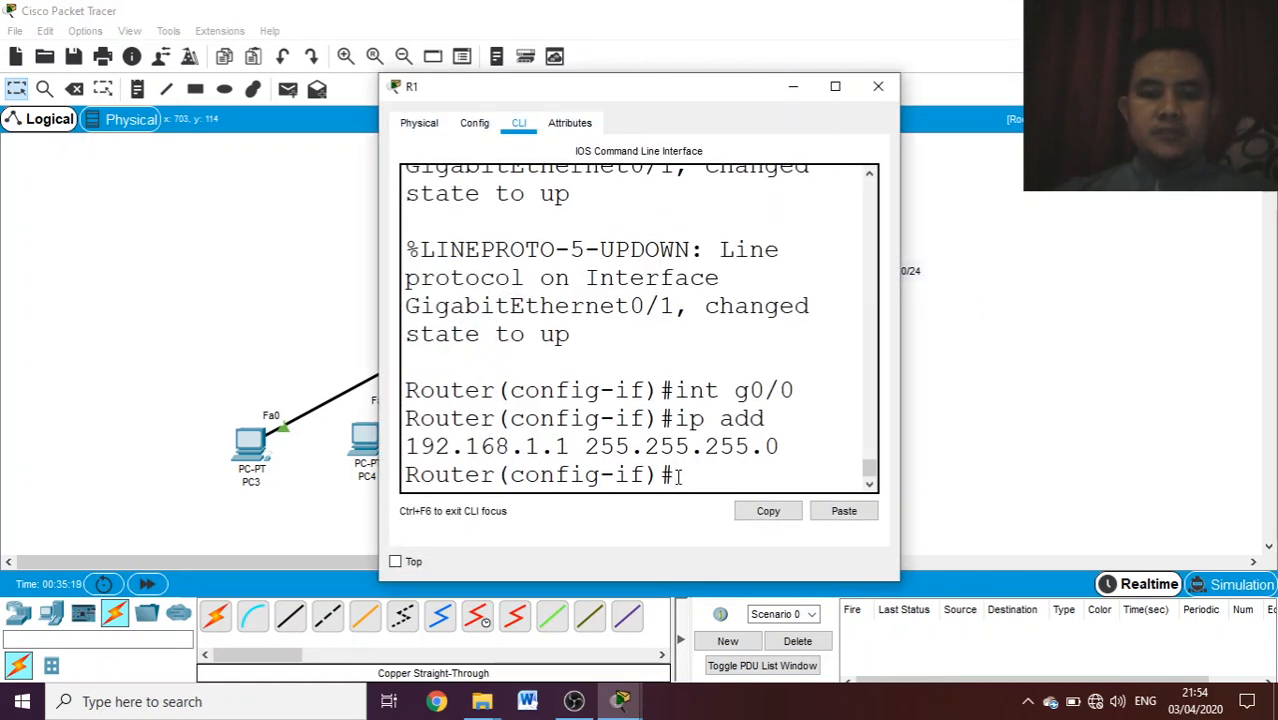
type("no sh")
key("Tab")
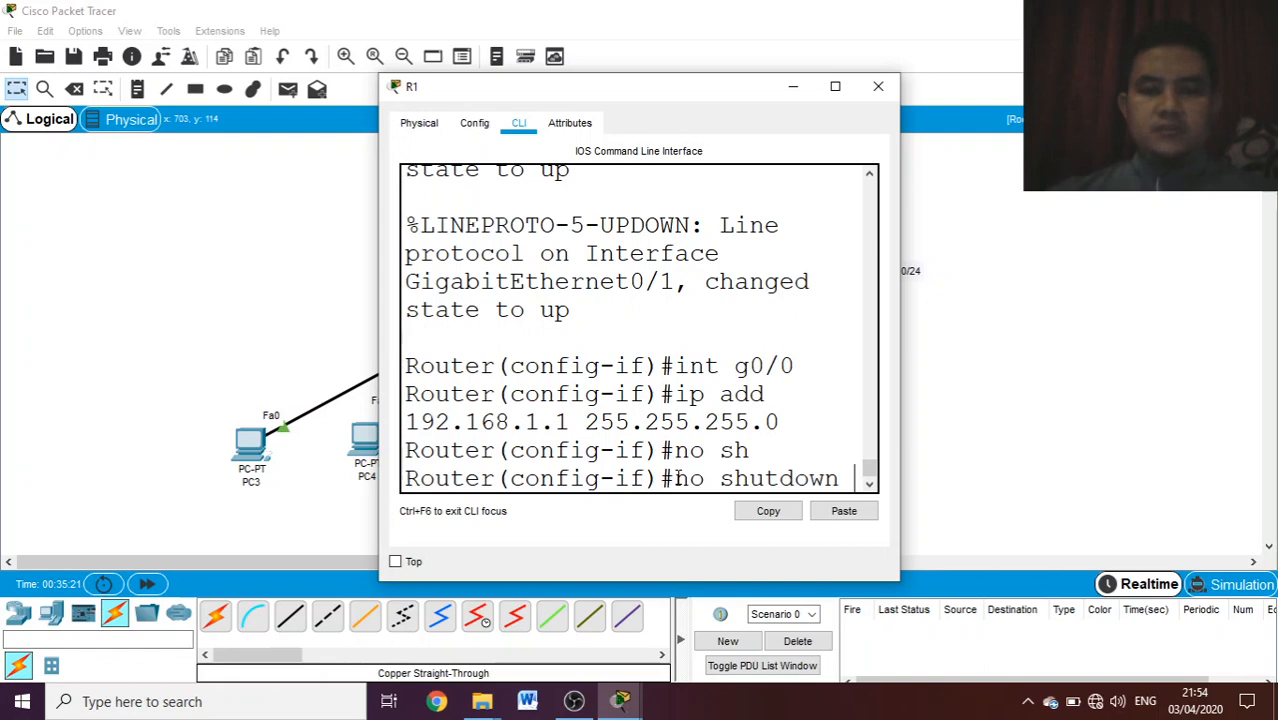
key("Return")
key("Return")
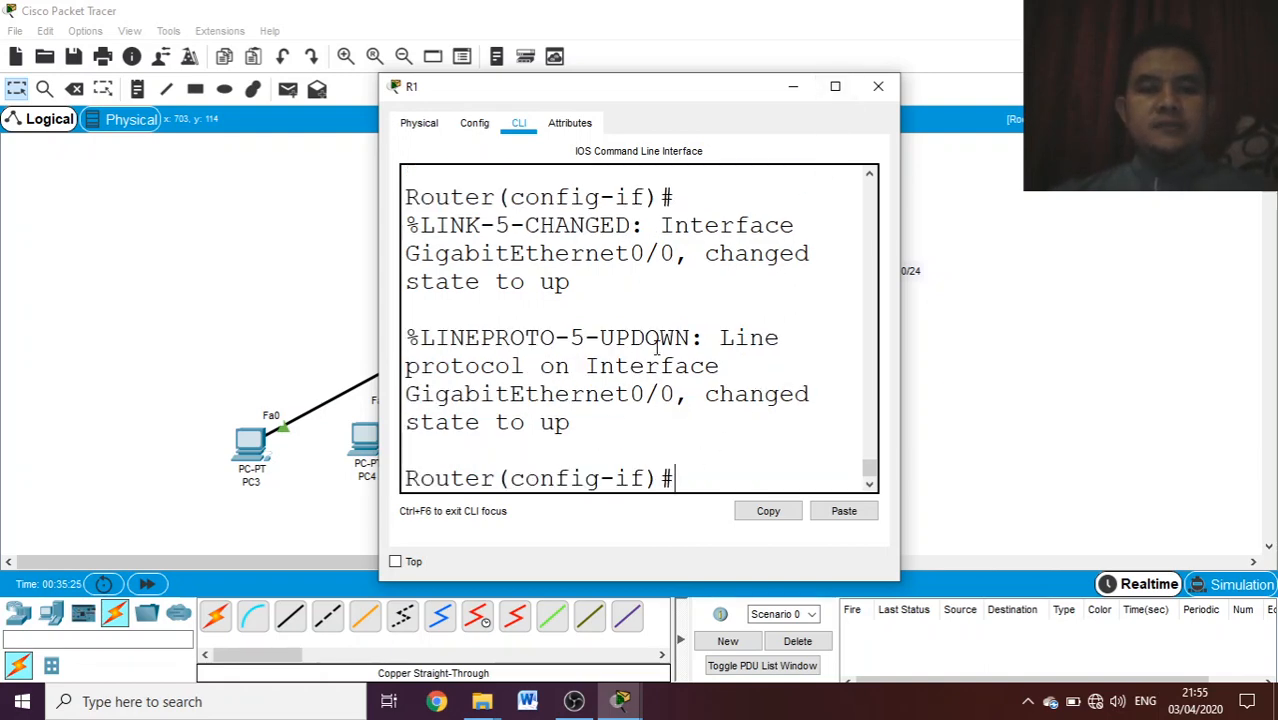
left_click(872, 100)
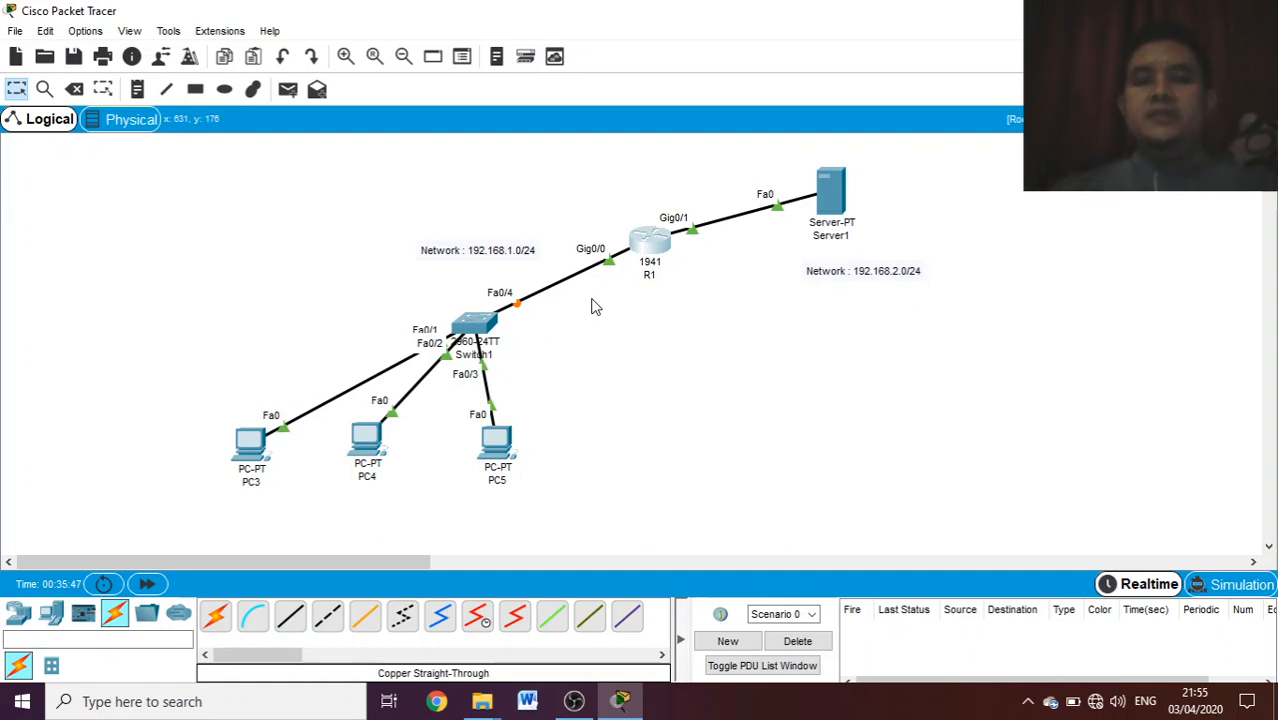
- Open the DHCP service settings of Server1
left_click(832, 201)
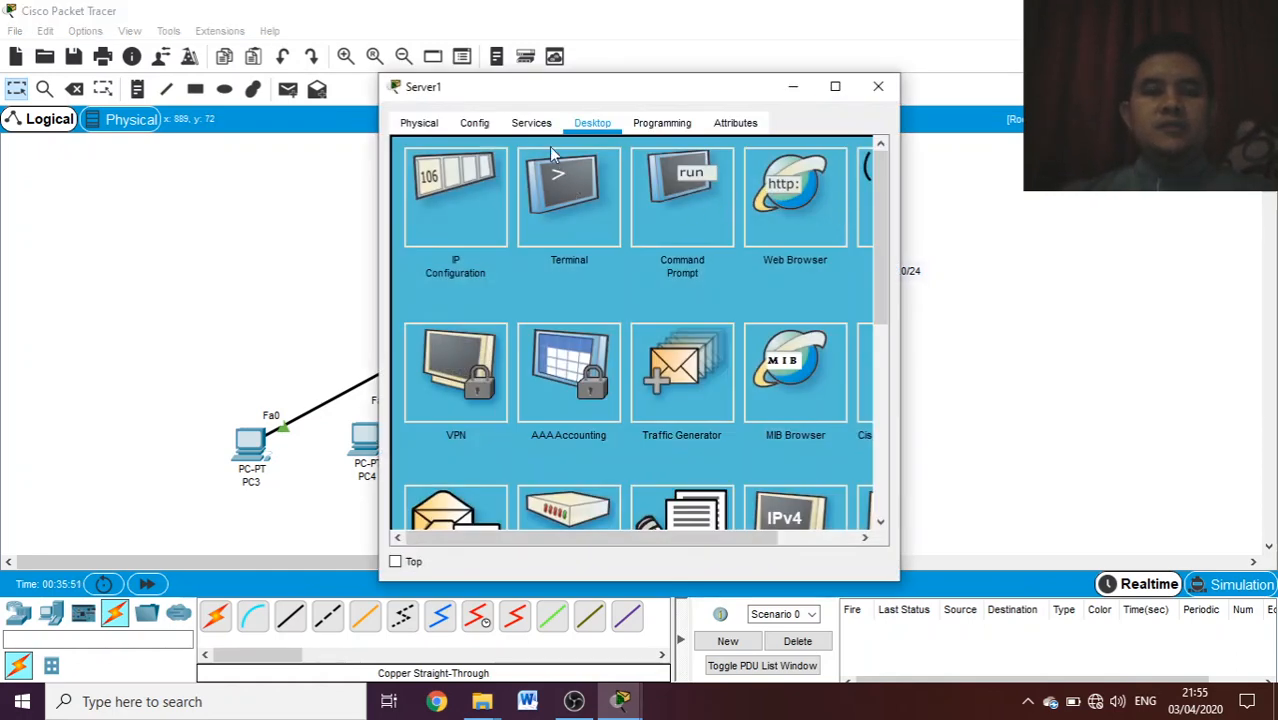
left_click(535, 125)
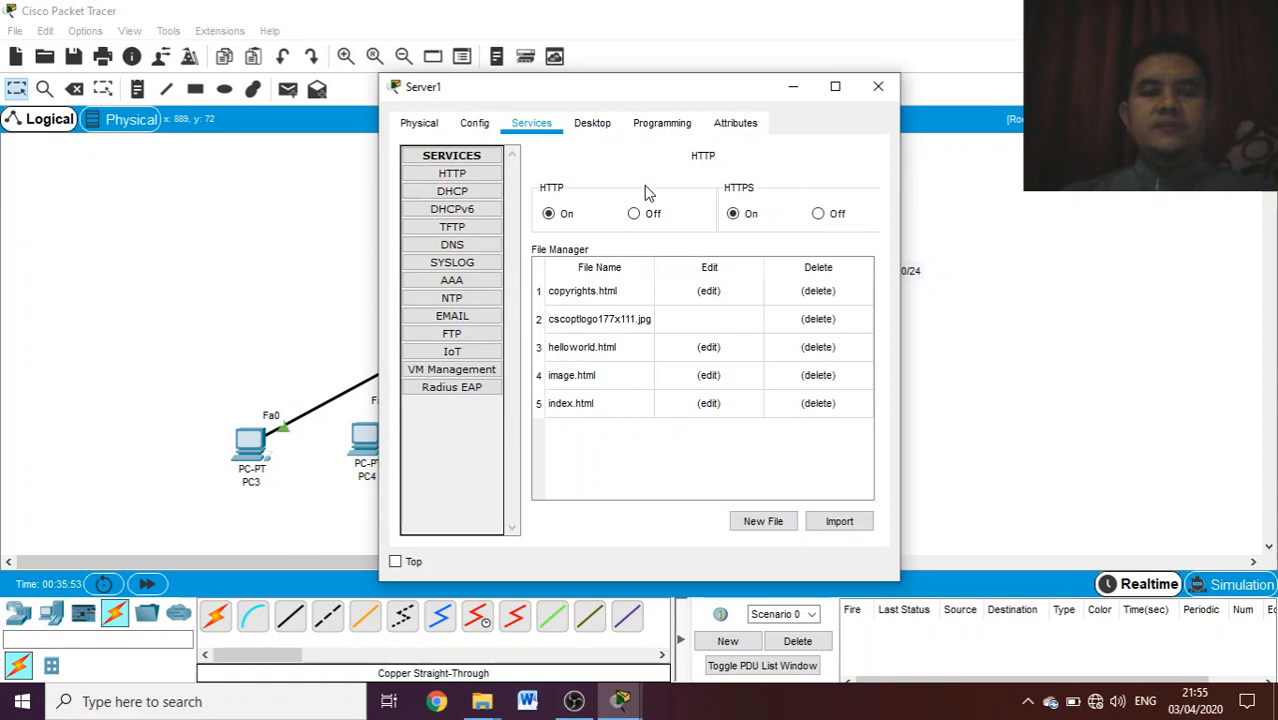
left_click(465, 194)
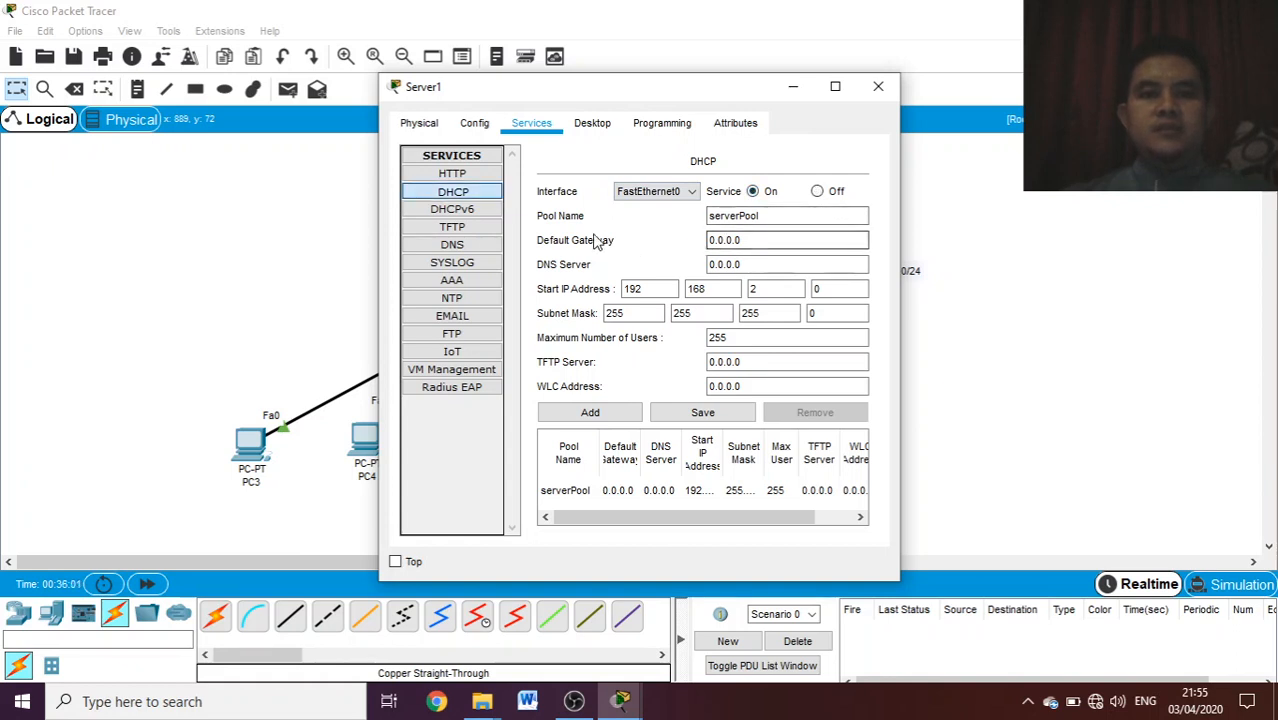
- Enter DHCPSERVER as the pool name in Server1's DHCP settings
left_click(775, 215)
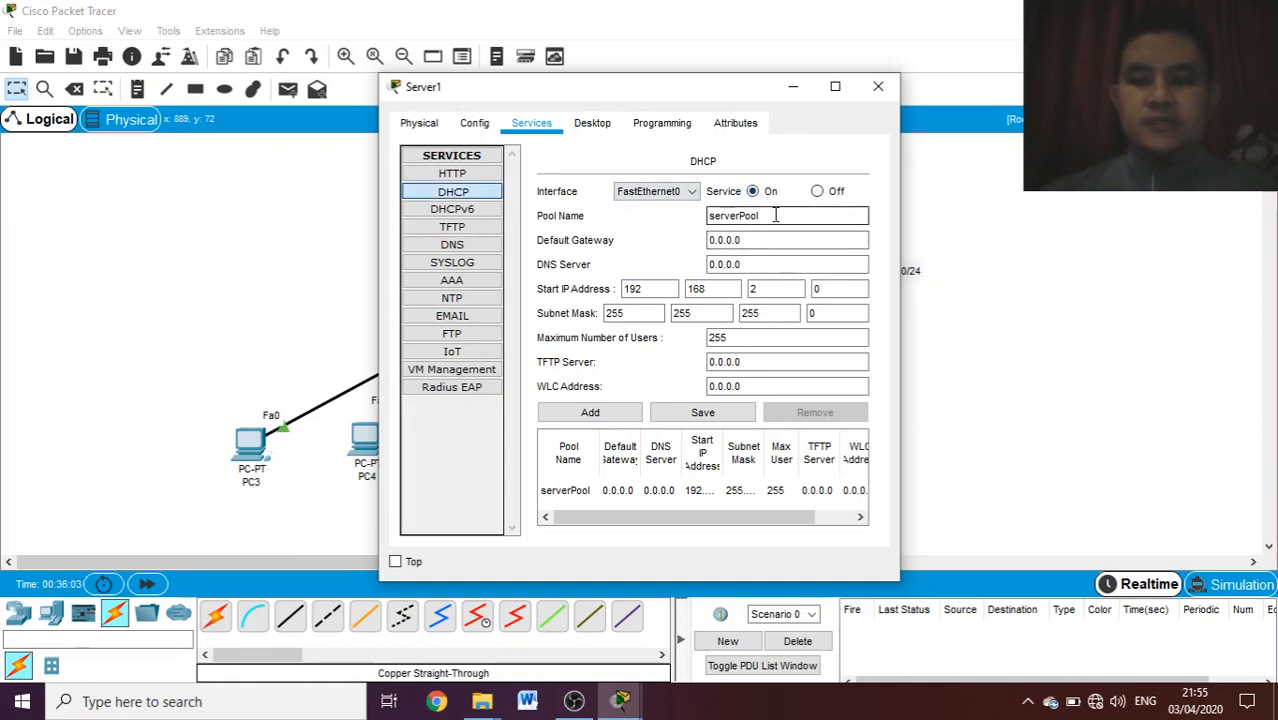
key("BackSpace")
key("BackSpace")
key("BackSpace")
key("BackSpace")
key("BackSpace")
key("BackSpace")
key("BackSpace")
key("BackSpace")
key("BackSpace")
key("BackSpace")
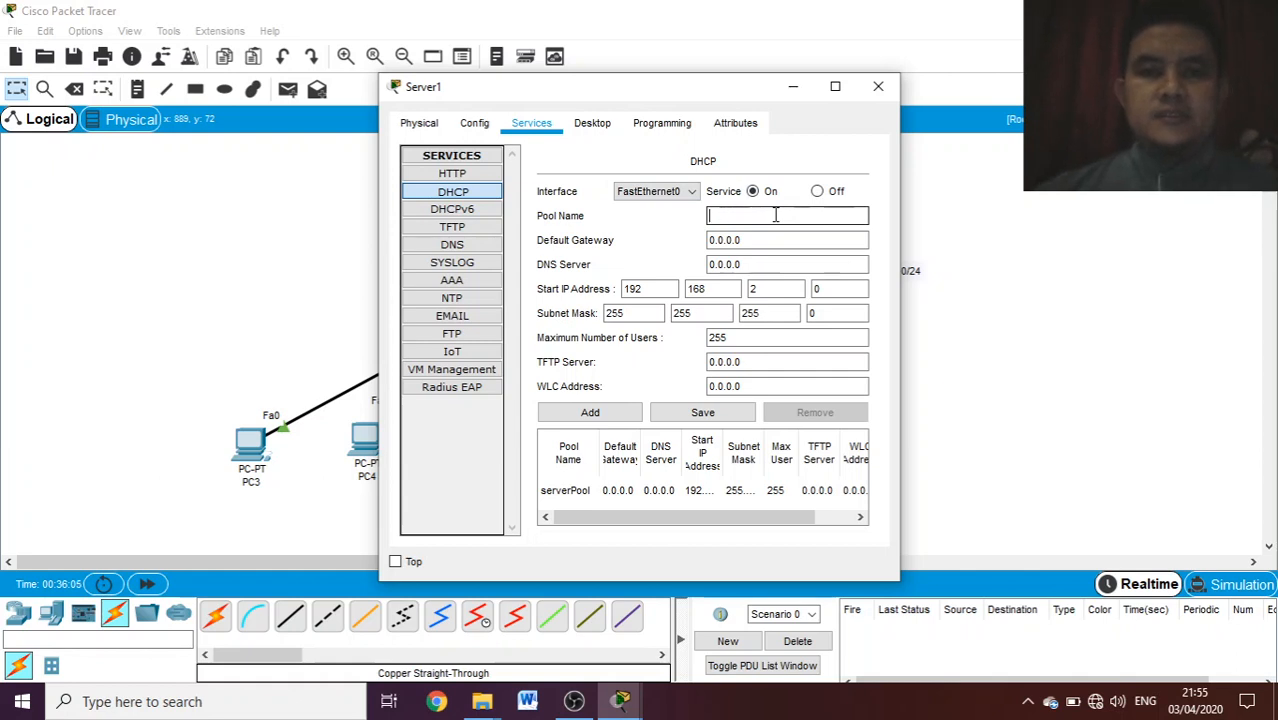
type("DH")
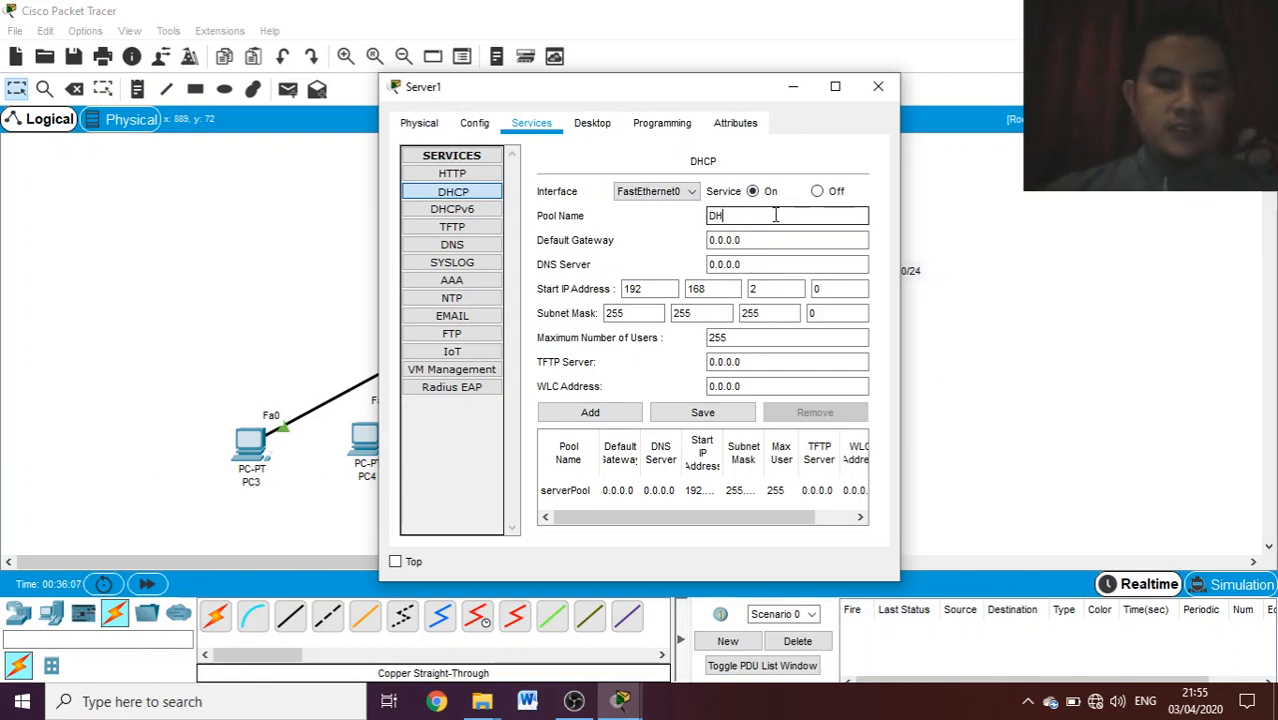
type("CPSERVER")
- Set the default gateway of the DHCPSERVER pool to 192.168.1.1
left_click(757, 239)
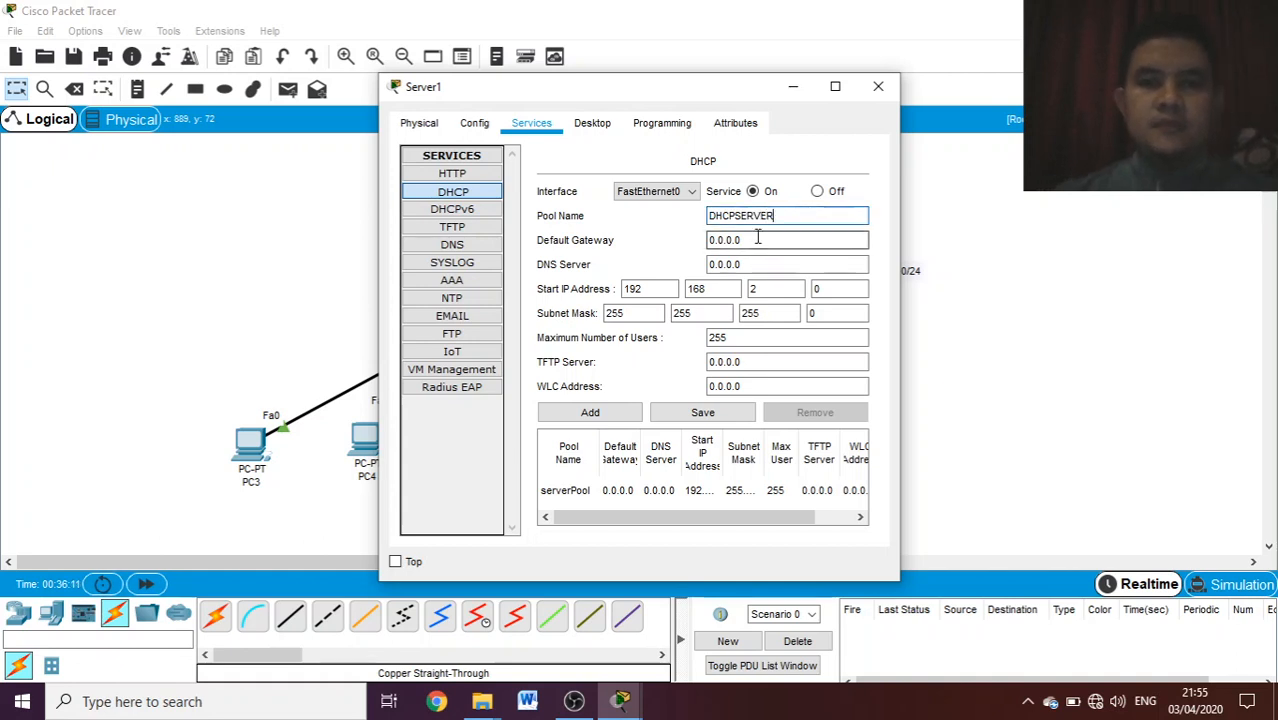
key("BackSpace")
key("BackSpace")
key("BackSpace")
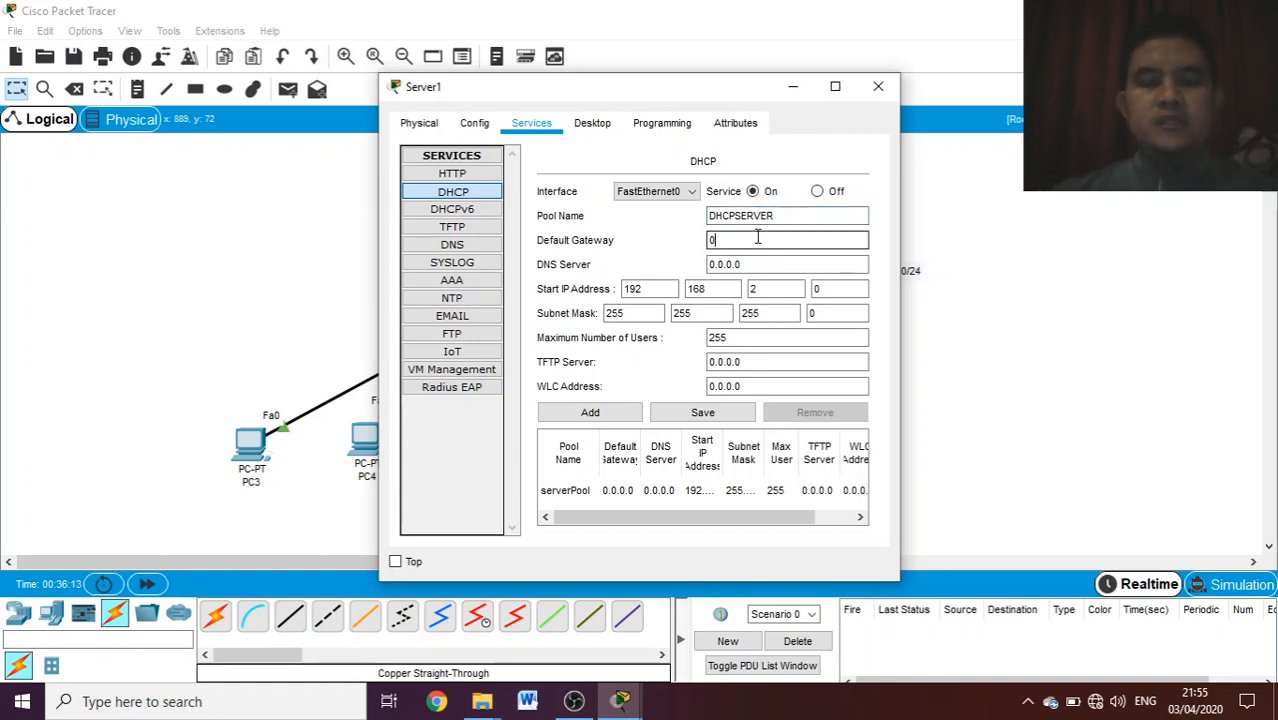
type("19")
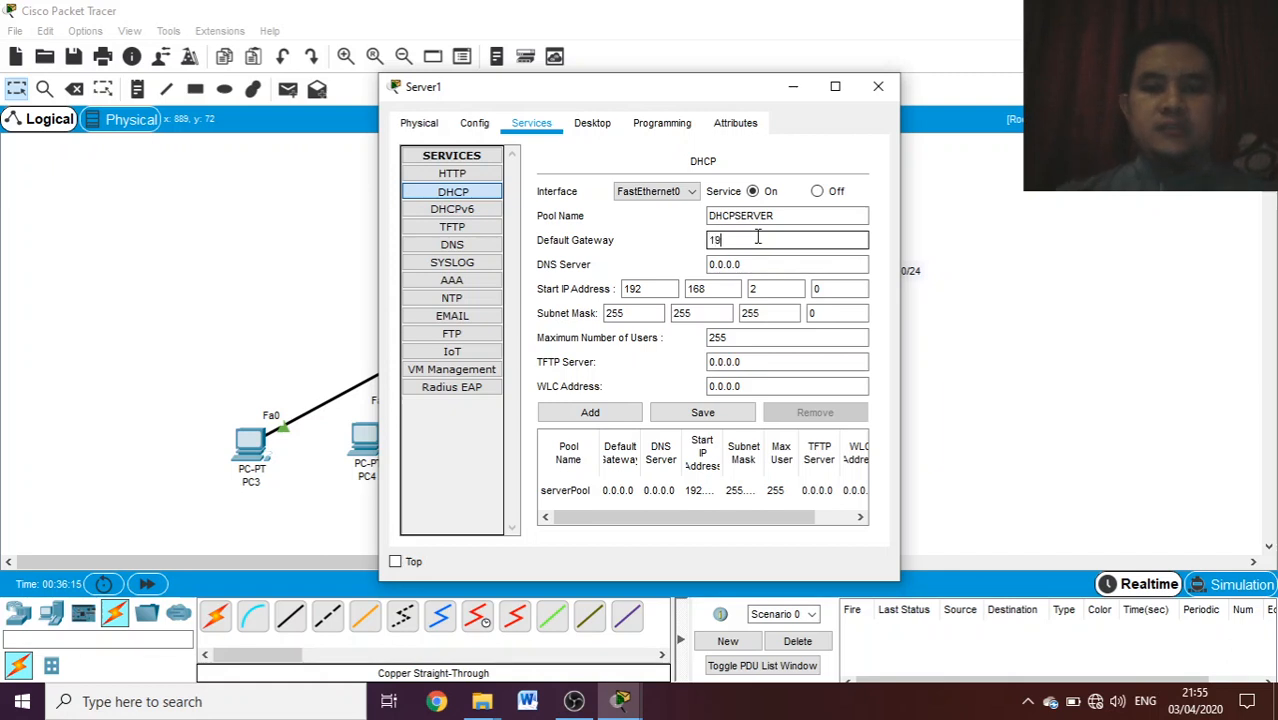
type("2.168.1.1")
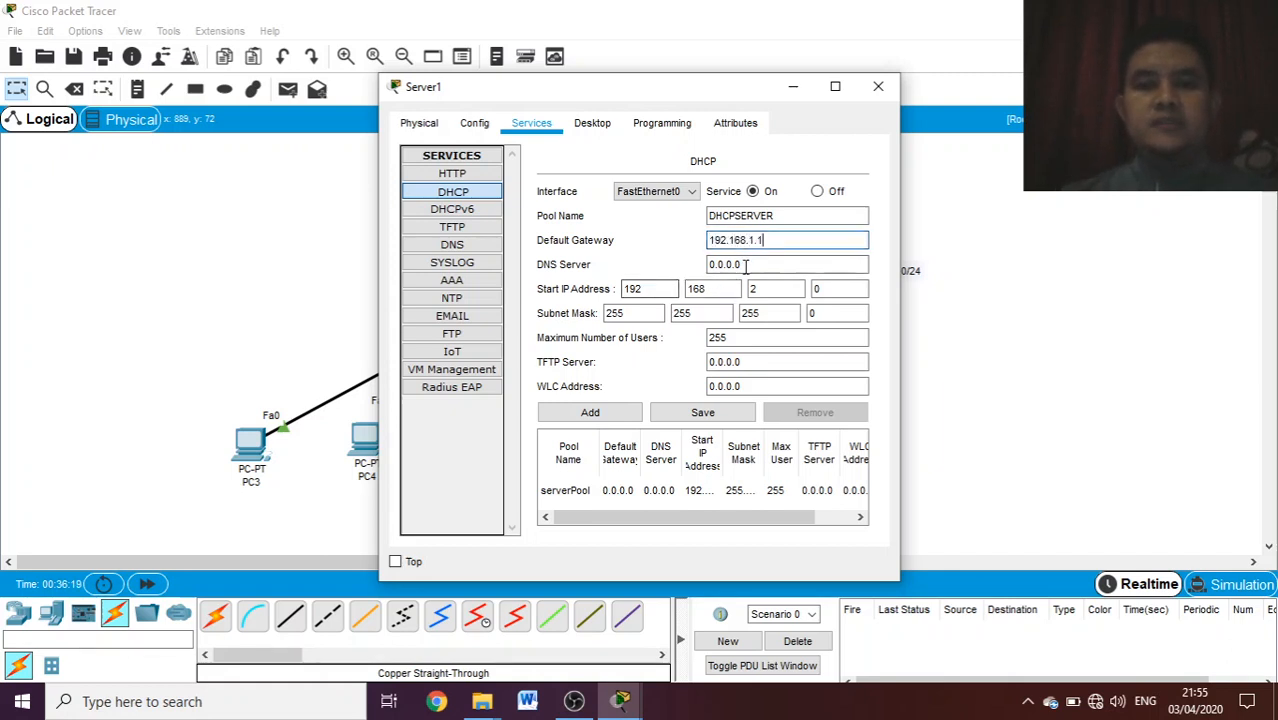
- Set the DNS server of the DHCPSERVER pool to 192.168.2.2
left_click(748, 264)
key("BackSpace")
key("BackSpace")
key("BackSpace")
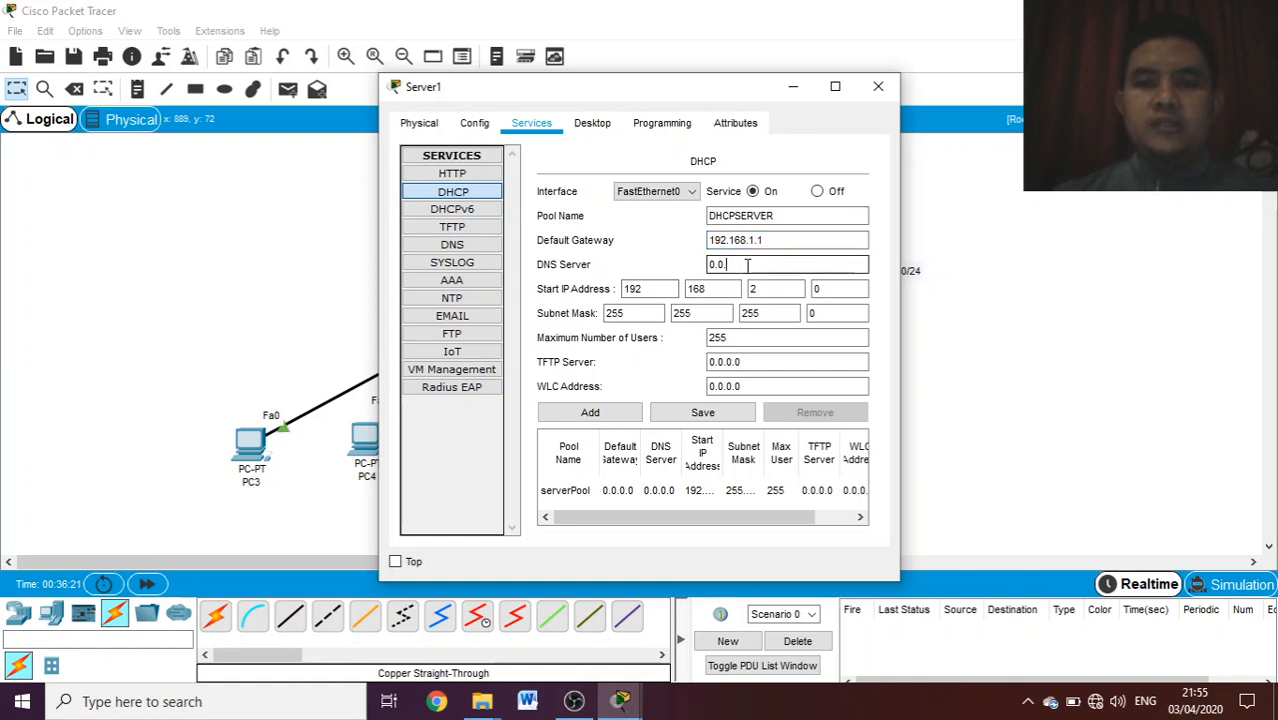
type("192.168")
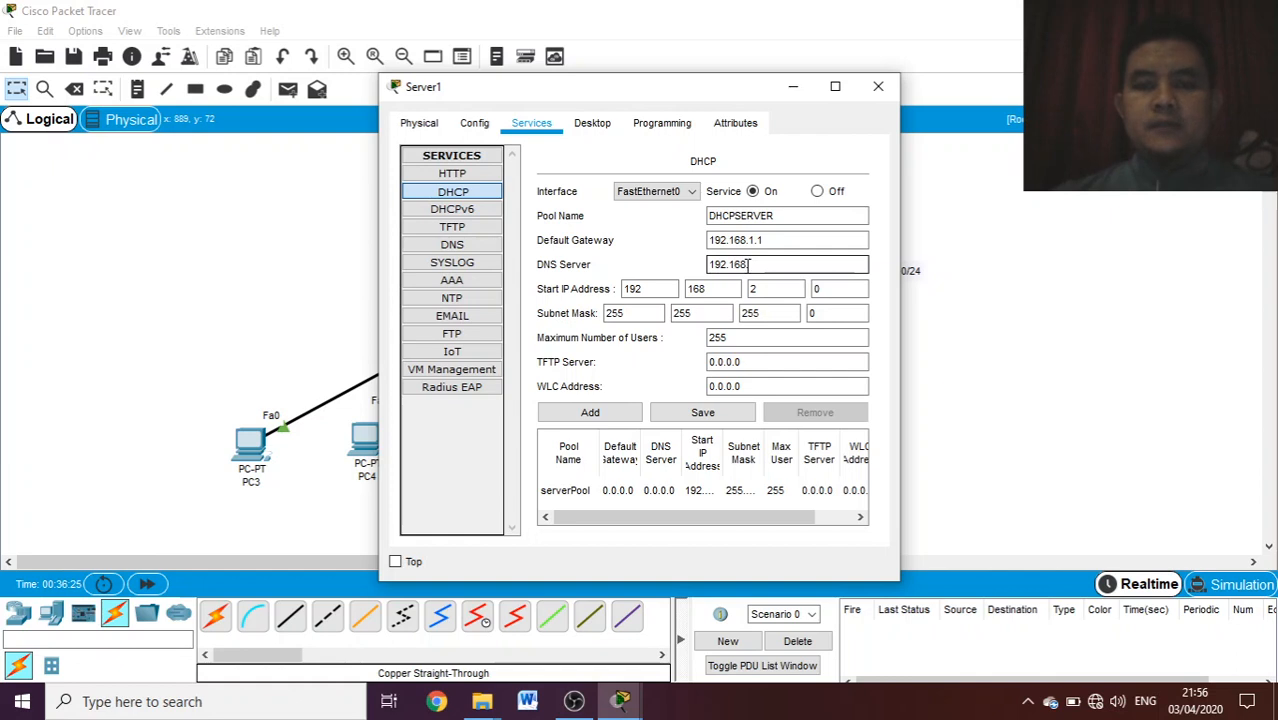
type(".2.2")
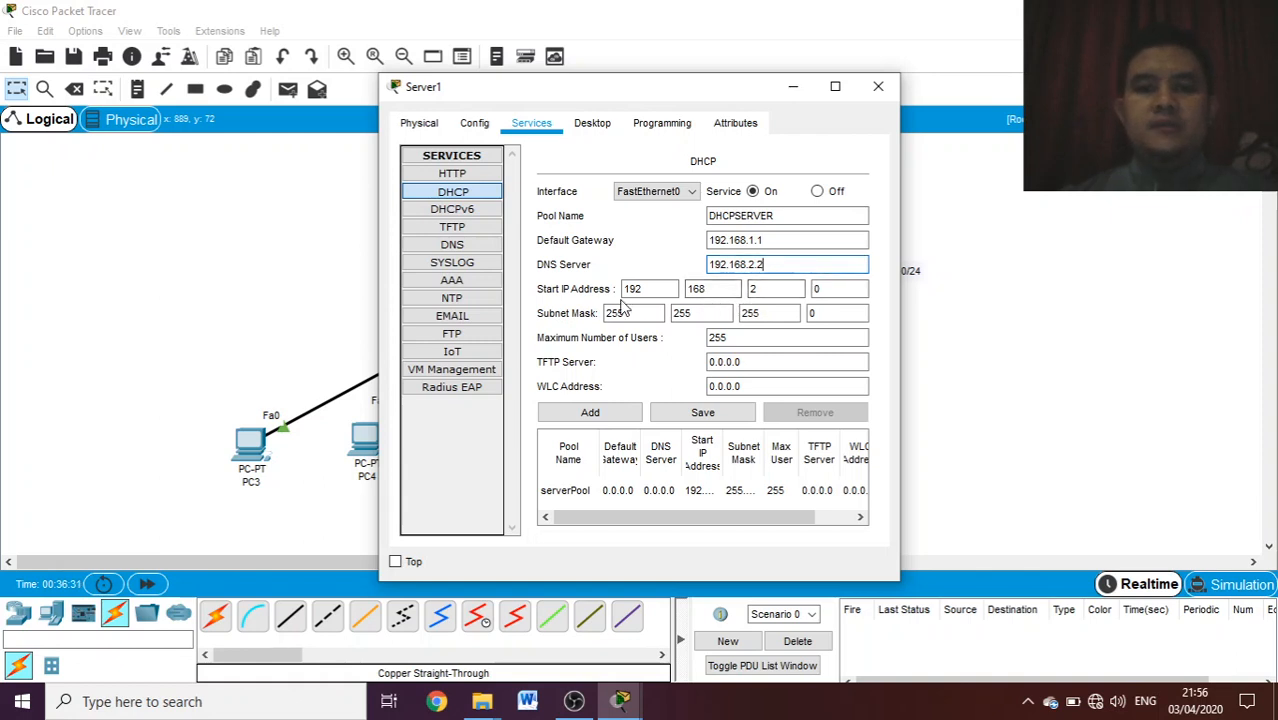
- Set the start IP address of the DHCPSERVER pool to 192.168.1.6
left_click(784, 288)
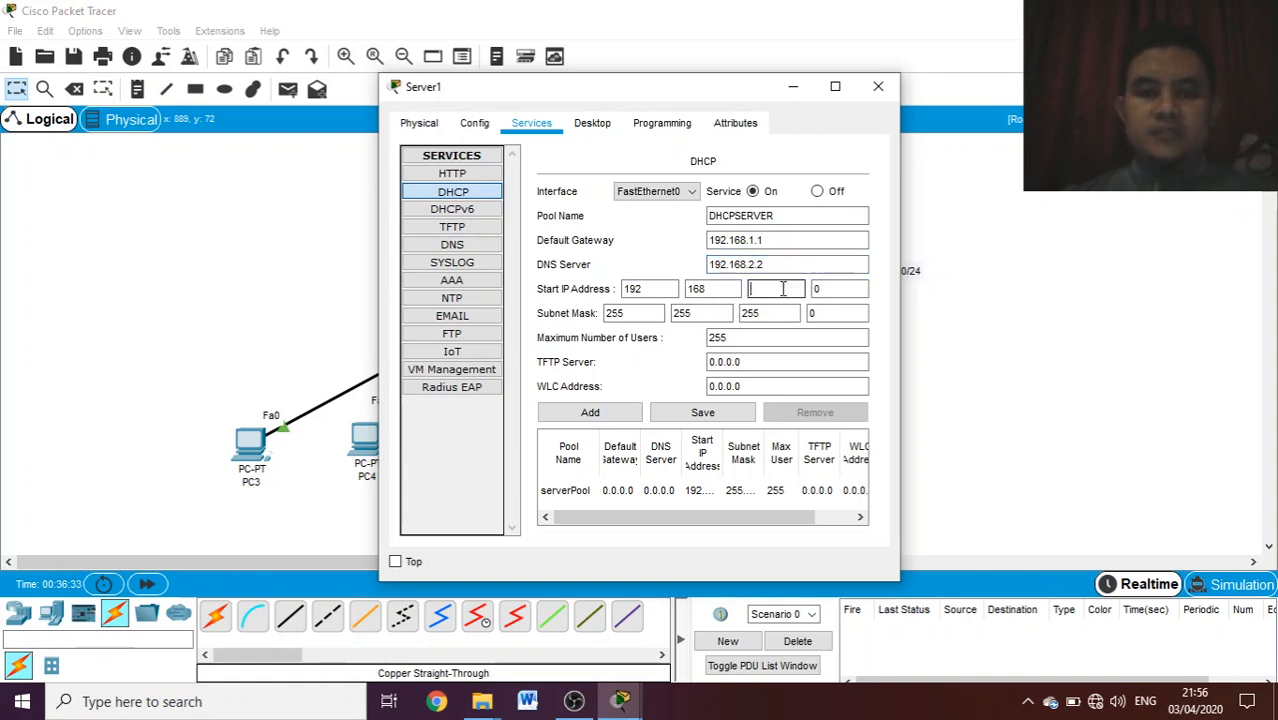
type("1")
left_click(828, 288)
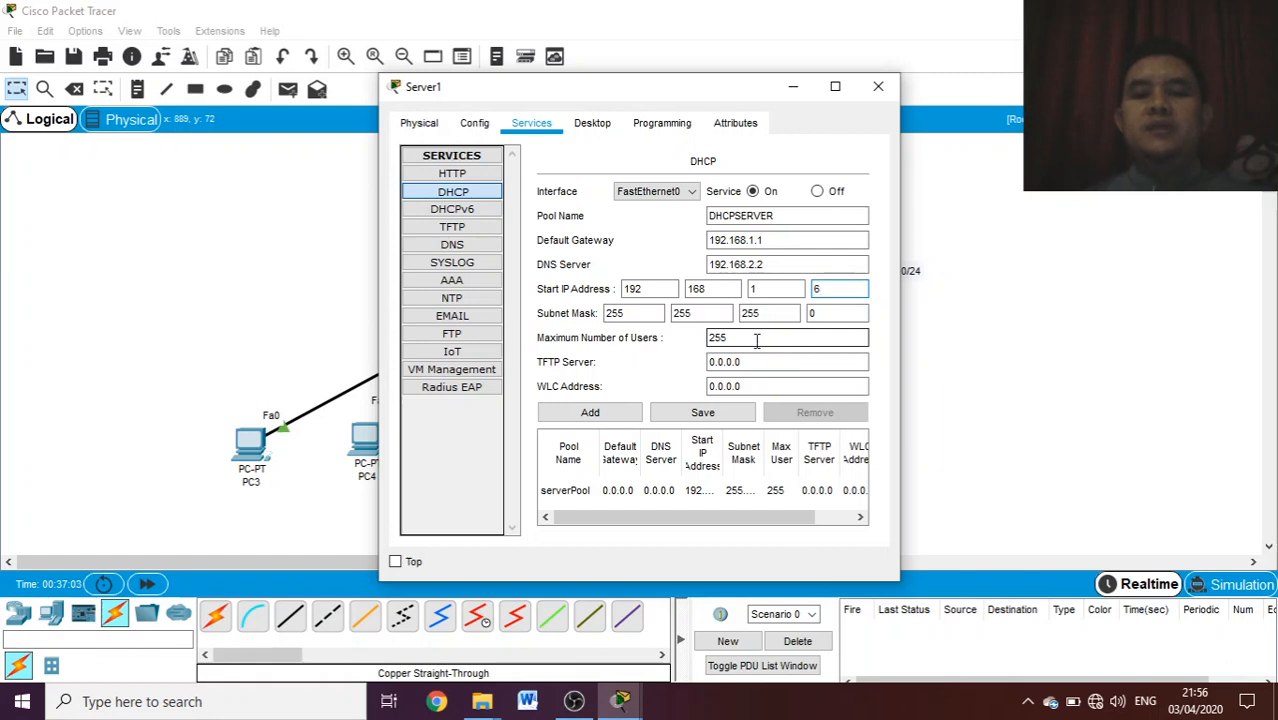
- Set the maximum number of users for the DHCPSERVER pool to 200
key("BackSpace")
key("BackSpace")
type("00")
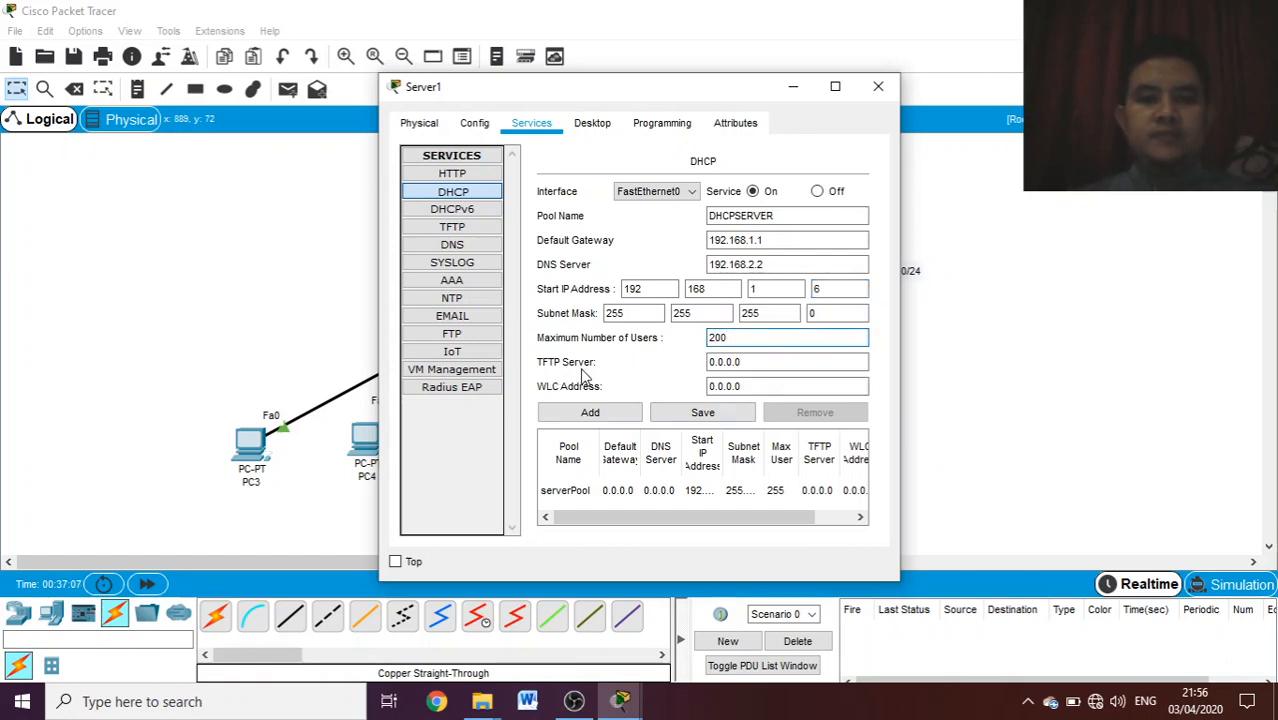
left_click(750, 365)
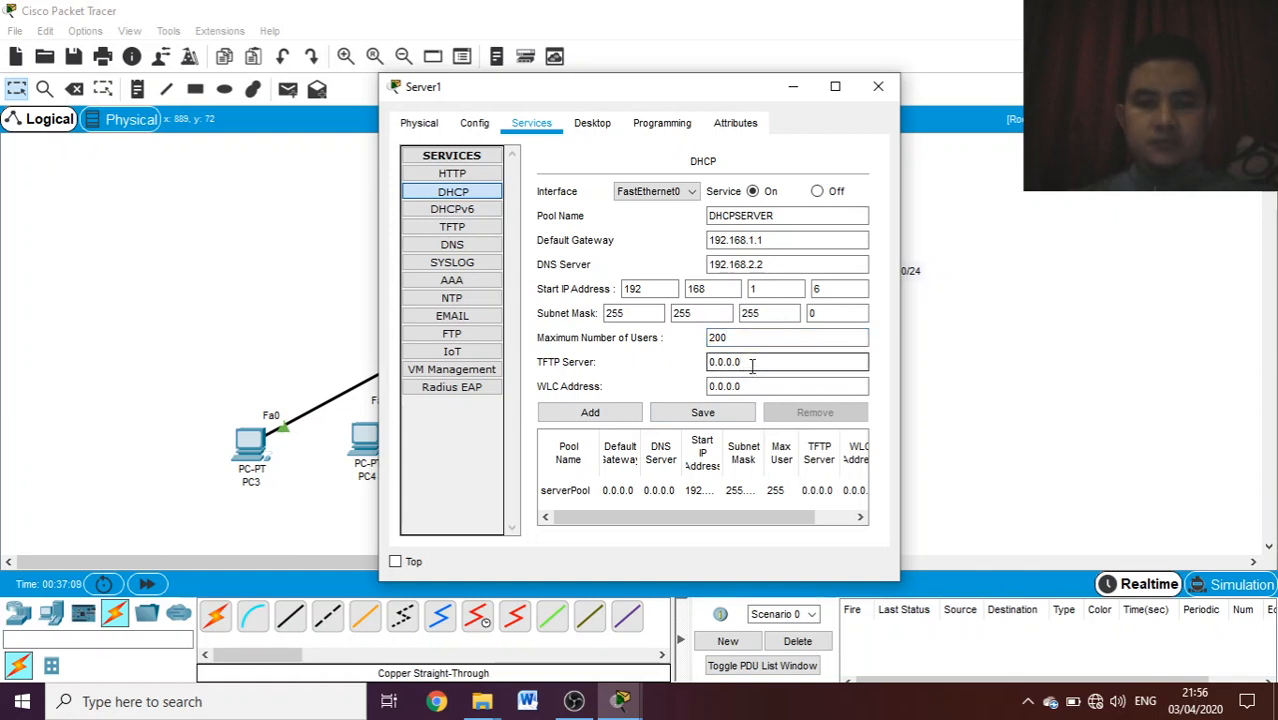
left_click(759, 385)
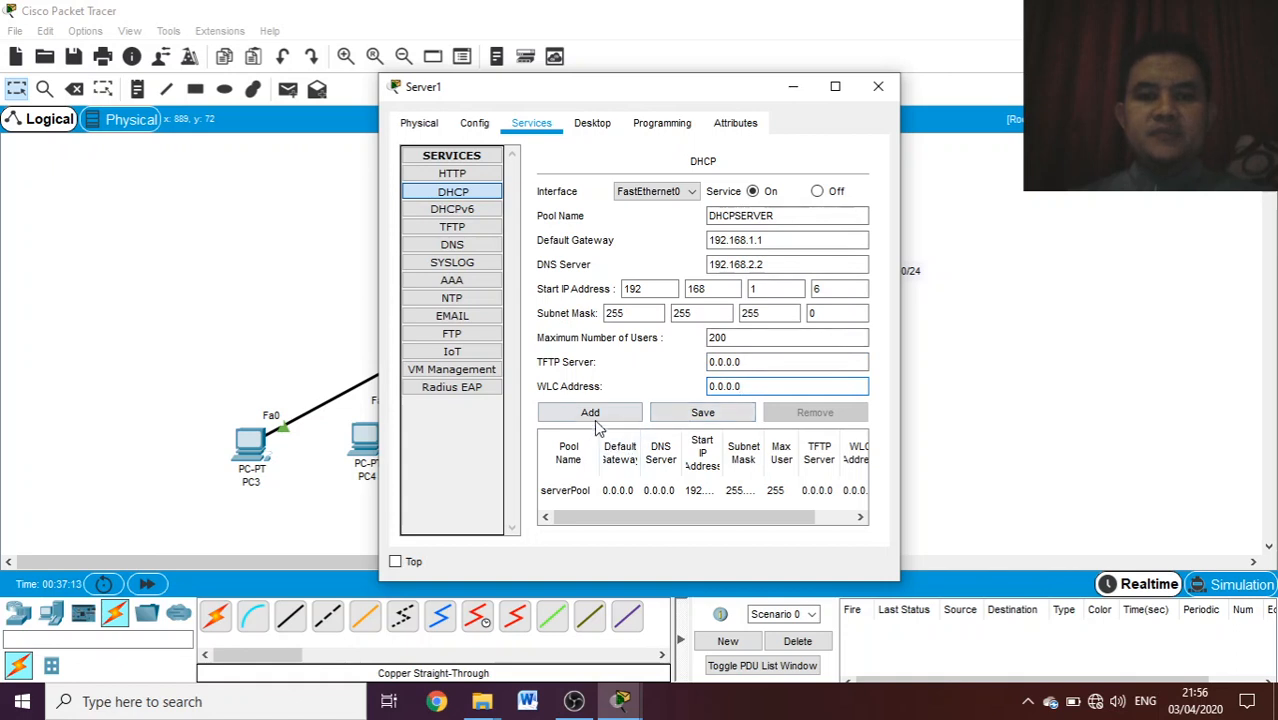
- Add the DHCPSERVER pool to Server1's DHCP service and close the server's window
left_click(592, 413)
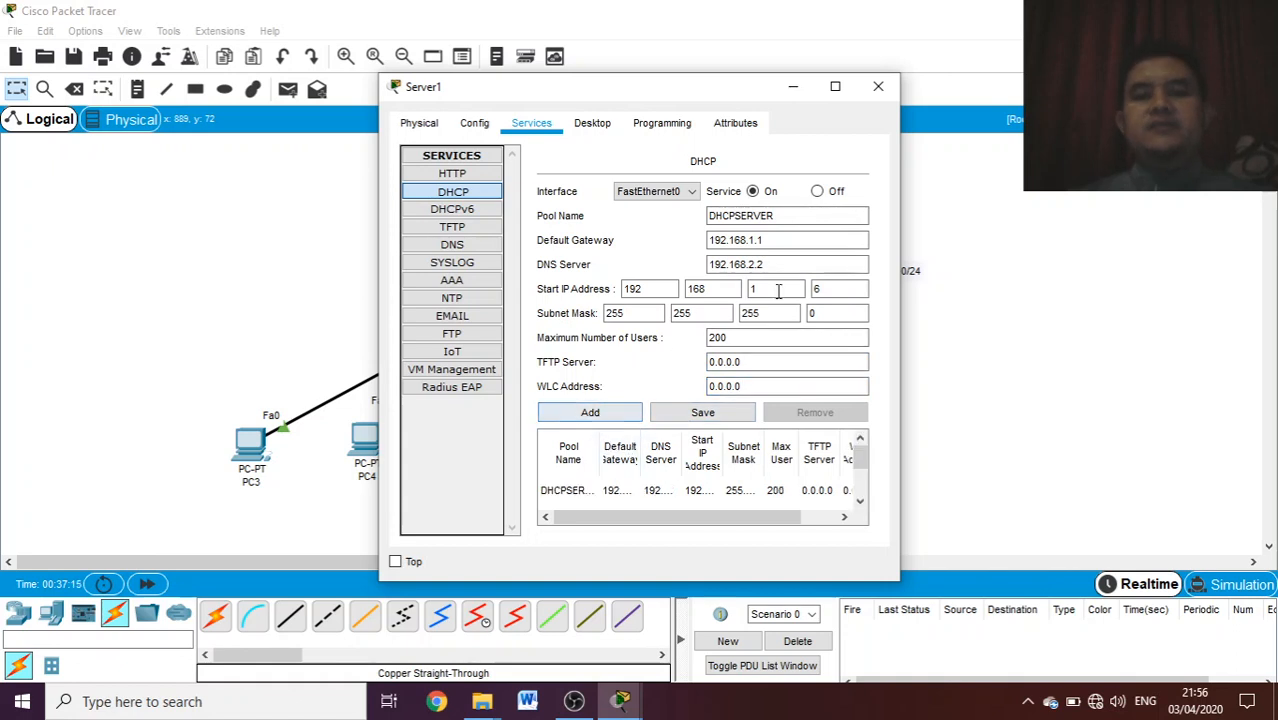
left_click(890, 90)
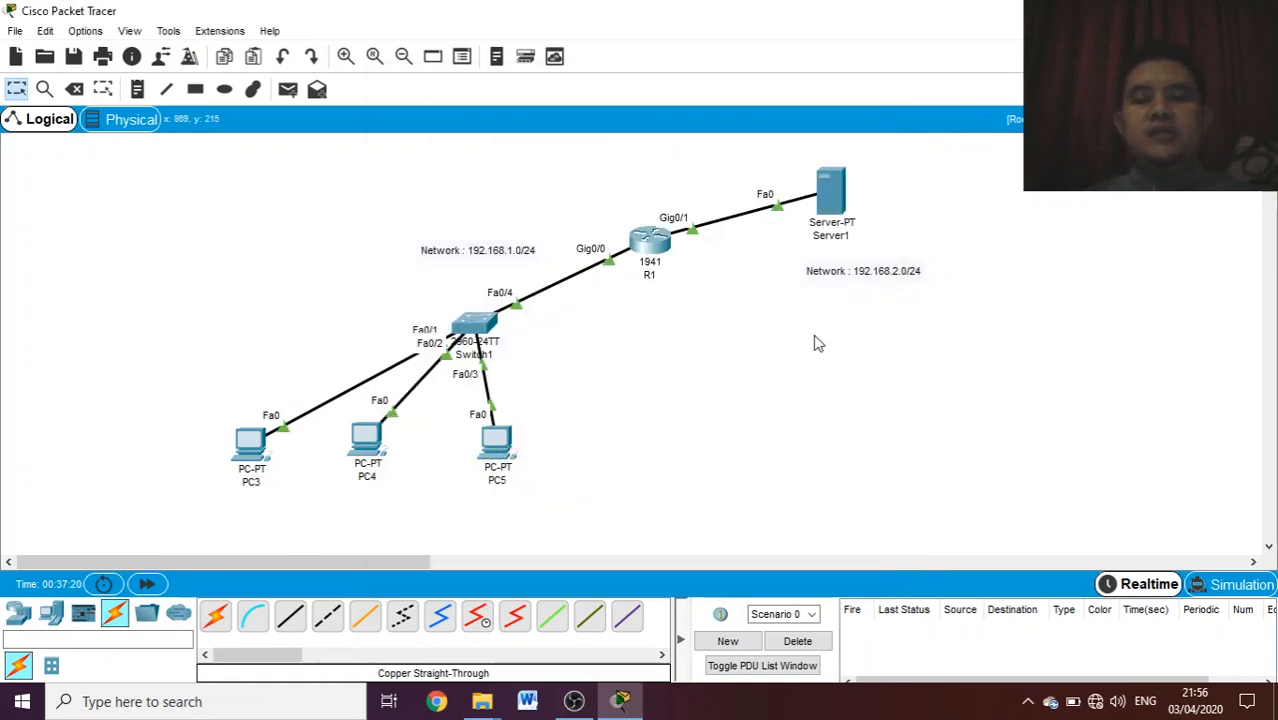
- Open router R1's command line in a maximized window and enter configuration of interface g0/0
left_click(655, 250)
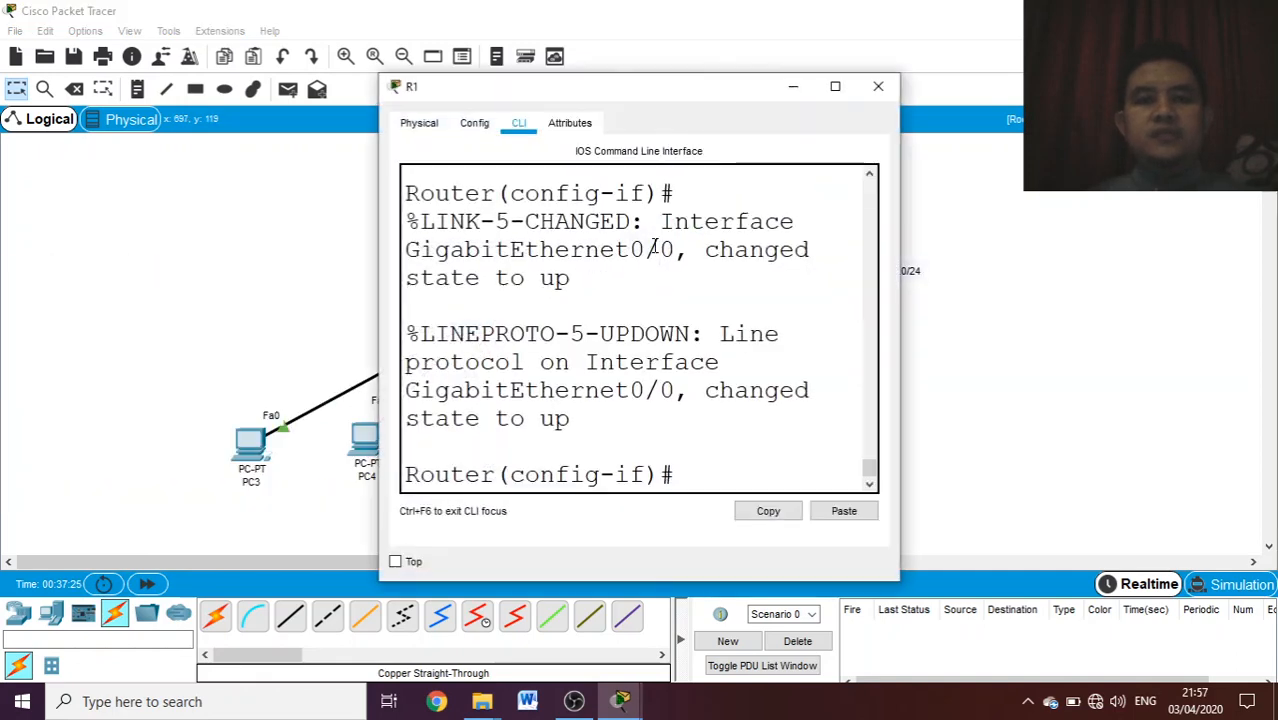
left_click(835, 86)
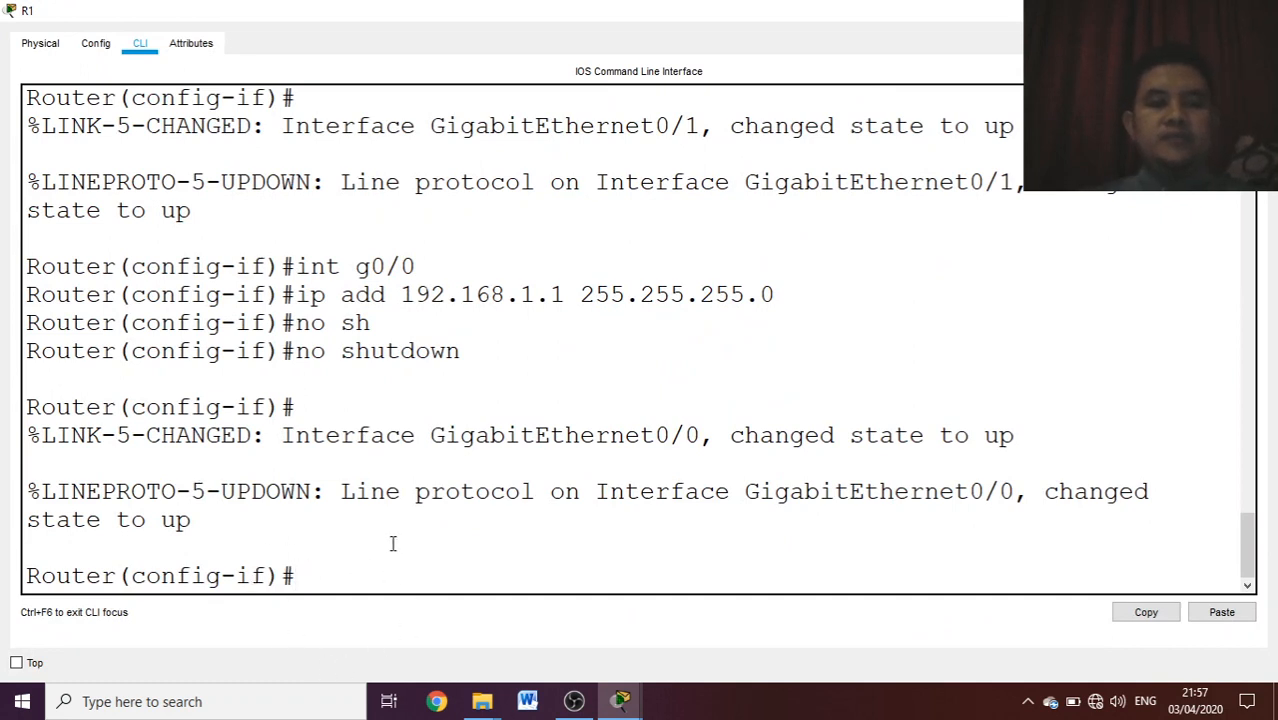
type("i")
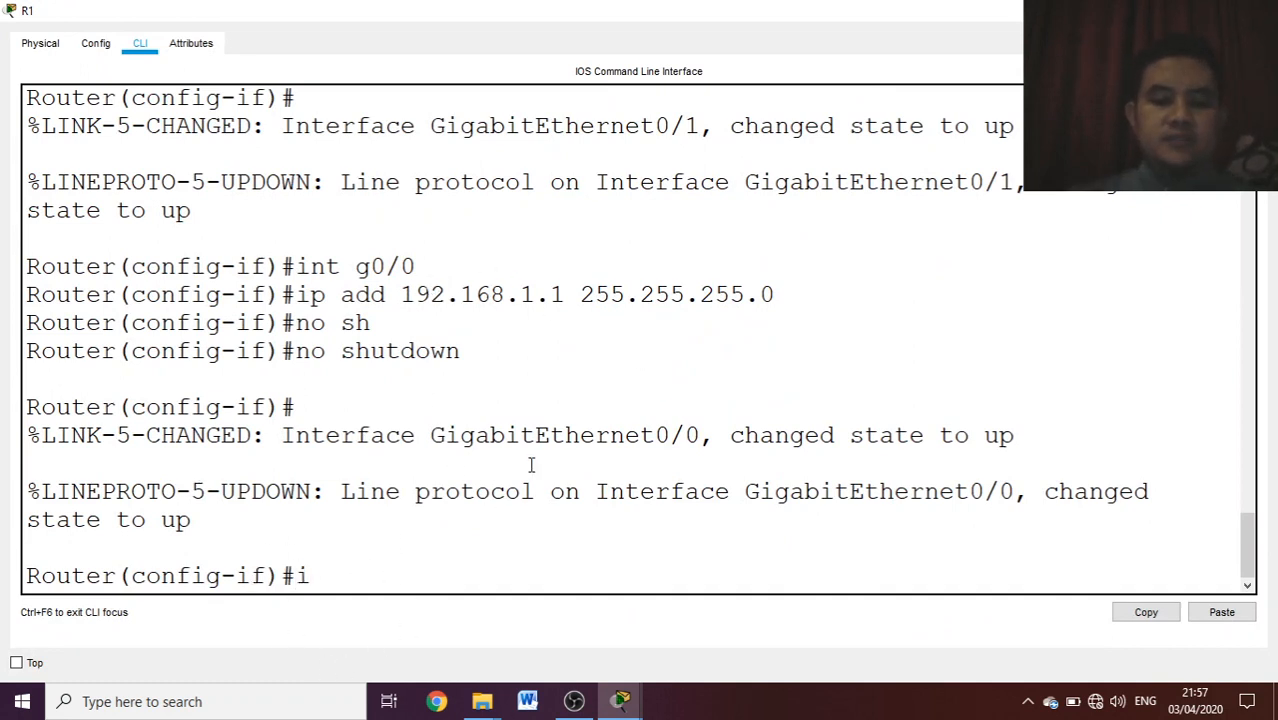
type("nt g0/")
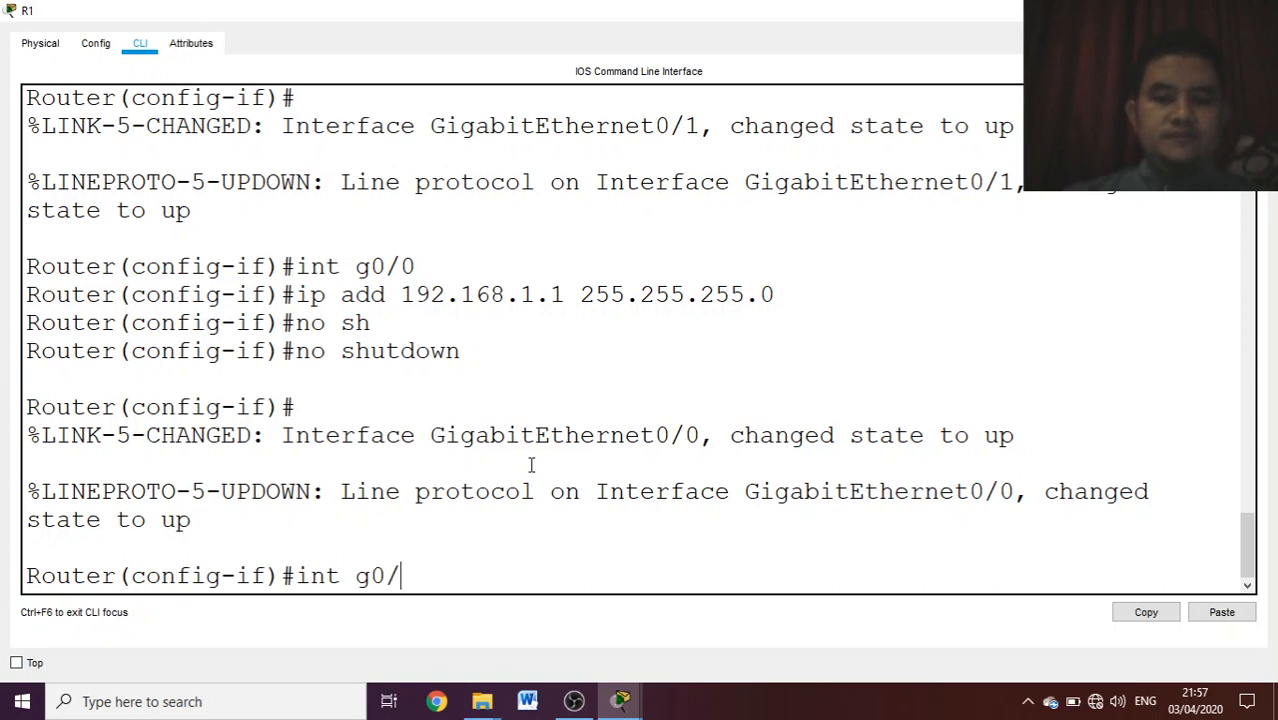
type("0")
key("Return")
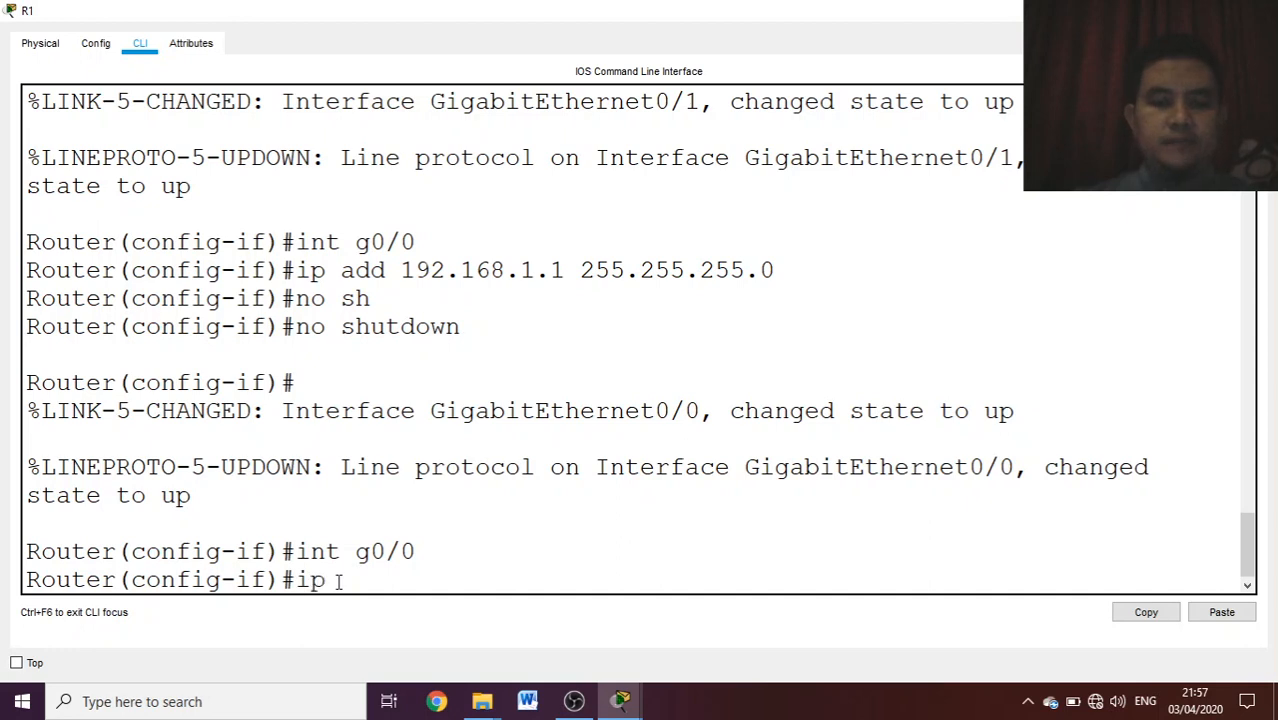
- Set the IP helper address of R1's g0/0 interface to 192.168.2.2 and close the router's window
type("e")
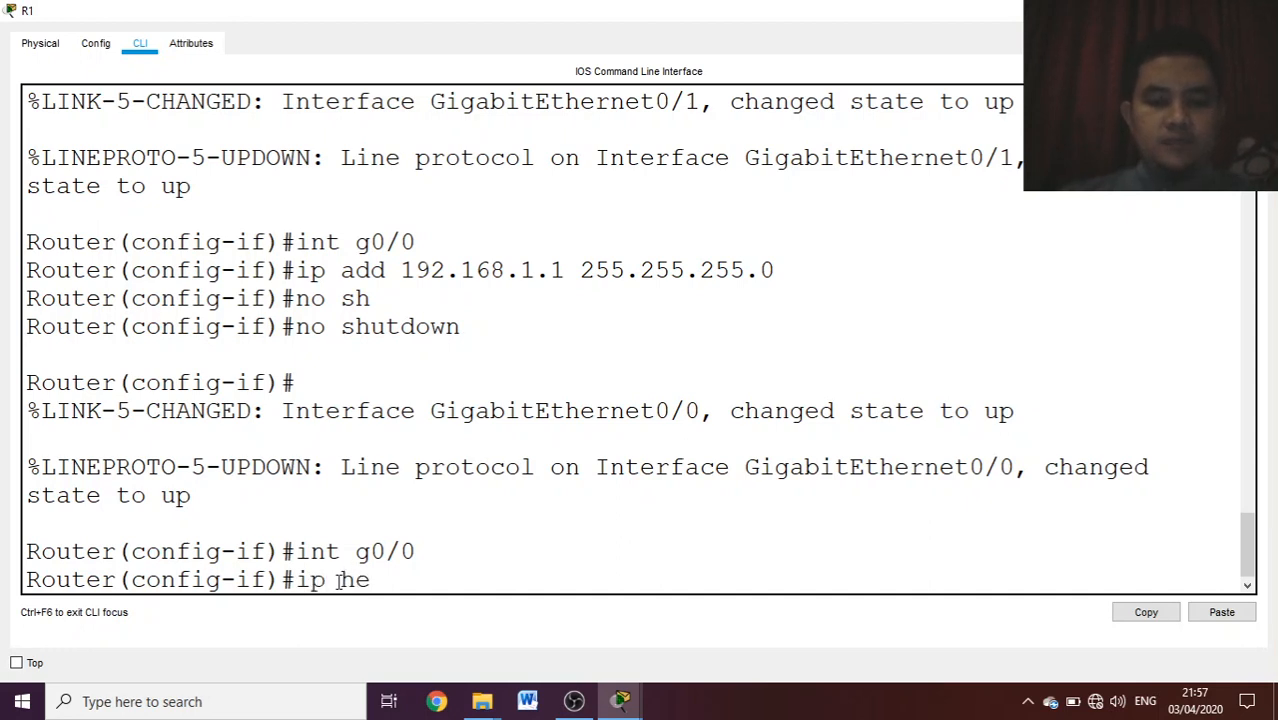
type("kper")
key("Tab")
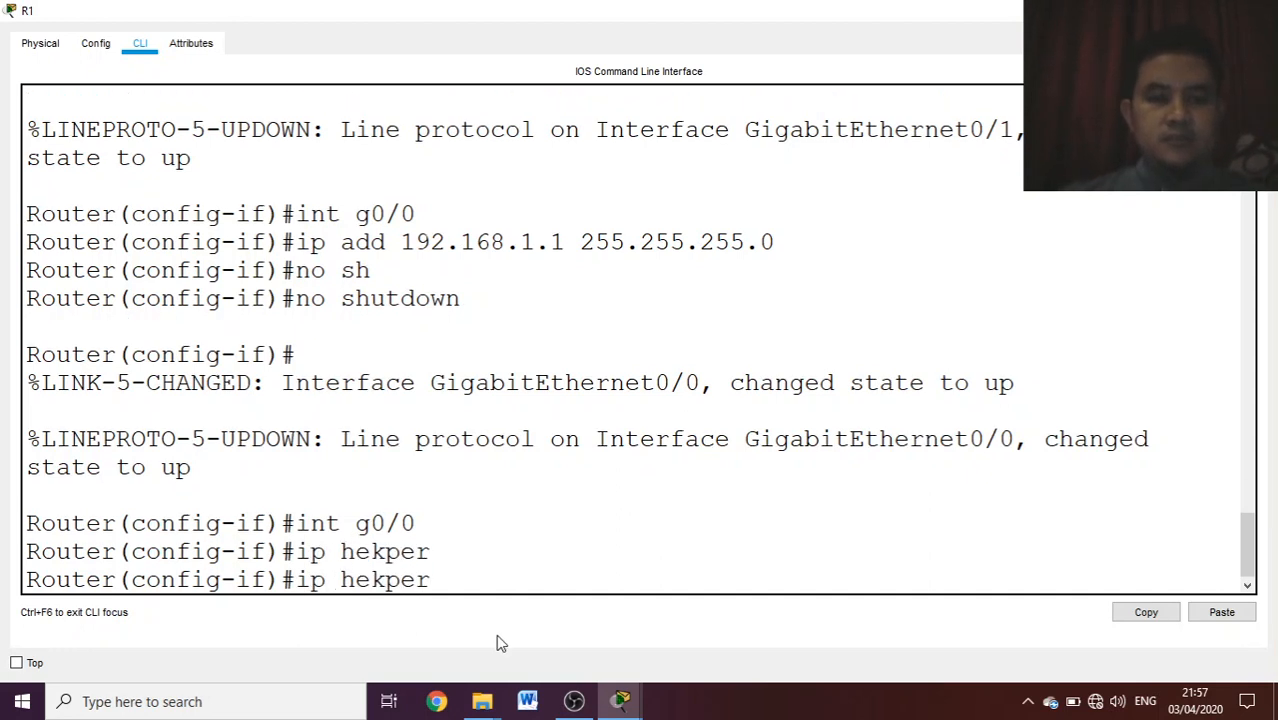
key("BackSpace")
key("BackSpace")
key("BackSpace")
key("BackSpace")
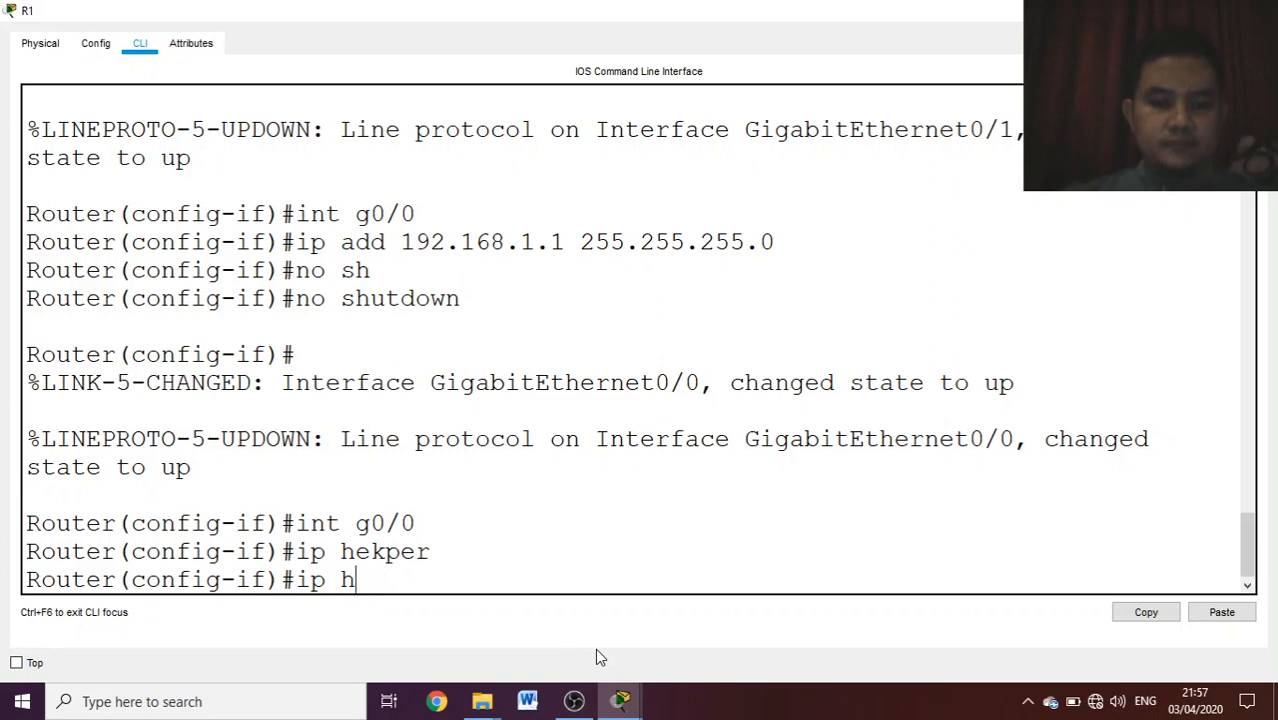
type("lper")
key("Tab")
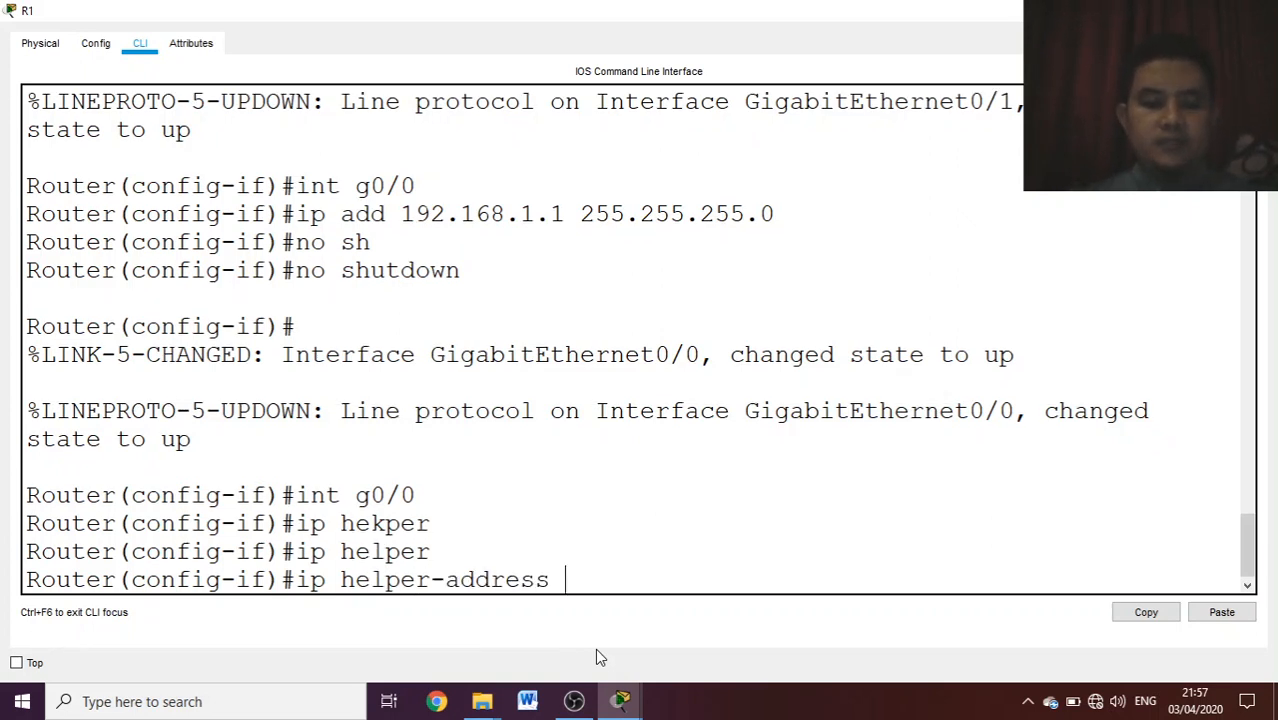
type("?")
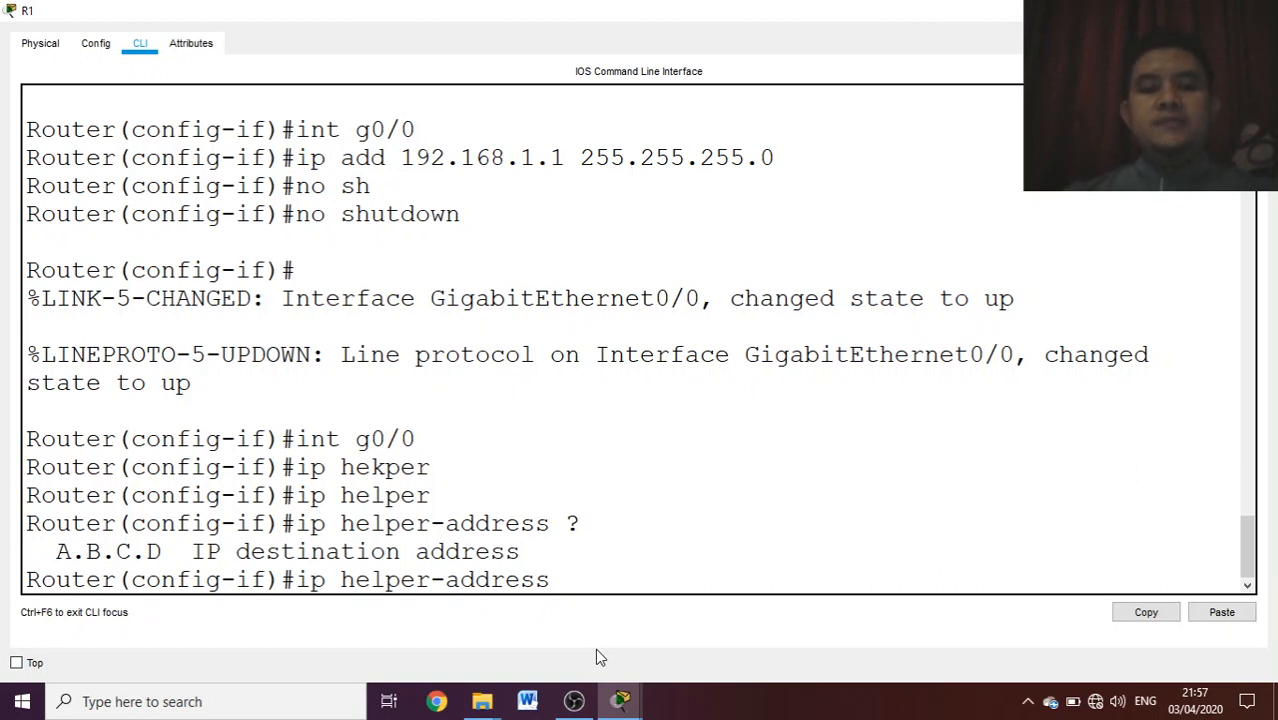
type("1")
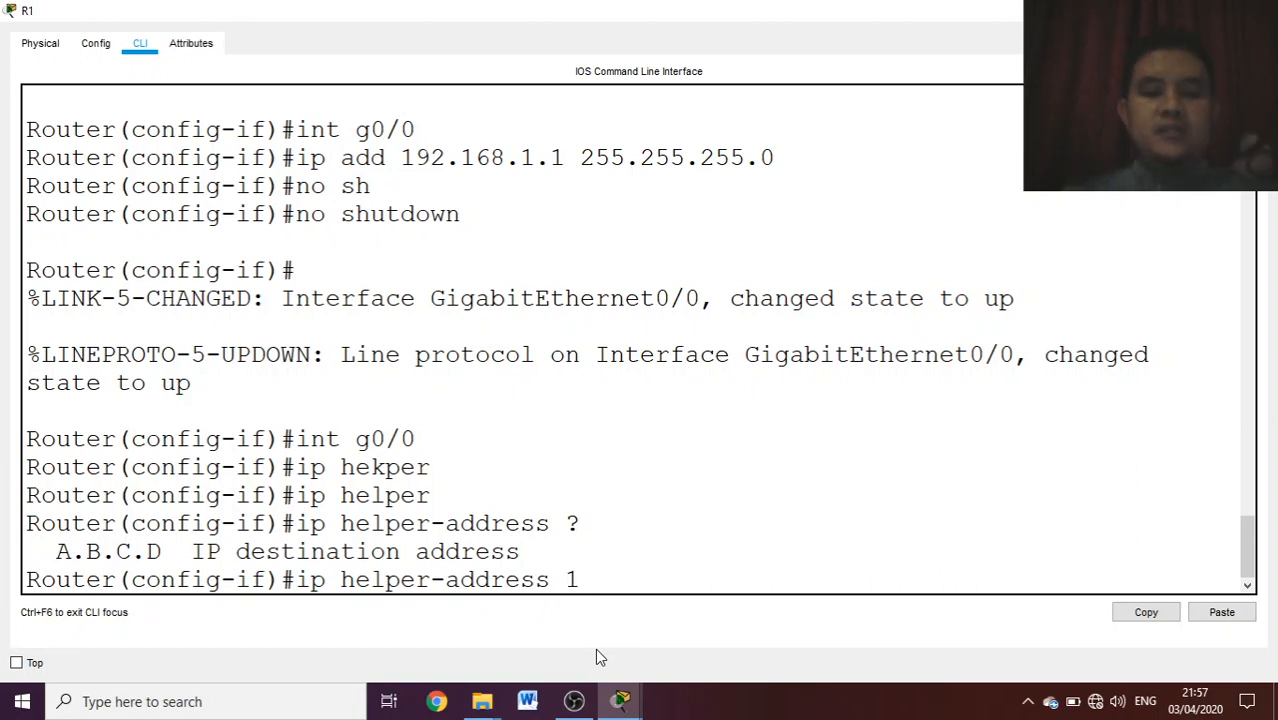
type("92.168.")
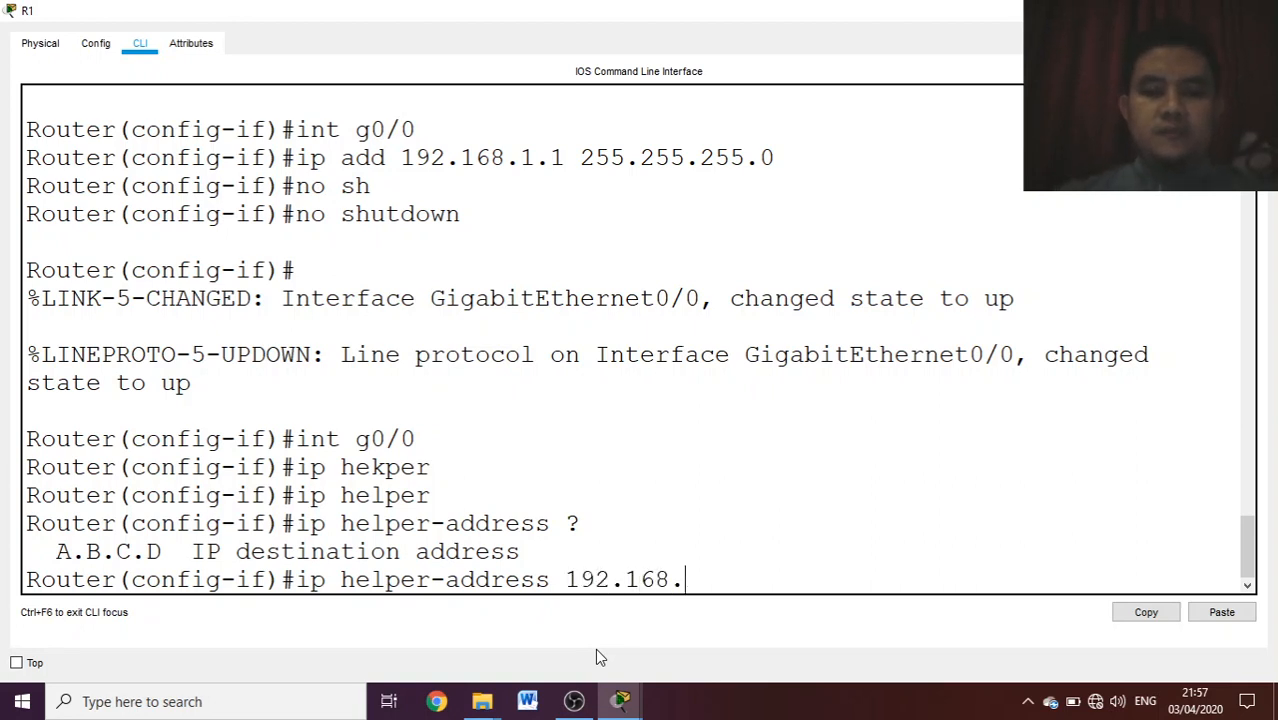
type("2.2")
key("Return")
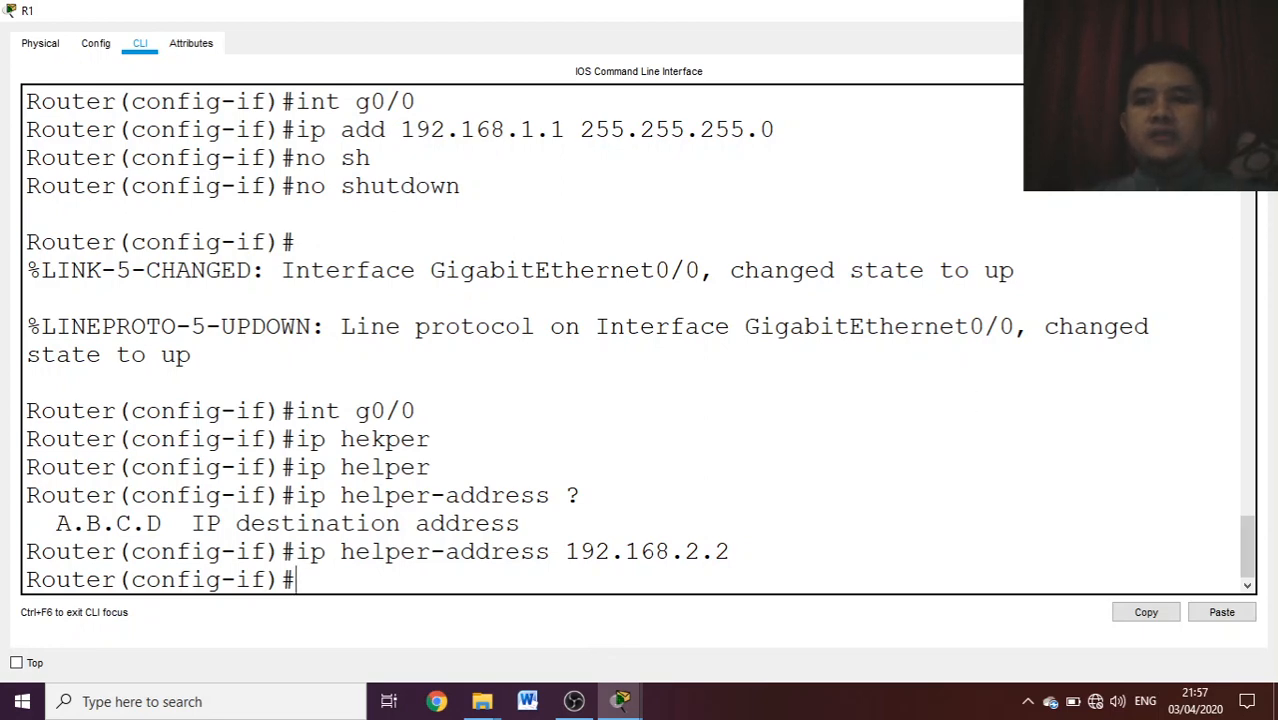
left_click(1255, 10)
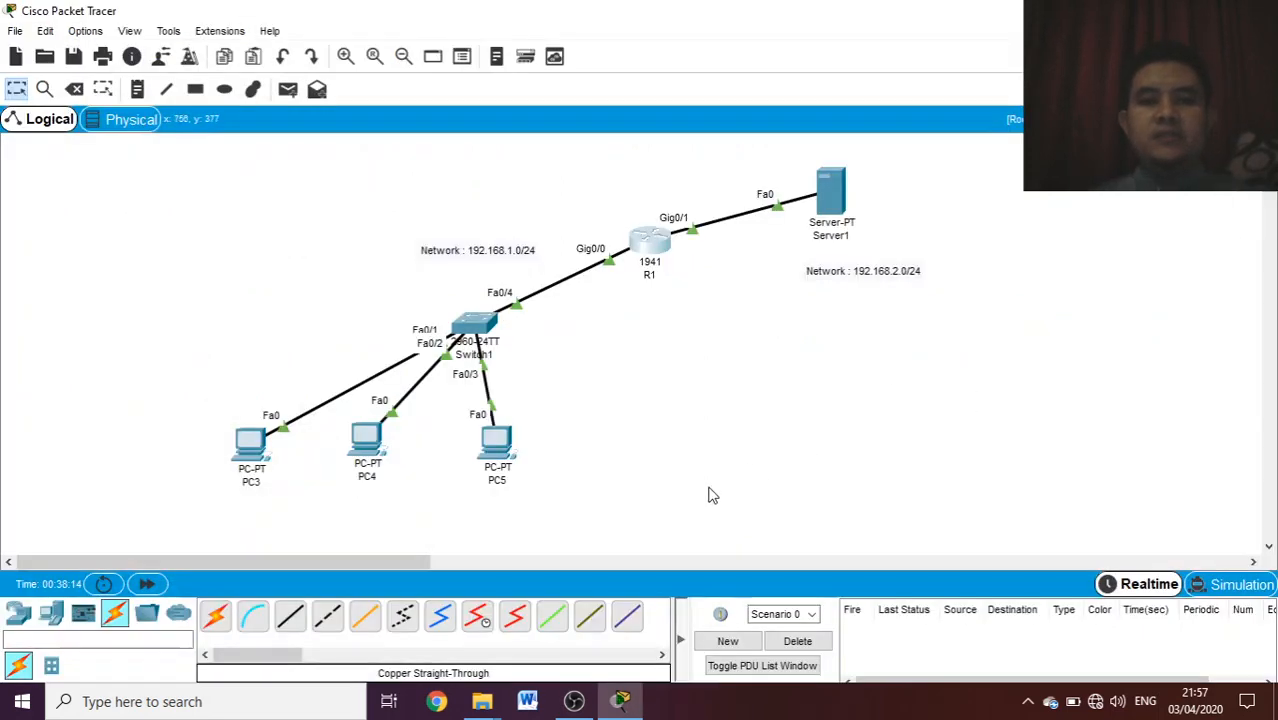
- Set PC3's IPv4 configuration to DHCP, switching to static once to repeat the address request, and close its window
left_click(250, 448)
left_click(529, 124)
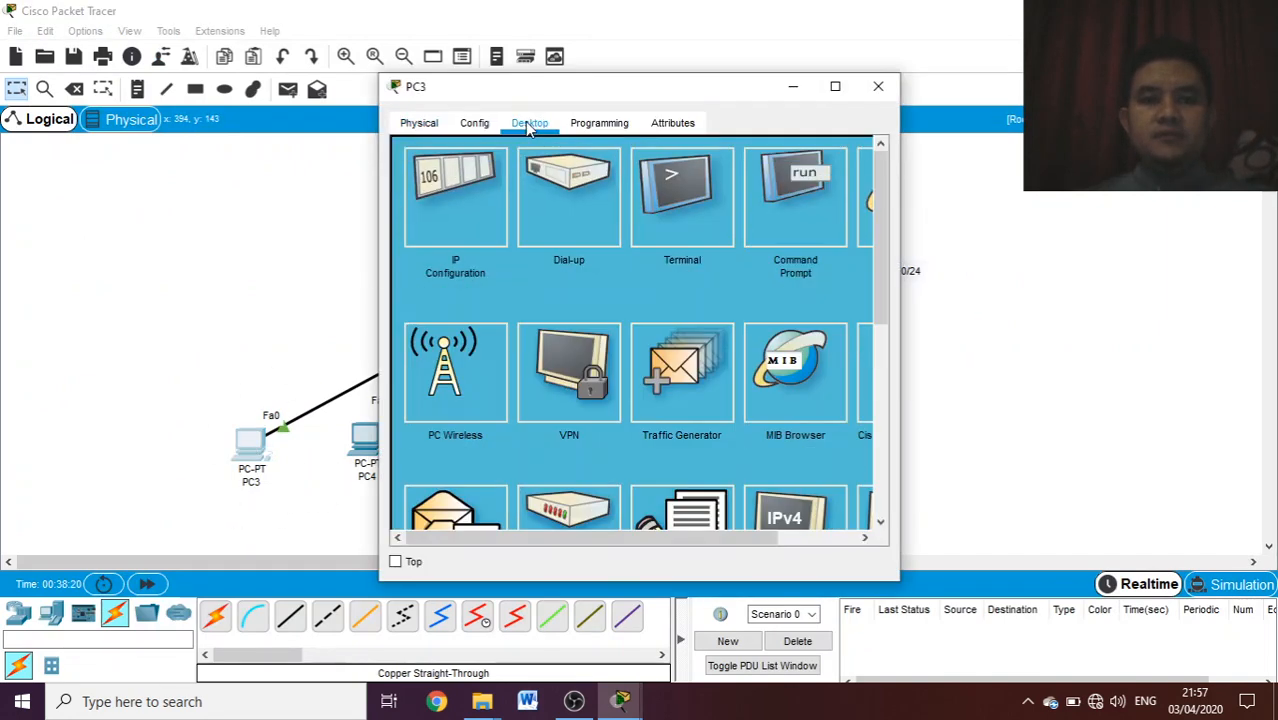
left_click(475, 204)
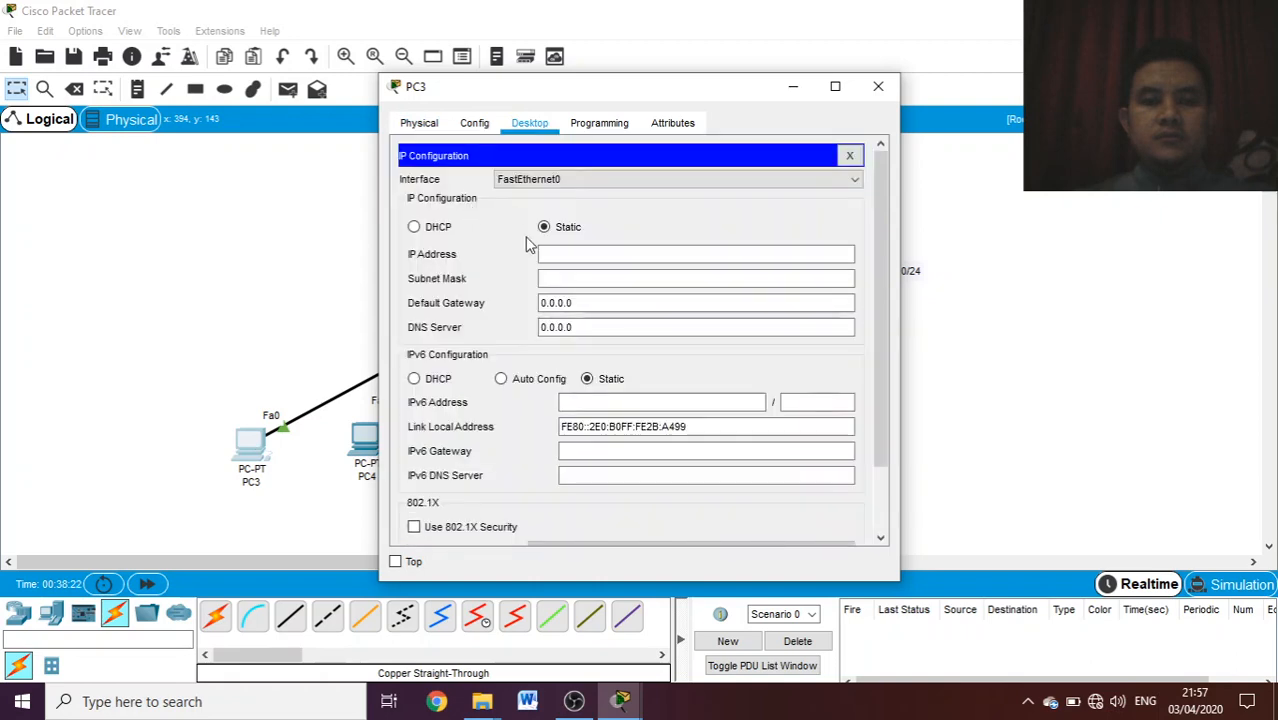
left_click(446, 230)
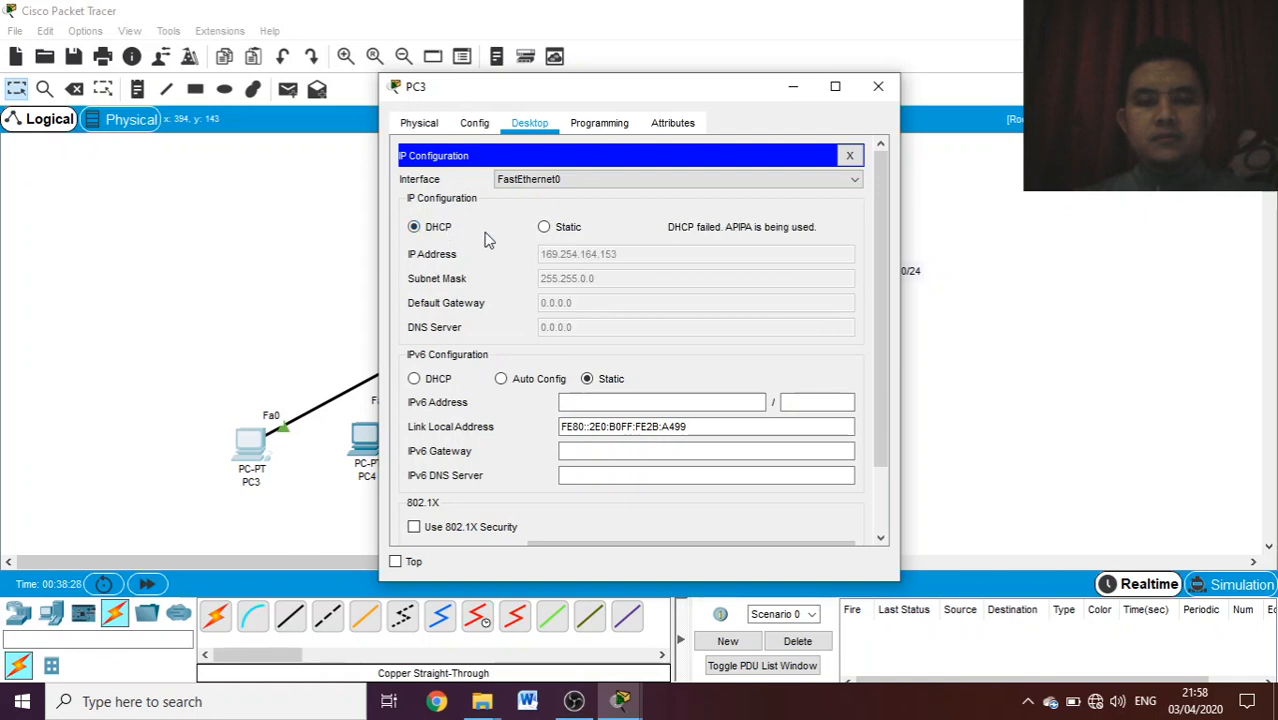
left_click(574, 229)
left_click(446, 229)
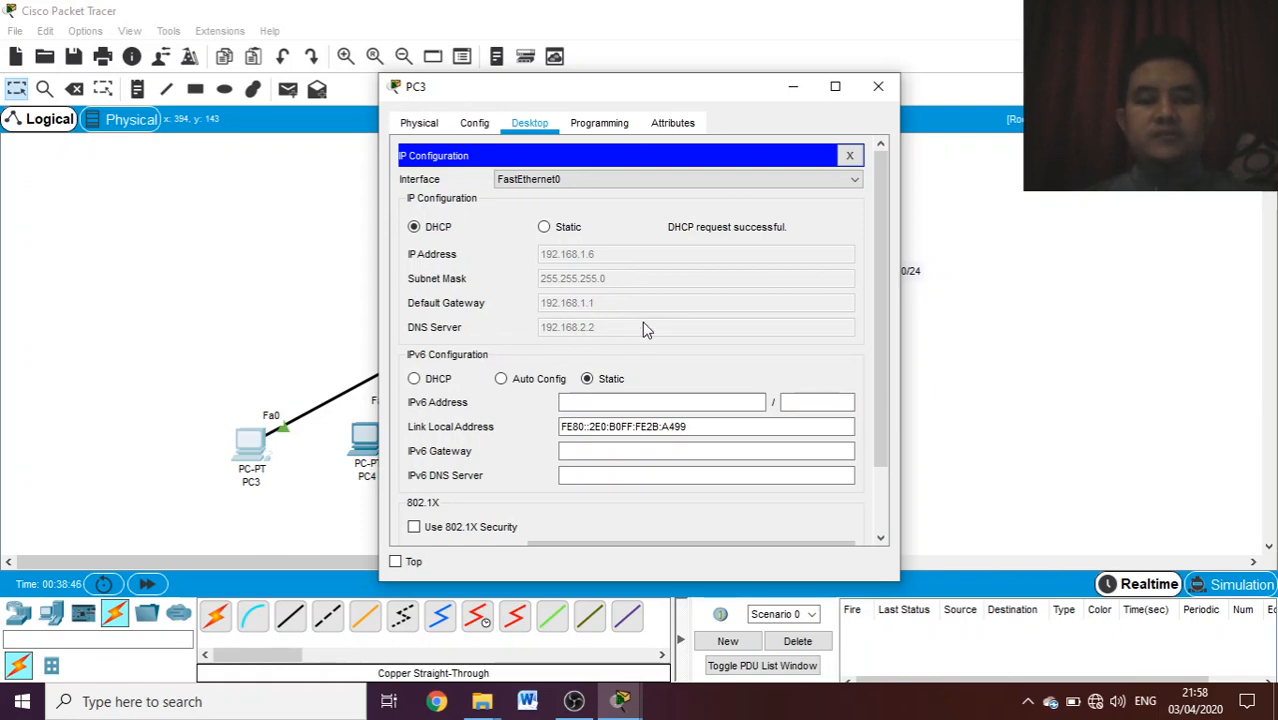
left_click(880, 86)
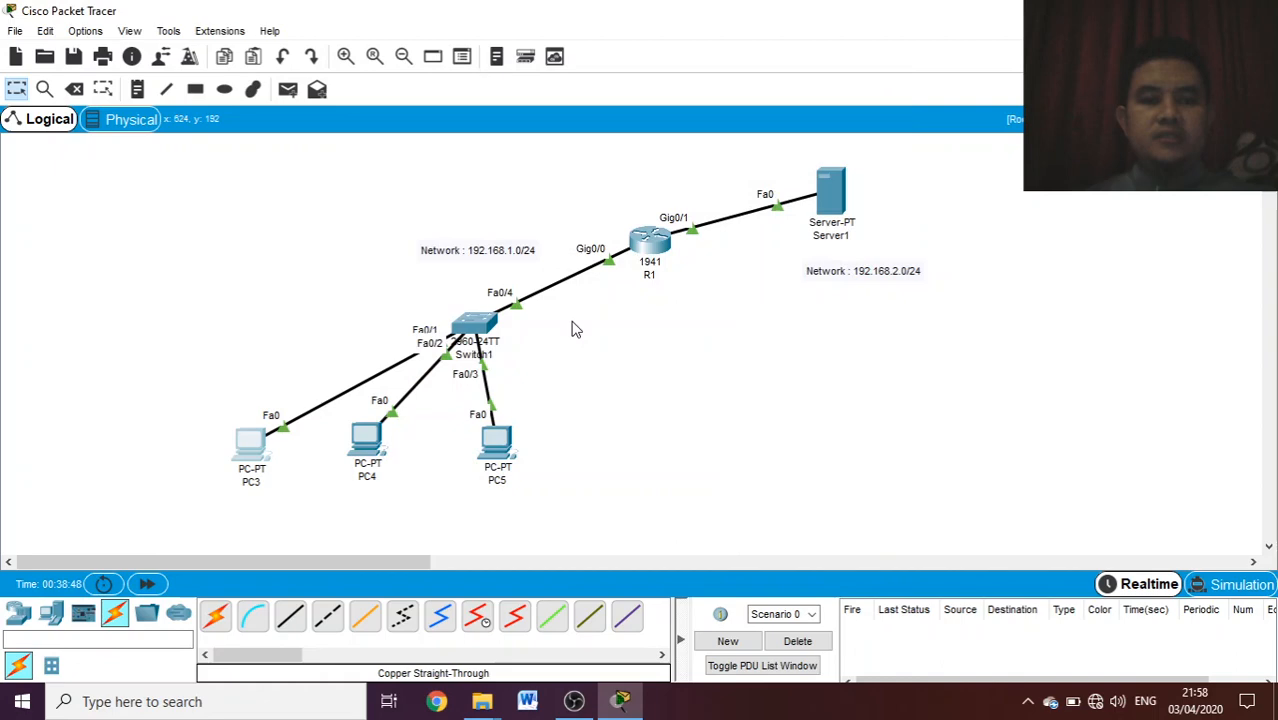
- Set PC4's IPv4 configuration to DHCP and close its window
left_click(363, 442)
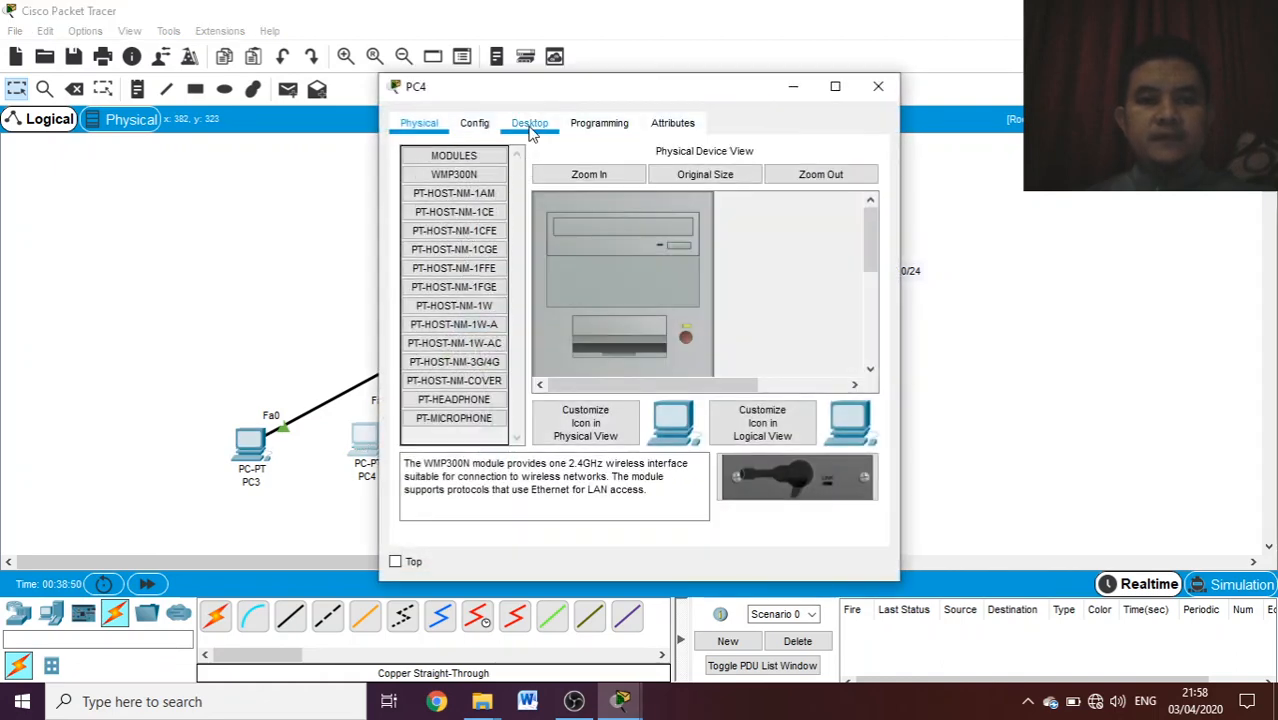
left_click(530, 123)
left_click(469, 229)
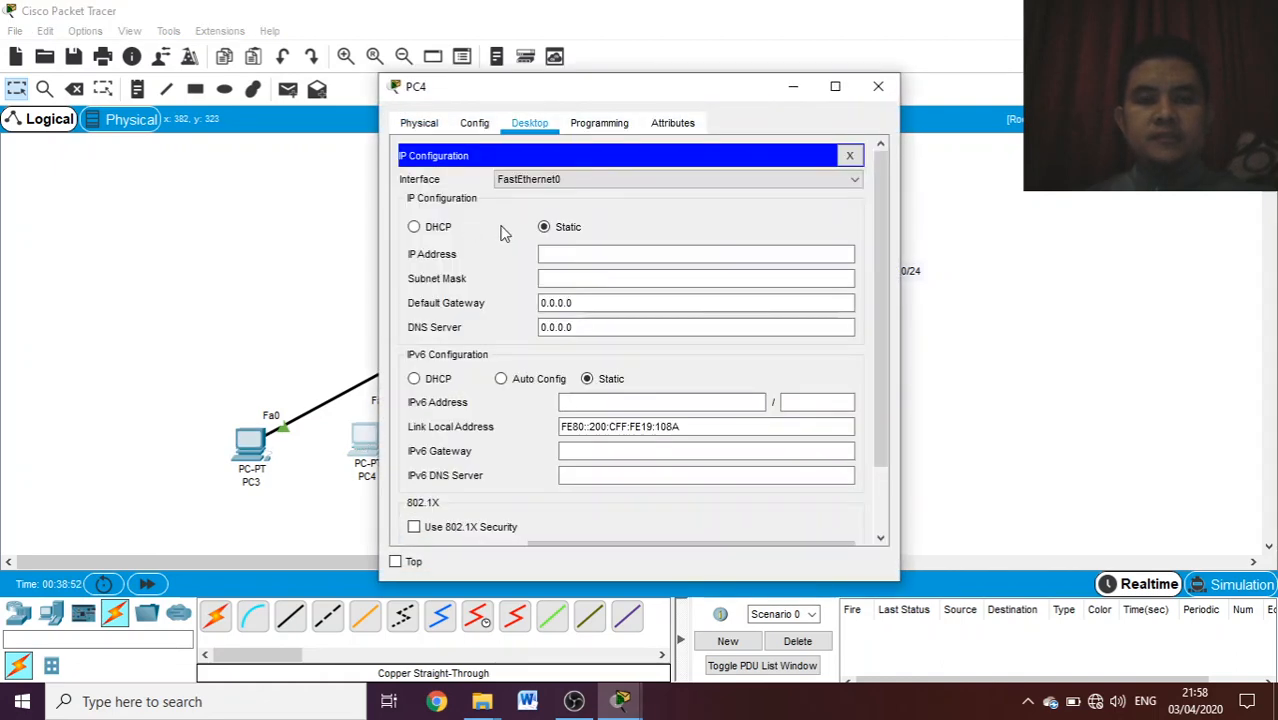
left_click(438, 229)
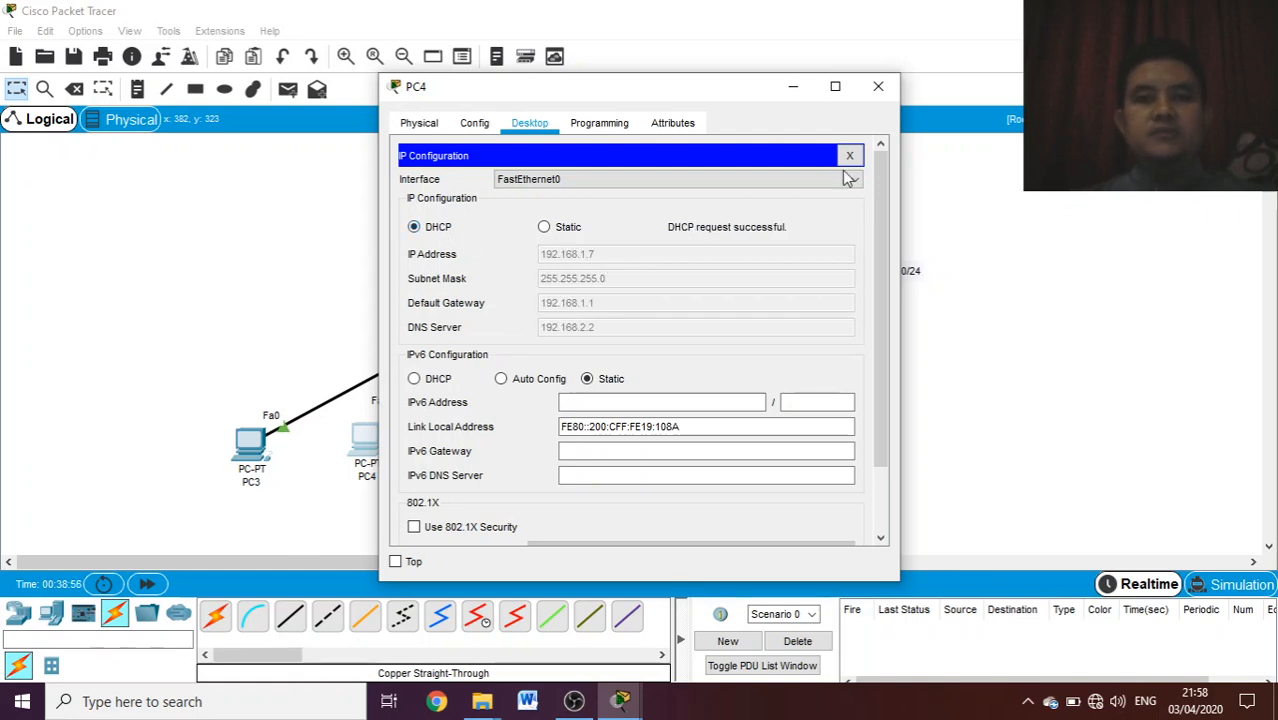
left_click(878, 86)
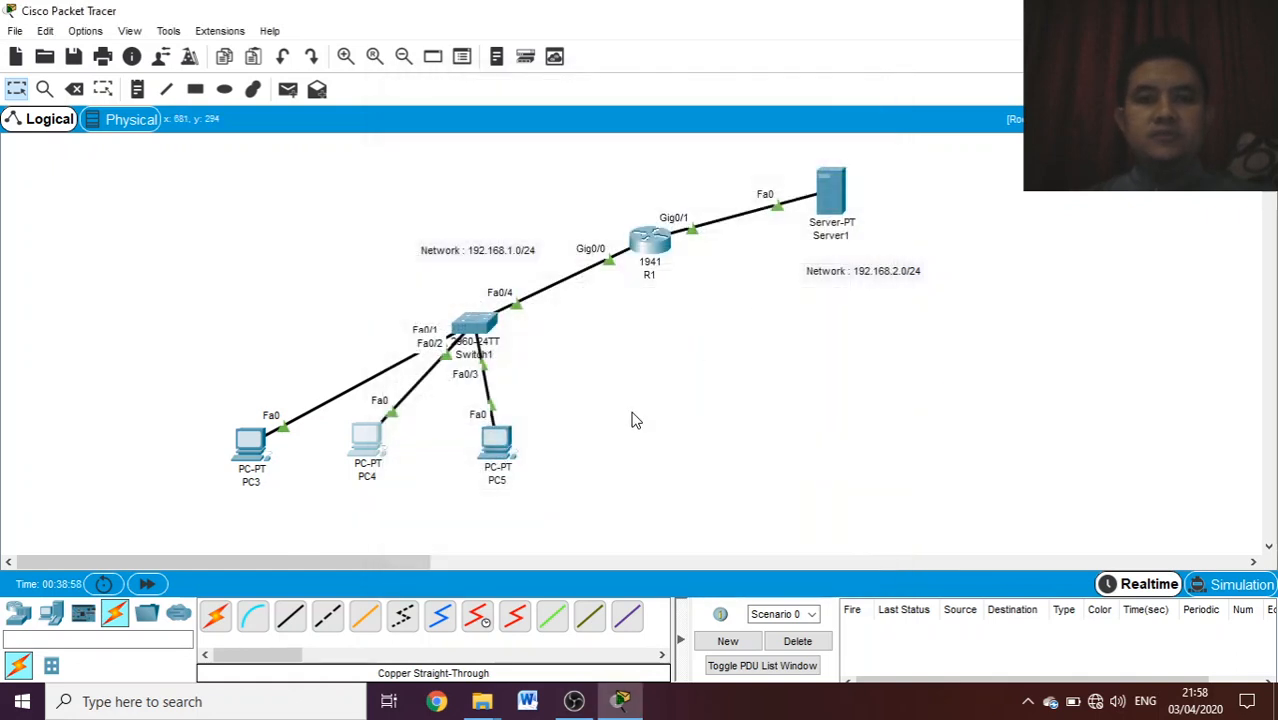
- Set PC5's IPv4 configuration to DHCP and close its window
left_click(500, 443)
left_click(540, 128)
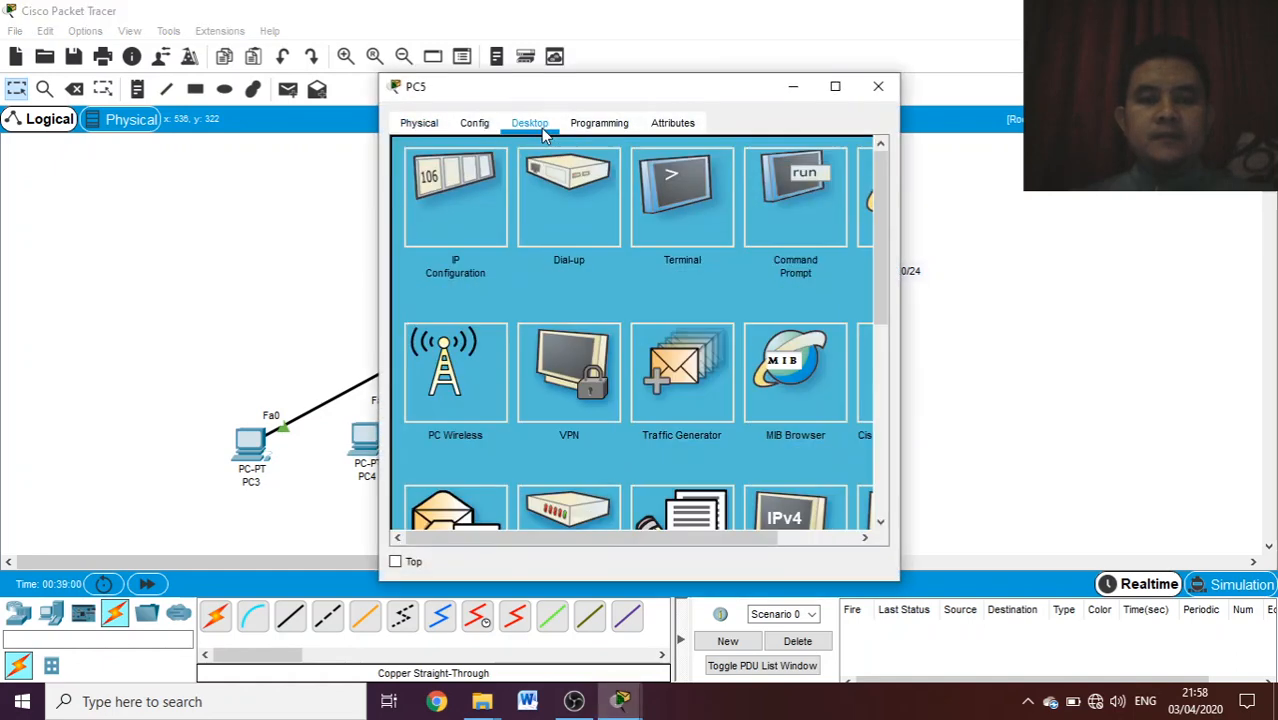
left_click(481, 213)
left_click(437, 236)
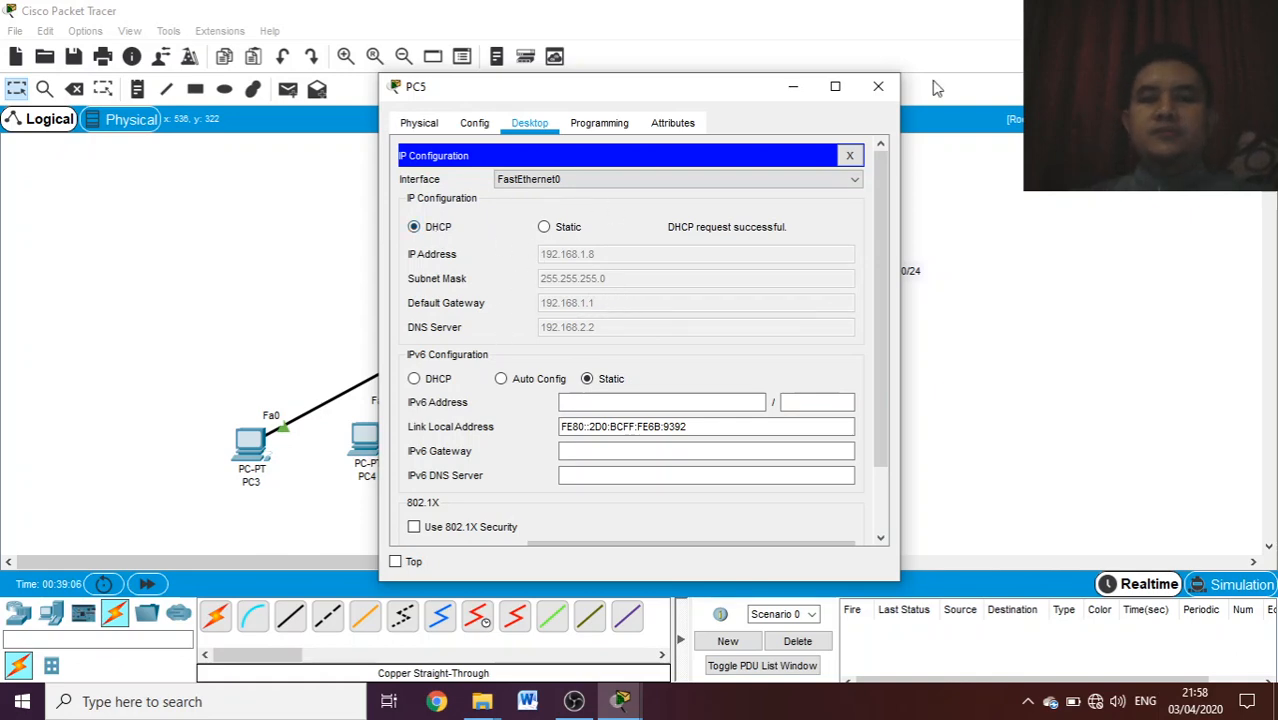
left_click(893, 91)
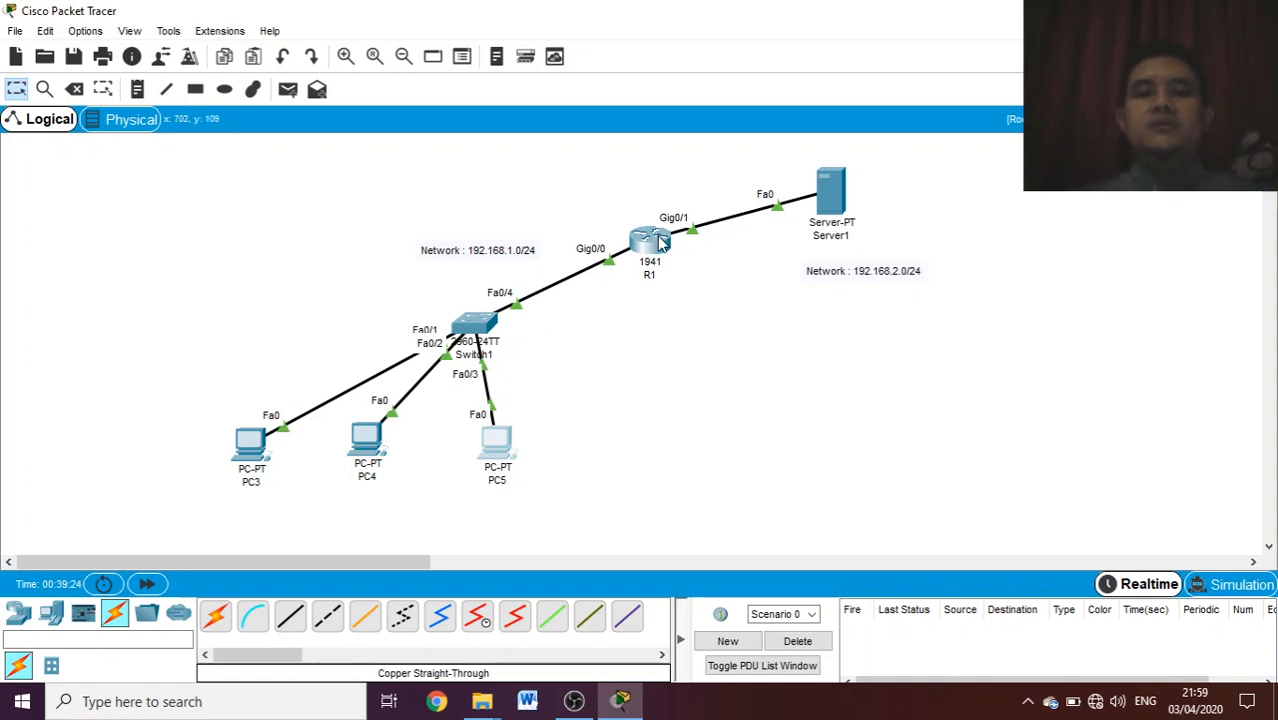
- Open Server1's IP configuration to review its address settings
mouse_move(661, 244)
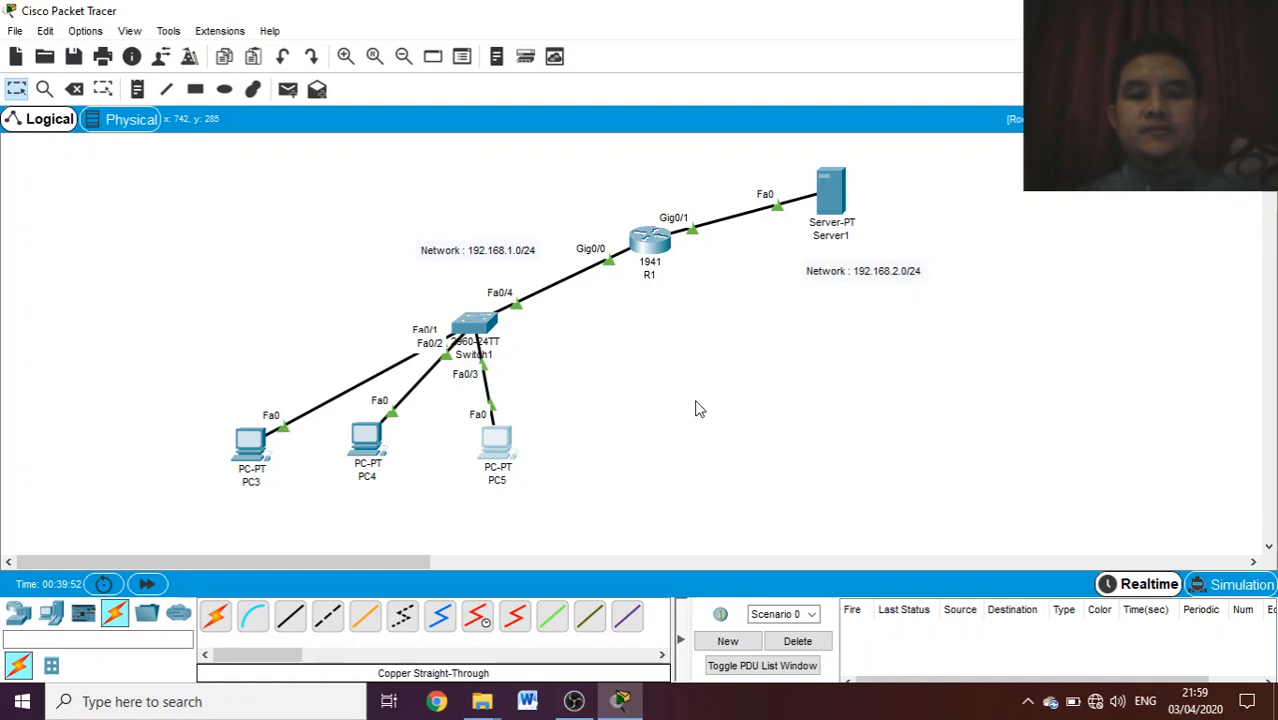
left_click(835, 200)
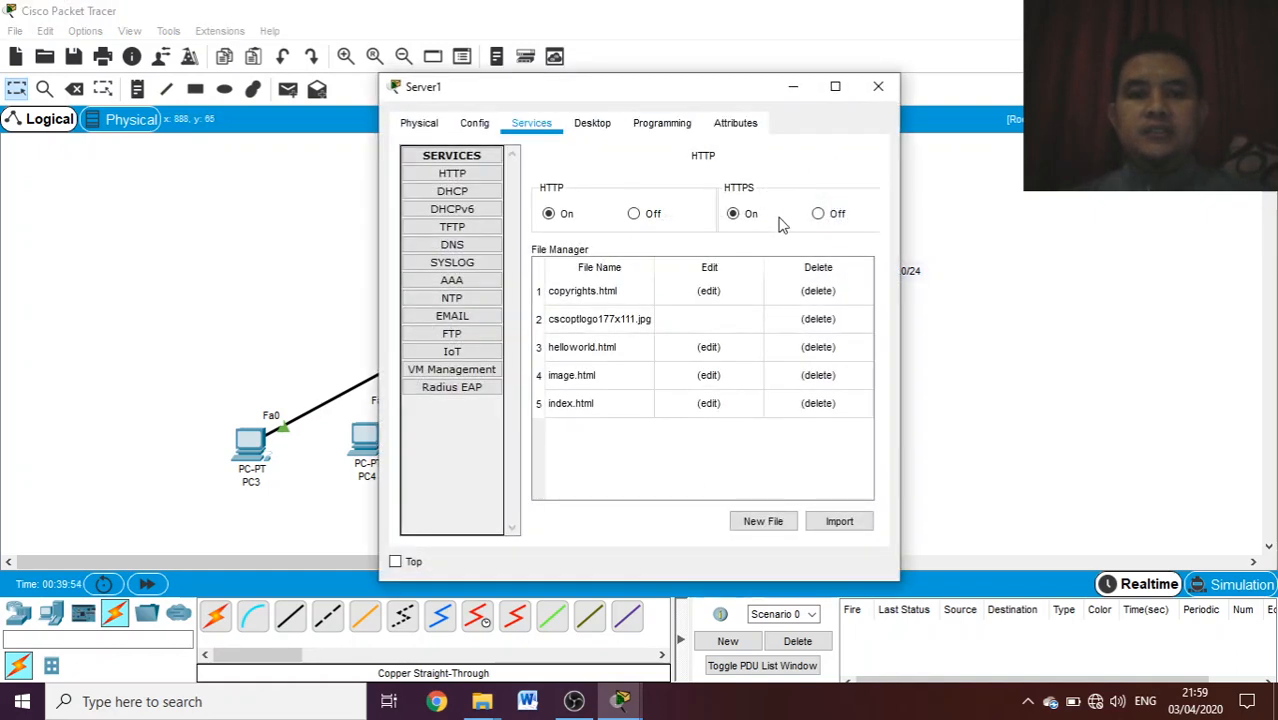
left_click(597, 129)
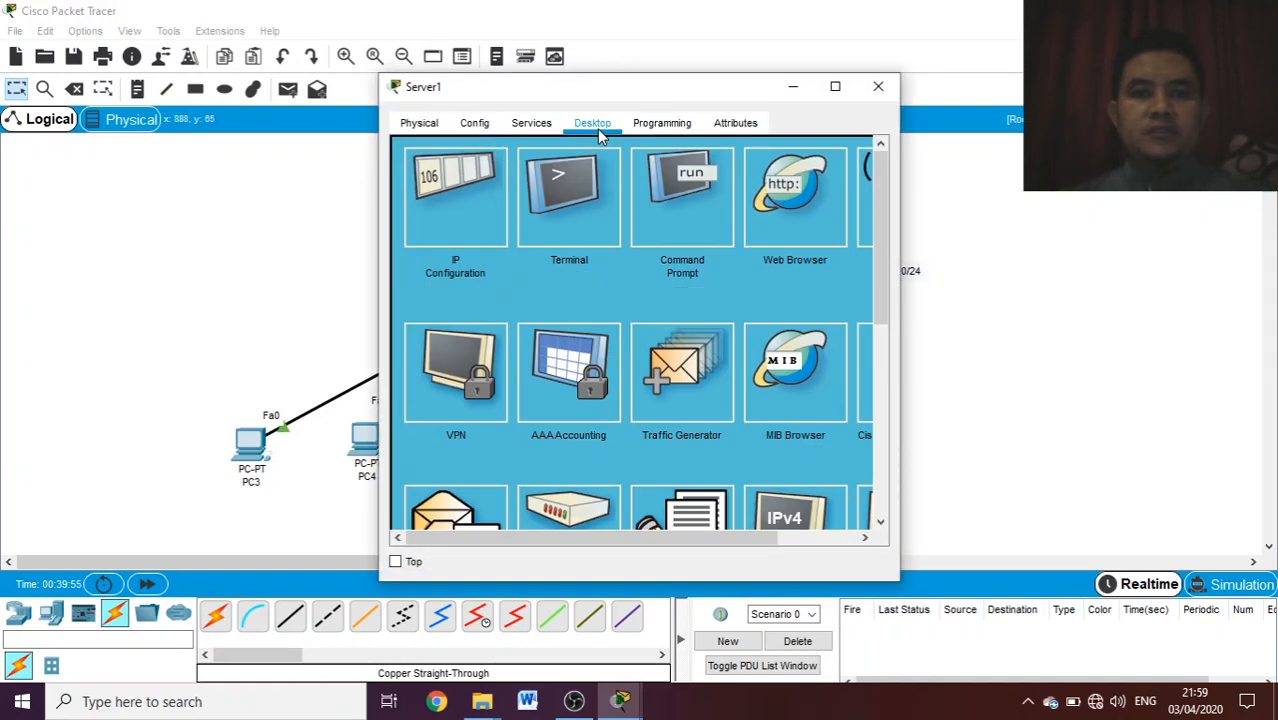
left_click(486, 197)
- Open index.html for editing in Server1's HTTP service and set the heading's font color to 'red'
left_click(535, 122)
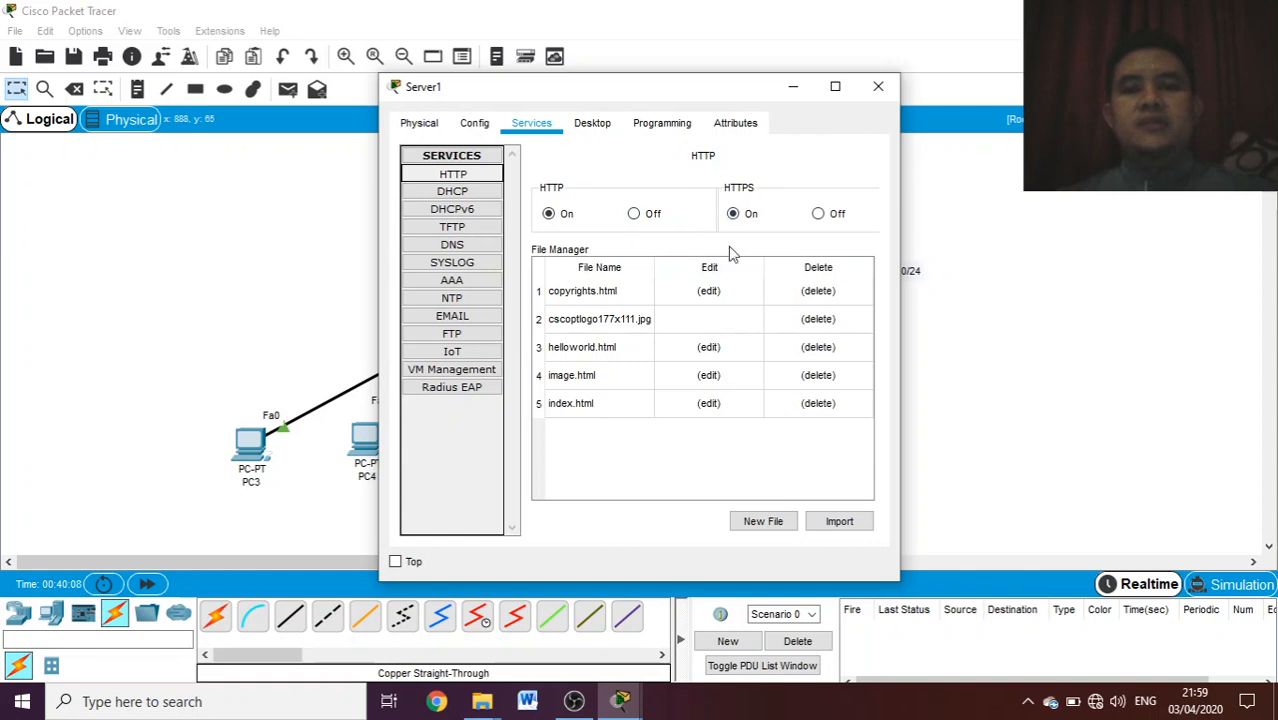
left_click(708, 409)
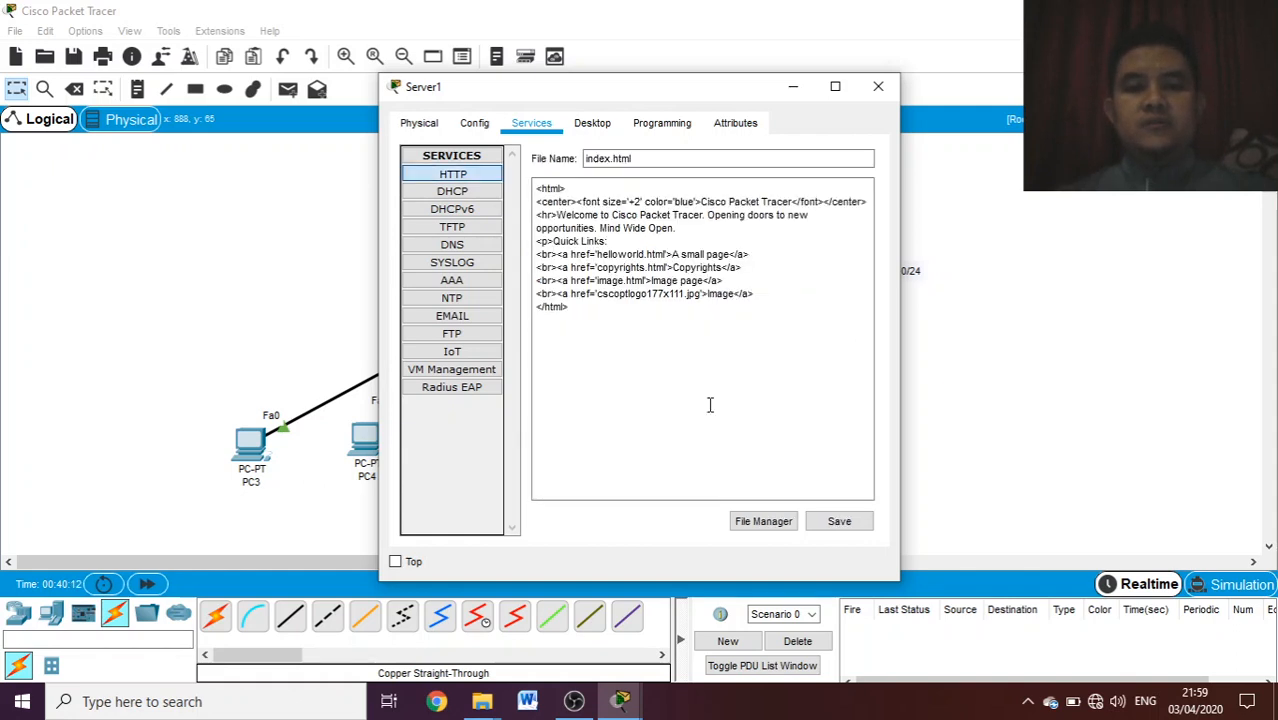
left_click(694, 201)
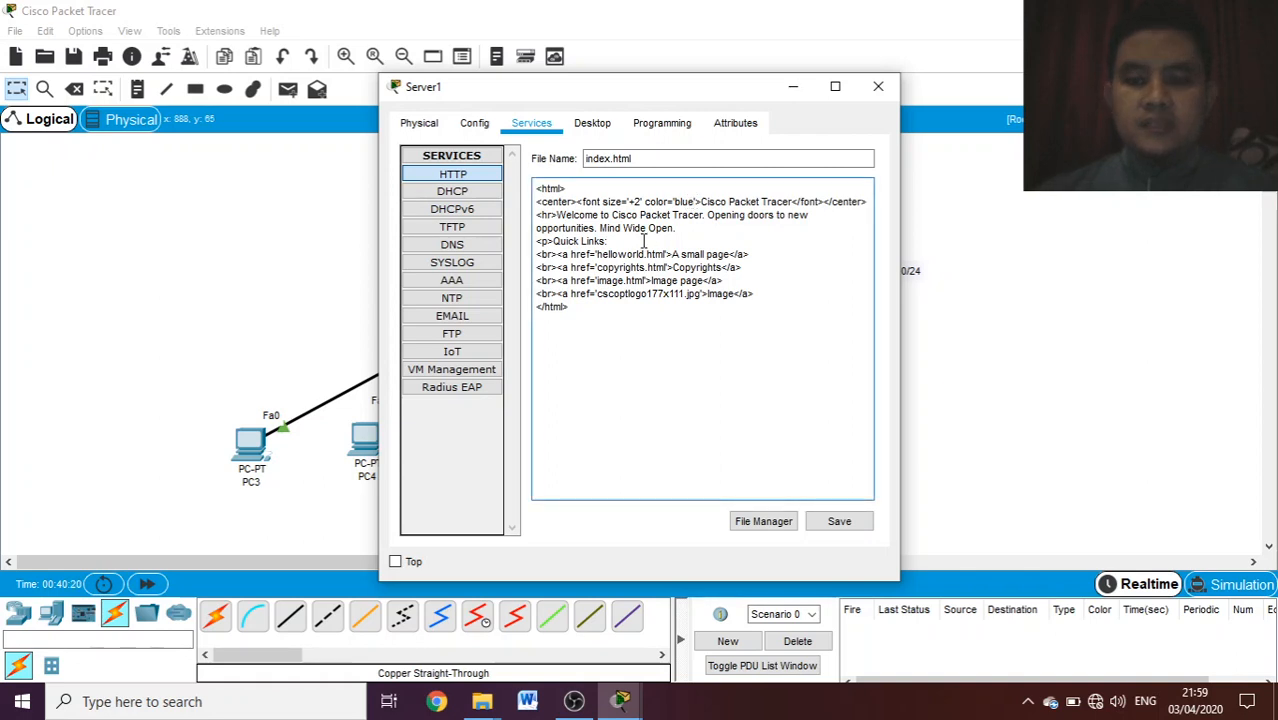
key("BackSpace")
key("BackSpace")
key("BackSpace")
key("BackSpace")
key("BackSpace")
key("BackSpace")
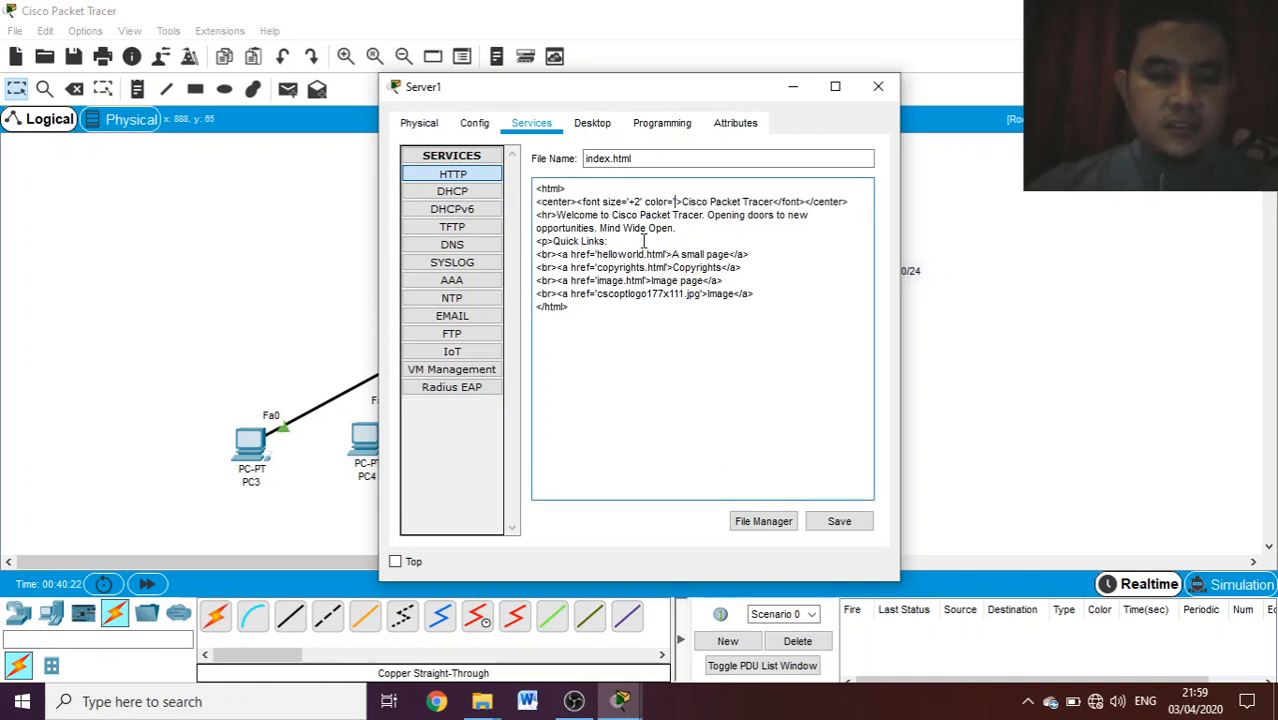
type("'red'")
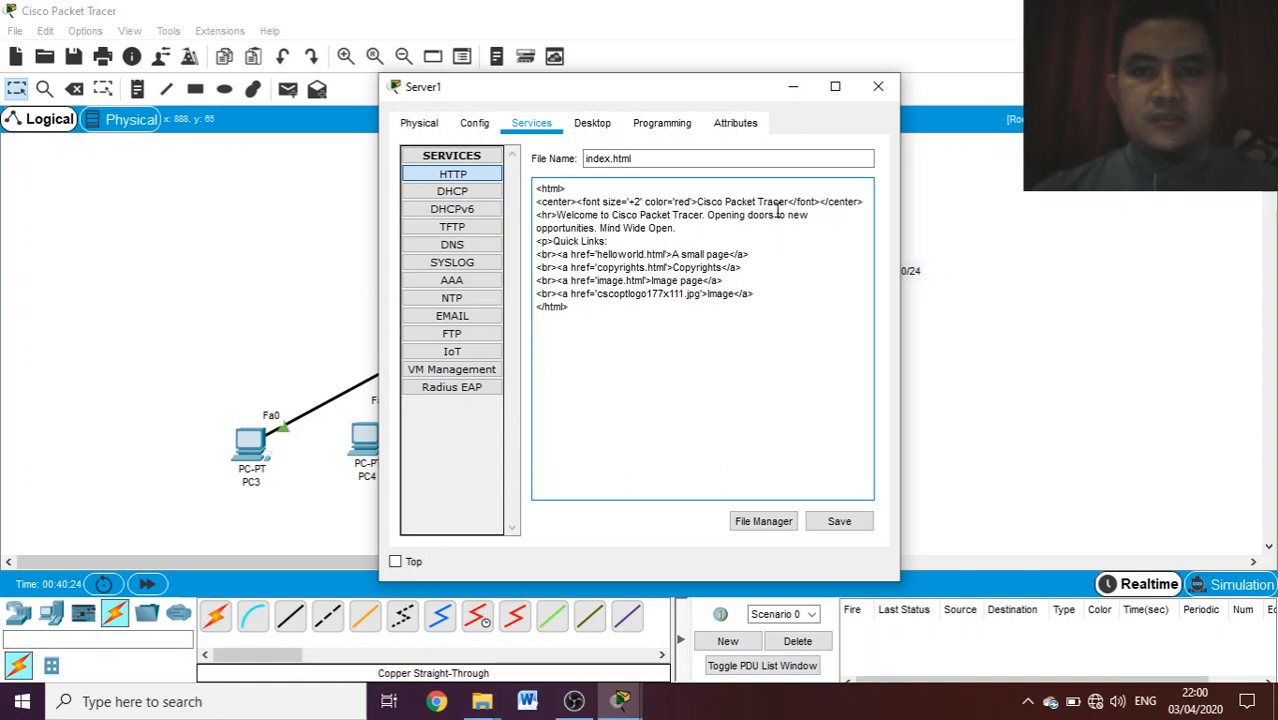
- Replace the centered heading text in index.html with "SELAMAT DATANG"
left_click(788, 201)
key("BackSpace")
key("BackSpace")
key("BackSpace")
key("BackSpace")
key("BackSpace")
key("BackSpace")
key("BackSpace")
key("BackSpace")
key("BackSpace")
key("BackSpace")
key("BackSpace")
key("BackSpace")
key("BackSpace")
key("BackSpace")
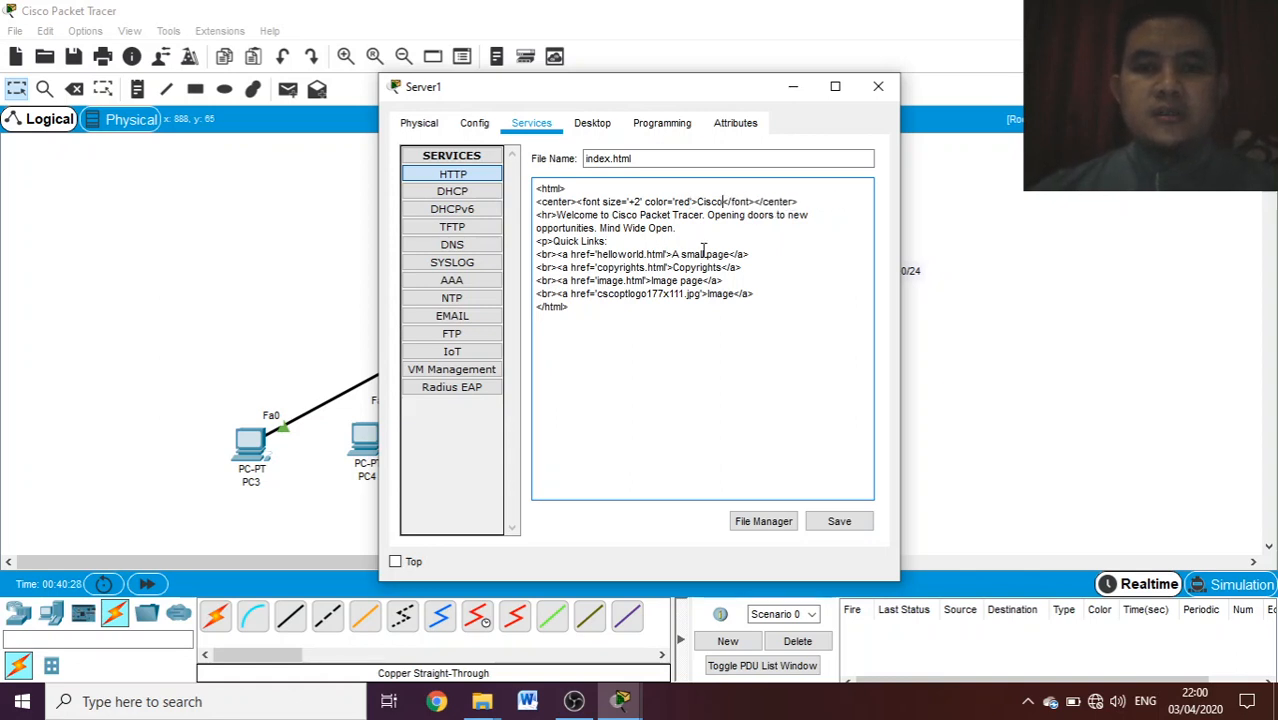
key("BackSpace")
key("BackSpace")
key("BackSpace")
key("BackSpace")
key("BackSpace")
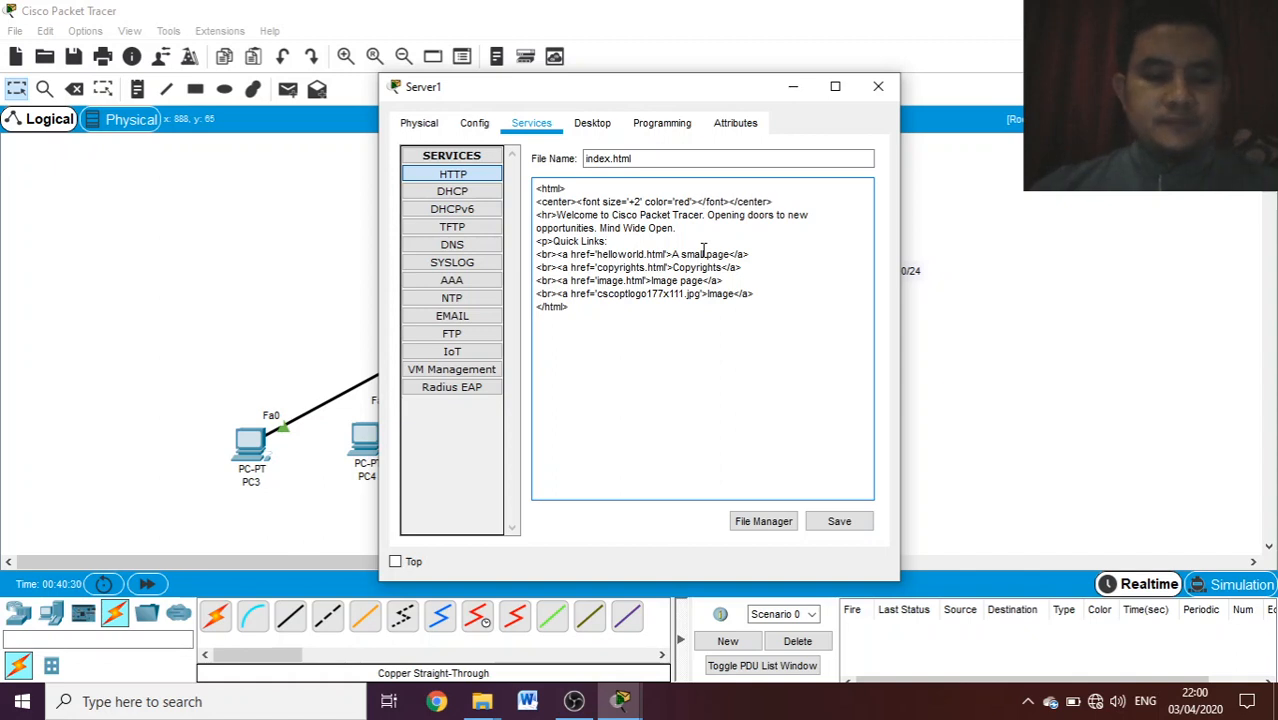
type("SELAM")
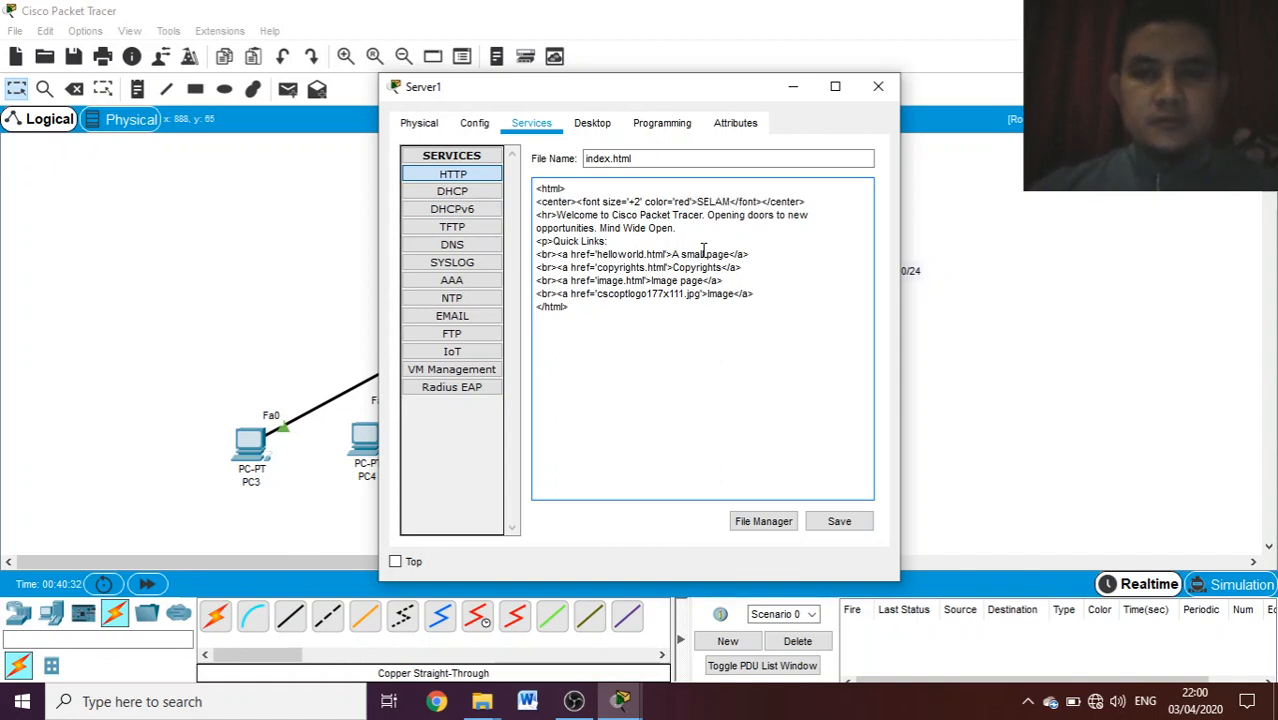
type("AT DATA")
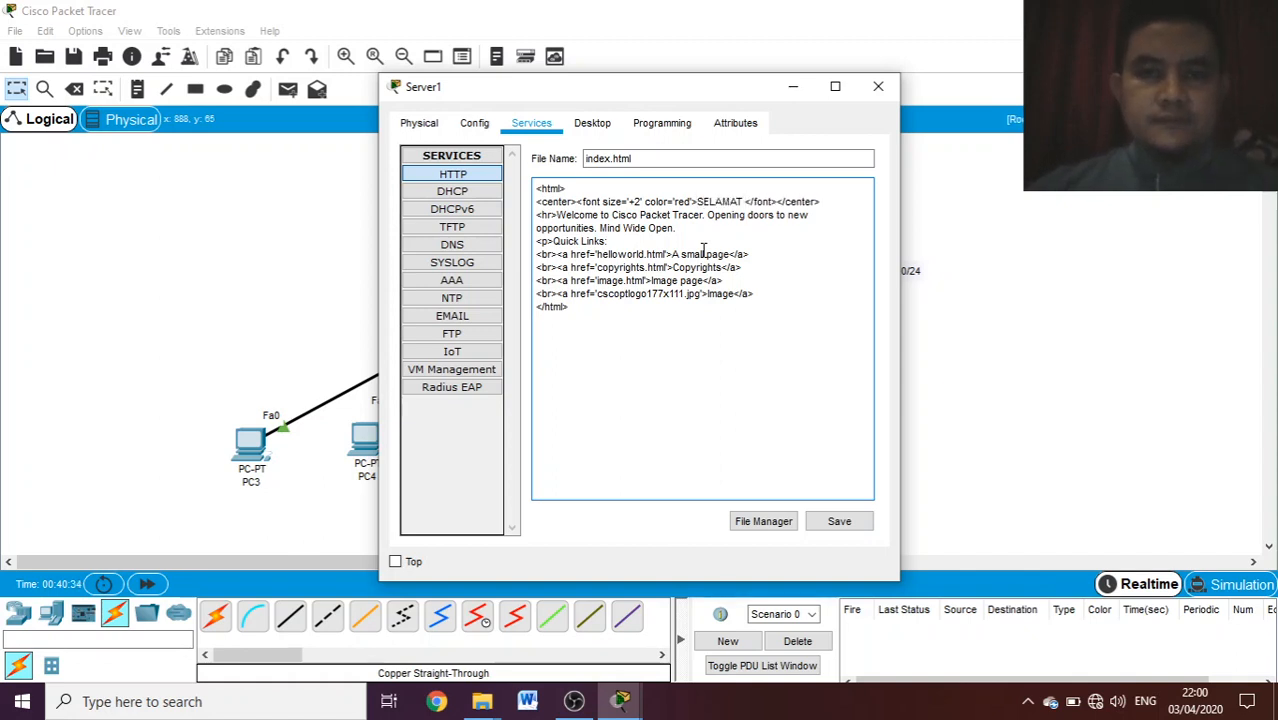
type("NG")
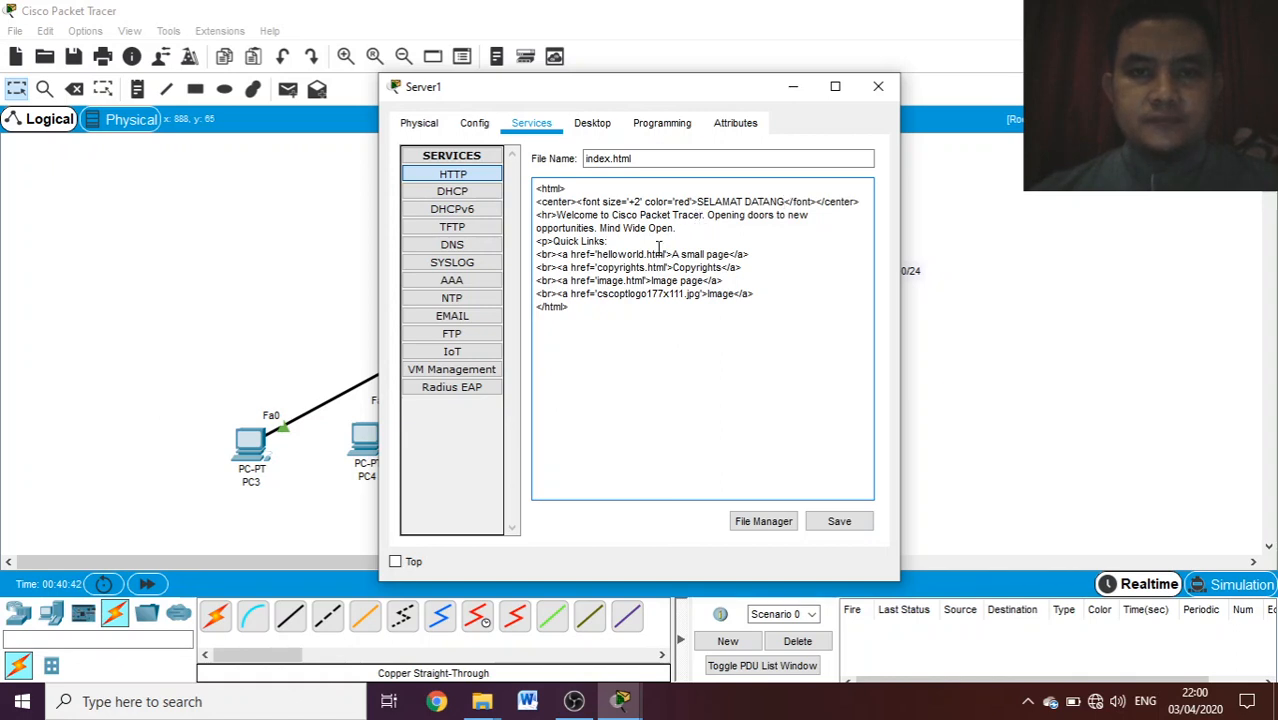
key("BackSpace")
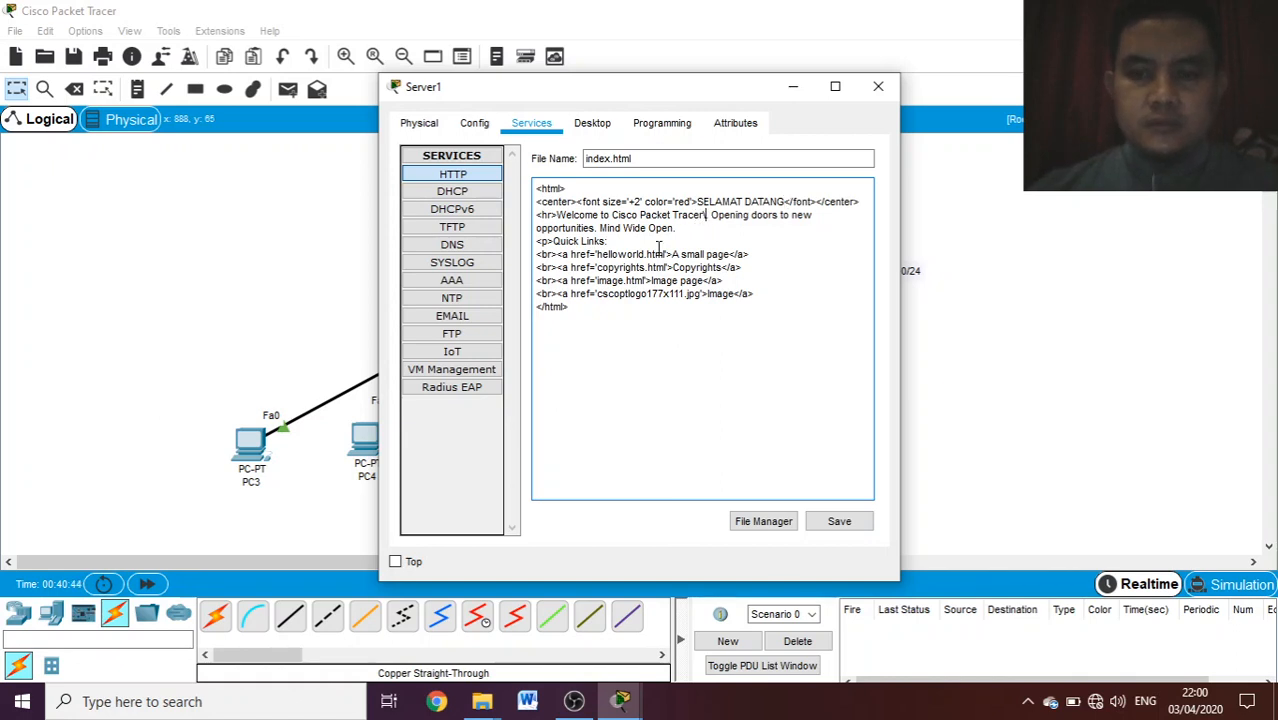
key("BackSpace")
key("BackSpace")
key("BackSpace")
key("BackSpace")
key("BackSpace")
key("BackSpace")
key("BackSpace")
key("BackSpace")
key("BackSpace")
key("BackSpace")
key("BackSpace")
key("BackSpace")
key("BackSpace")
key("BackSpace")
key("BackSpace")
key("BackSpace")
key("BackSpace")
key("BackSpace")
key("BackSpace")
key("BackSpace")
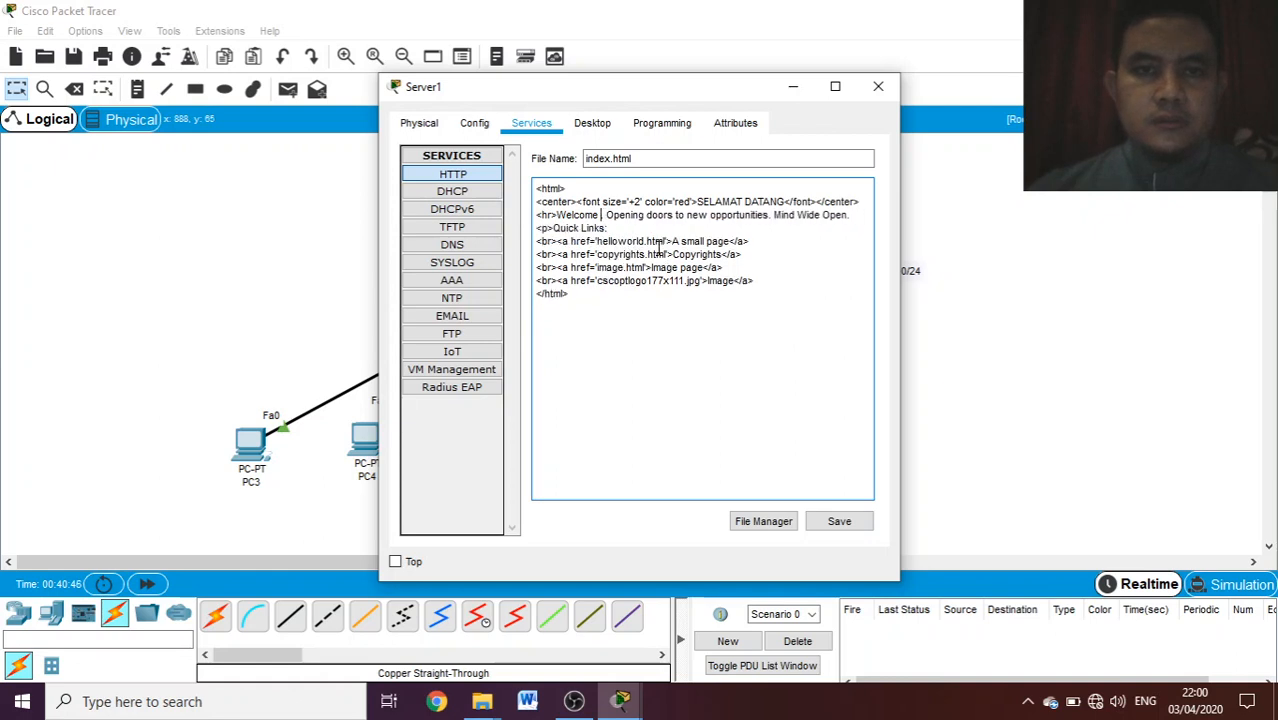
key("BackSpace")
key("BackSpace")
key("BackSpace")
key("BackSpace")
key("BackSpace")
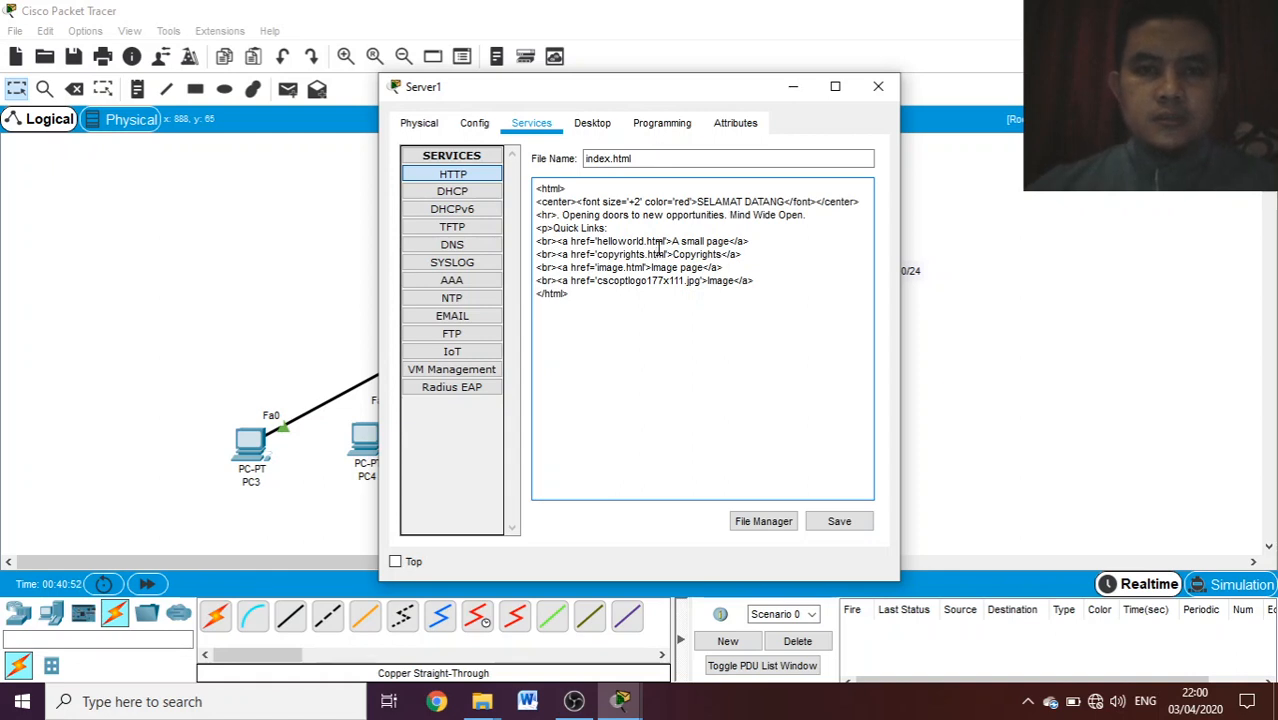
left_click(659, 250)
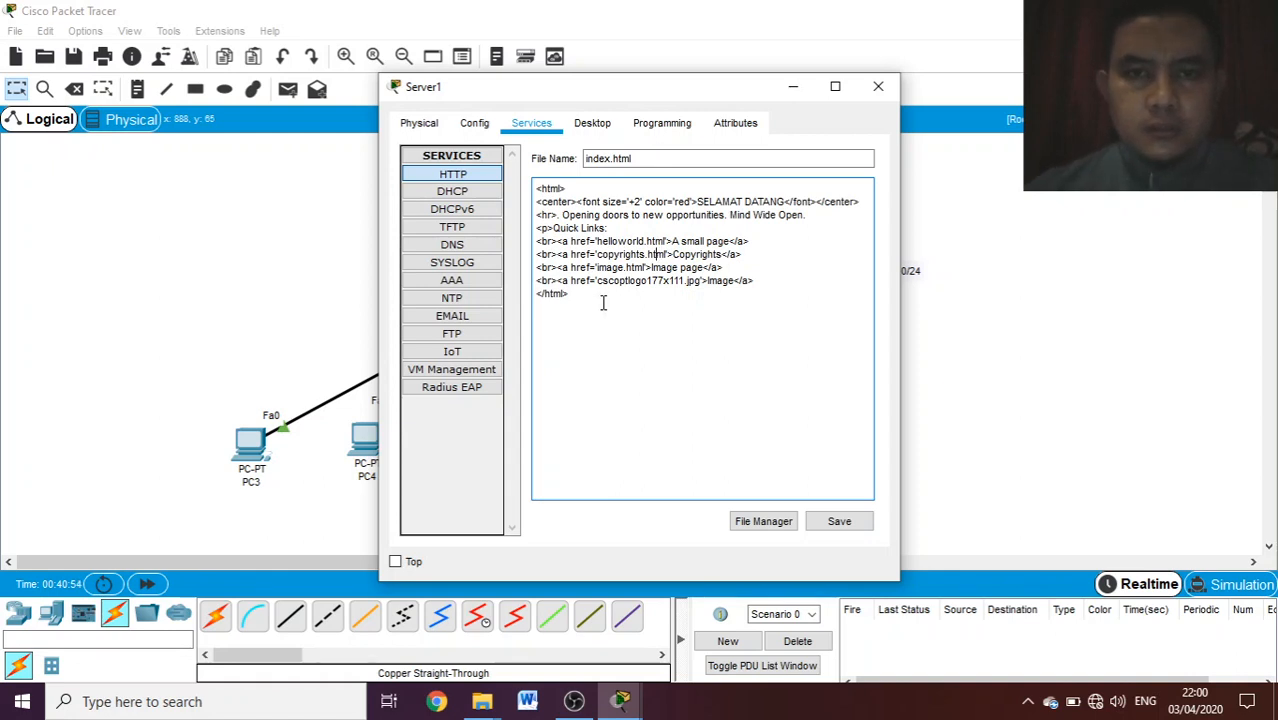
type("Welcome to Cisco Packet Tracer")
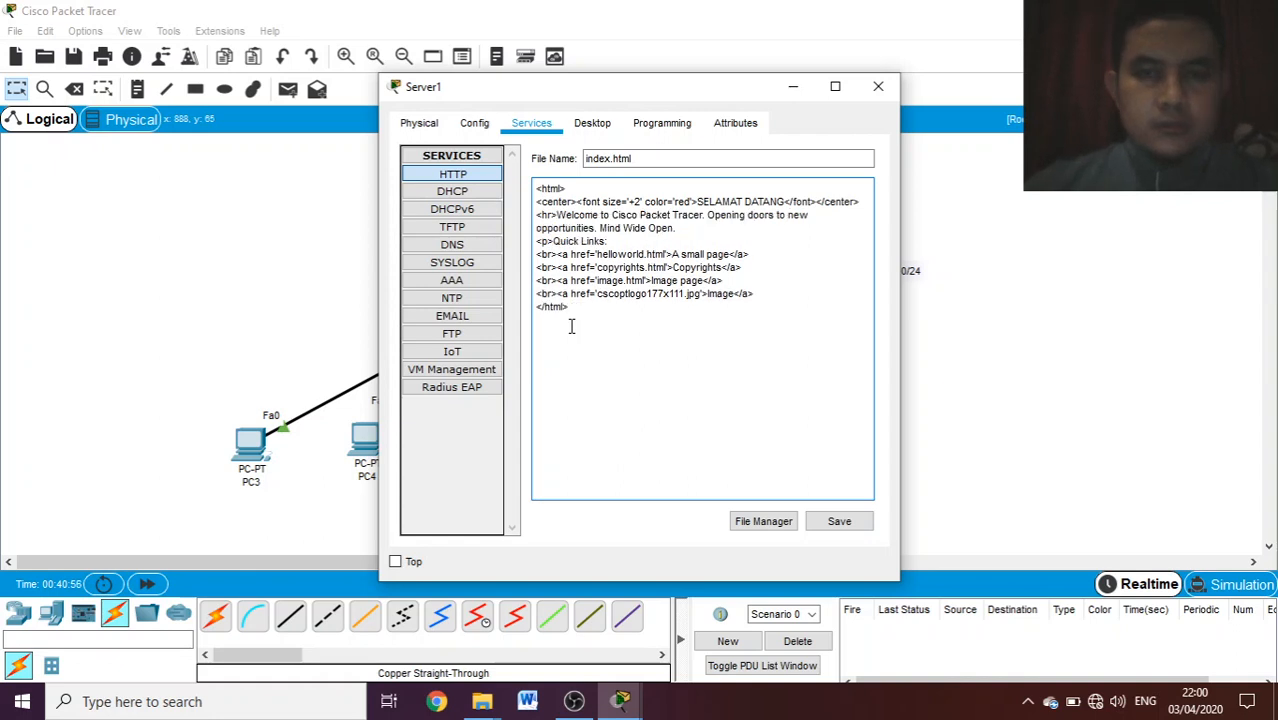
- Replace the welcome phrase after the <hr> tag in index.html with "SEKOLAH.MU", keeping the "Opening doors to new opportunities" sentence
key("BackSpace")
key("BackSpace")
key("BackSpace")
key("BackSpace")
key("BackSpace")
key("BackSpace")
key("BackSpace")
key("BackSpace")
key("BackSpace")
key("BackSpace")
key("BackSpace")
key("BackSpace")
key("BackSpace")
key("BackSpace")
key("BackSpace")
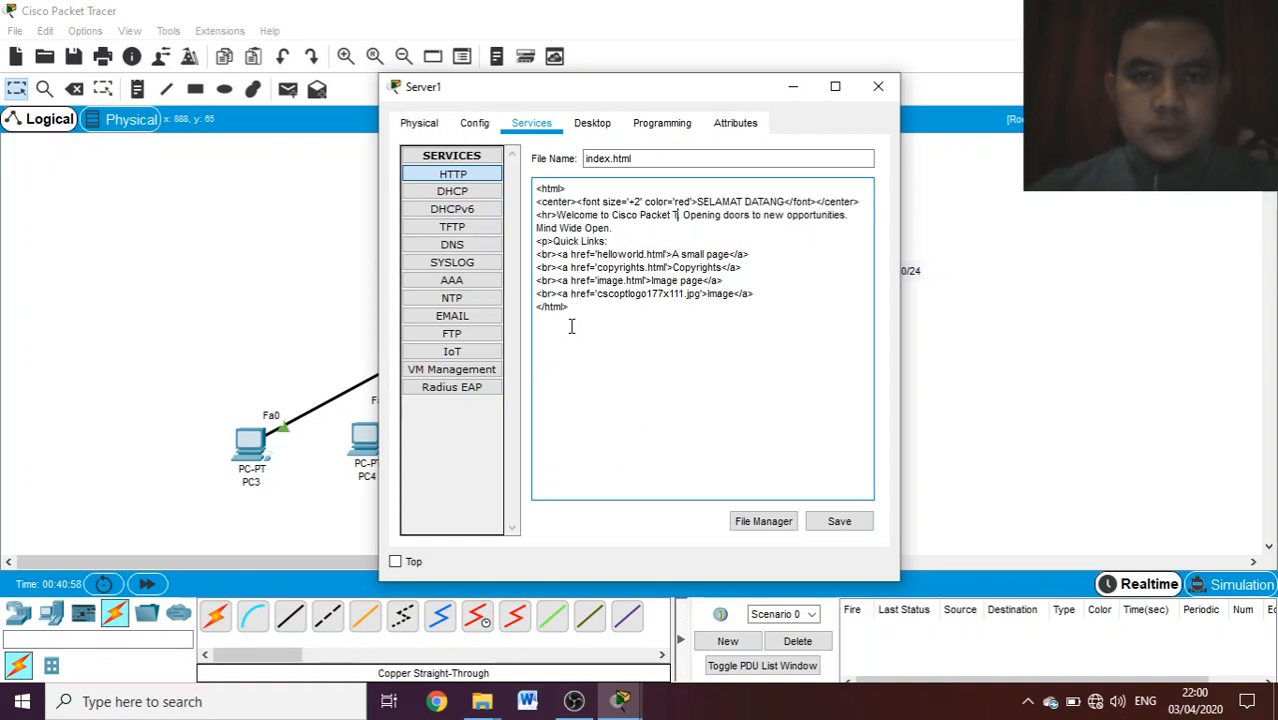
key("BackSpace")
key("BackSpace")
key("BackSpace")
key("BackSpace")
key("BackSpace")
key("BackSpace")
key("BackSpace")
key("BackSpace")
key("BackSpace")
key("BackSpace")
key("BackSpace")
key("BackSpace")
key("BackSpace")
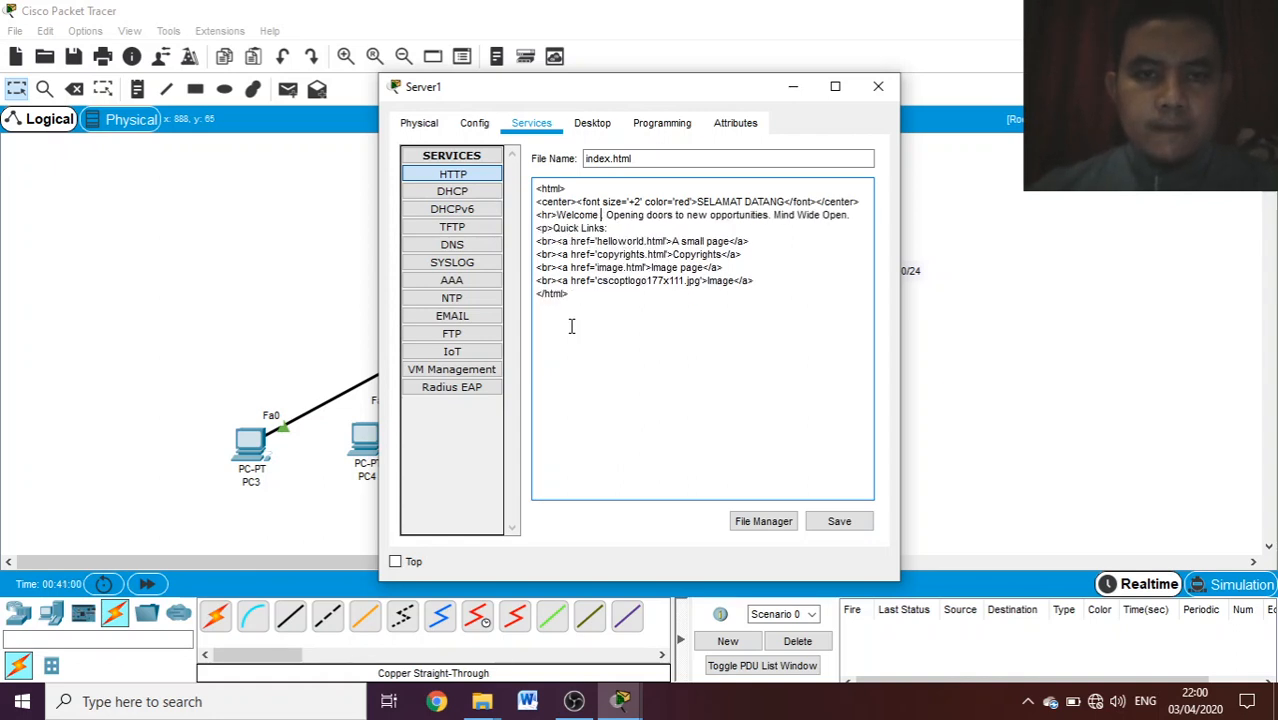
key("BackSpace")
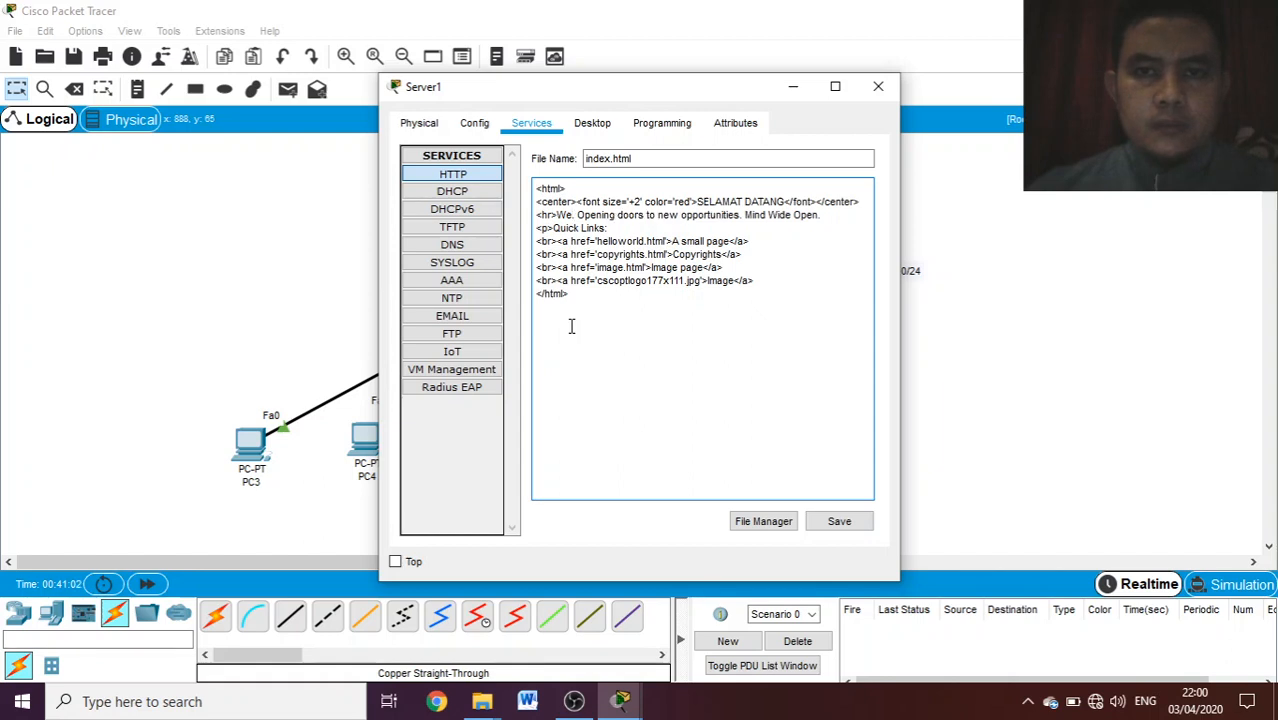
key("BackSpace")
key("BackSpace")
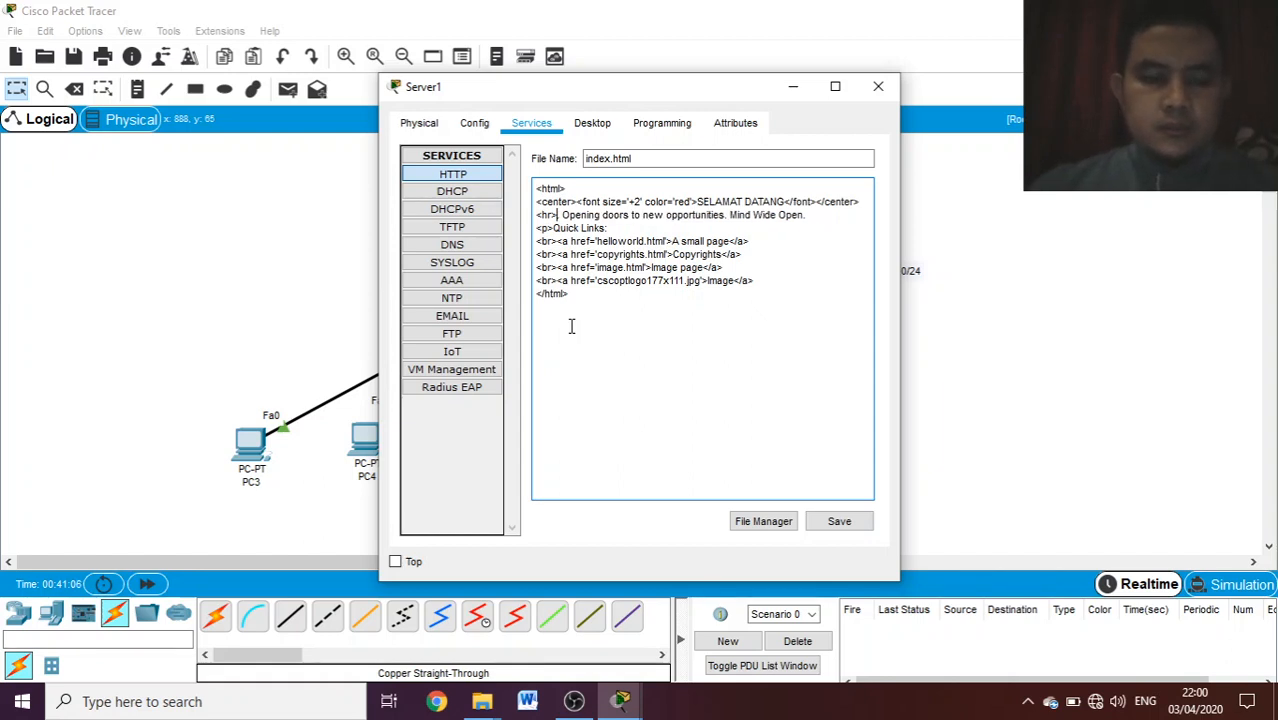
type("SEKOLAH.")
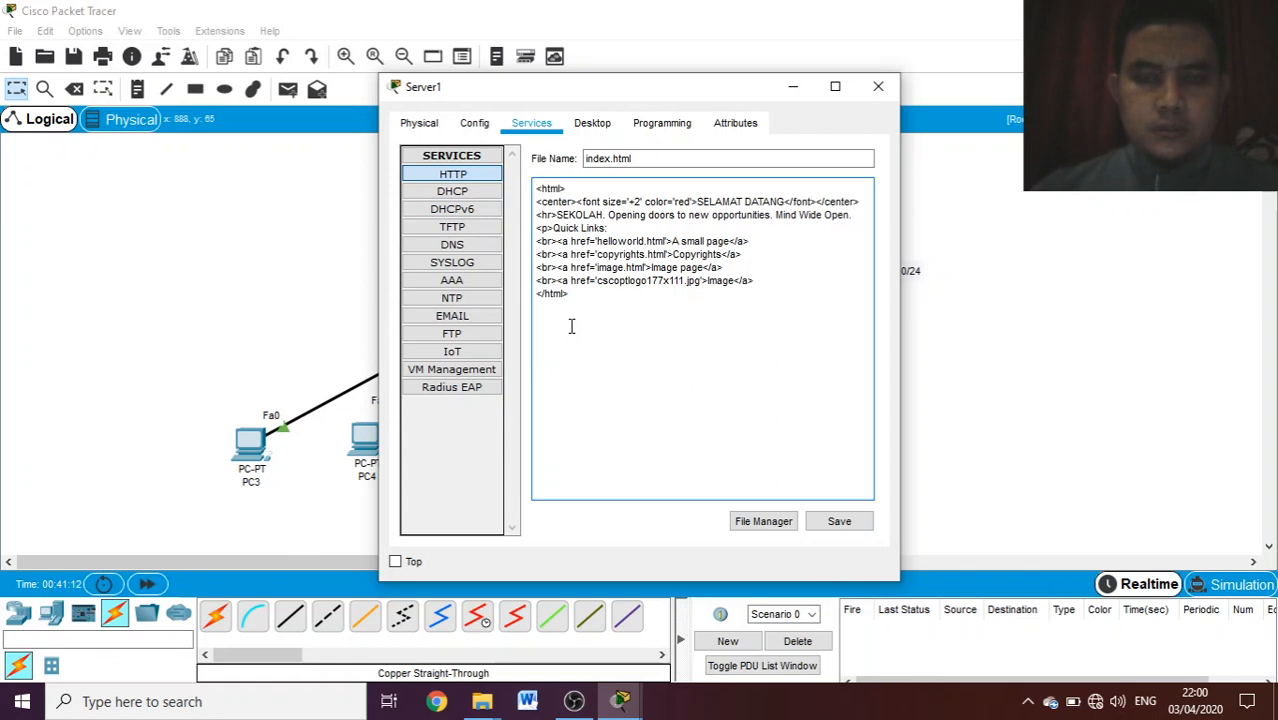
type("MU")
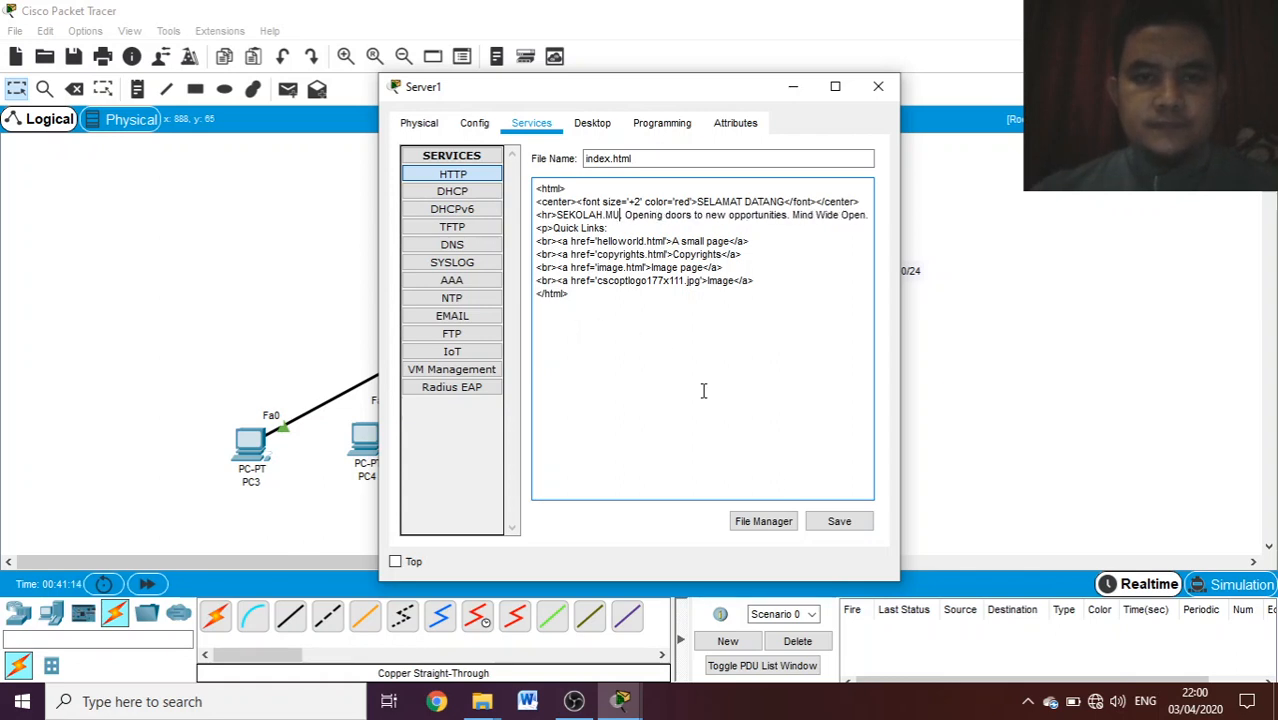
- Save index.html over the existing file and close Server1's window
left_click(839, 523)
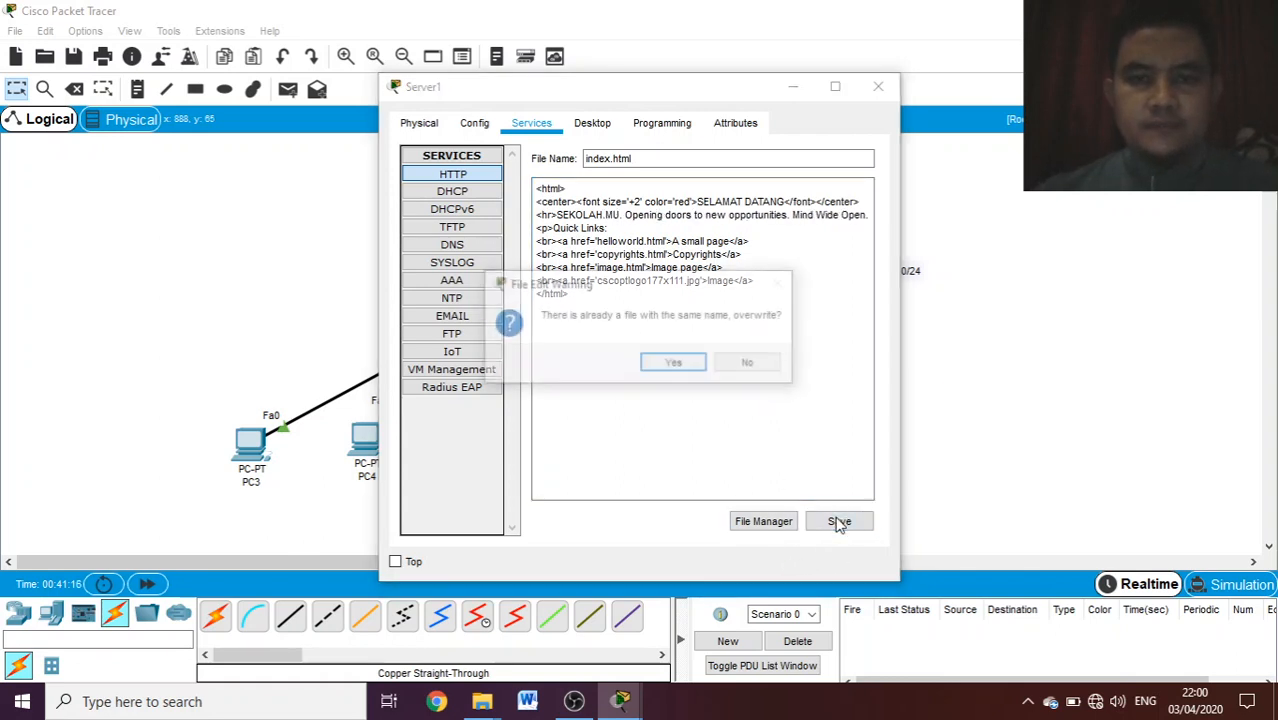
left_click(687, 362)
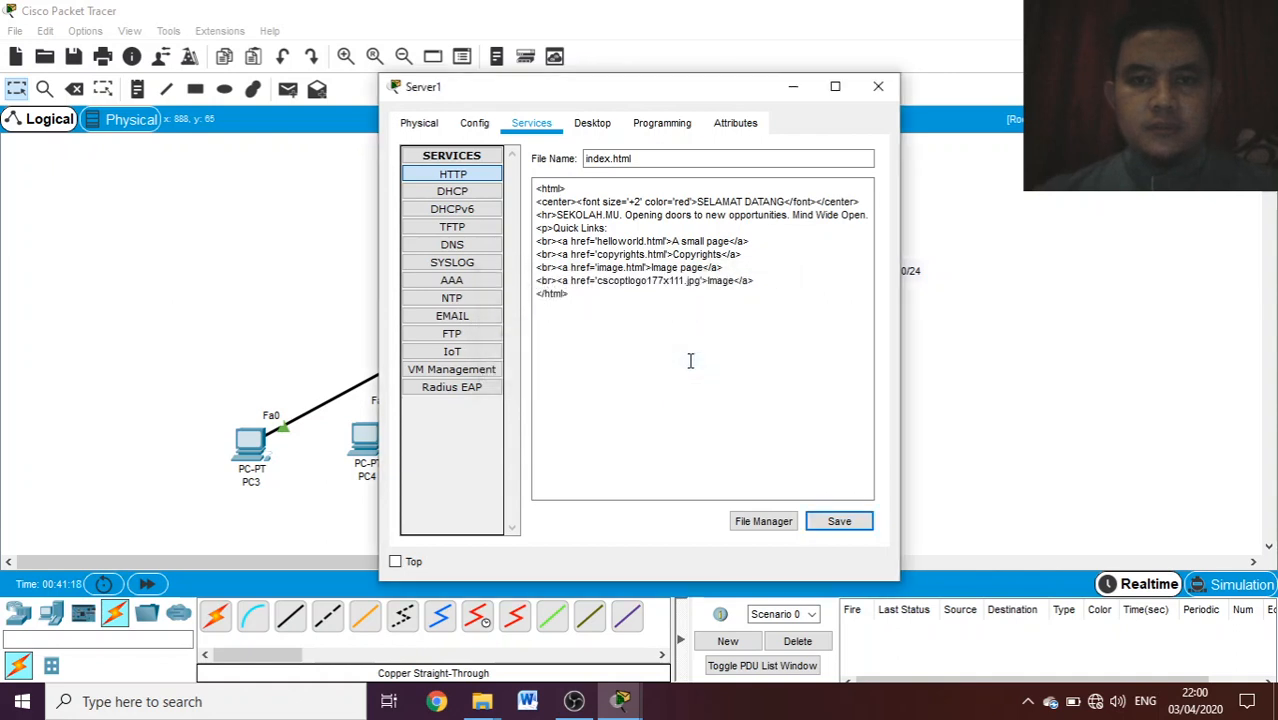
left_click(843, 528)
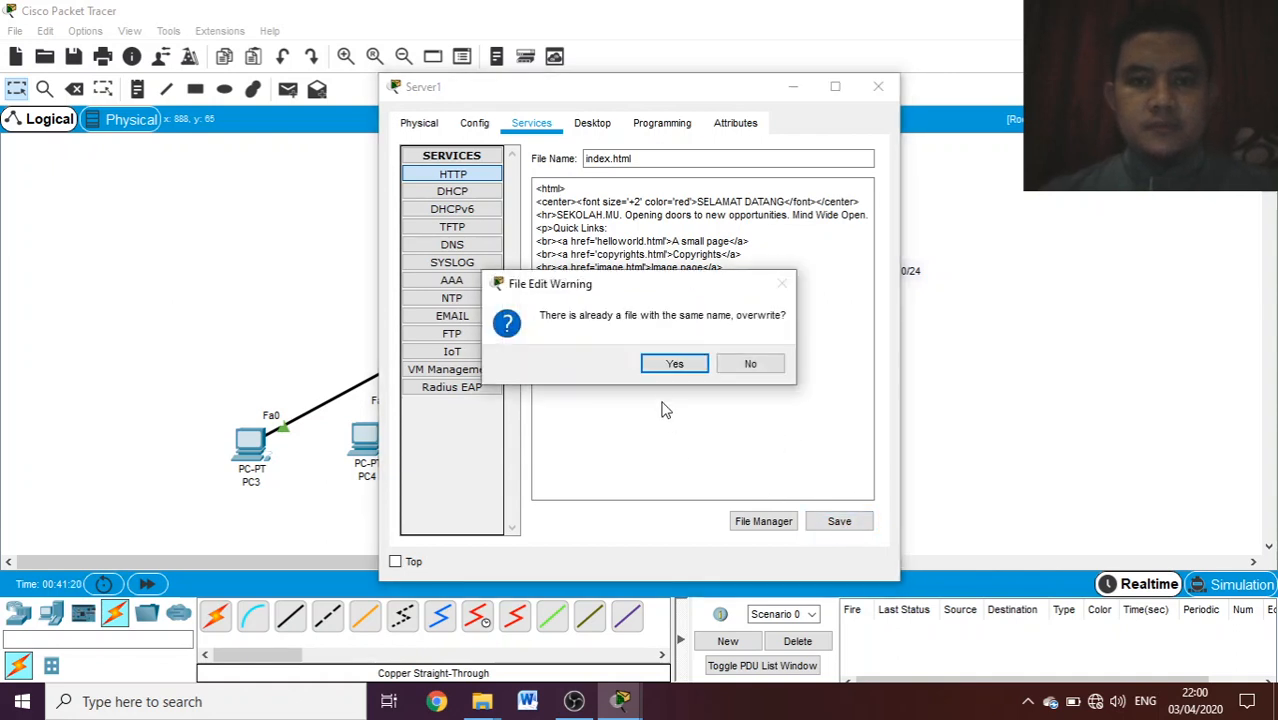
left_click(664, 366)
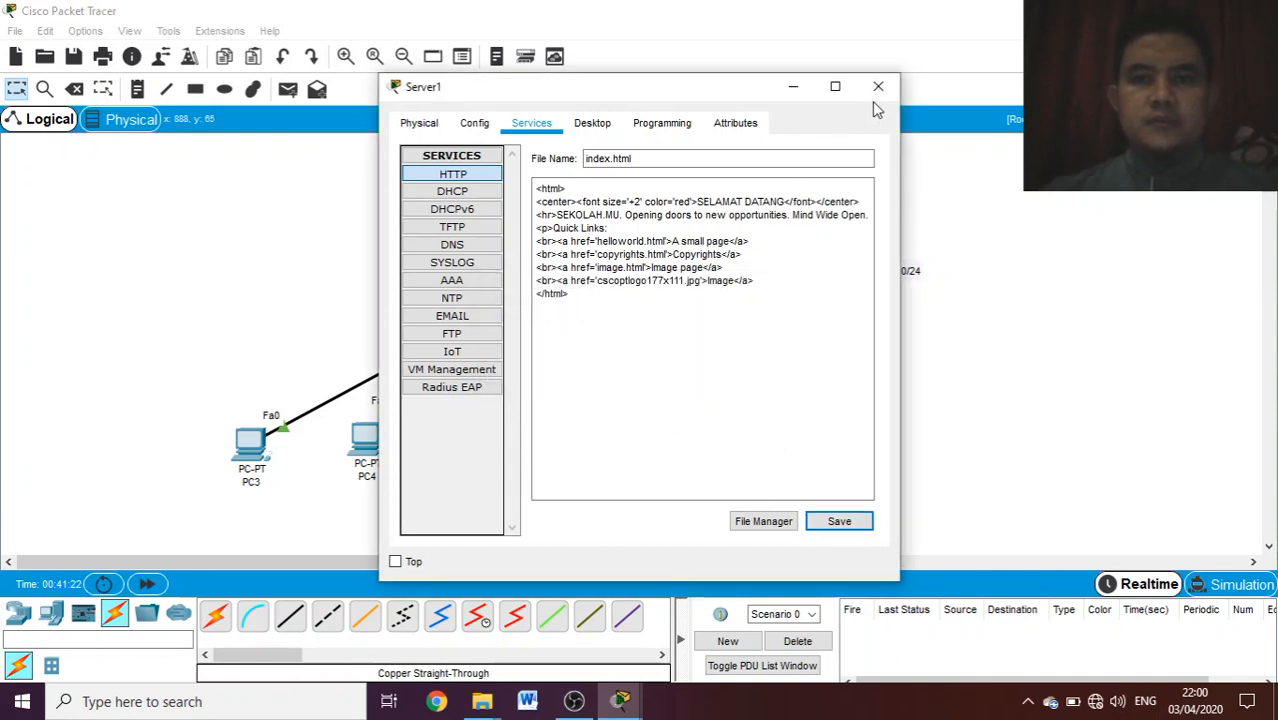
left_click(878, 90)
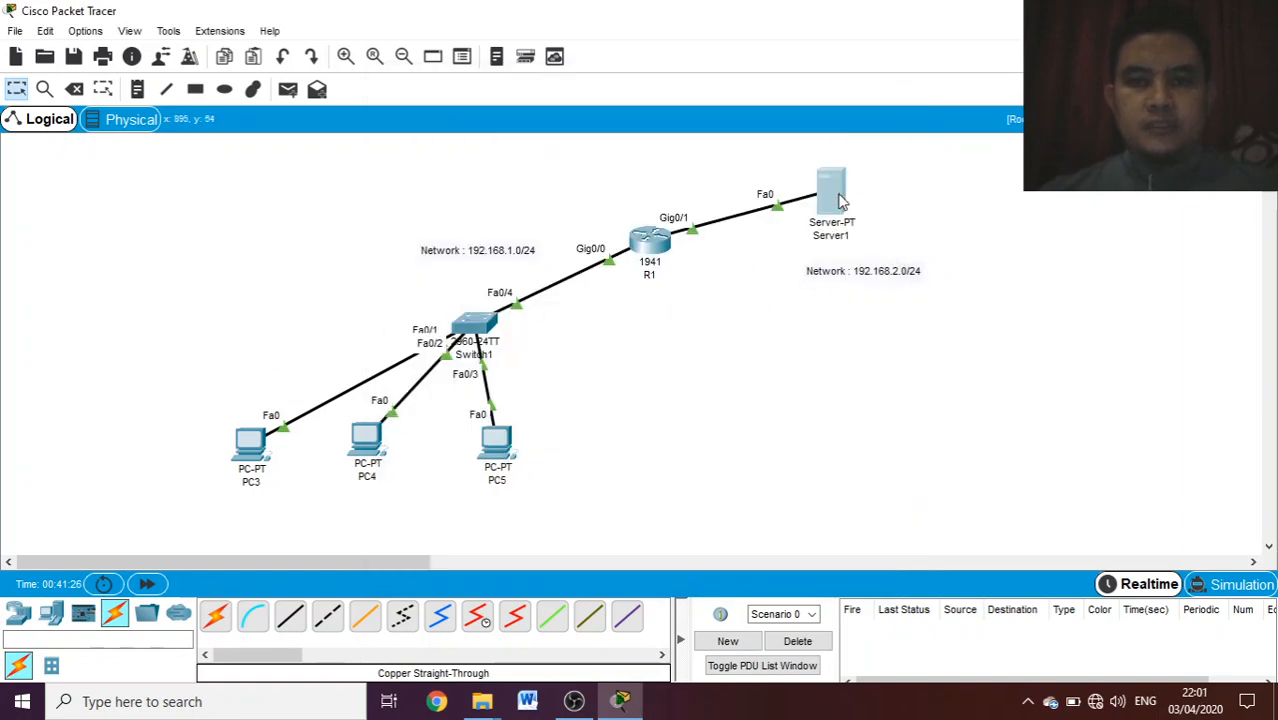
- Load the server's page at 192.168.2.2 in PC3's web browser to check it, and close PC3's window
left_click(250, 443)
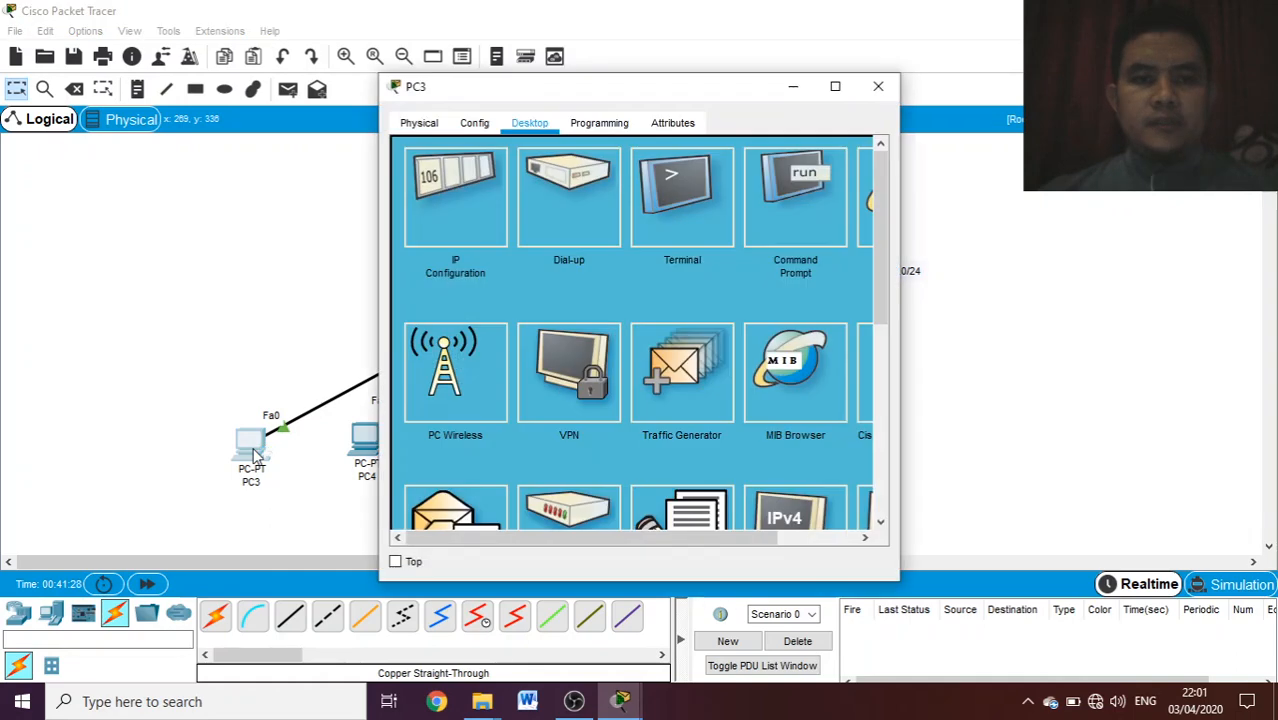
left_click(770, 206)
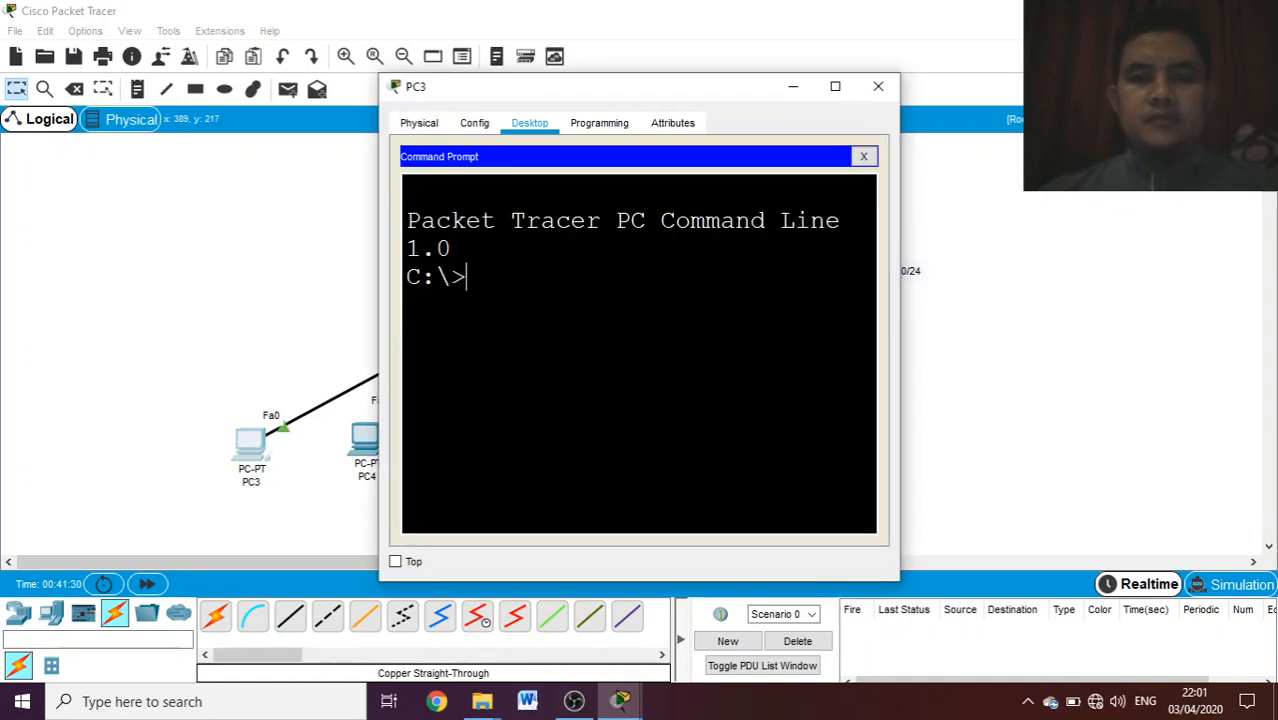
left_click(864, 160)
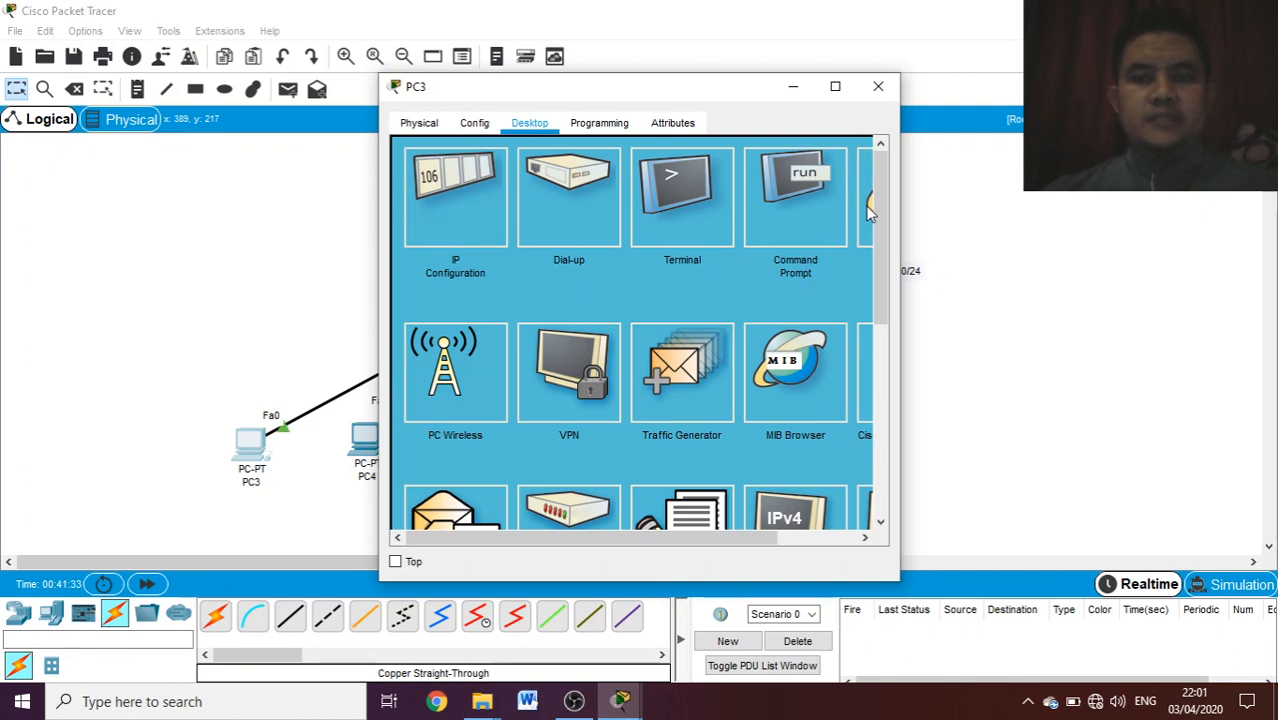
left_click(870, 206)
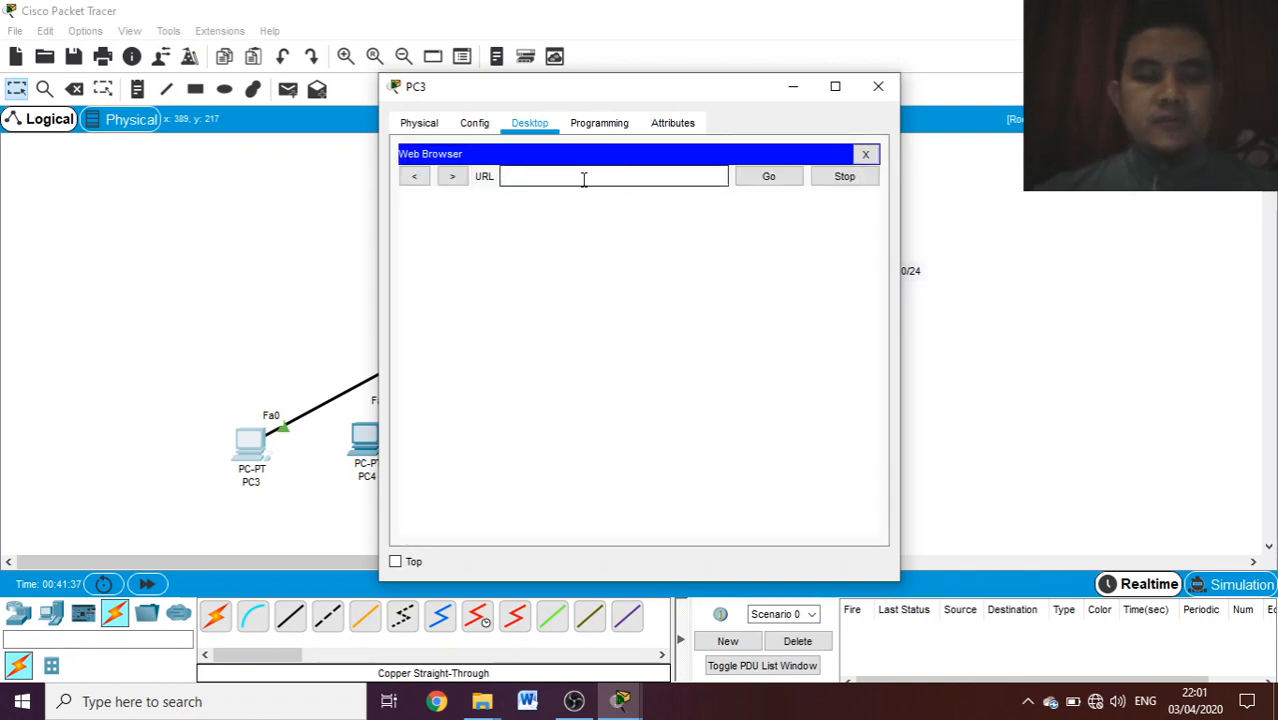
type("192.168.2.2")
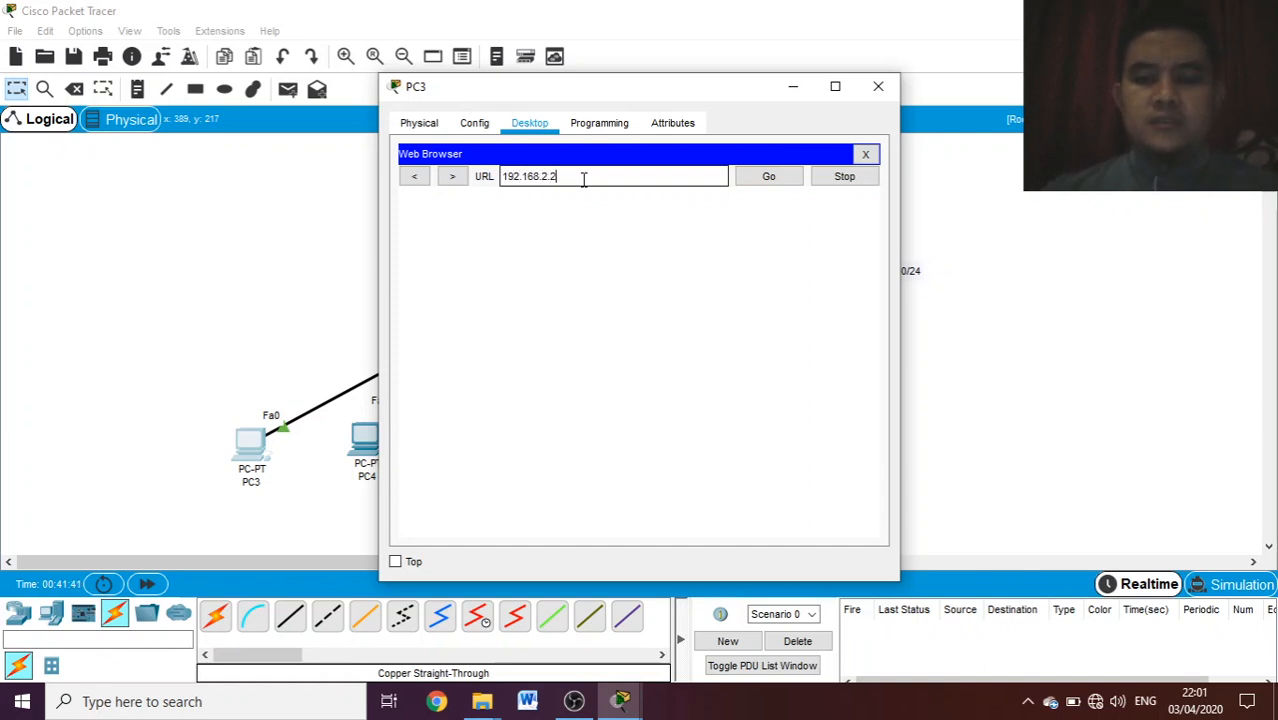
key("Return")
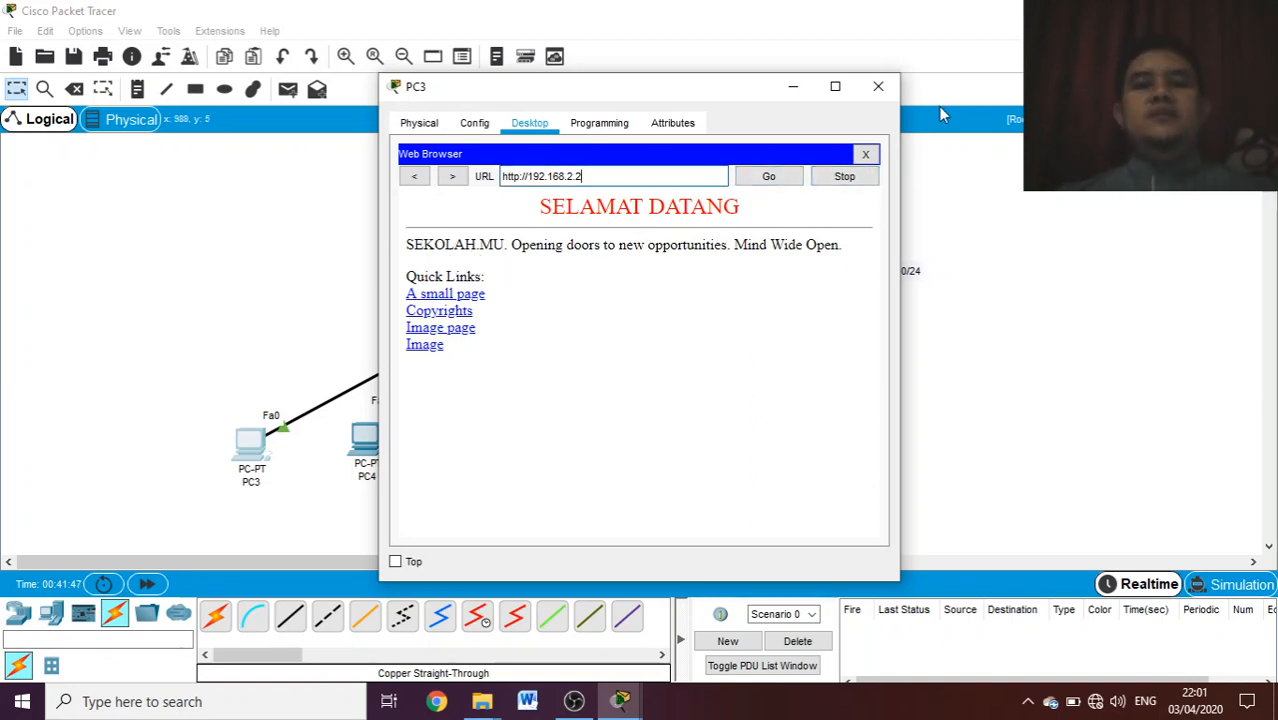
left_click(891, 90)
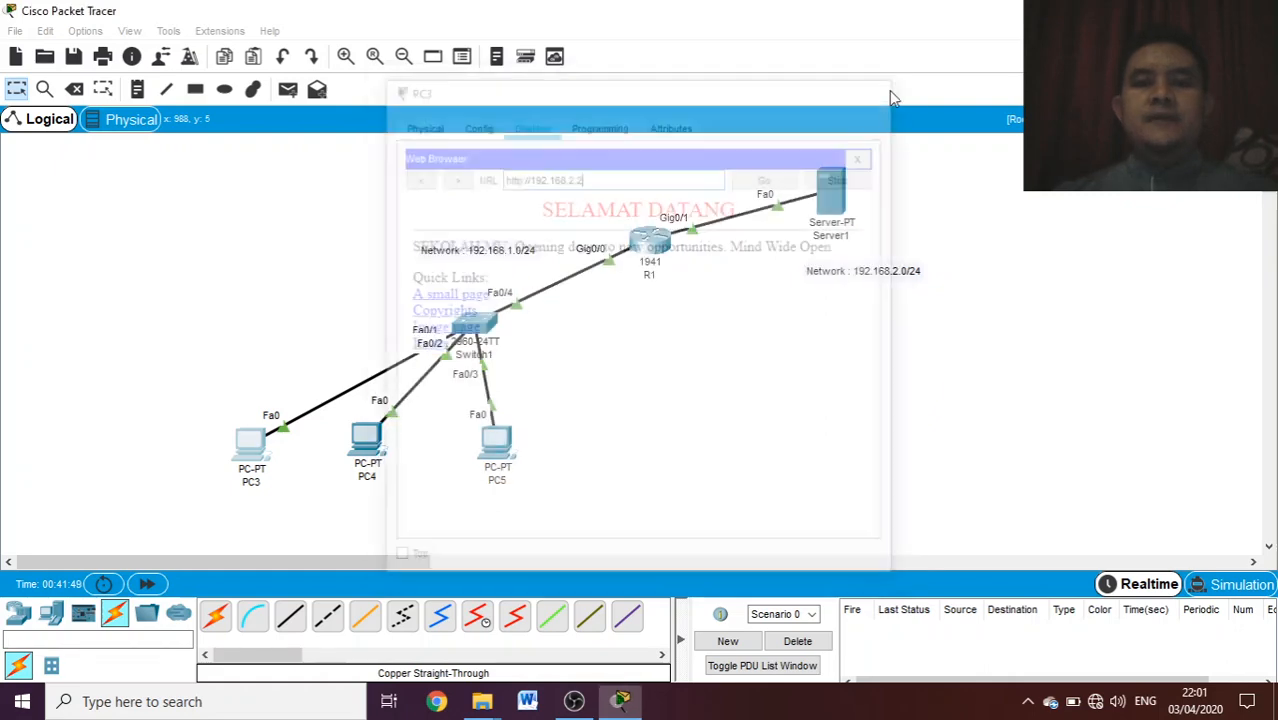
- Add a DNS A record on Server1 that maps the name sekolah.mu to the address 192.168.2.2
left_click(836, 206)
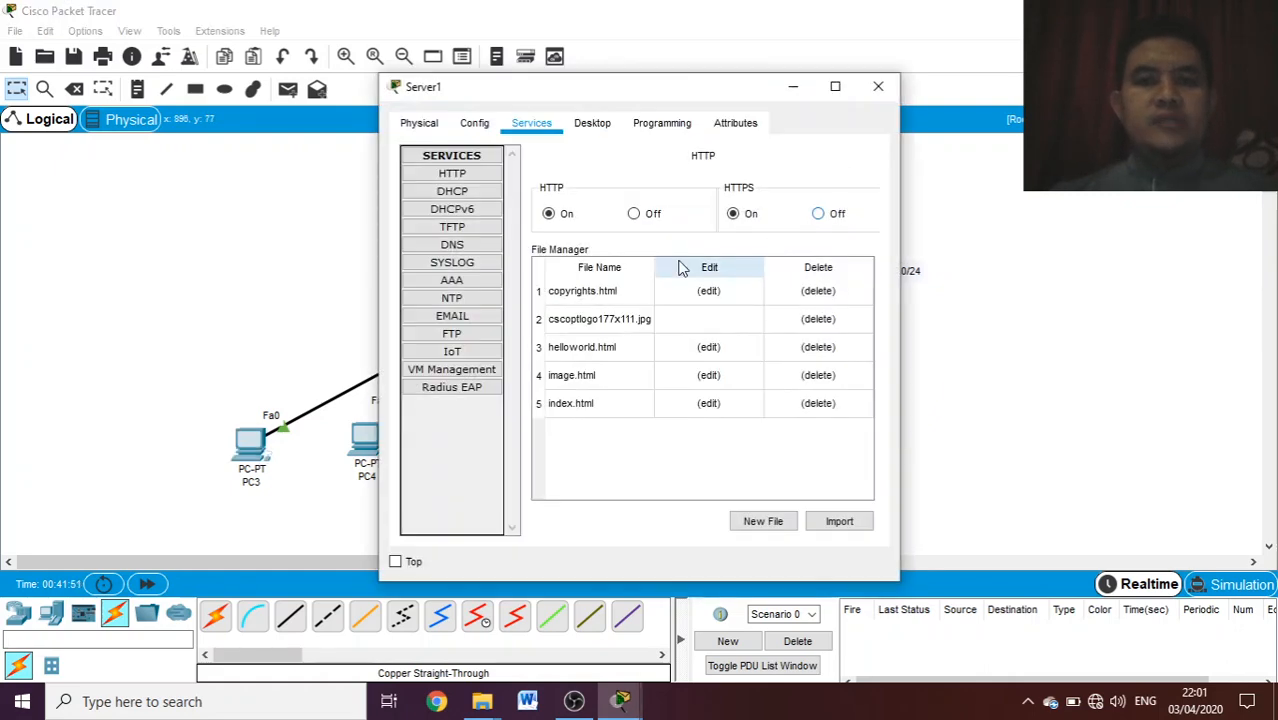
left_click(467, 244)
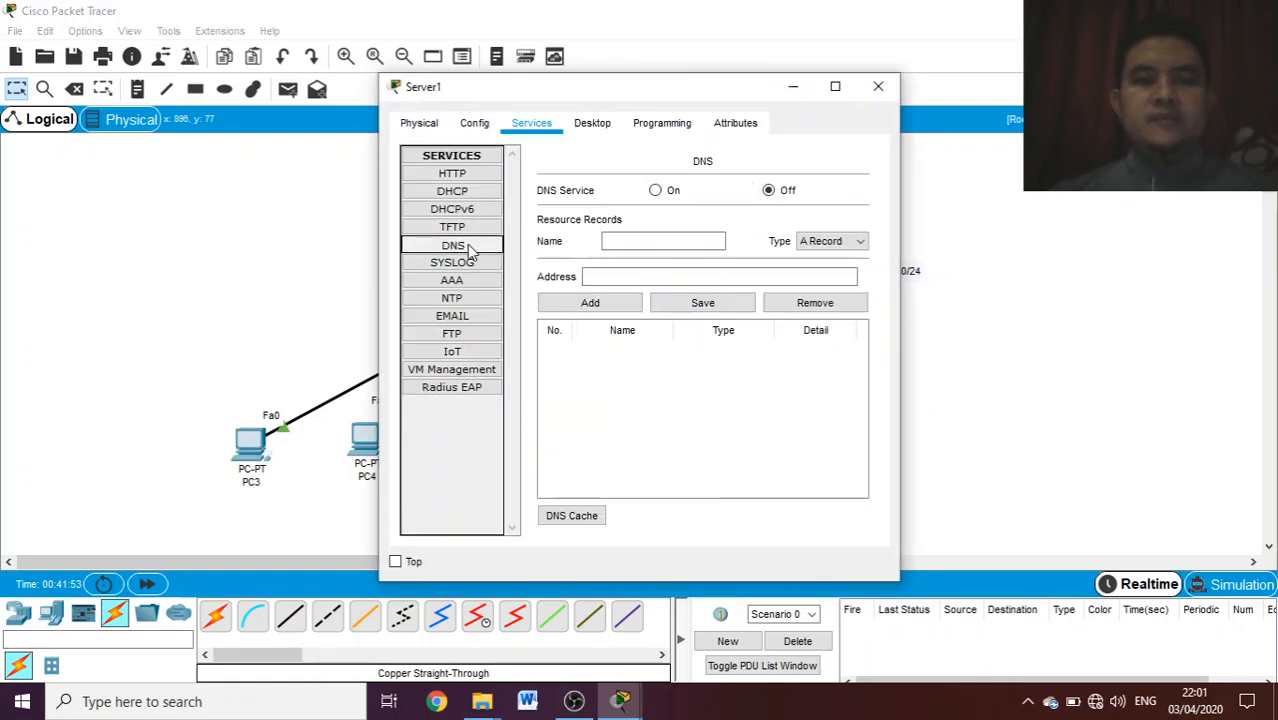
left_click(603, 243)
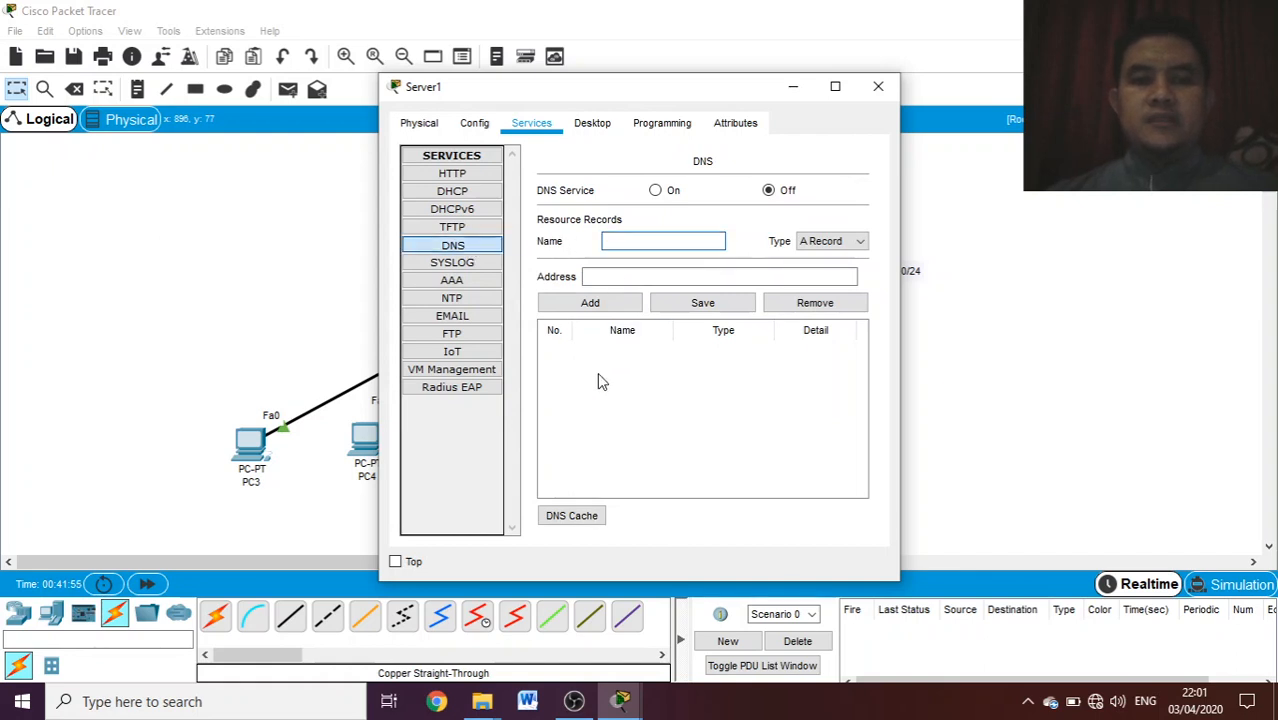
type("SEKOLAH")
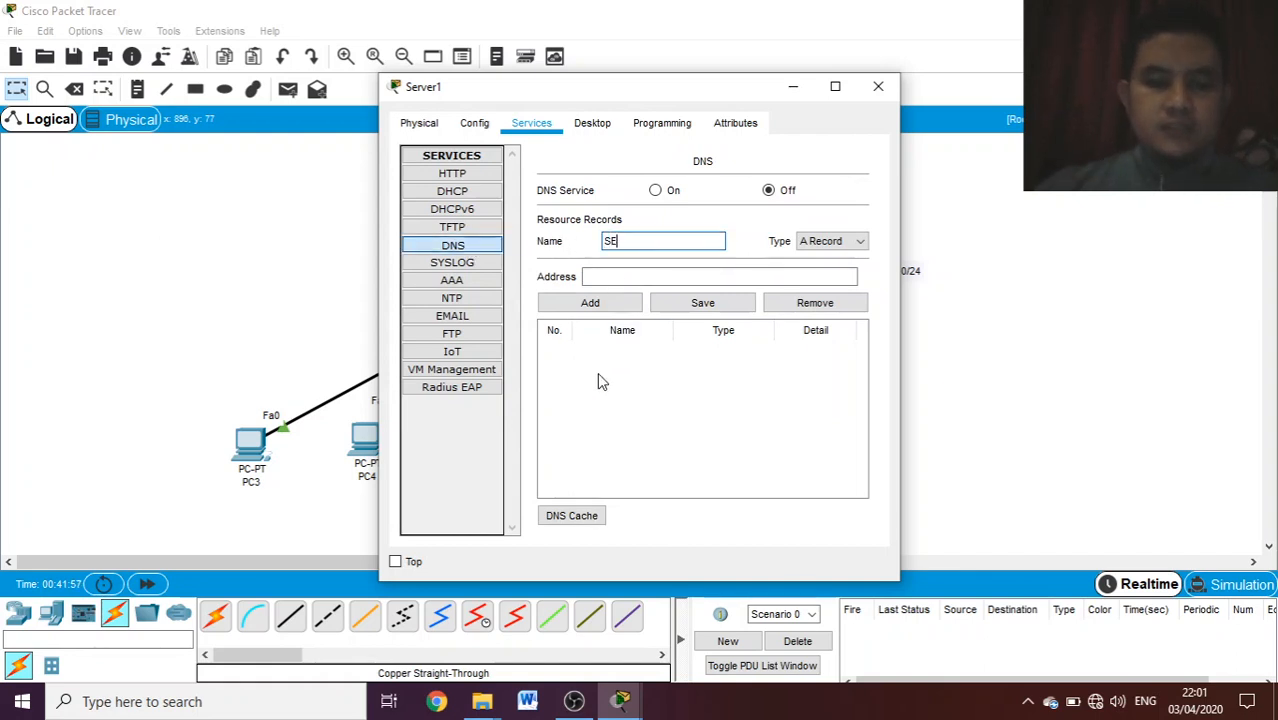
key("BackSpace")
key("BackSpace")
key("BackSpace")
key("BackSpace")
key("BackSpace")
key("BackSpace")
key("BackSpace")
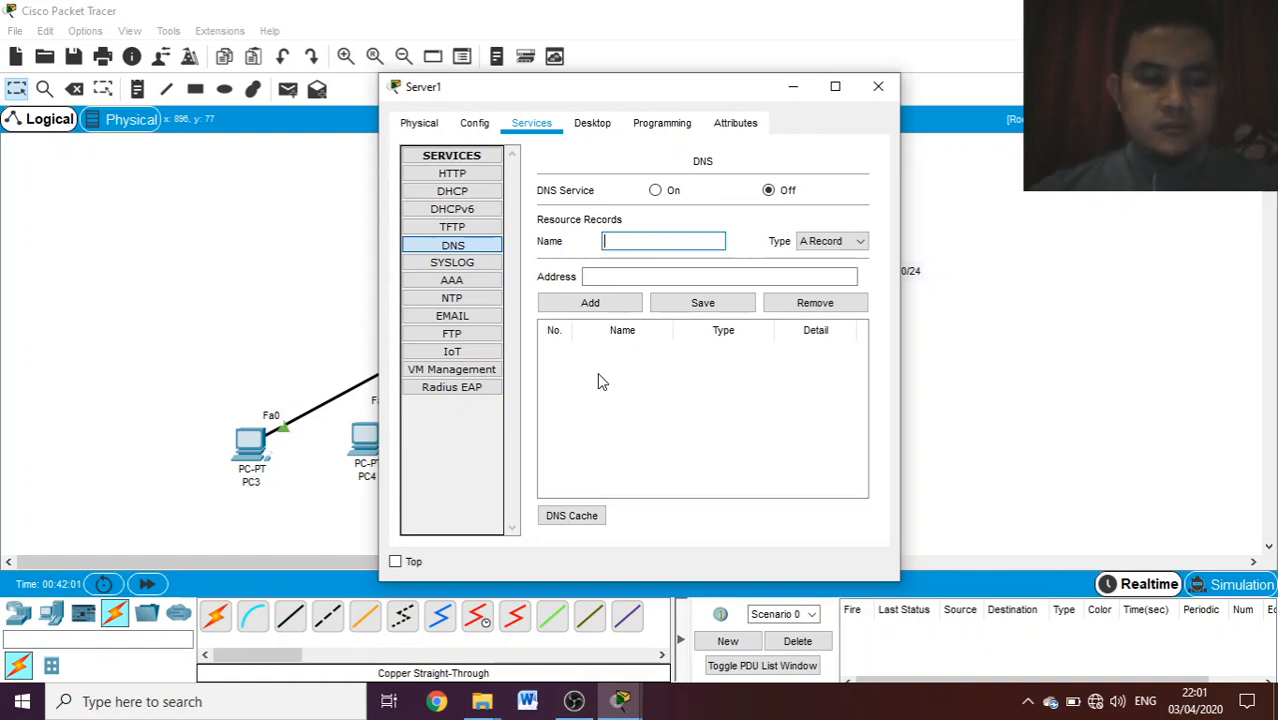
type("sekol")
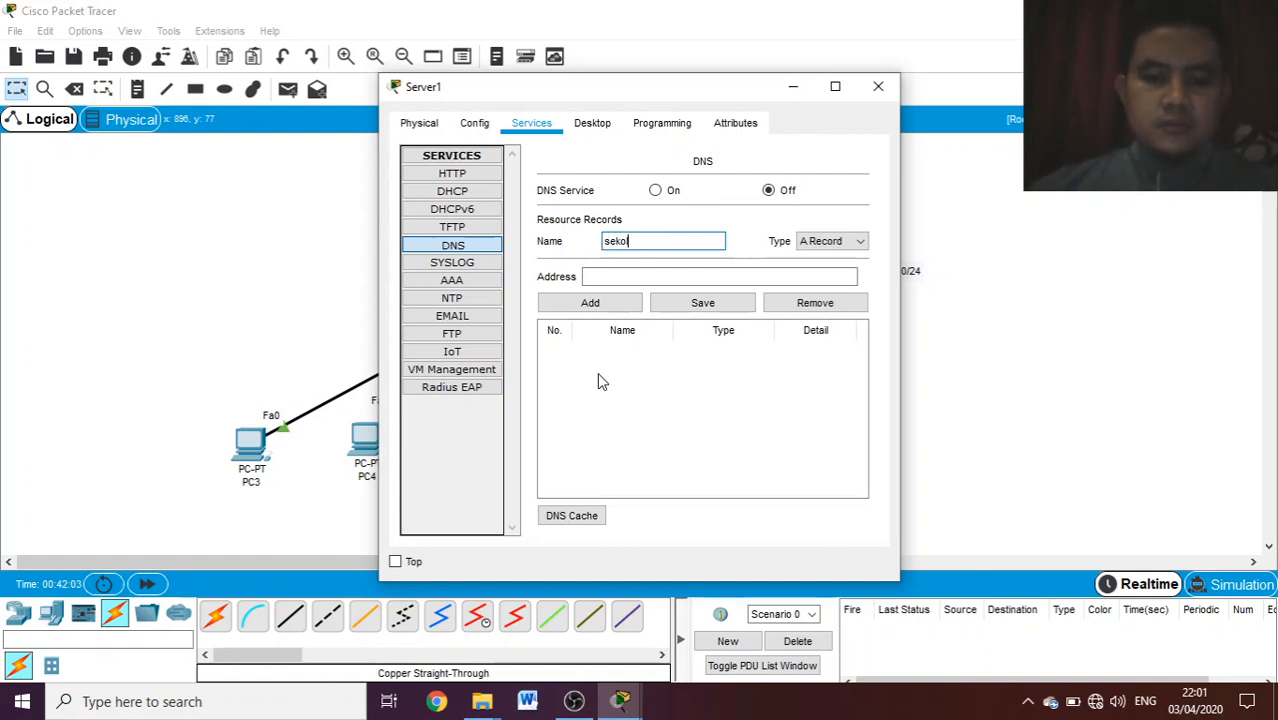
type("ah.mu")
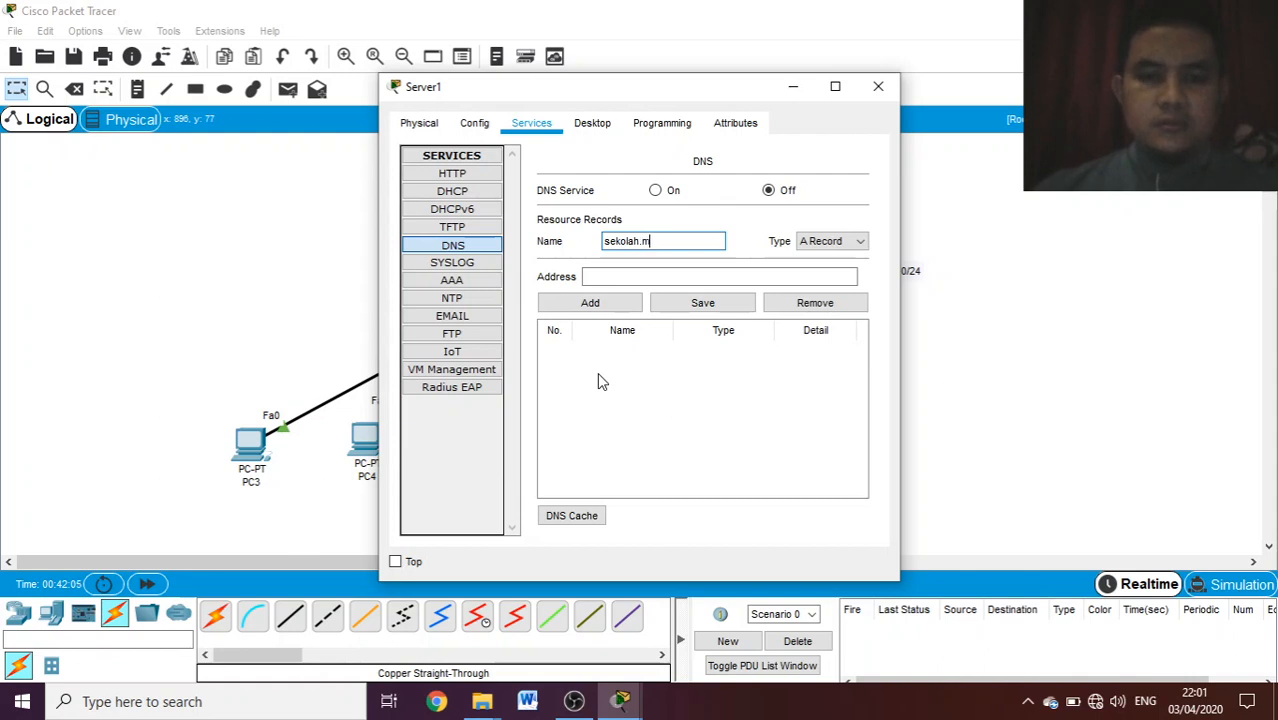
left_click(612, 278)
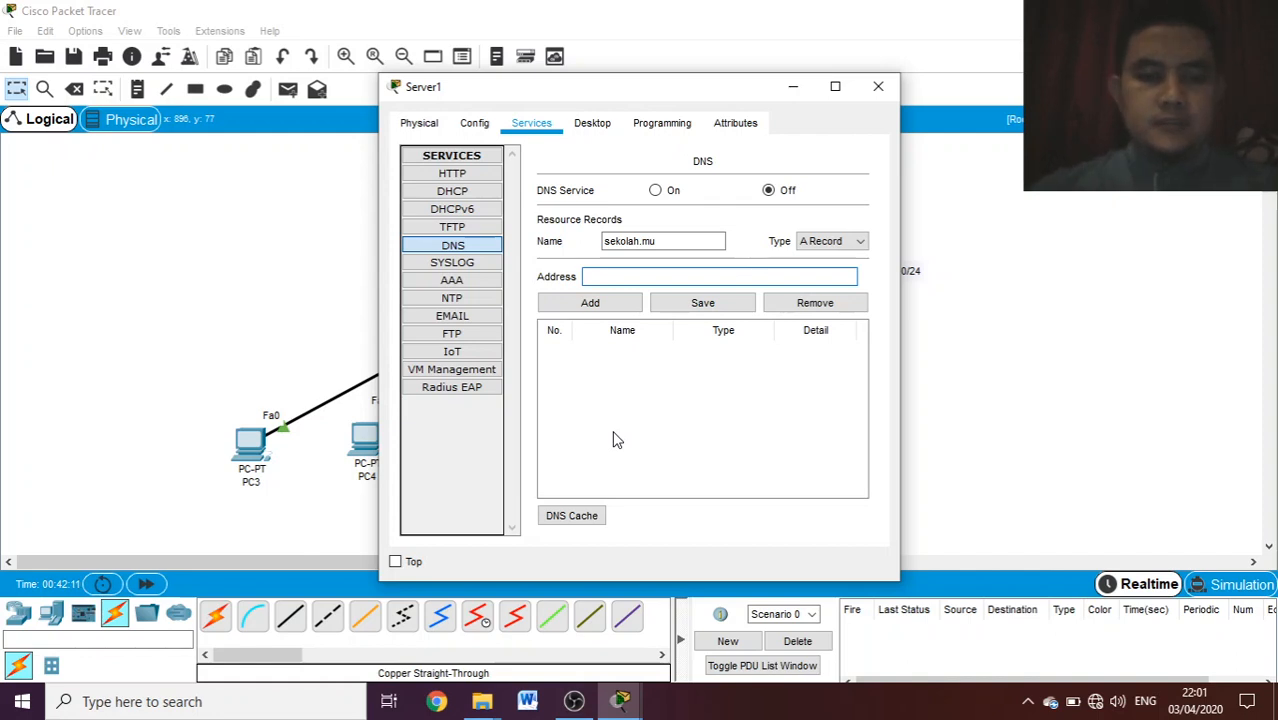
type("192.168.2.2")
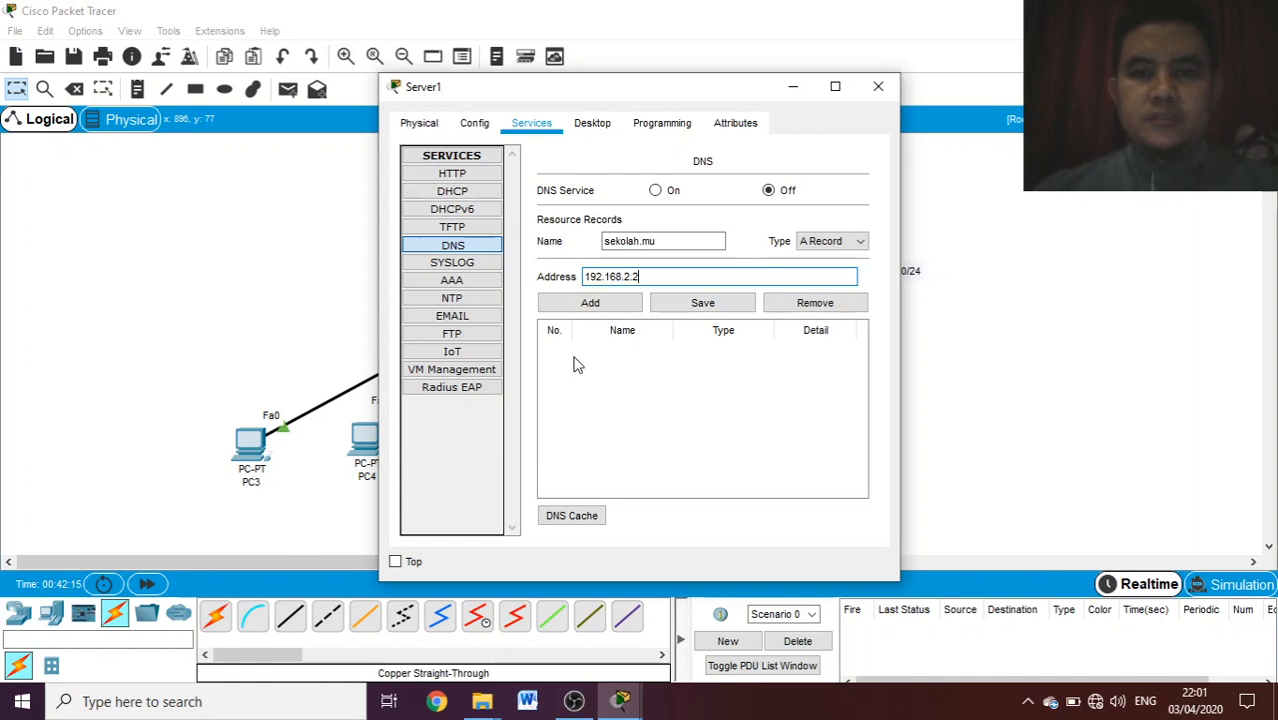
left_click(602, 308)
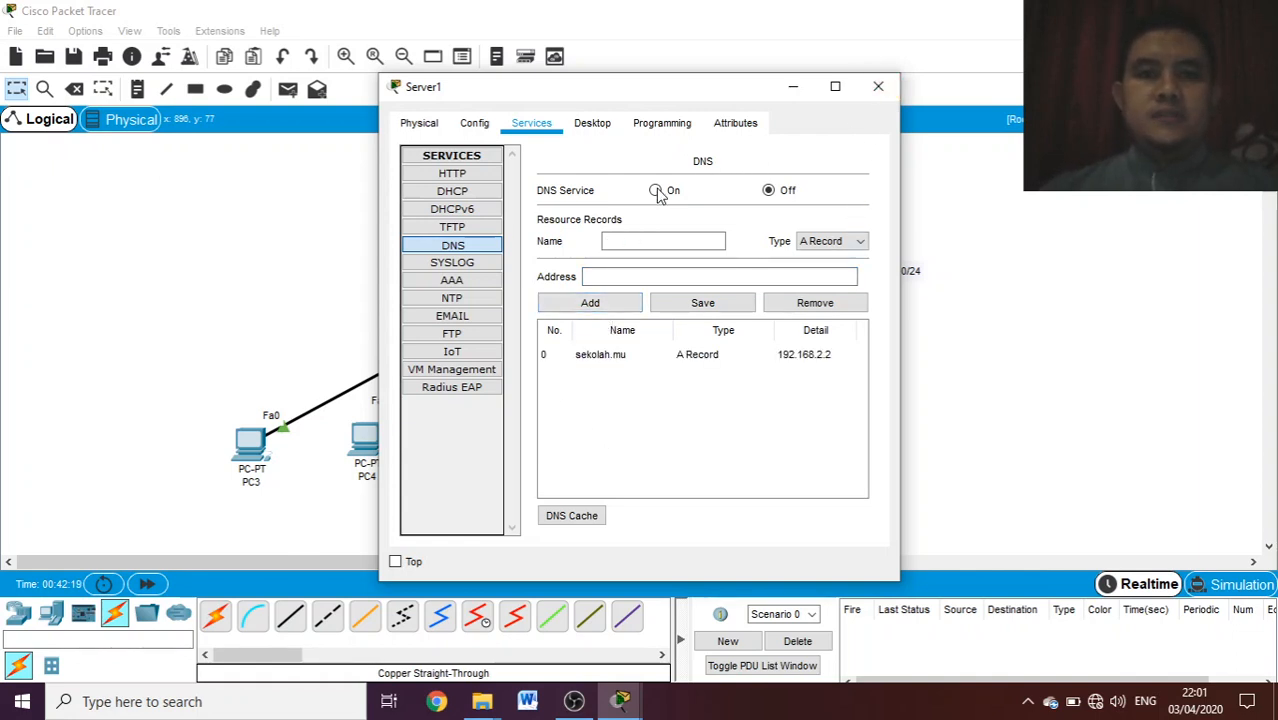
- Turn on Server1's DNS service, save the sekolah.mu record and close the server's window
left_click(641, 357)
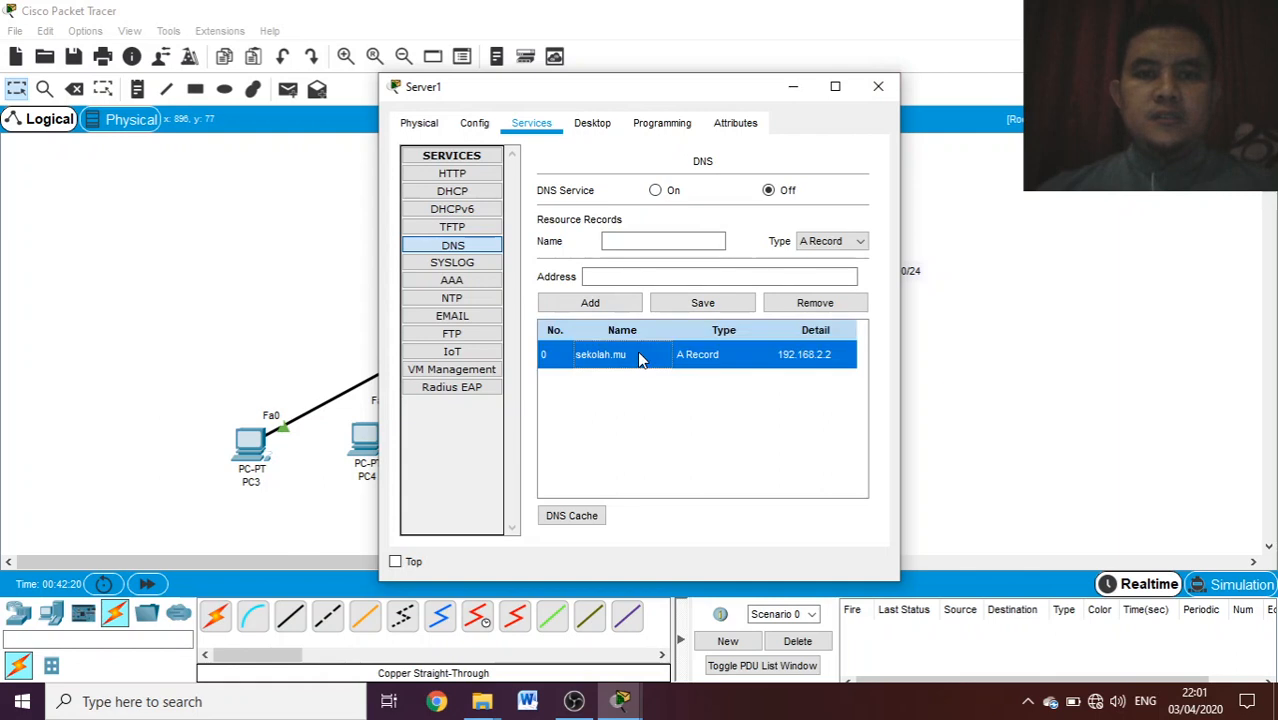
left_click(657, 195)
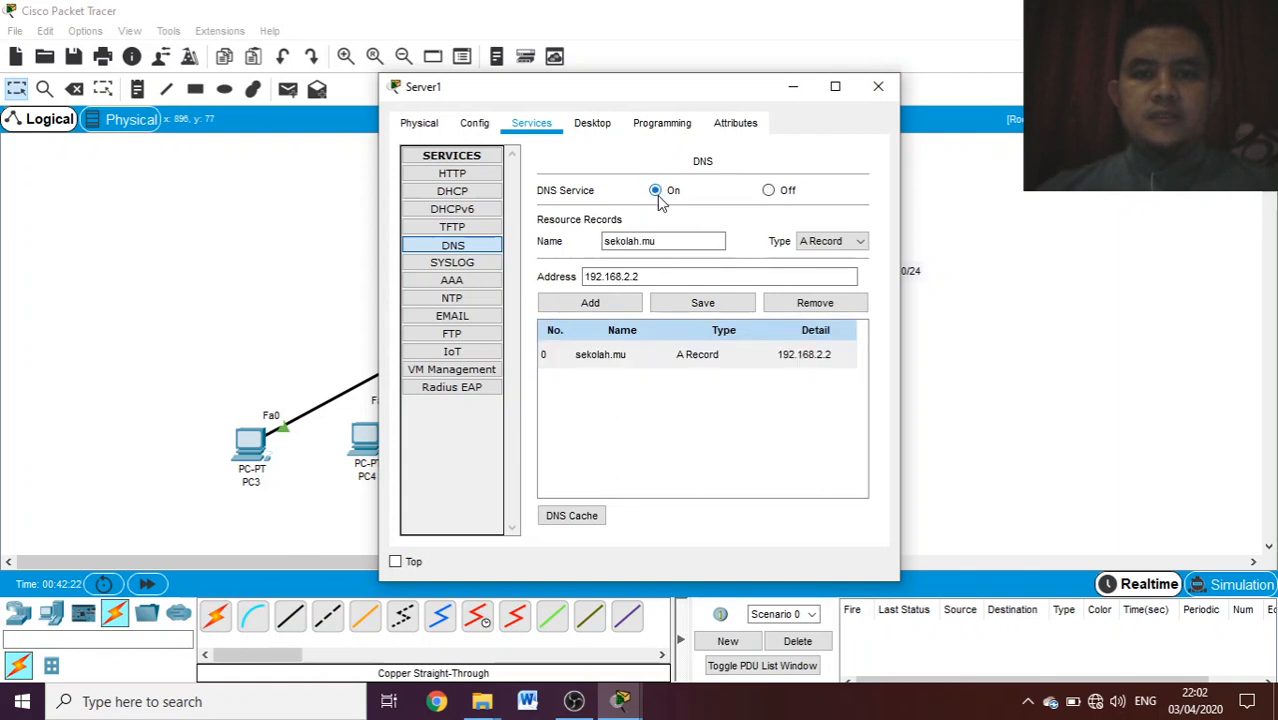
left_click(697, 305)
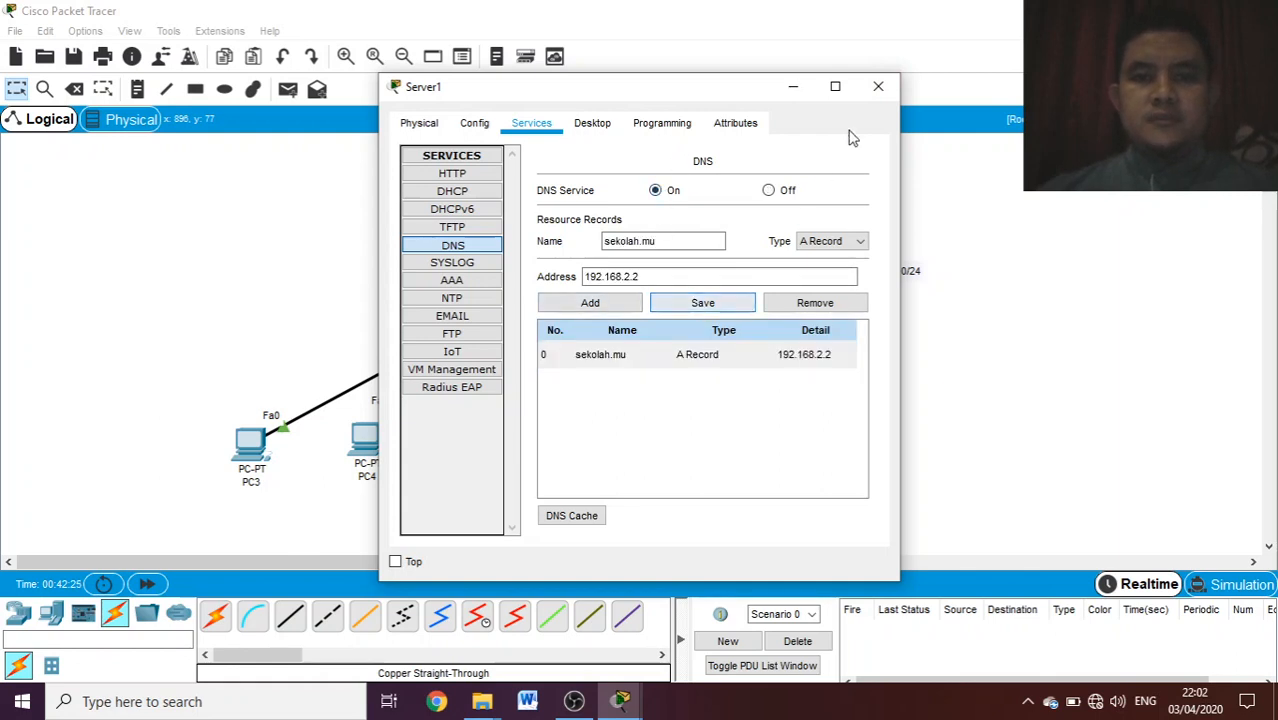
left_click(878, 89)
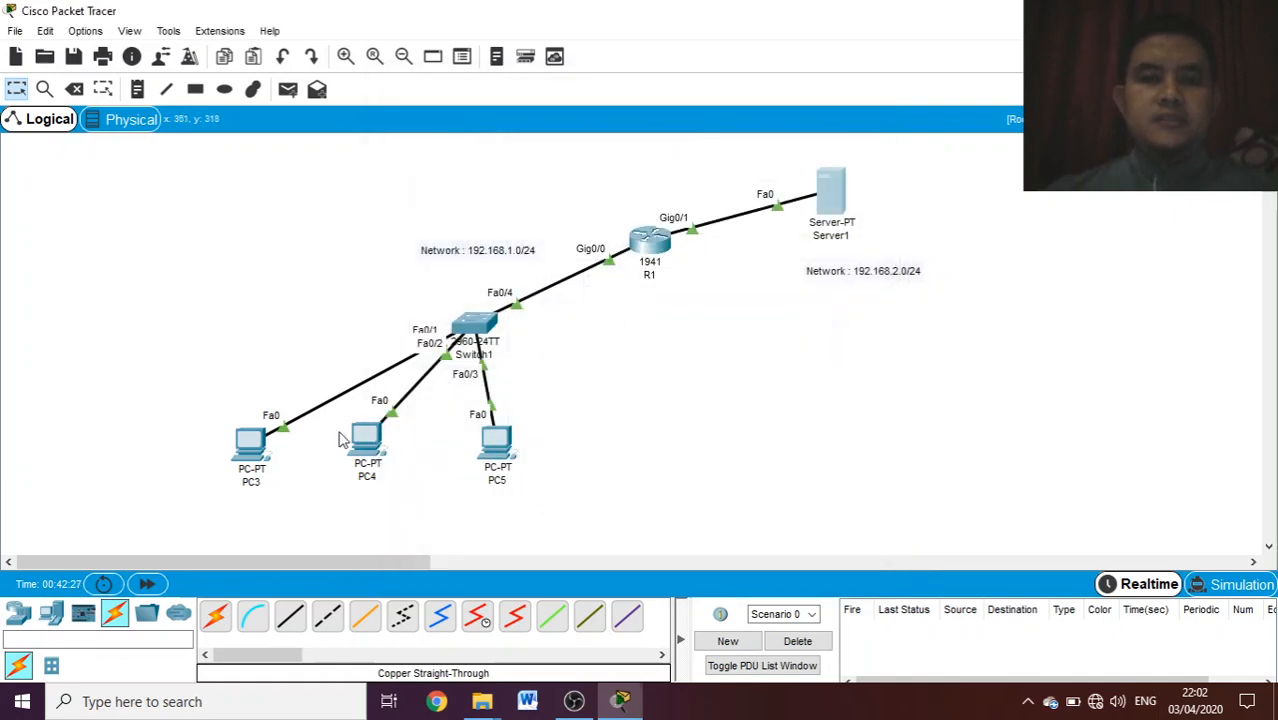
- Load sekolah.mu in PC3's web browser to check the name resolution, and close PC3's window
left_click(252, 443)
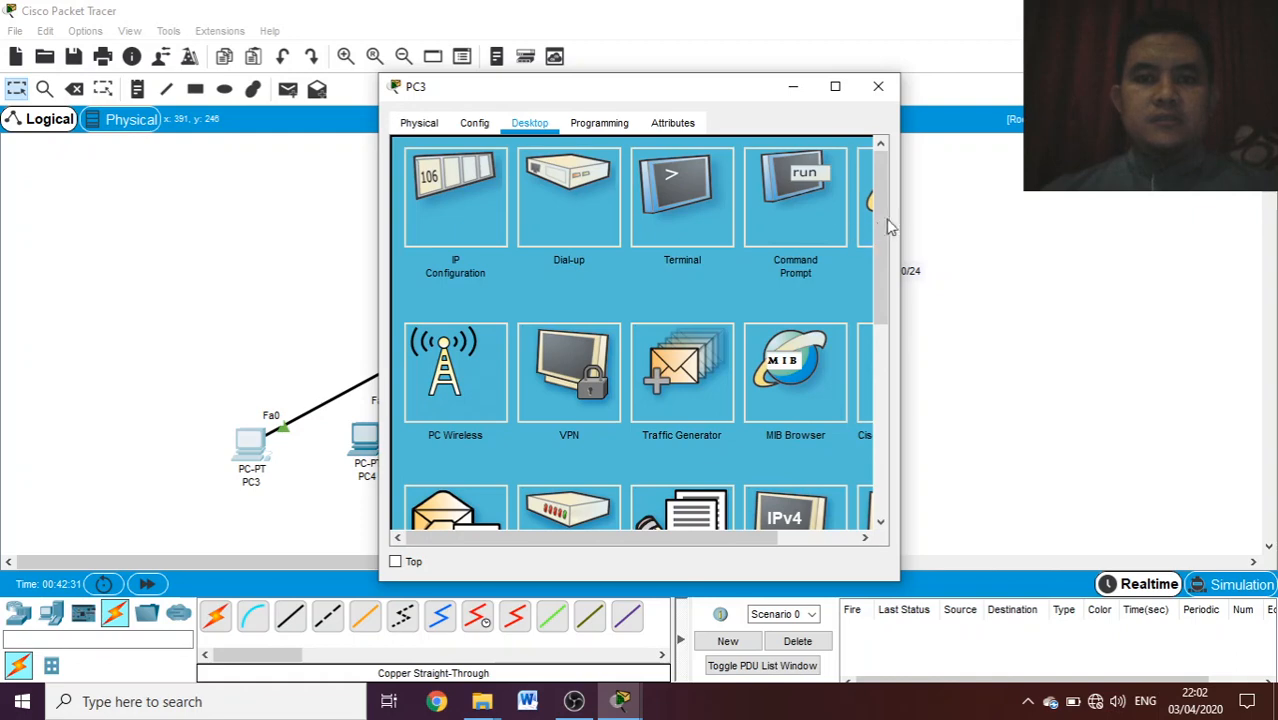
left_click(868, 200)
left_click(574, 180)
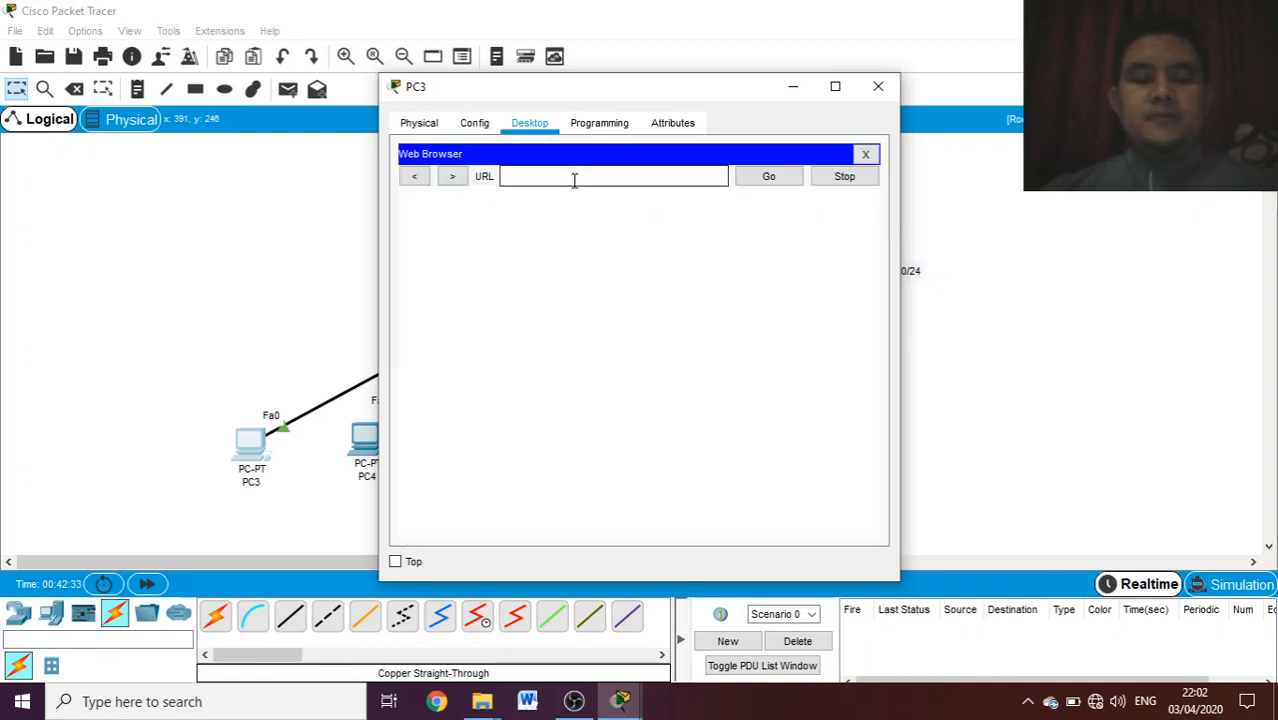
type("se")
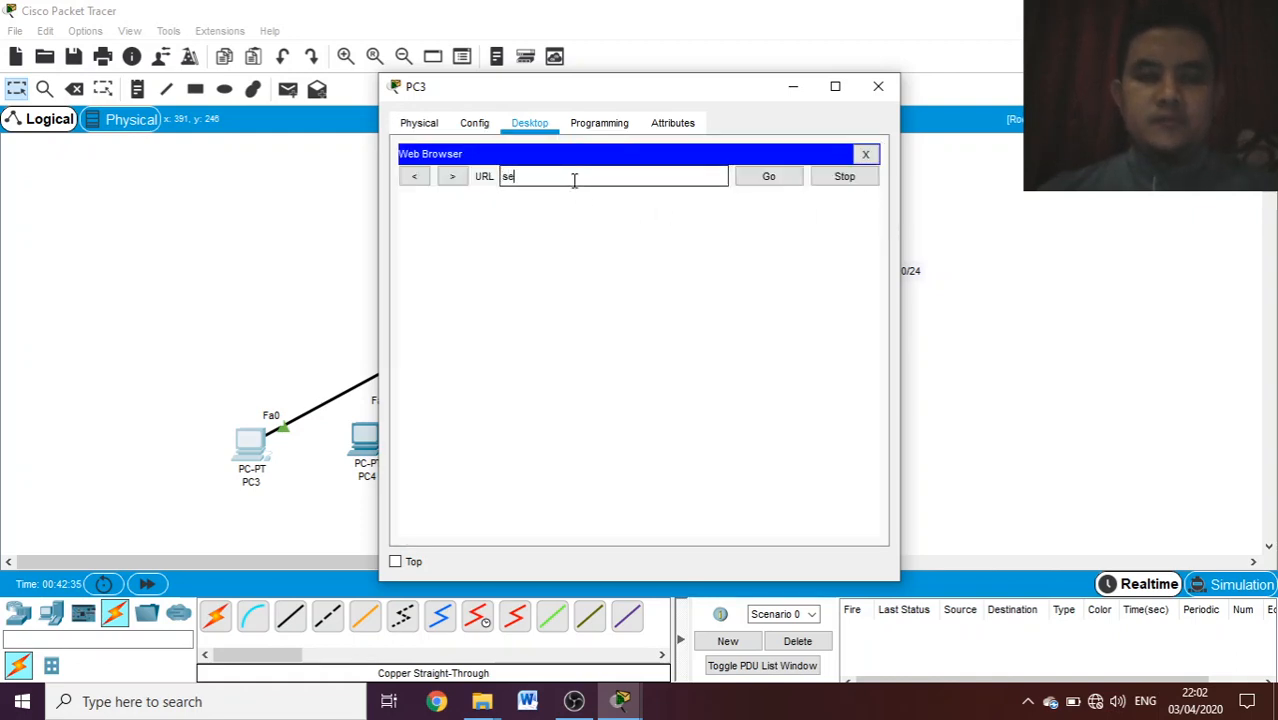
type("ko")
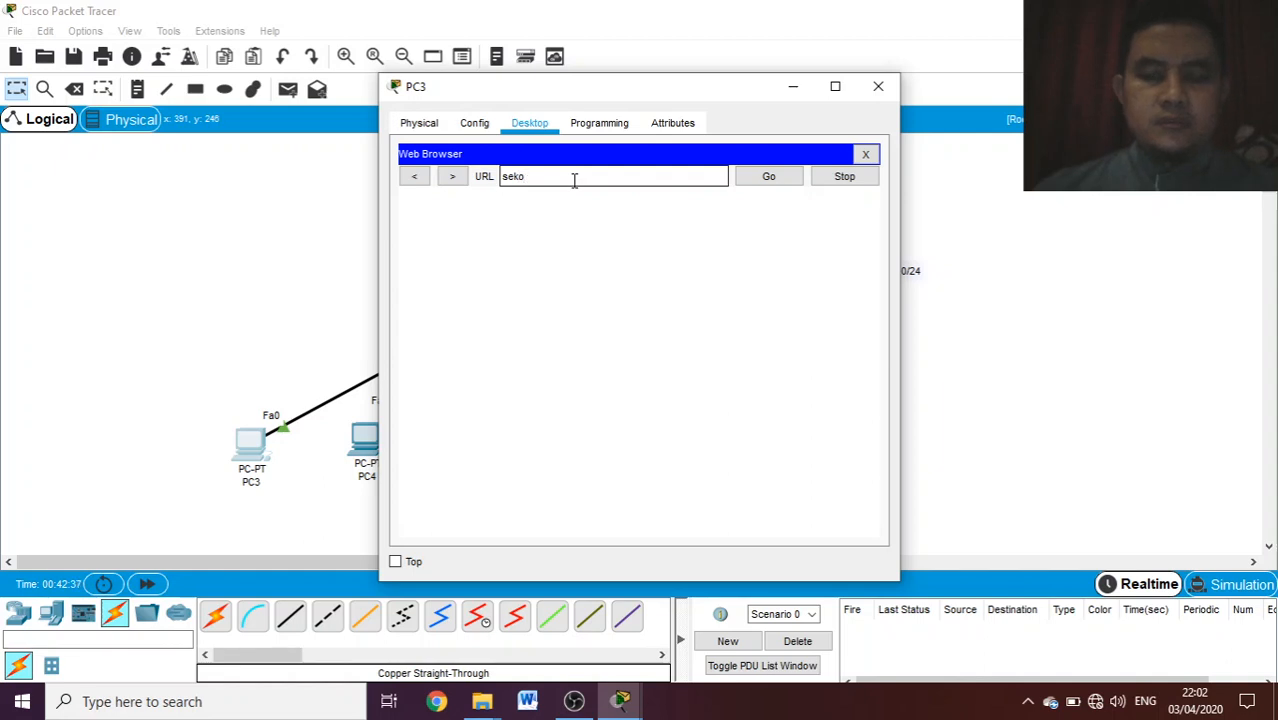
type("lah.mu")
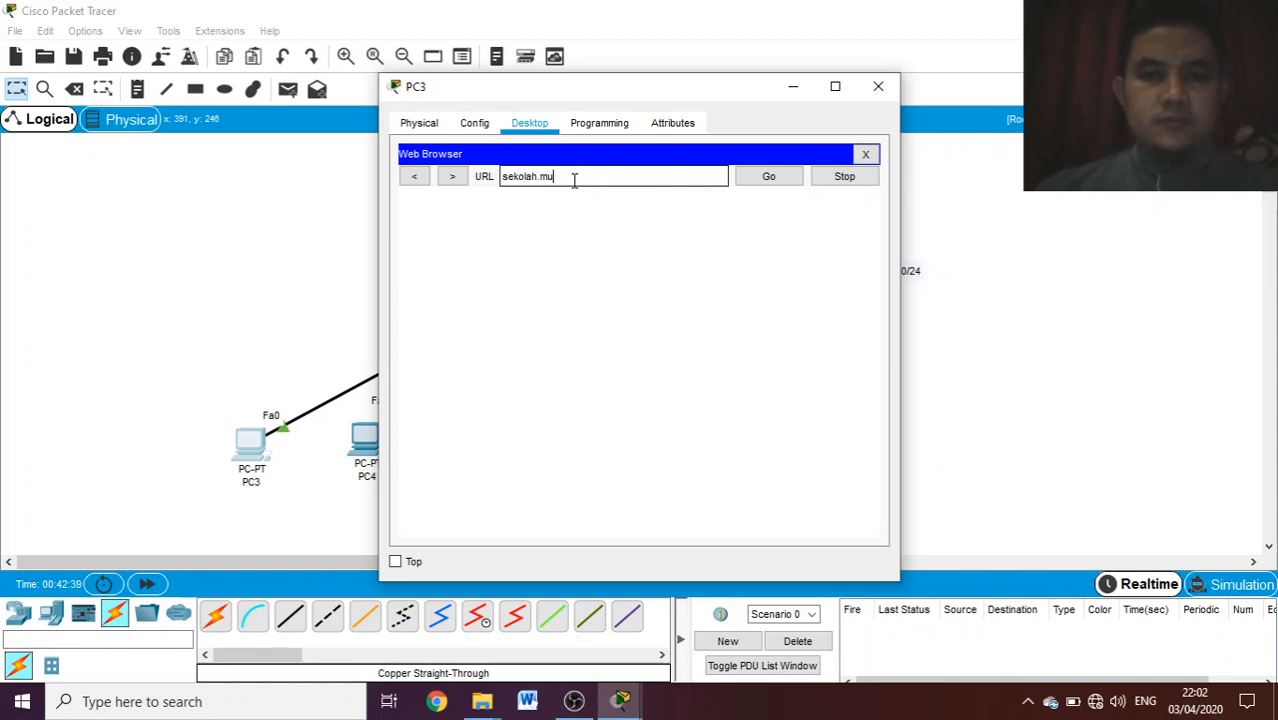
key("Return")
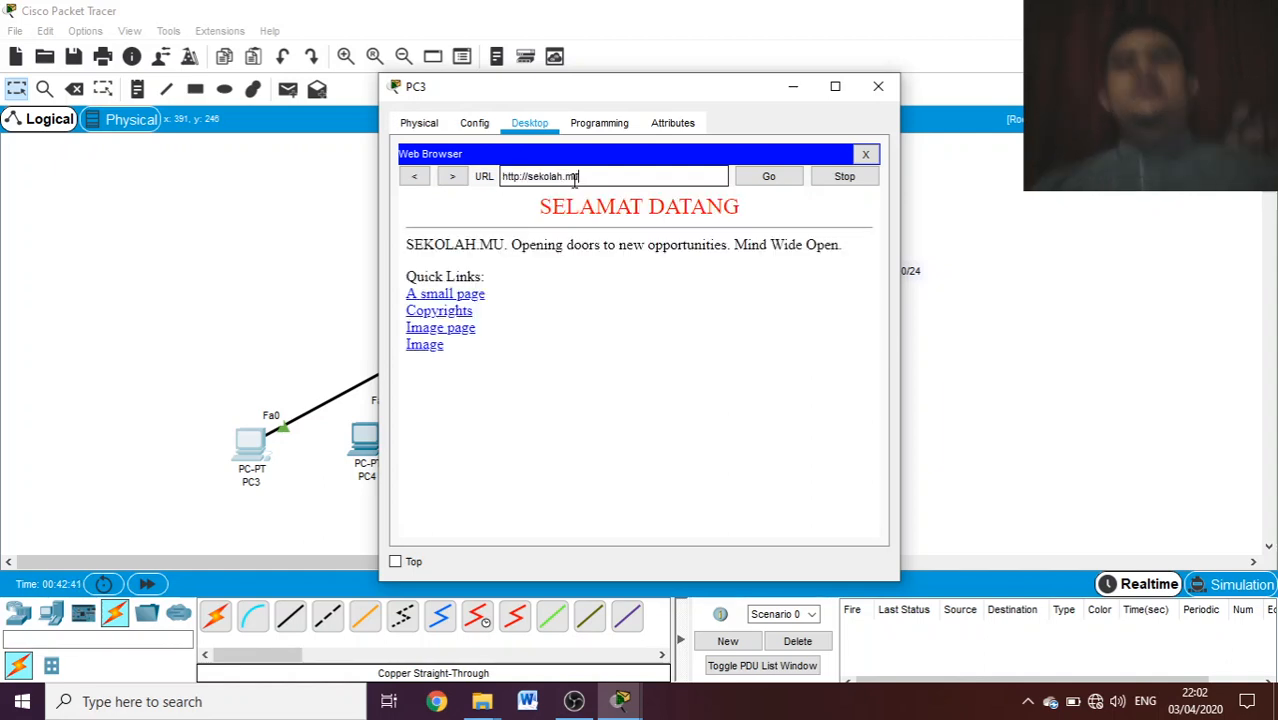
left_click(880, 88)
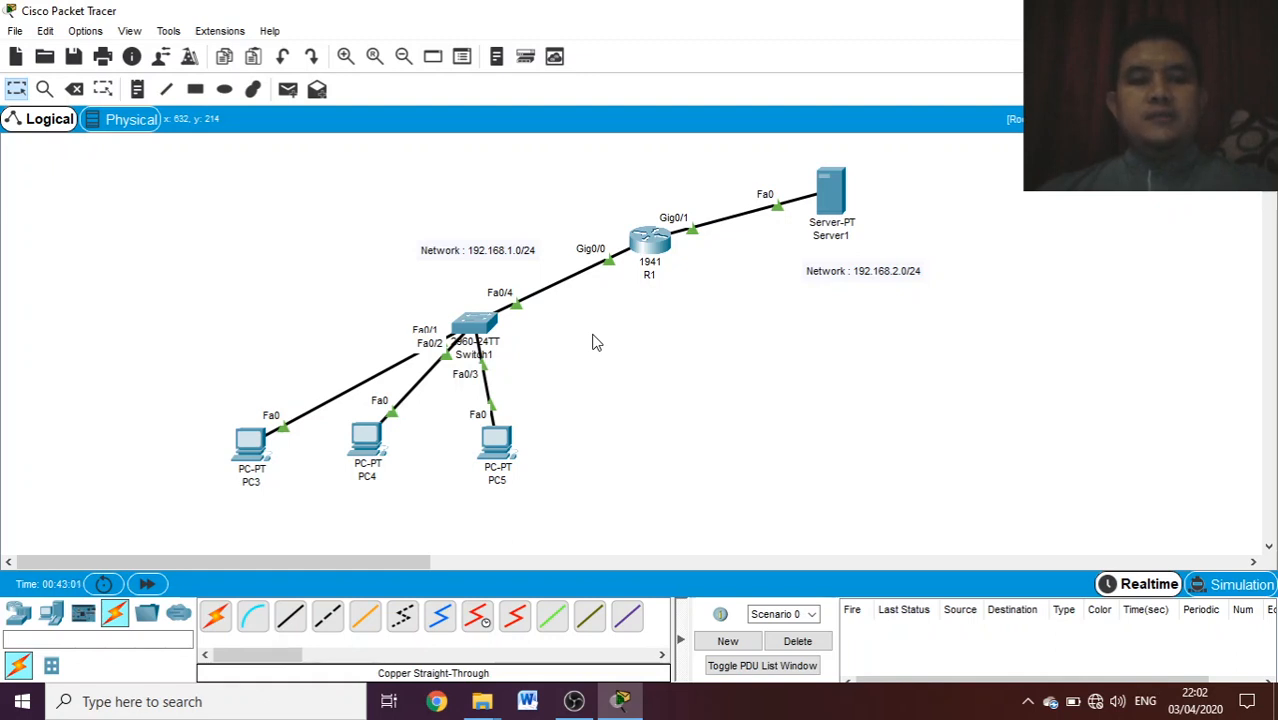
left_click(258, 482)
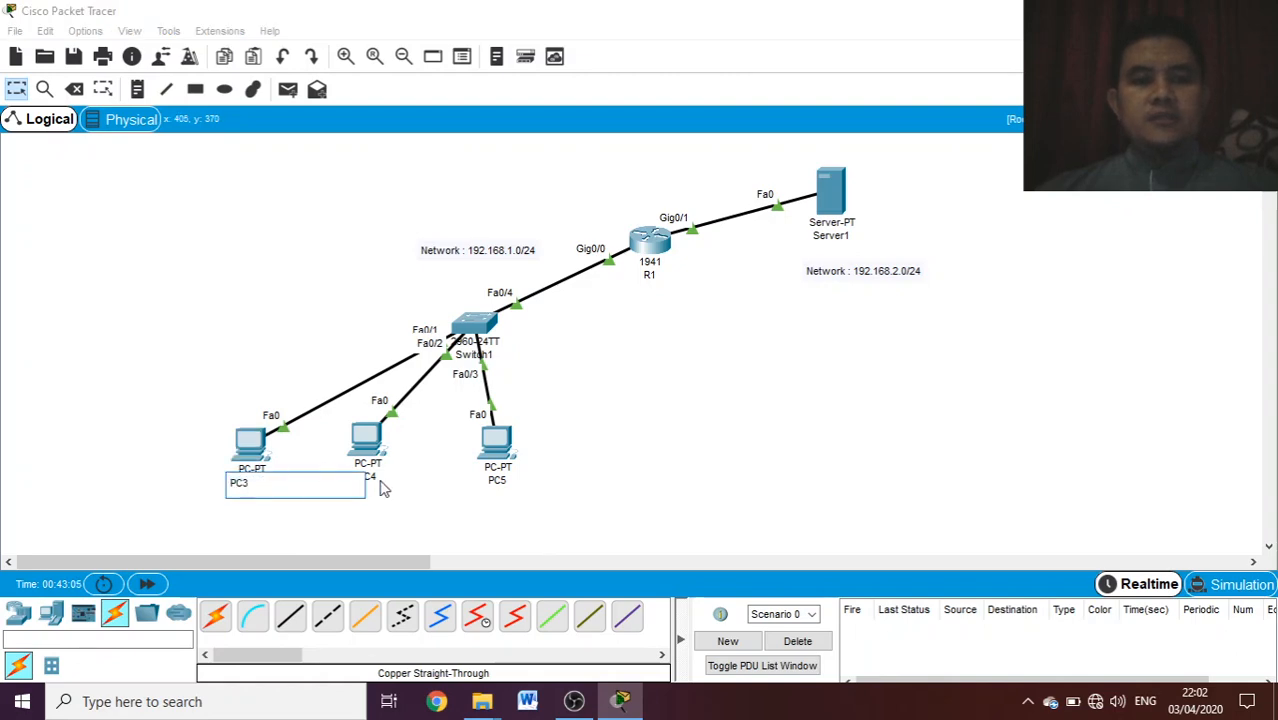
left_click(366, 440)
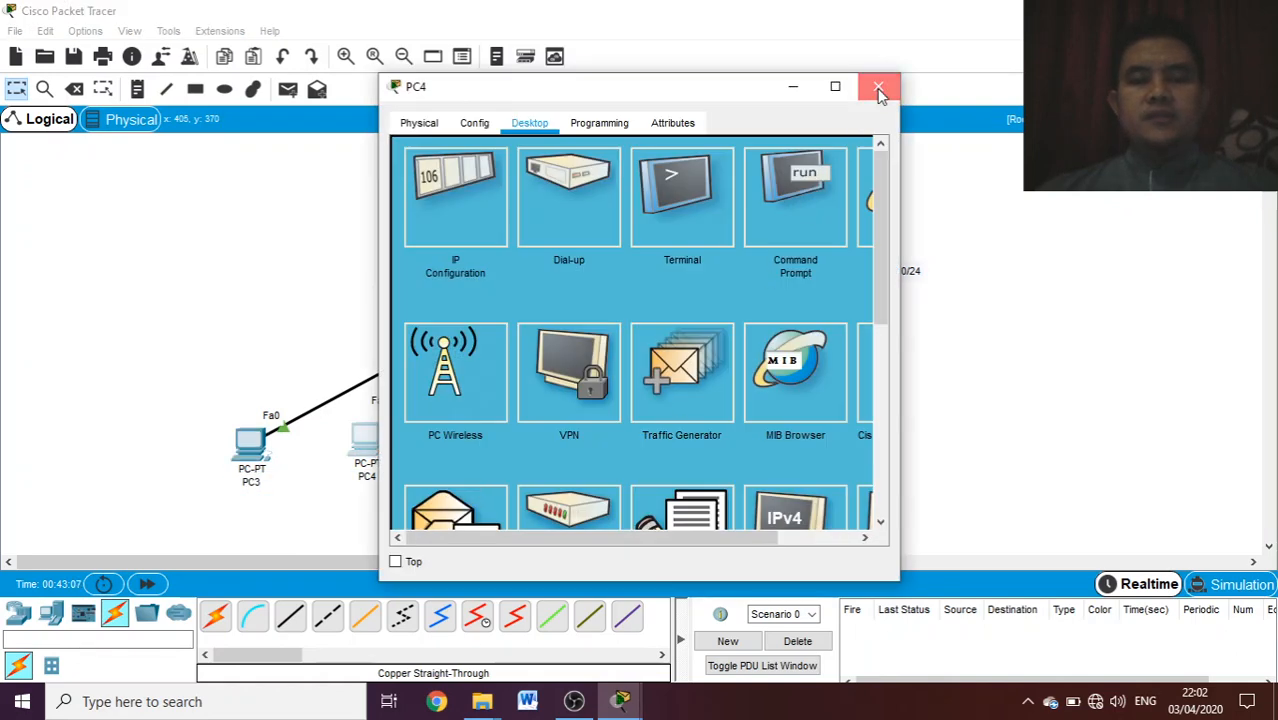
left_click(879, 90)
- Open Server1's service settings
left_click(833, 200)
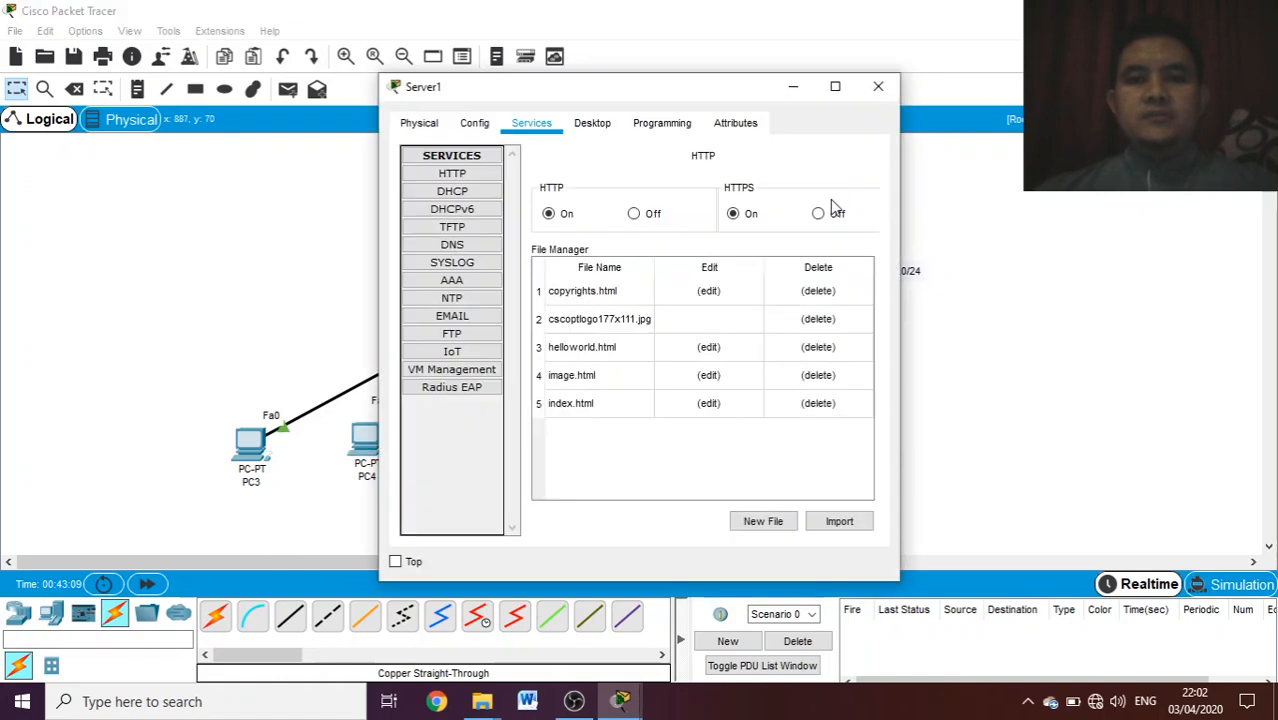
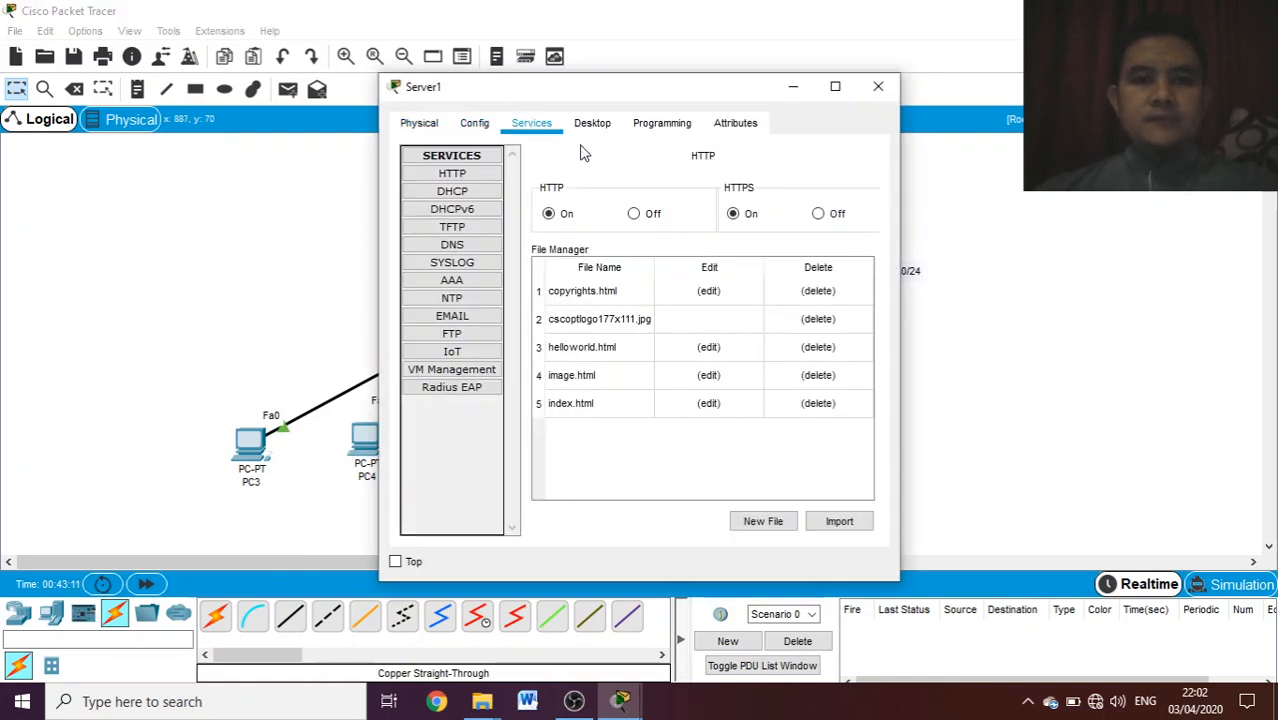
- Enter sekolah.mu as the domain name in Server1's email service
left_click(479, 317)
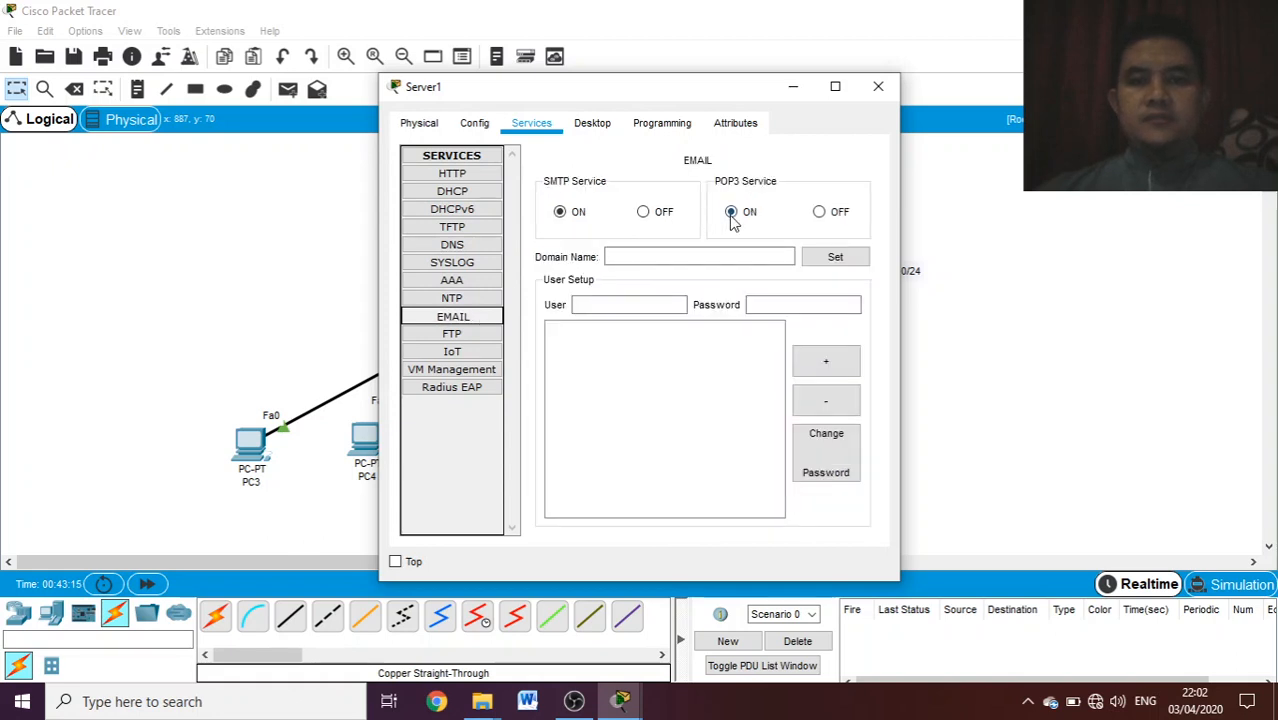
left_click(620, 255)
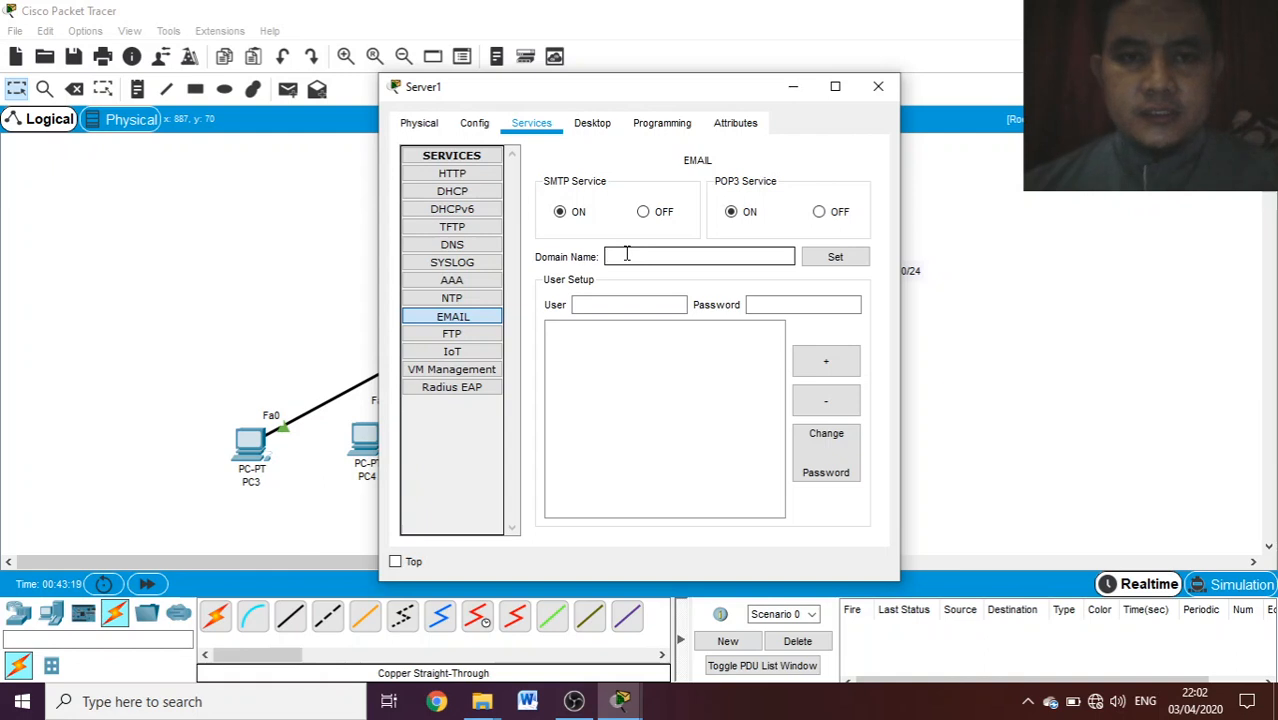
type("sekolah")
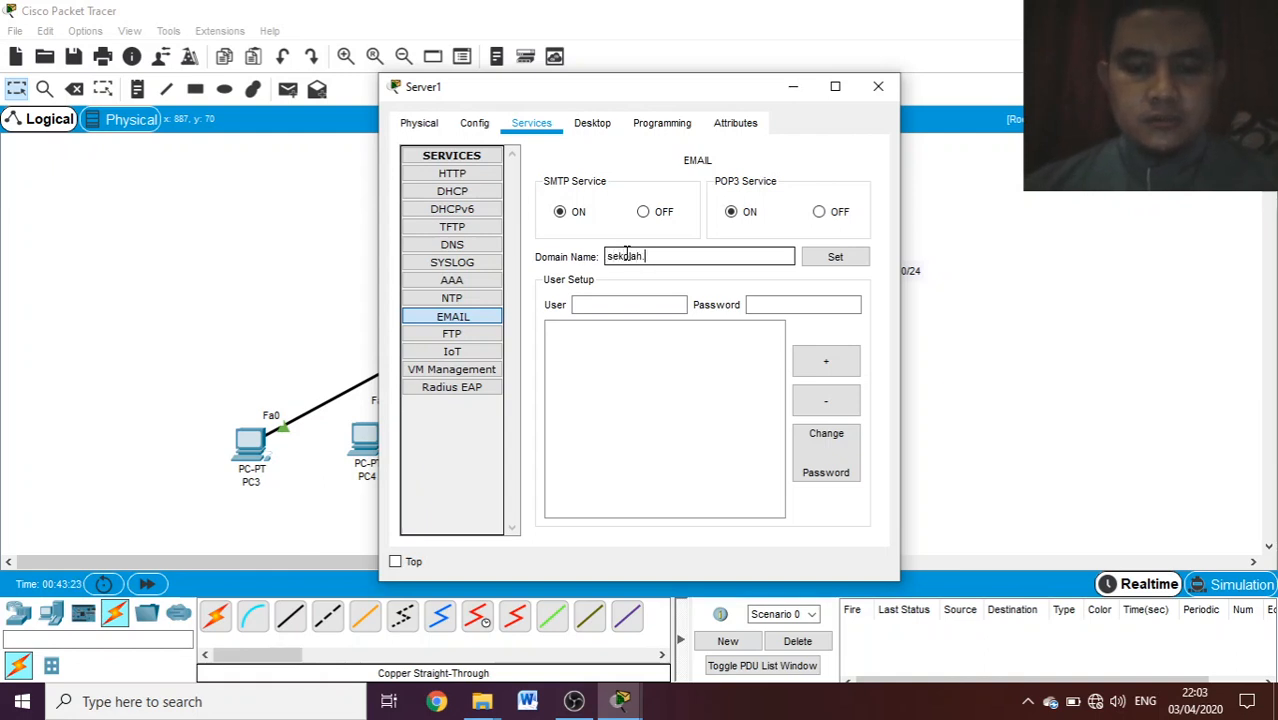
type(".mu")
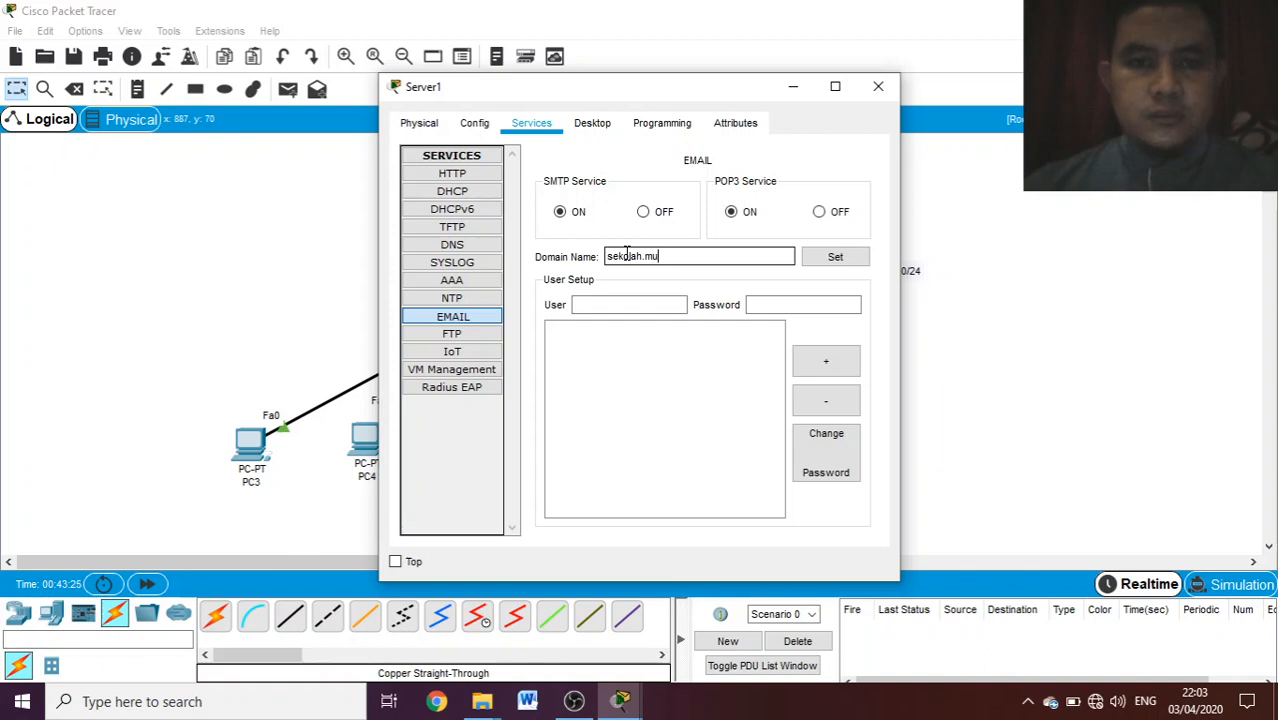
- Apply the mail domain name and add the mail user pc3 with its account password
left_click(614, 297)
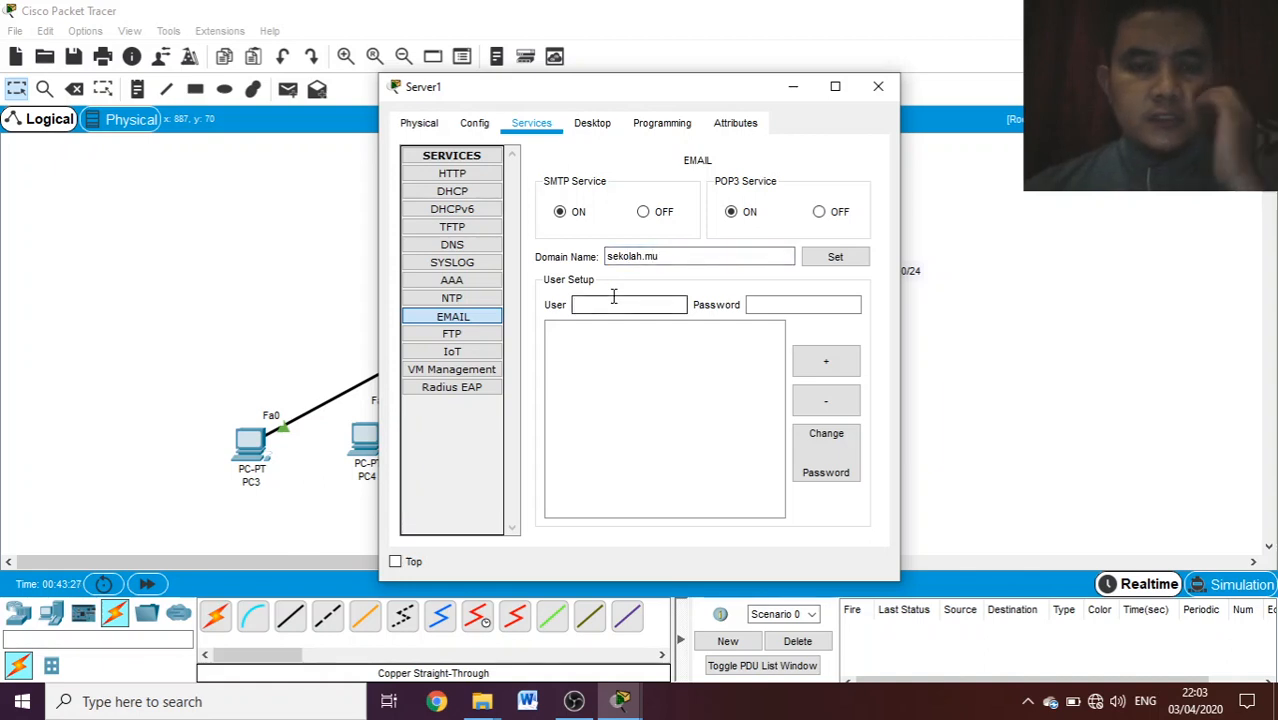
type("p")
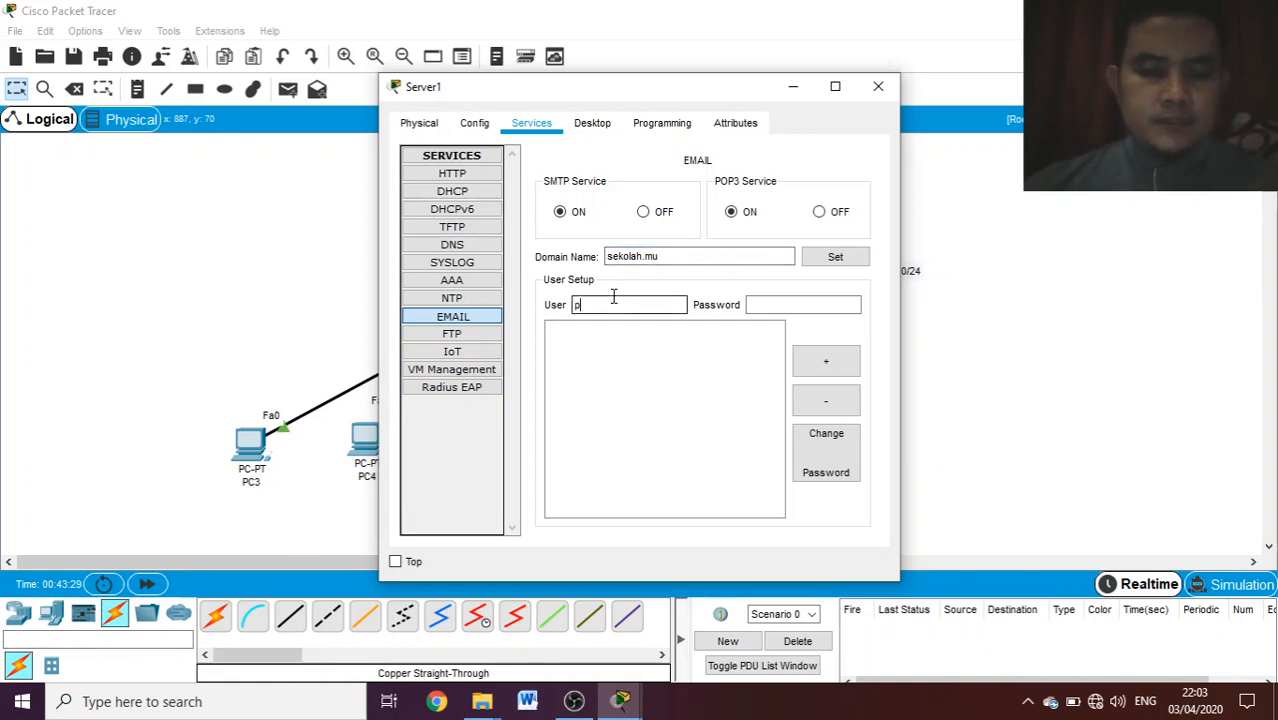
type("c3")
left_click(767, 305)
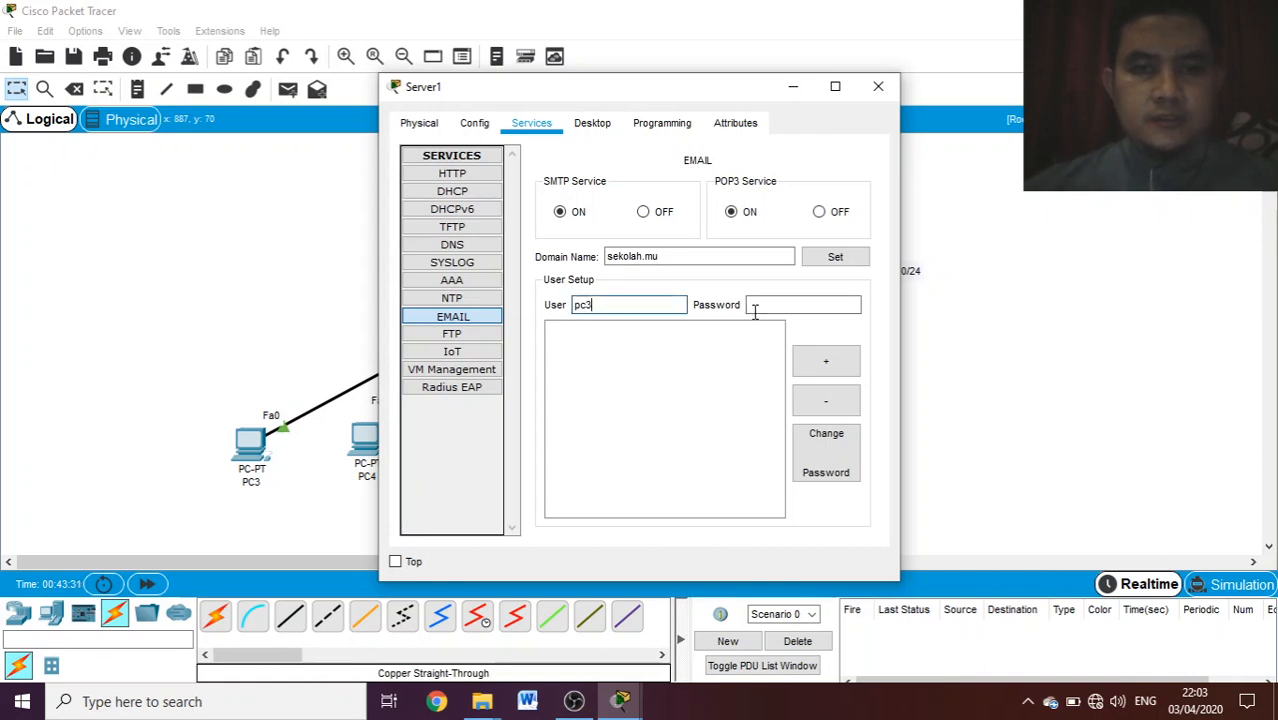
type("123")
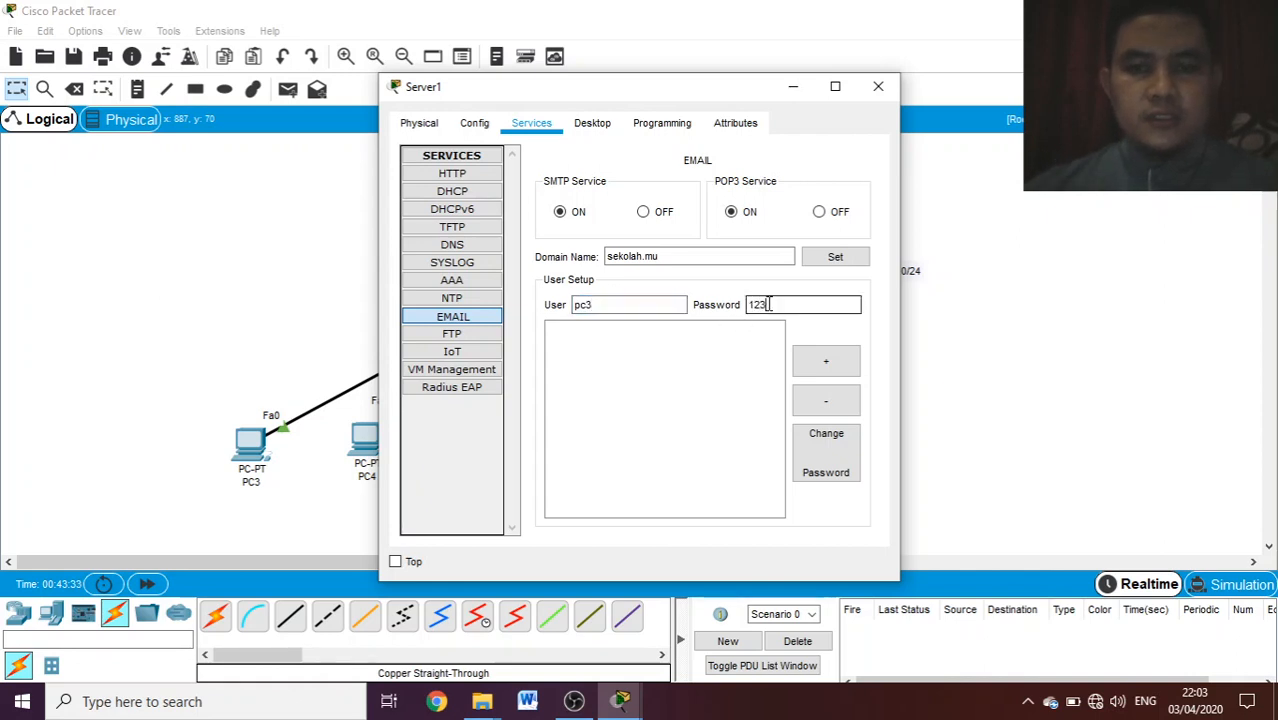
left_click(849, 256)
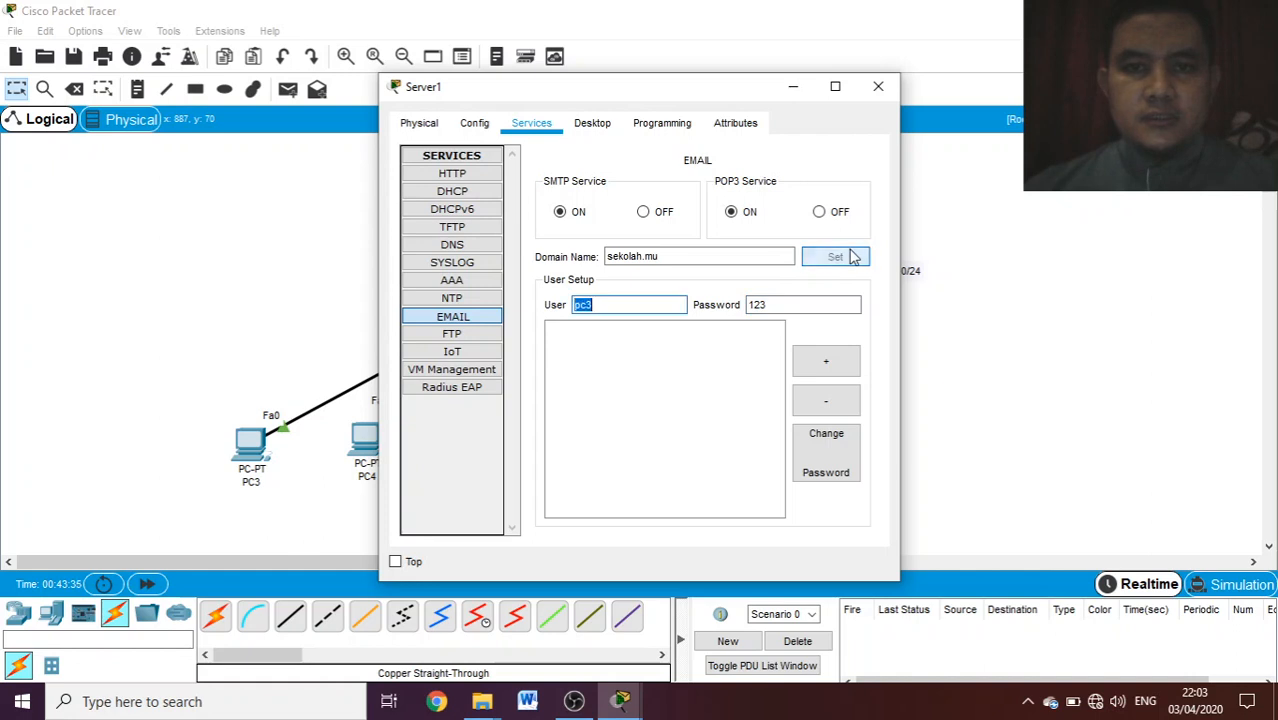
left_click(843, 365)
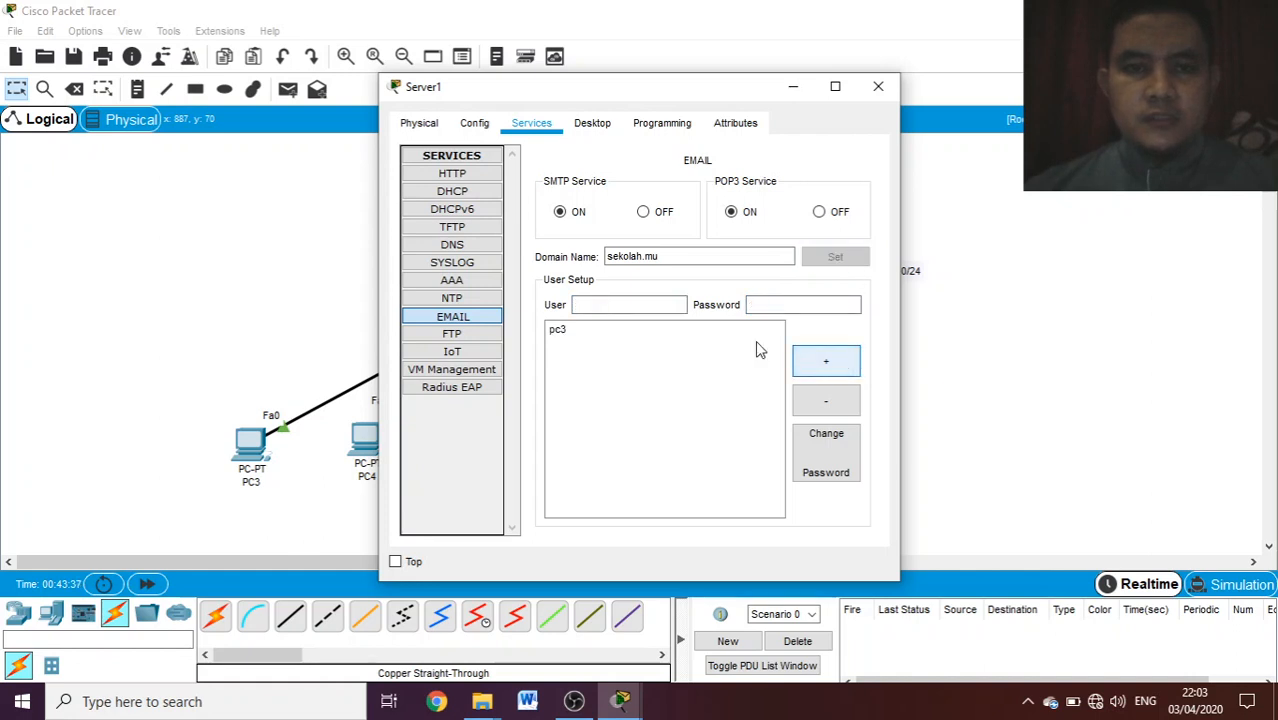
- Add a second mail user, pc4, with its account password on Server1
type("p")
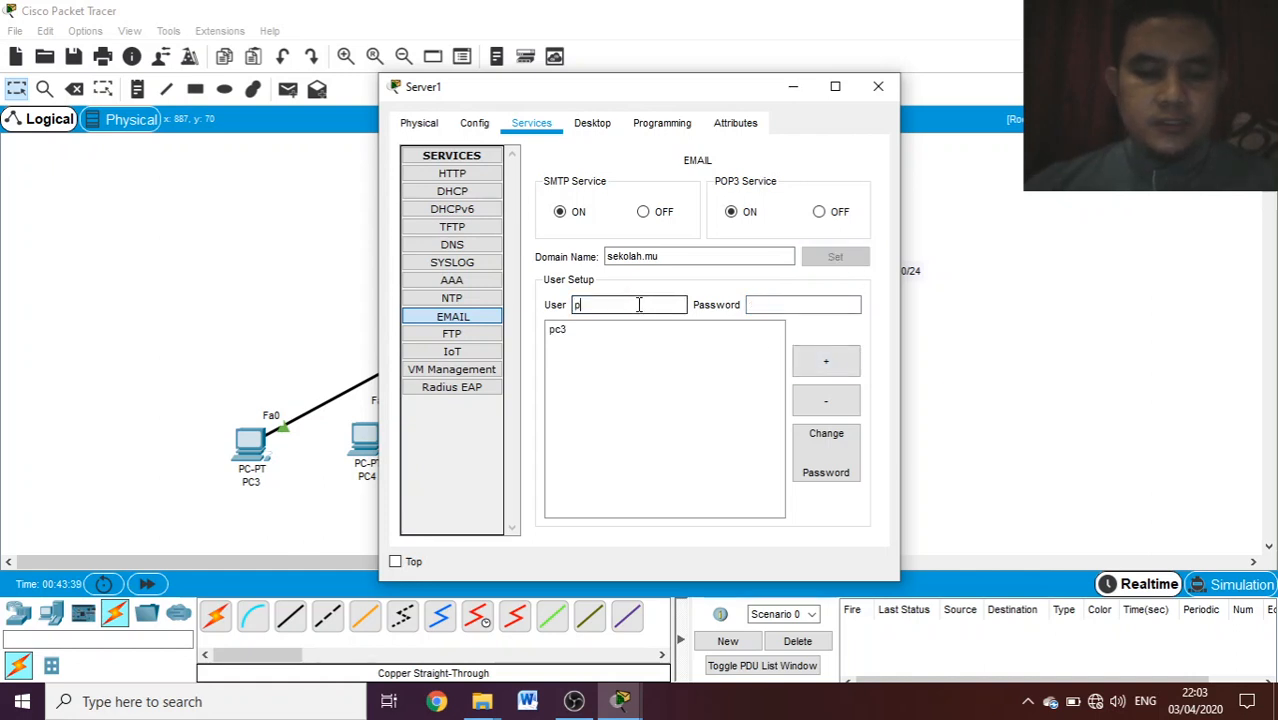
type("c4")
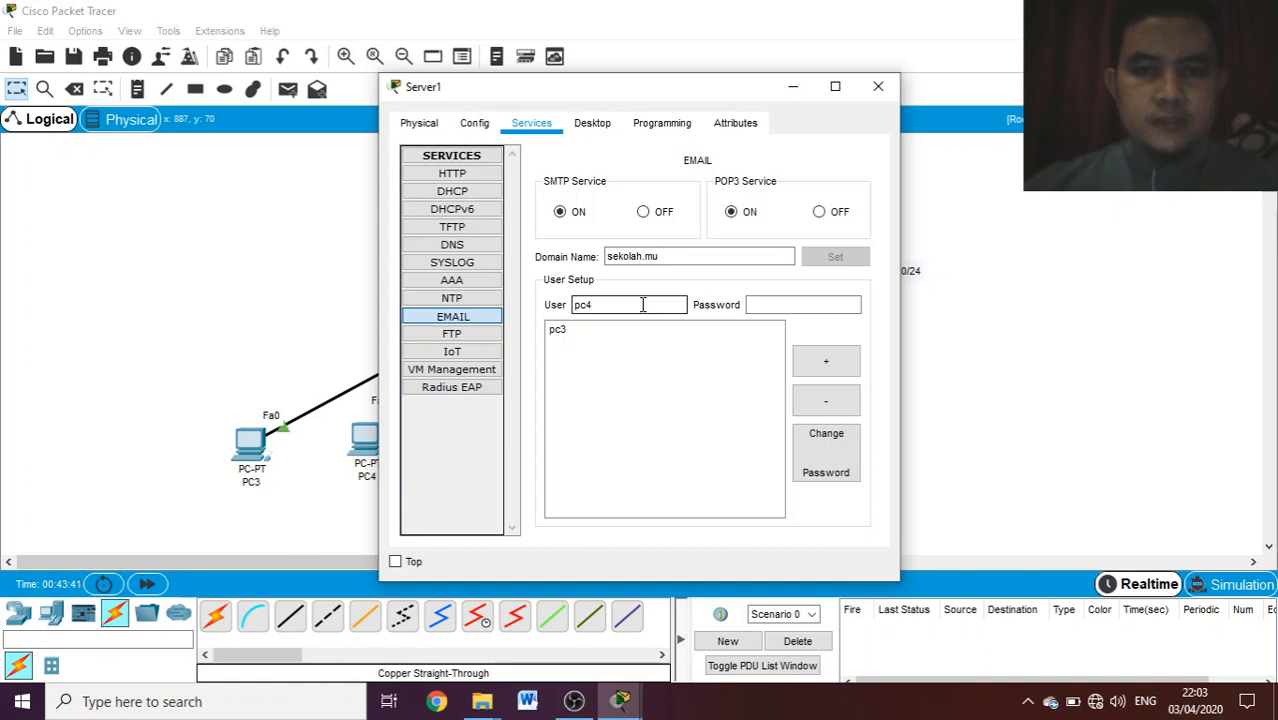
left_click(773, 302)
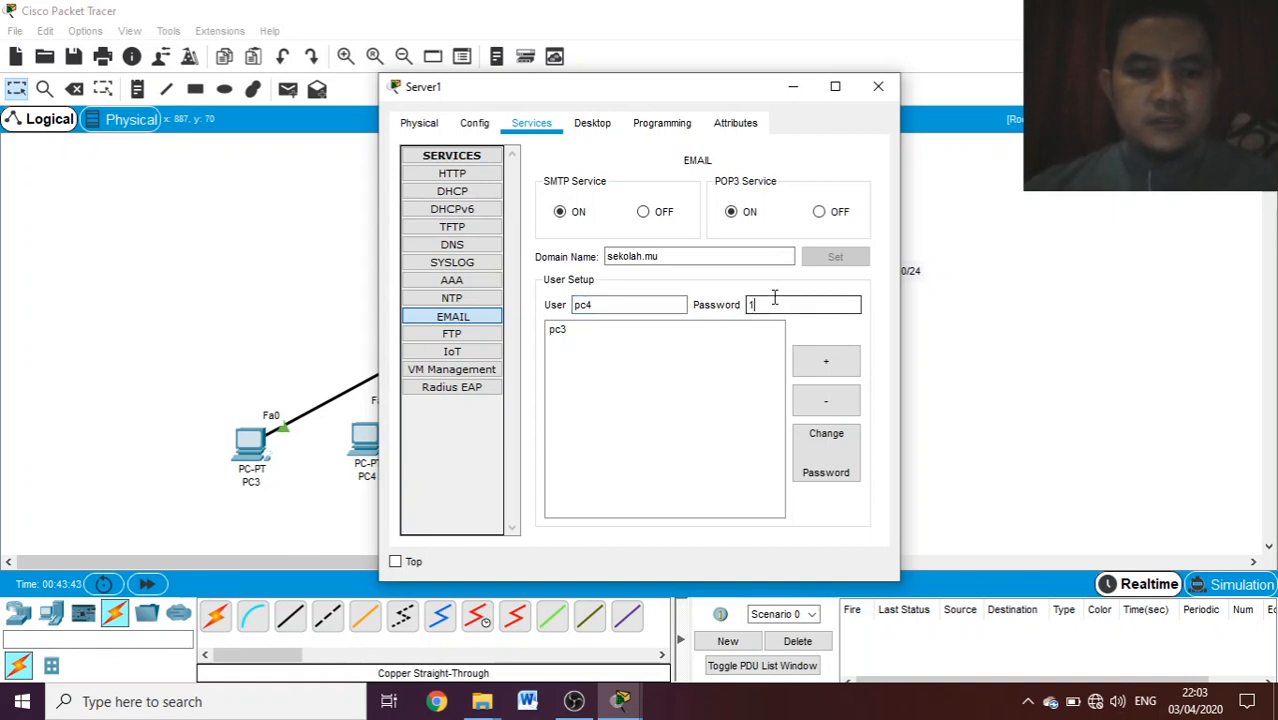
type("123")
left_click(826, 362)
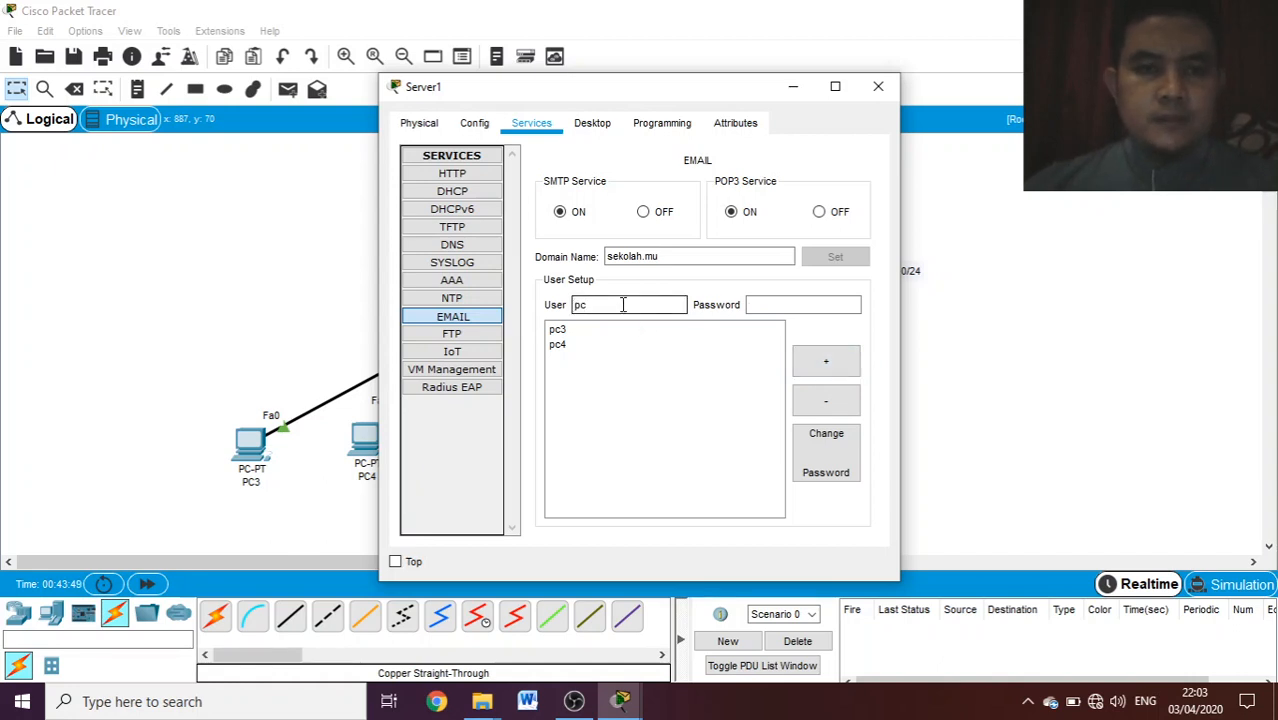
- Add the mail user pc5 with its account password and close Server1's window
type("pc")
type("5")
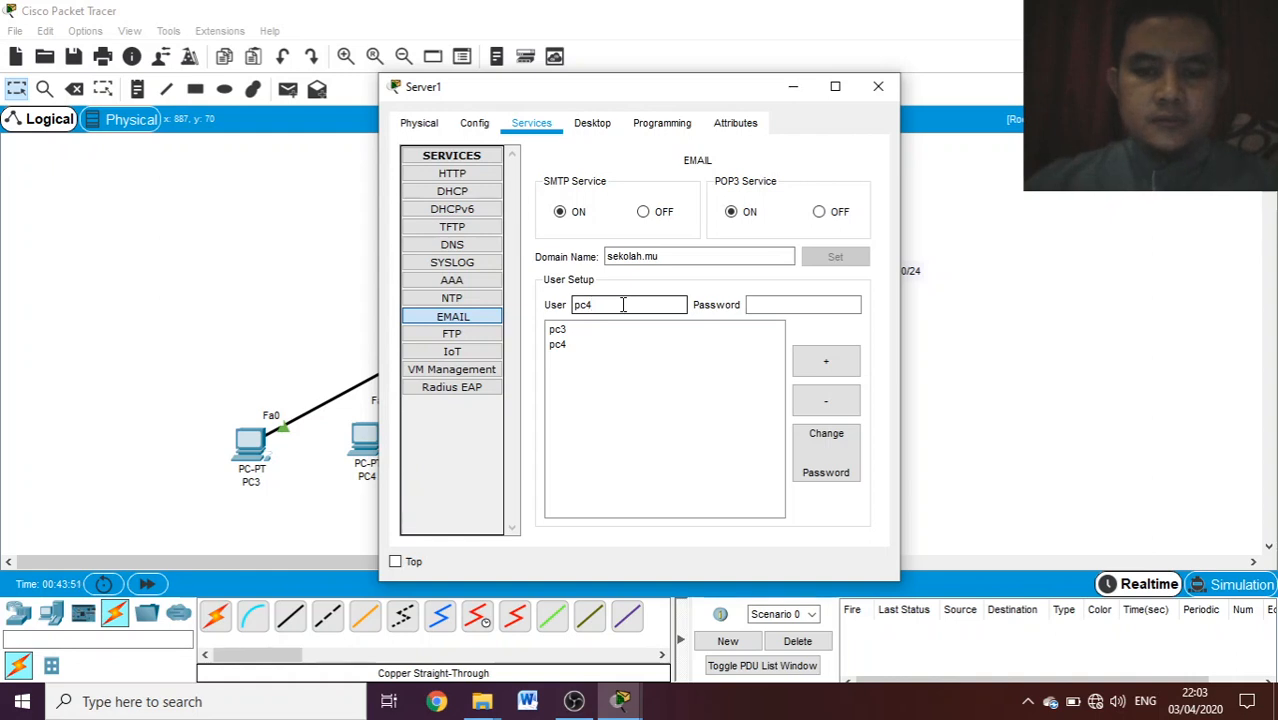
left_click(756, 310)
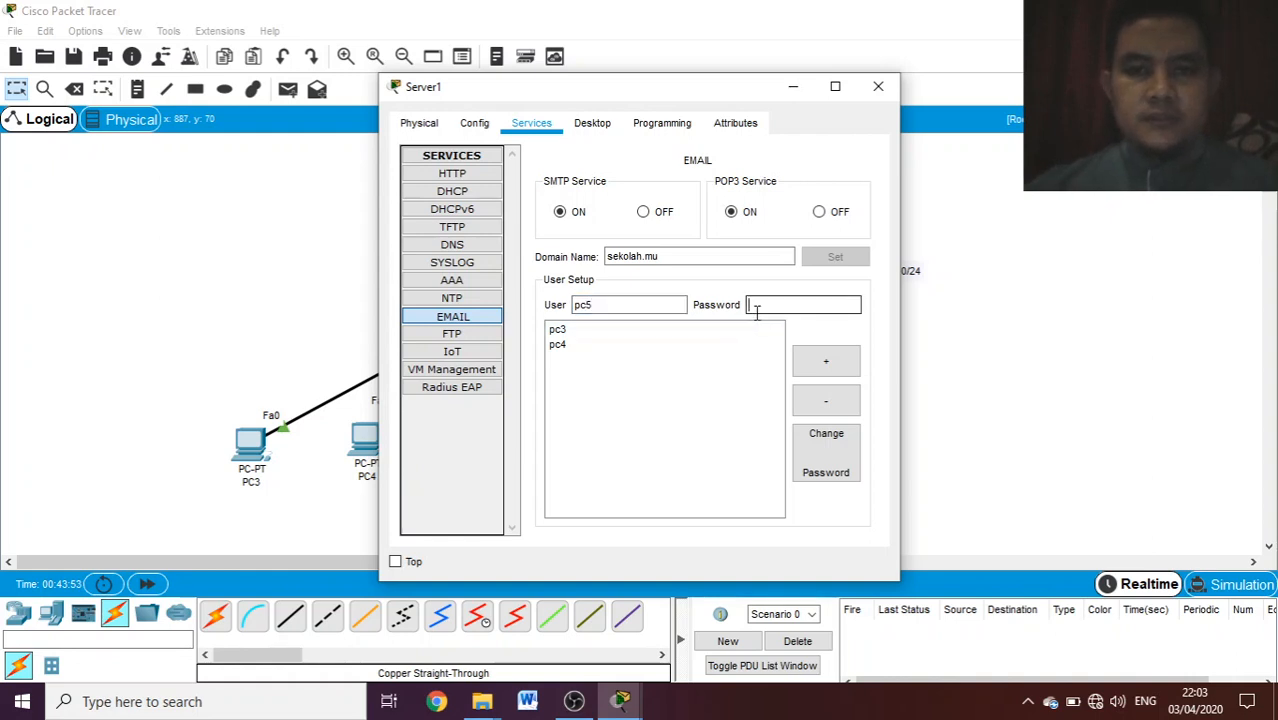
type("123")
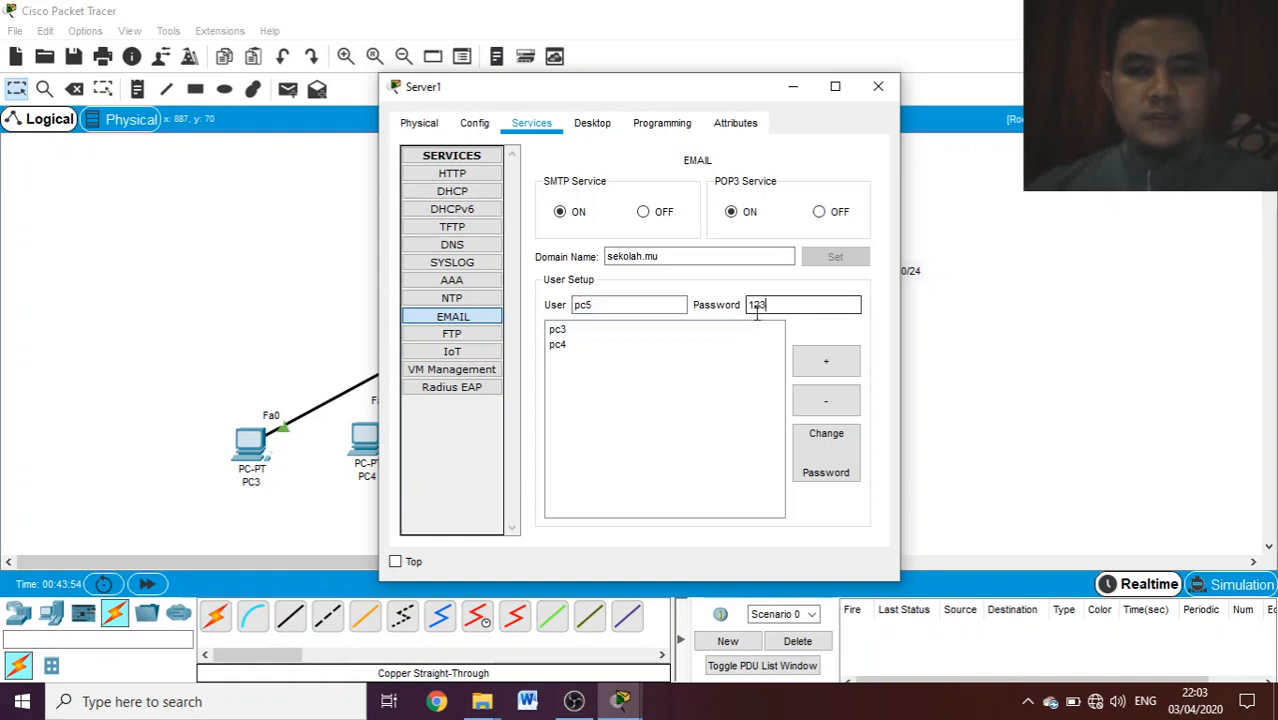
left_click(822, 365)
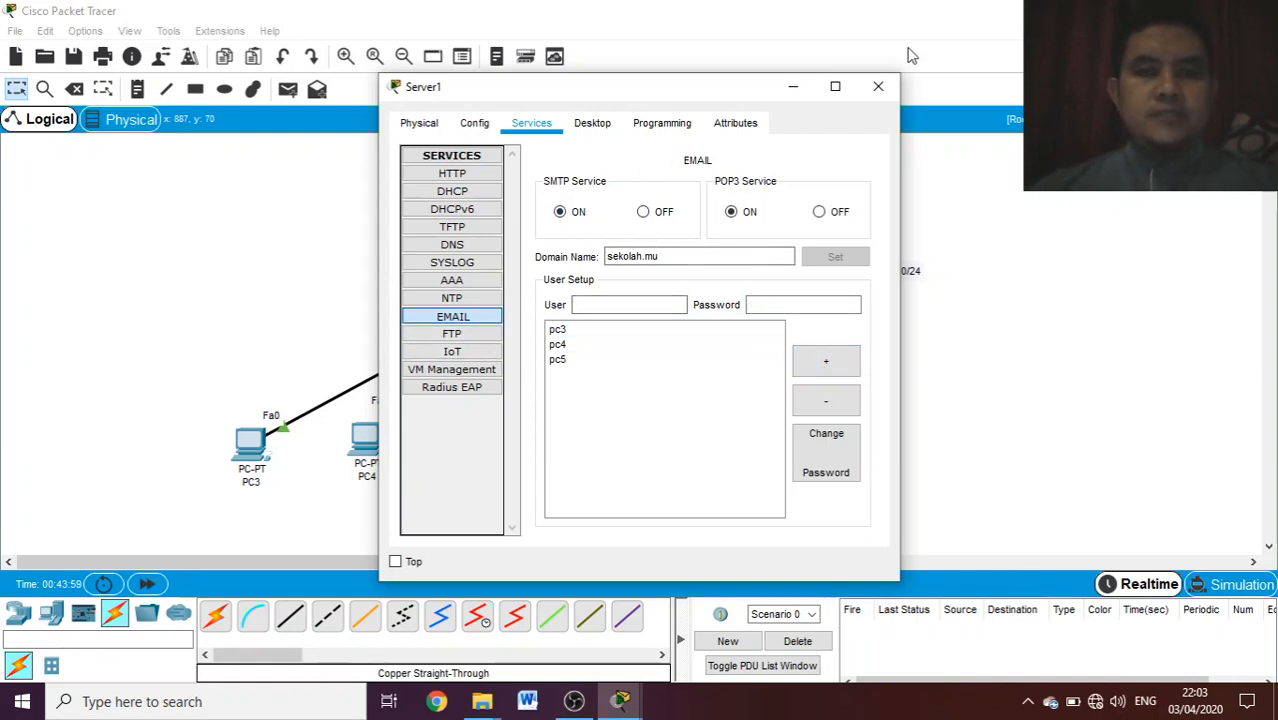
left_click(880, 90)
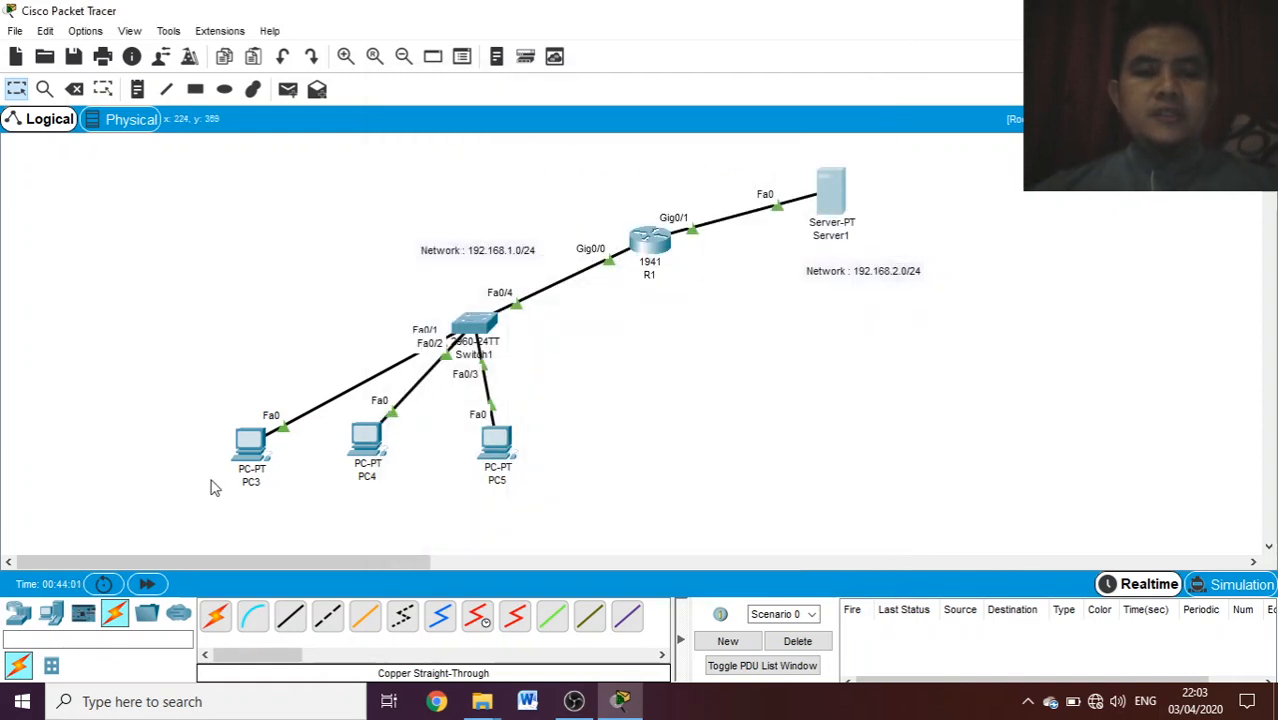
- Open PC3's mail configuration in a maximized window, set the display name to pc3 and fill in its e-mail address on the sekolah.mu domain
left_click(255, 452)
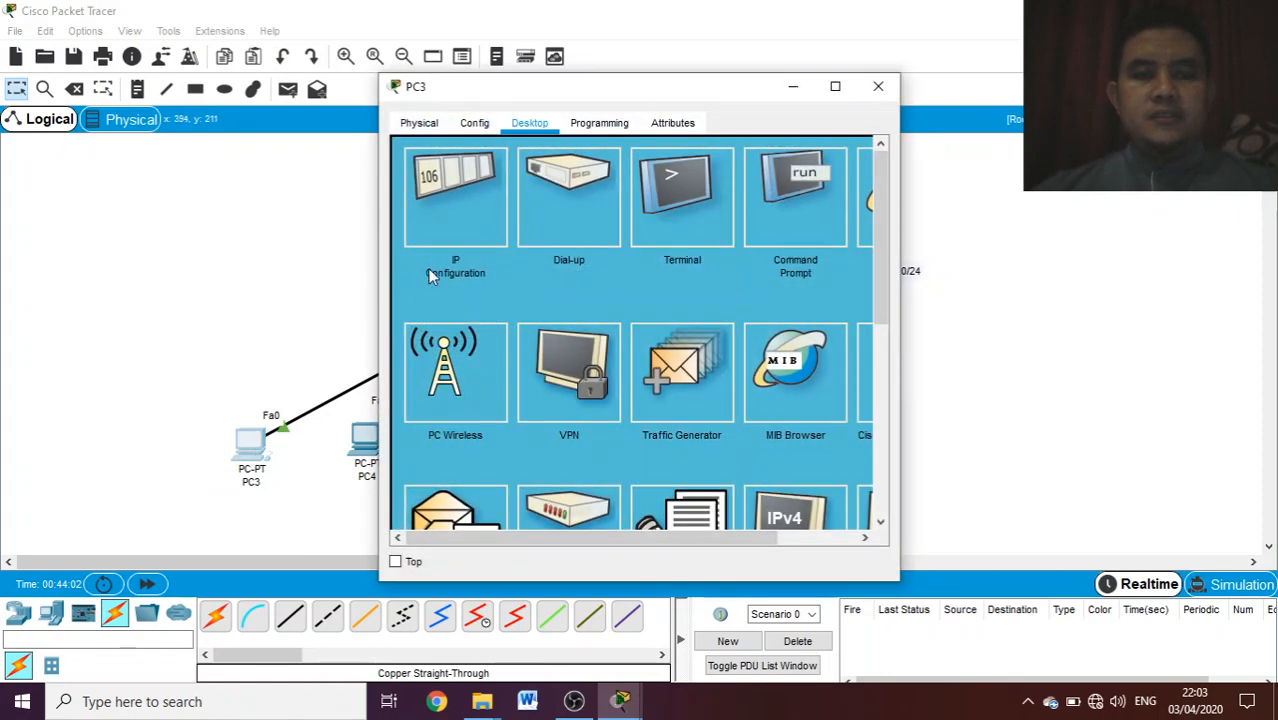
left_click(835, 86)
left_click(165, 480)
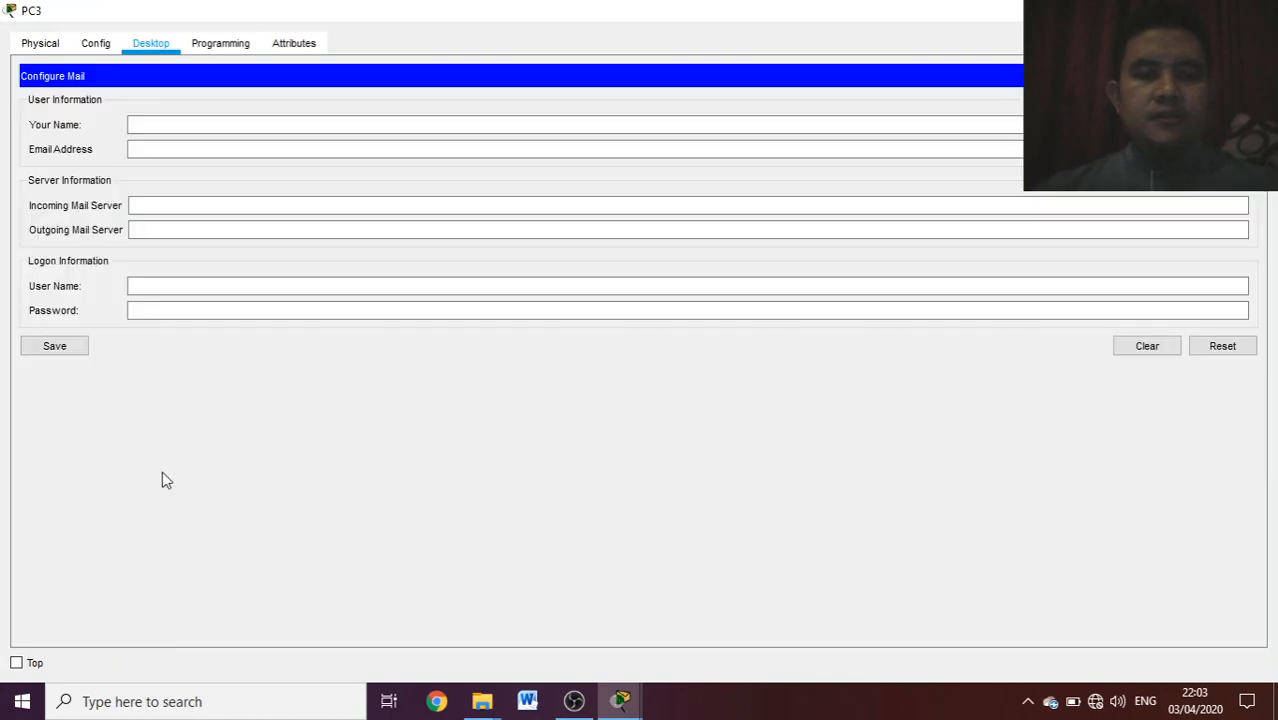
left_click(132, 125)
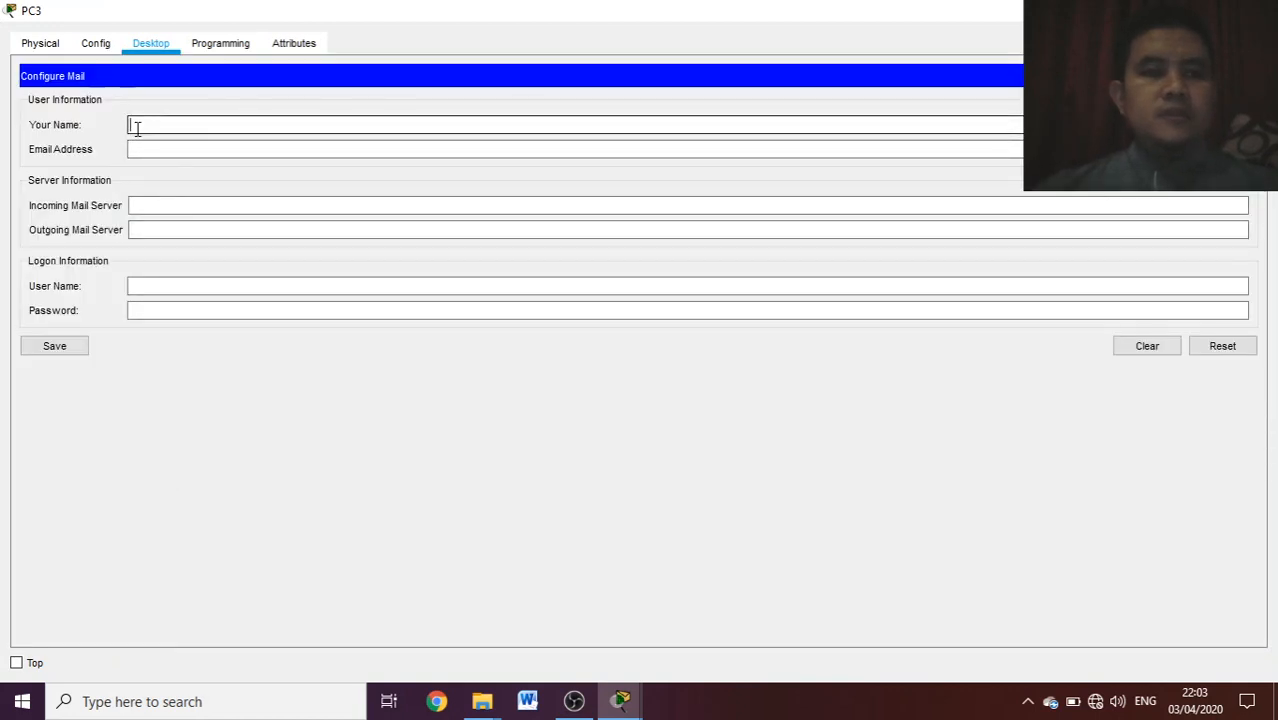
type("pc3")
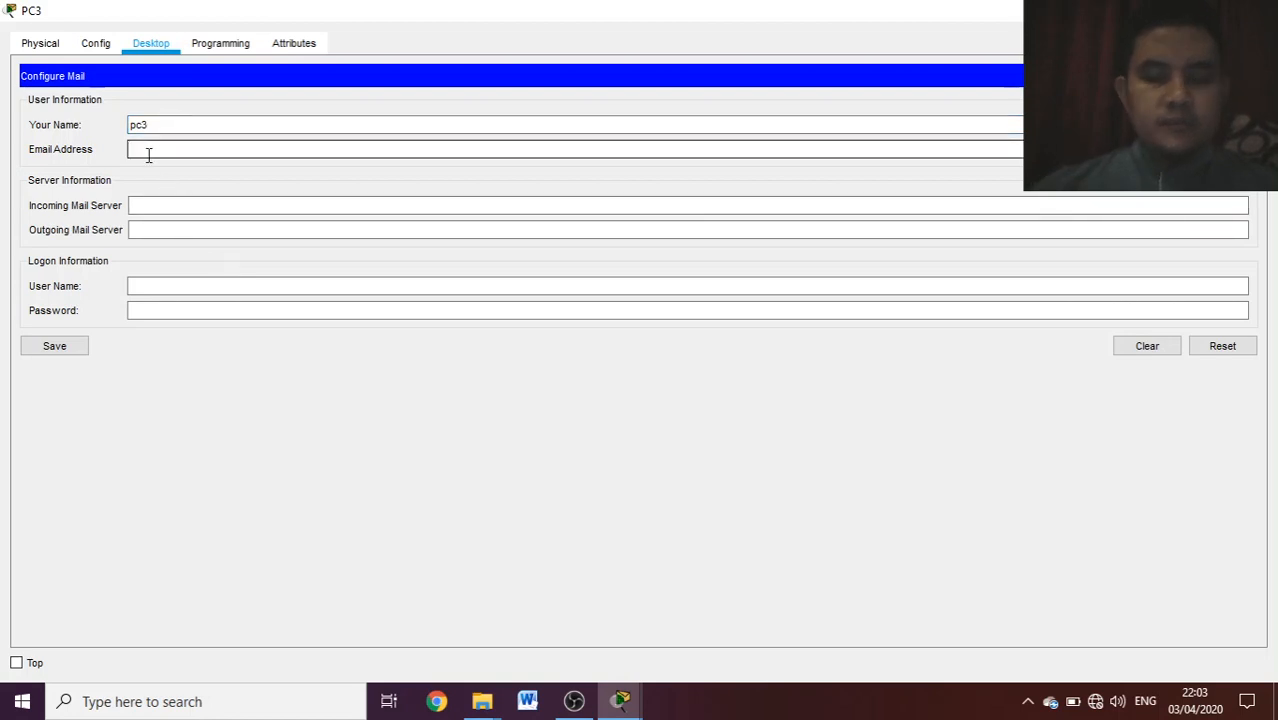
type("3")
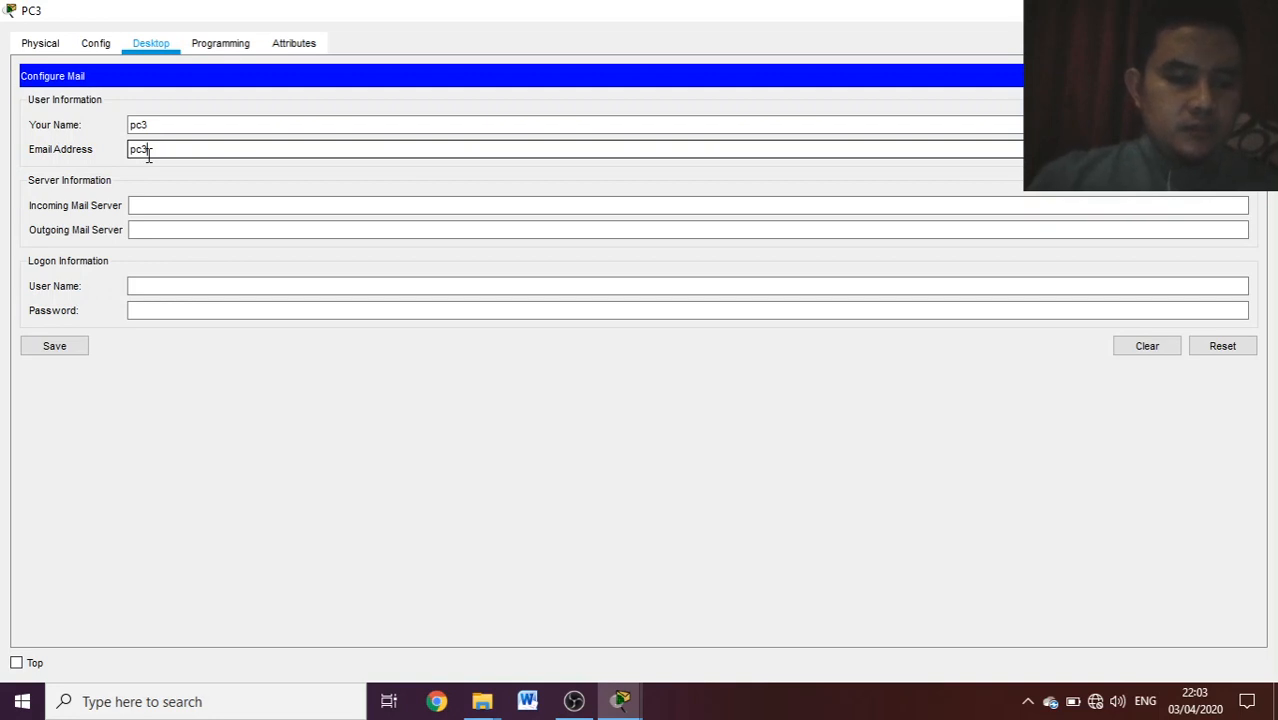
type("@seko")
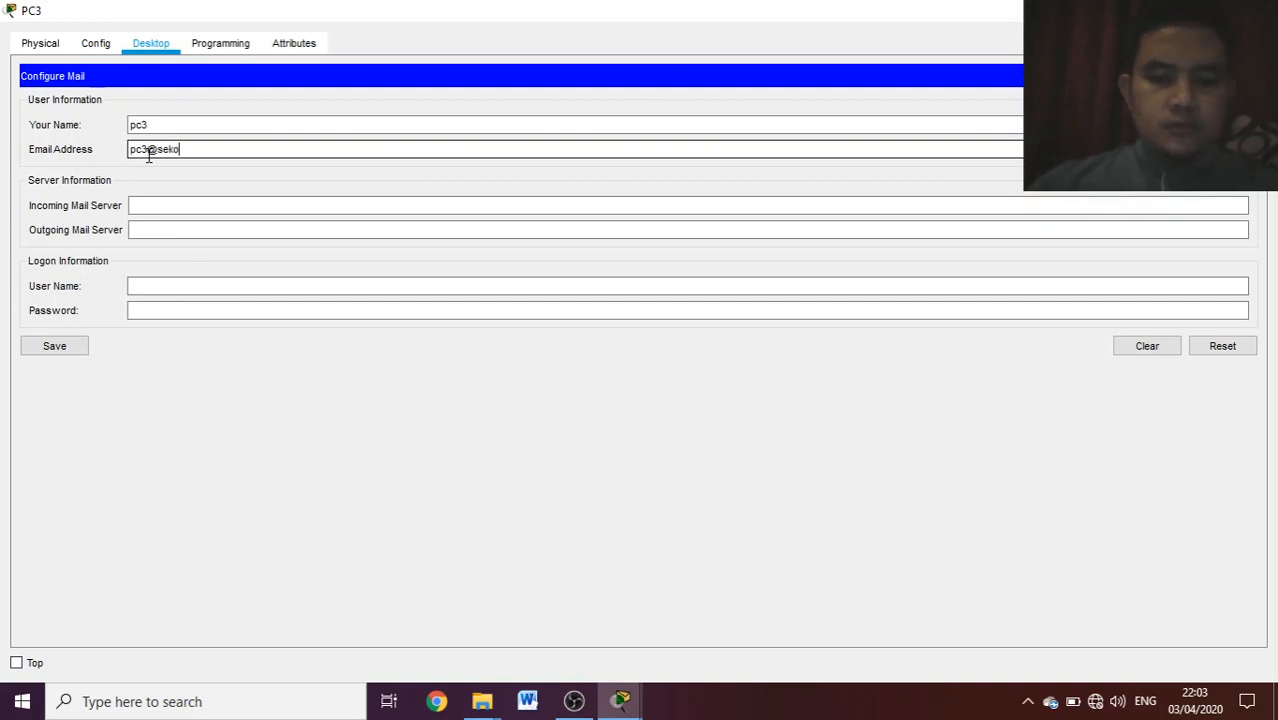
type("lah.mu")
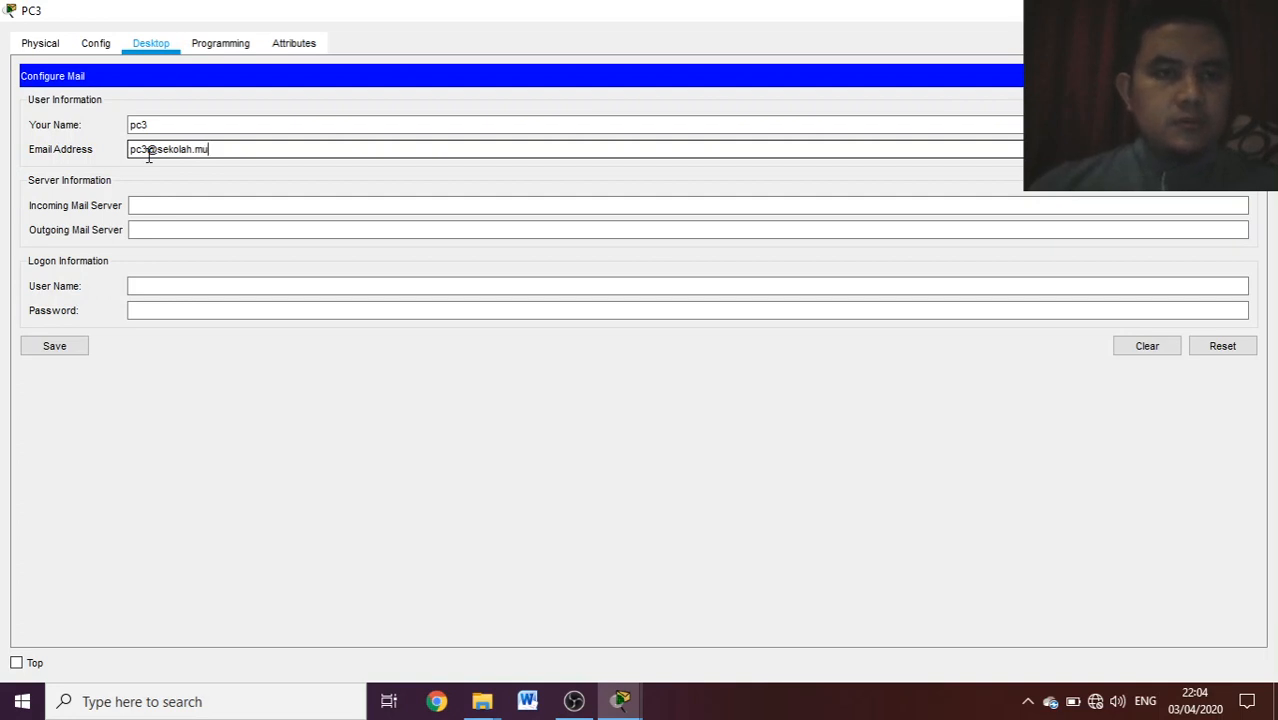
- Set both the incoming and outgoing mail servers on PC3 to 192.168.2.2
left_click(171, 203)
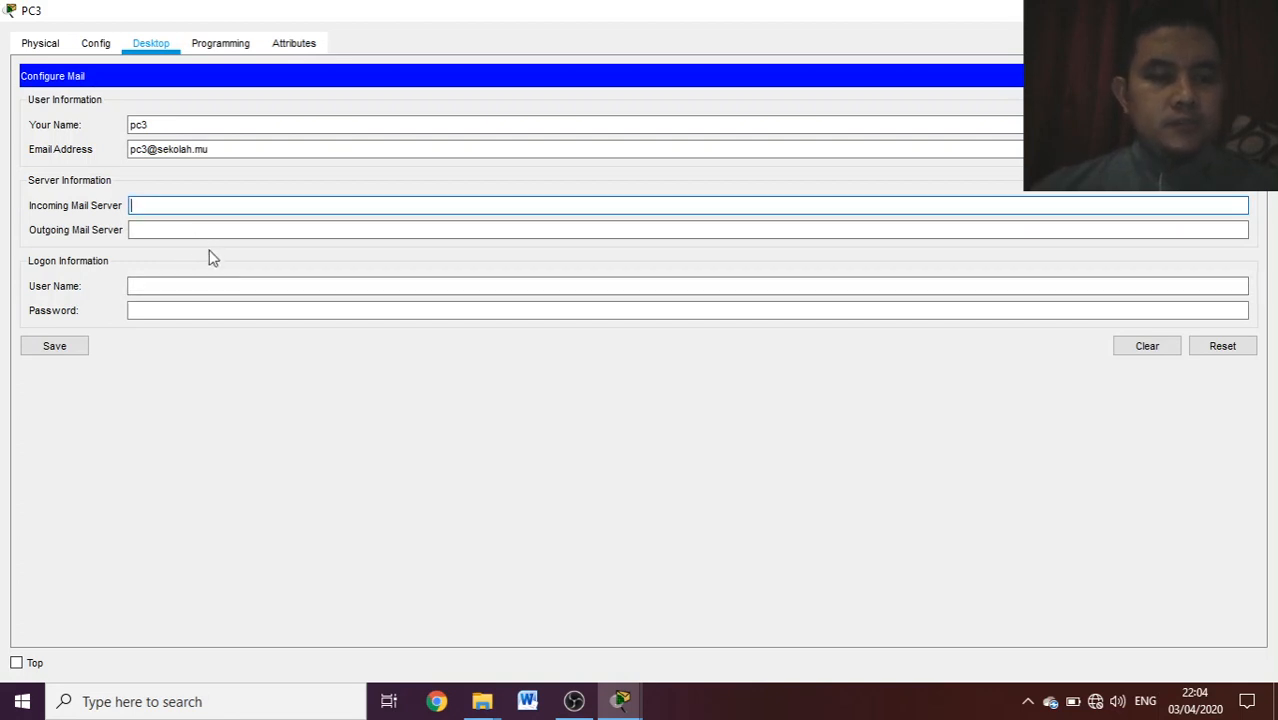
type("192.168")
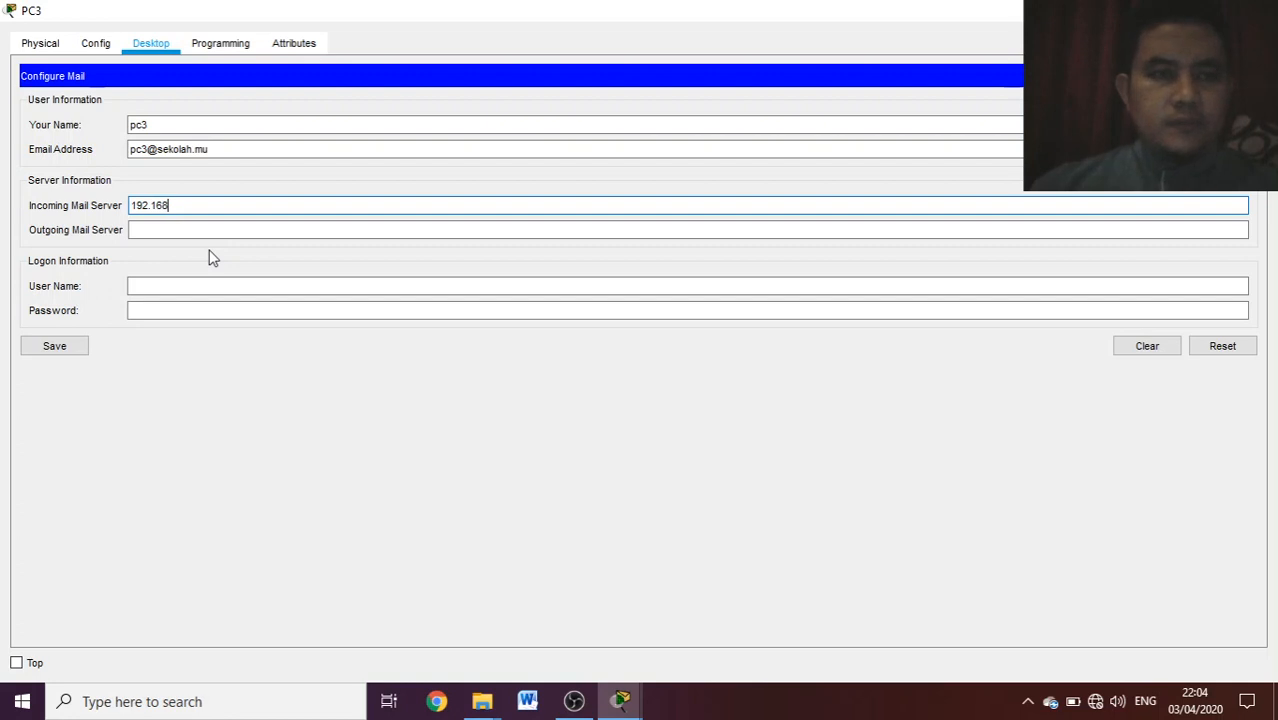
type(".2.2")
left_click(182, 230)
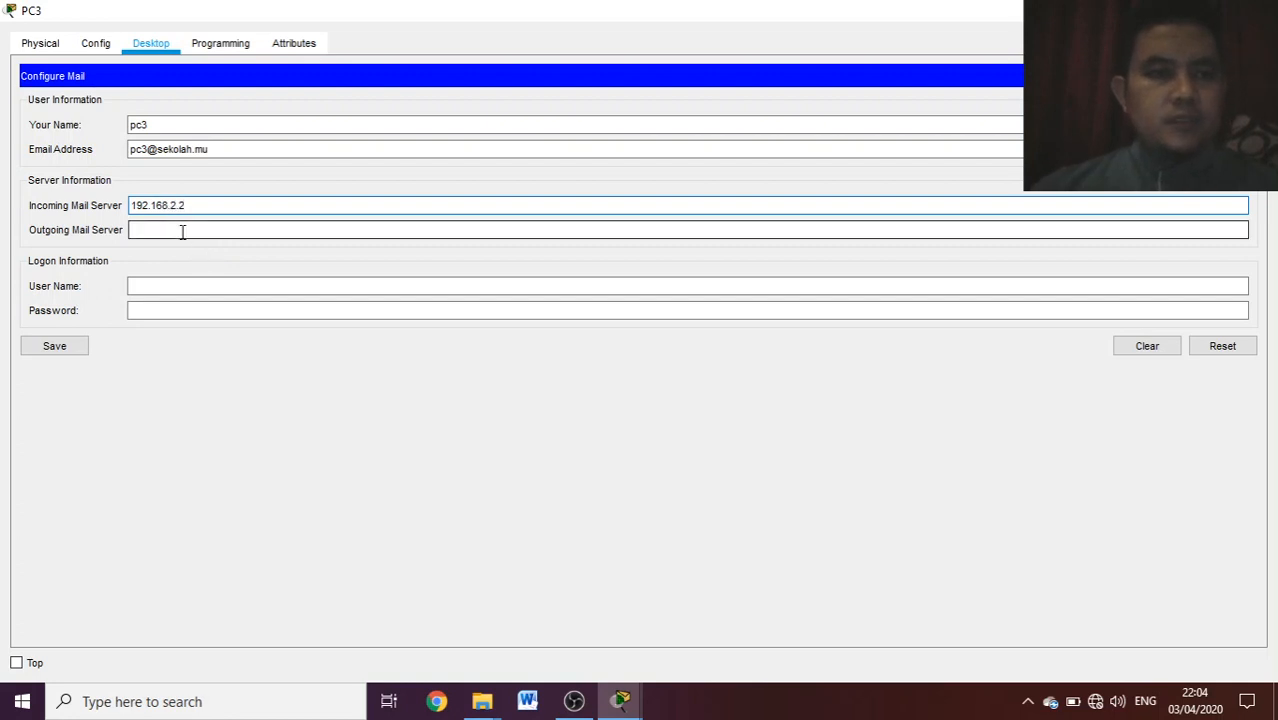
type("192")
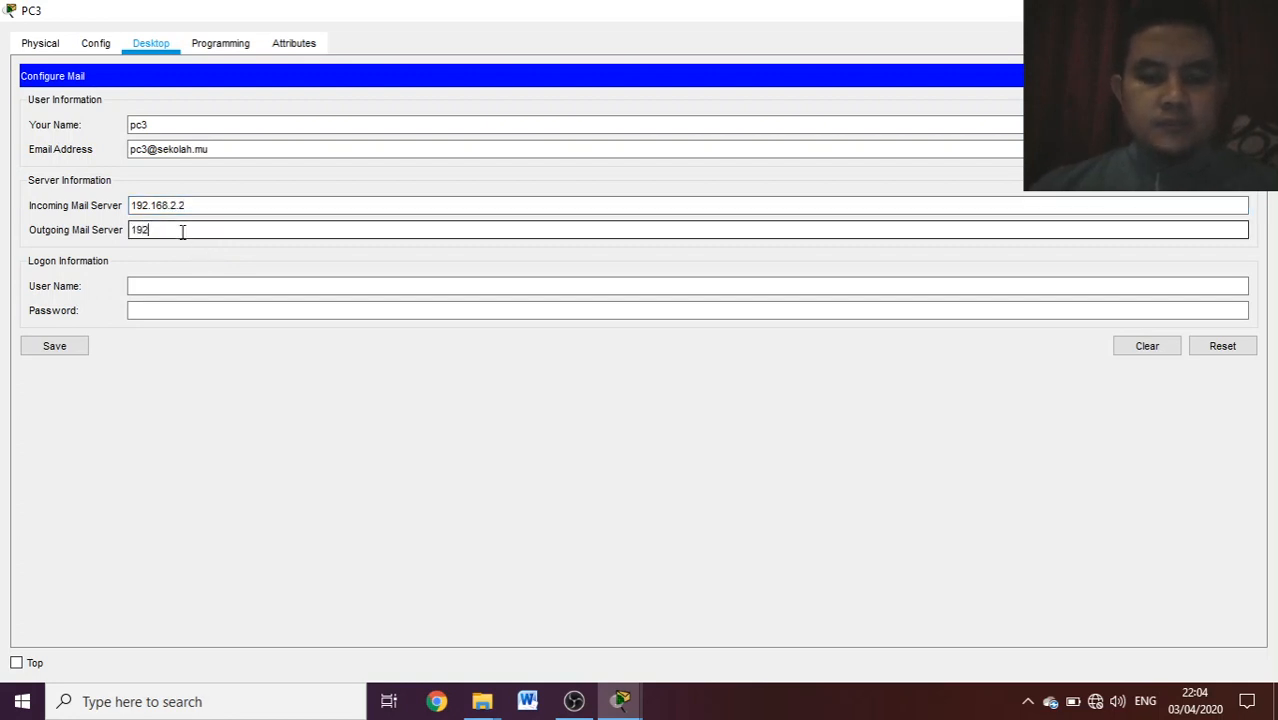
type(".168.2.2")
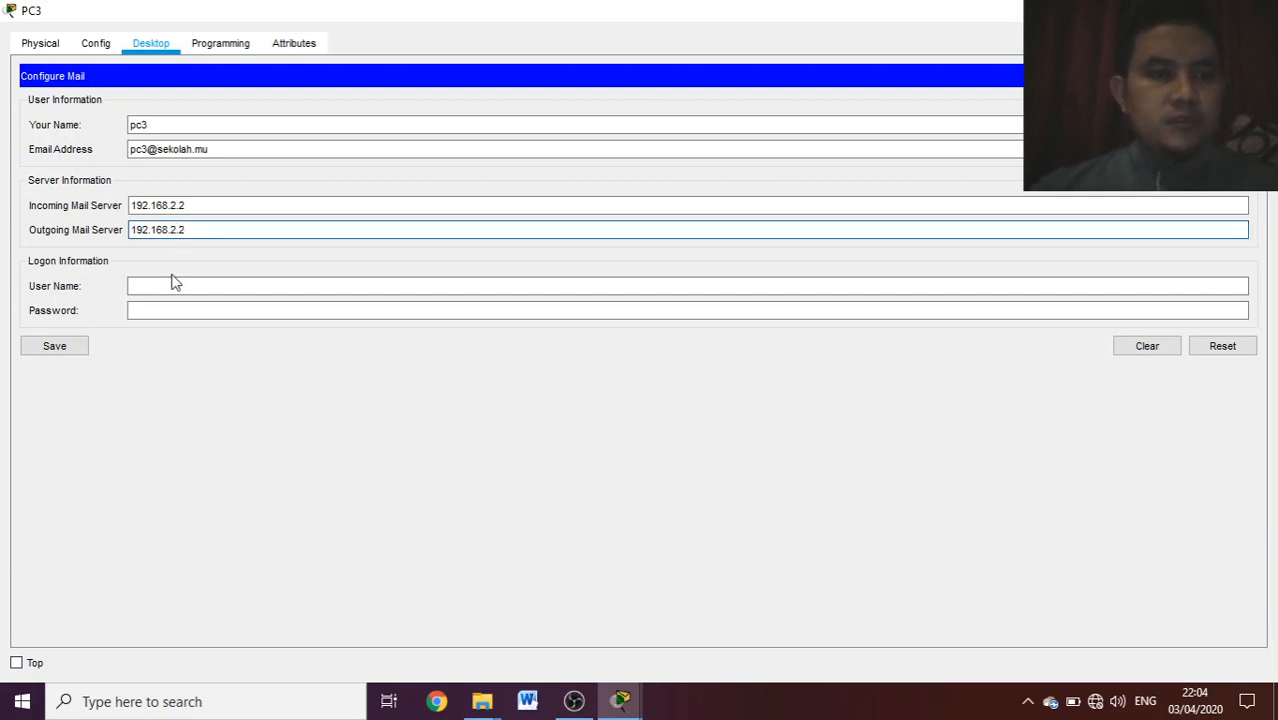
- Enter the logon user name pc3 and the account password, and save PC3's mail configuration
left_click(169, 285)
type("p")
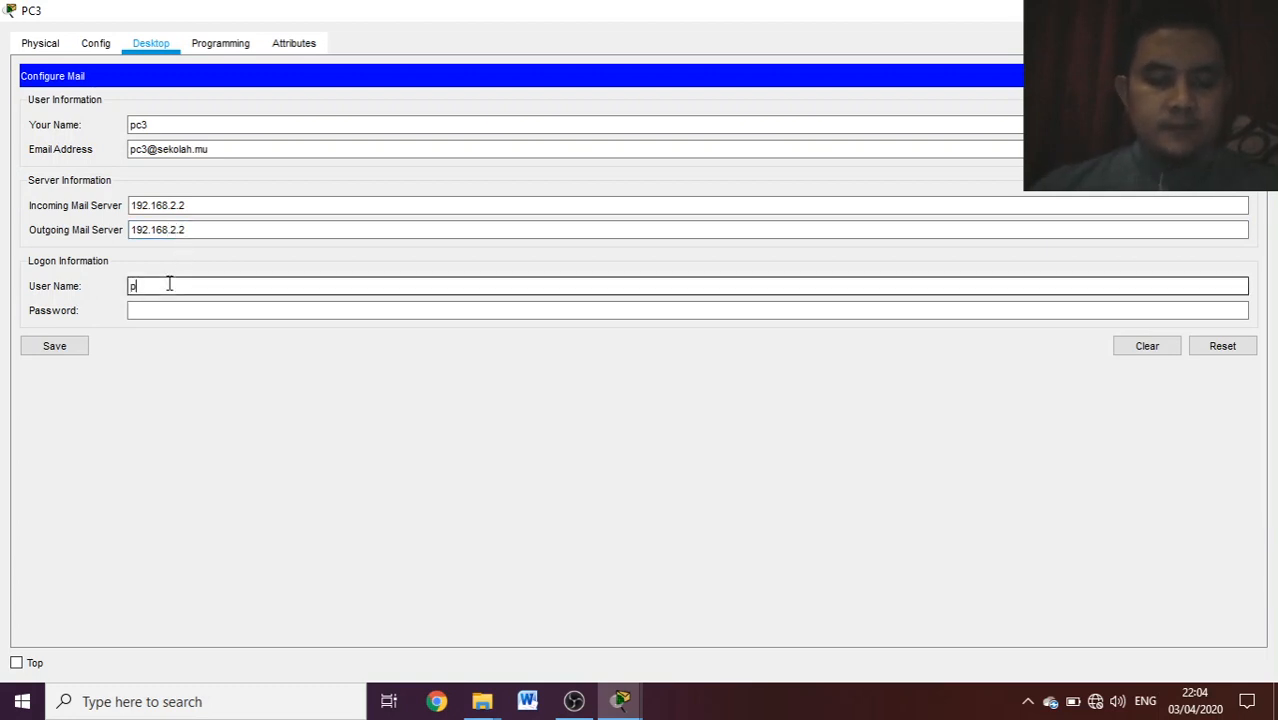
type("c3")
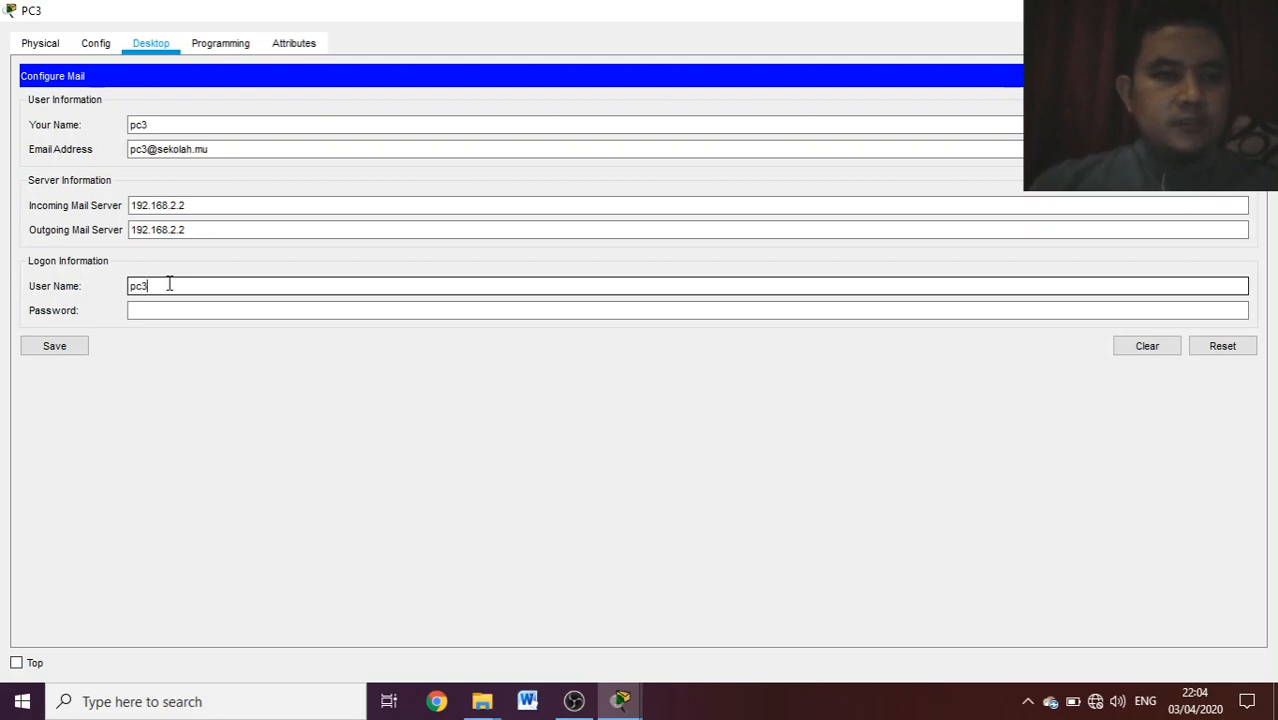
left_click(169, 308)
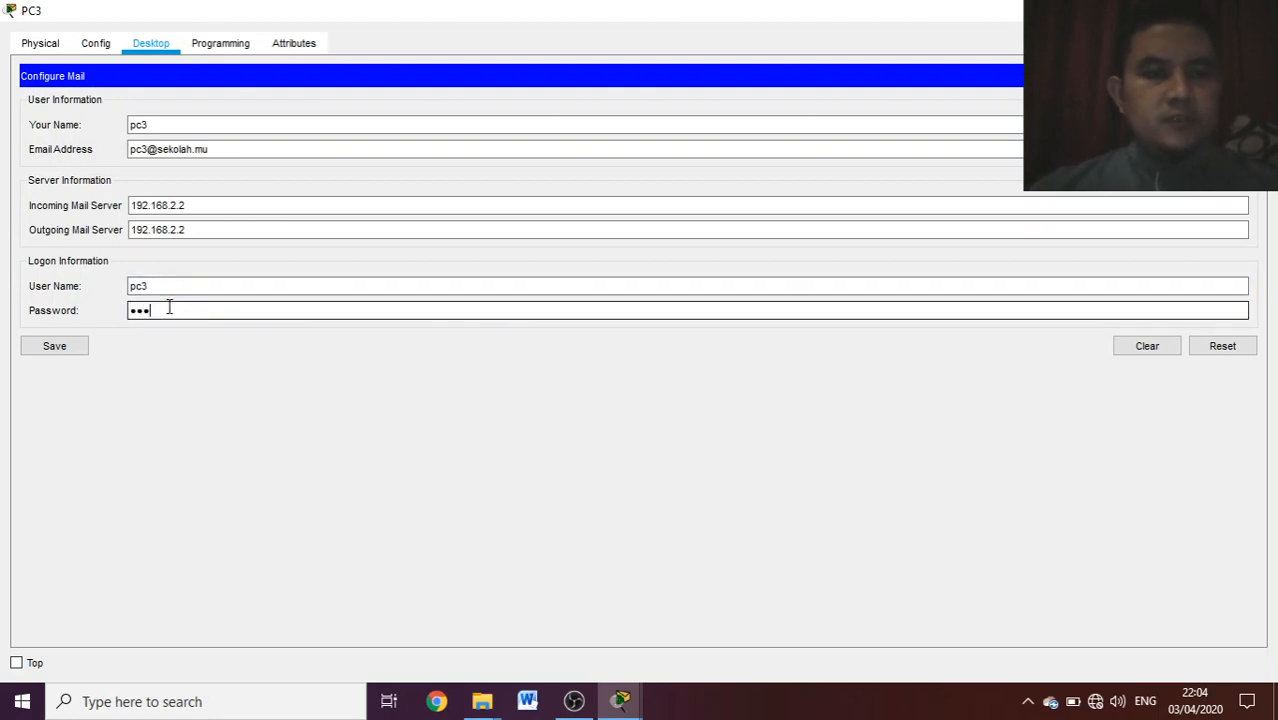
left_click(48, 346)
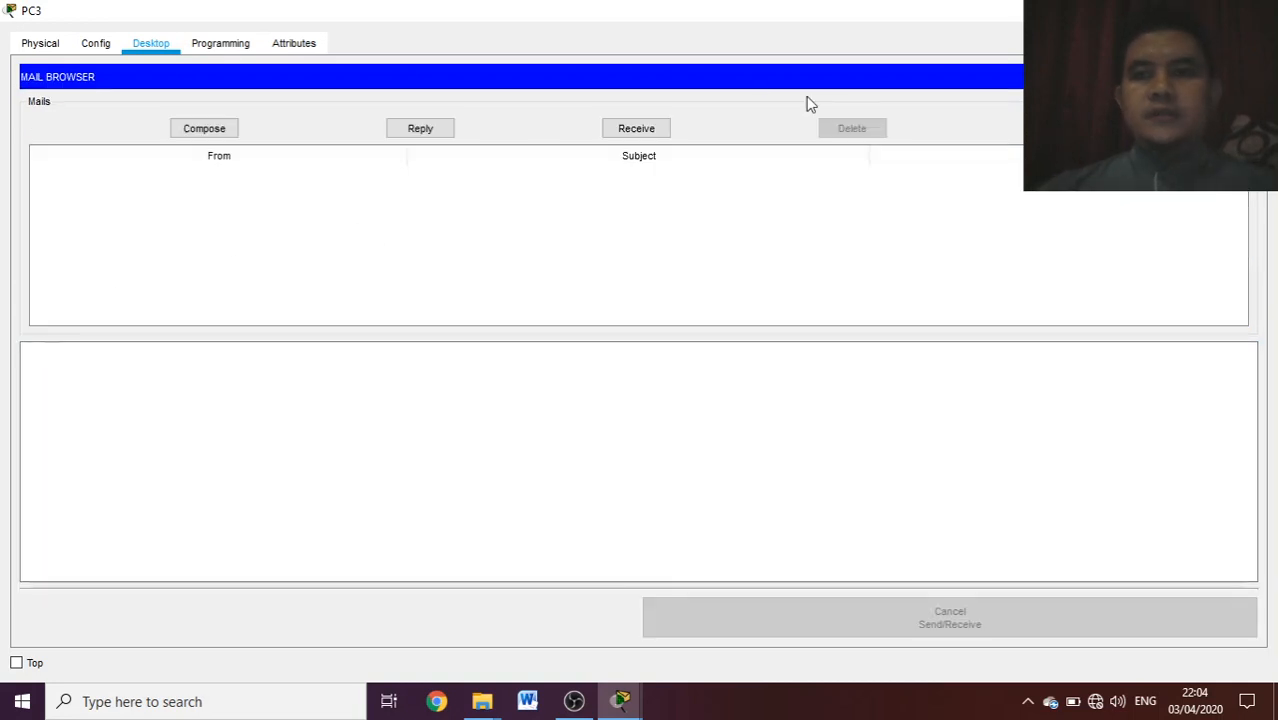
- Close PC3's window, then open PC4's mail configuration and set the display name to pc4
left_click(1255, 10)
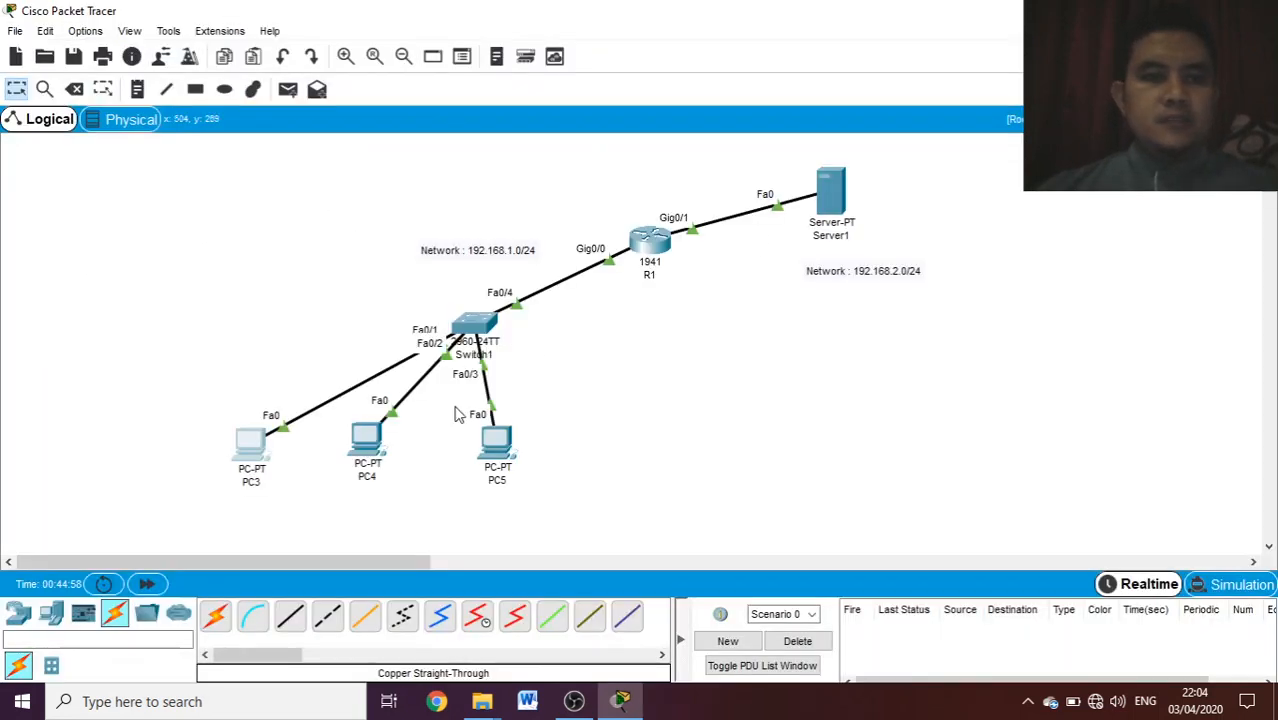
left_click(370, 445)
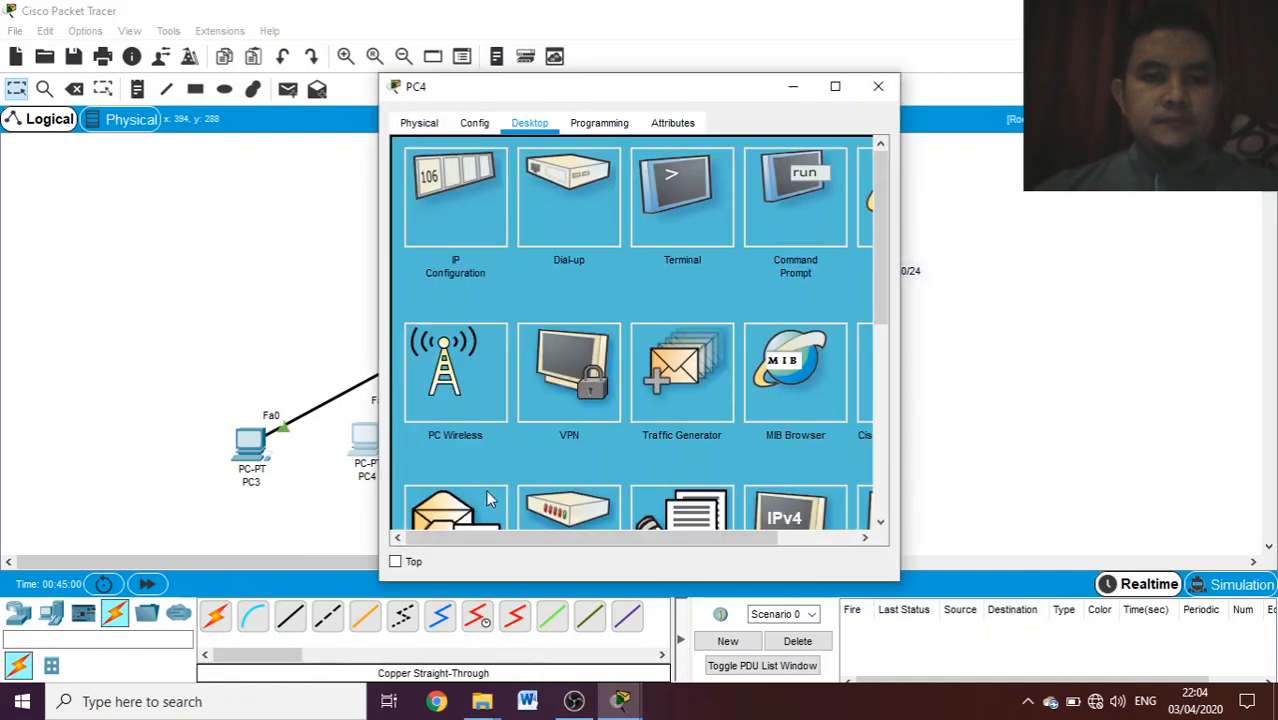
left_click(486, 500)
left_click(529, 207)
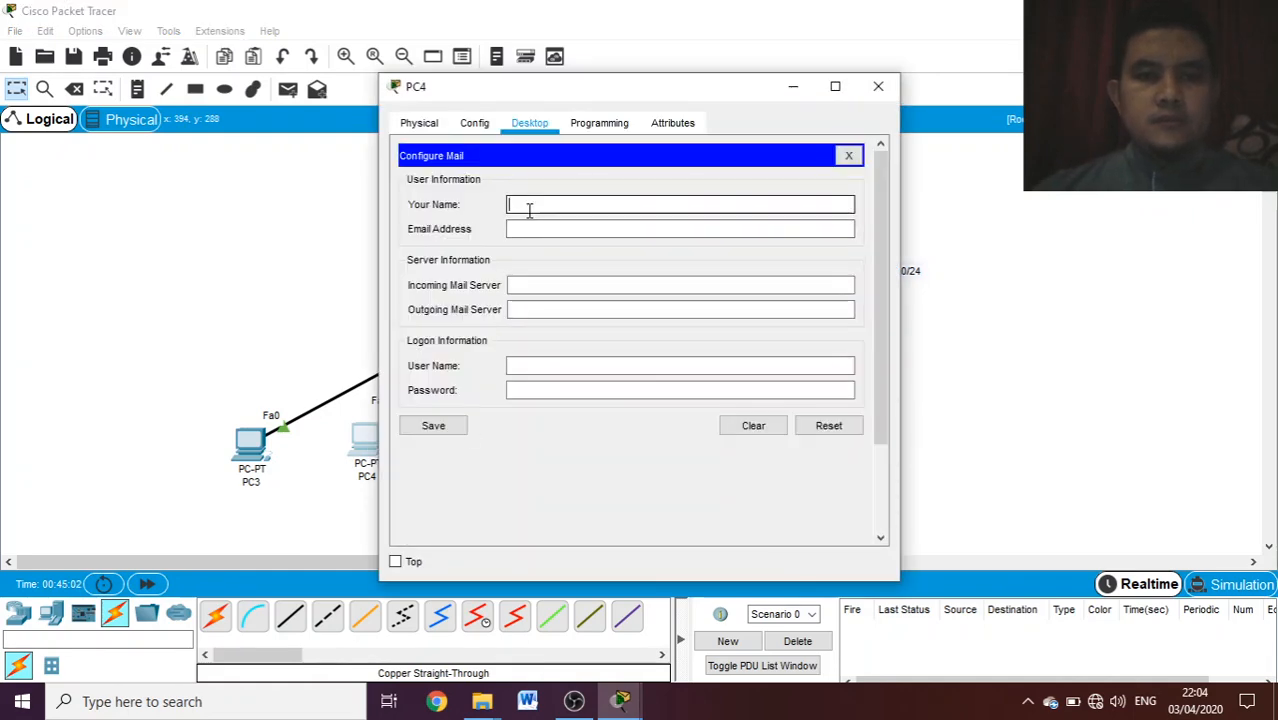
type("pc4")
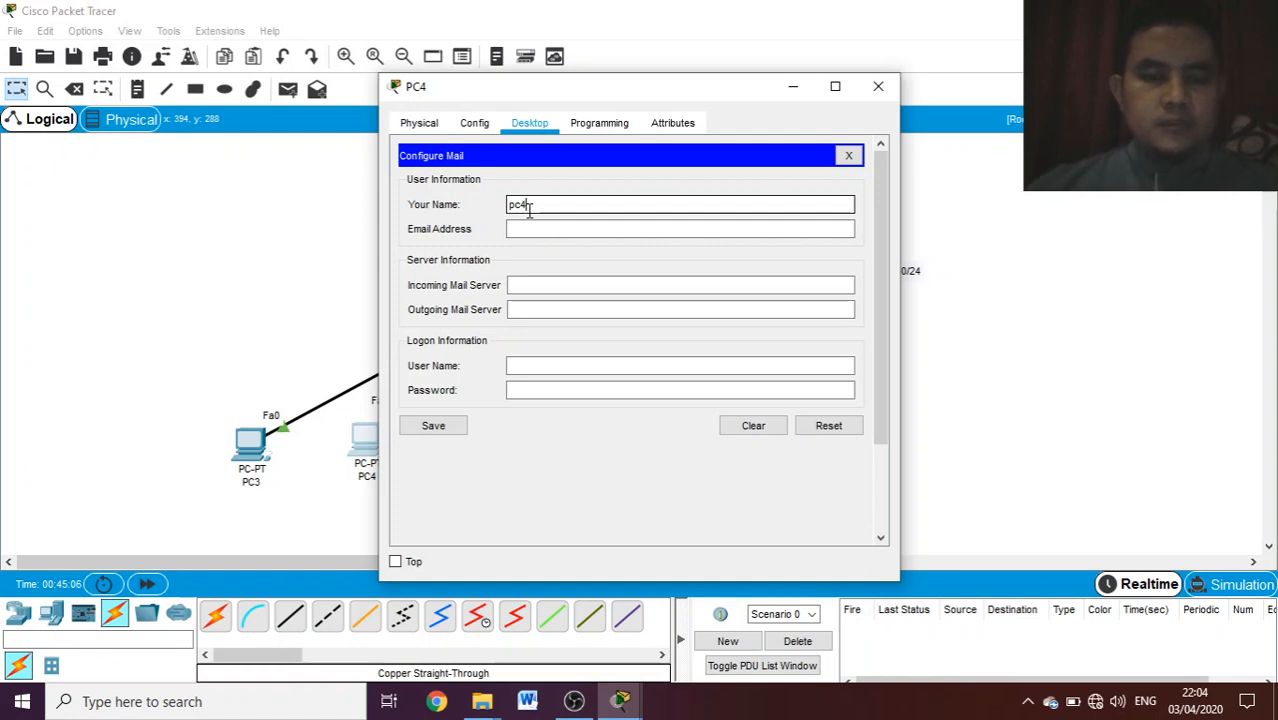
type("@s")
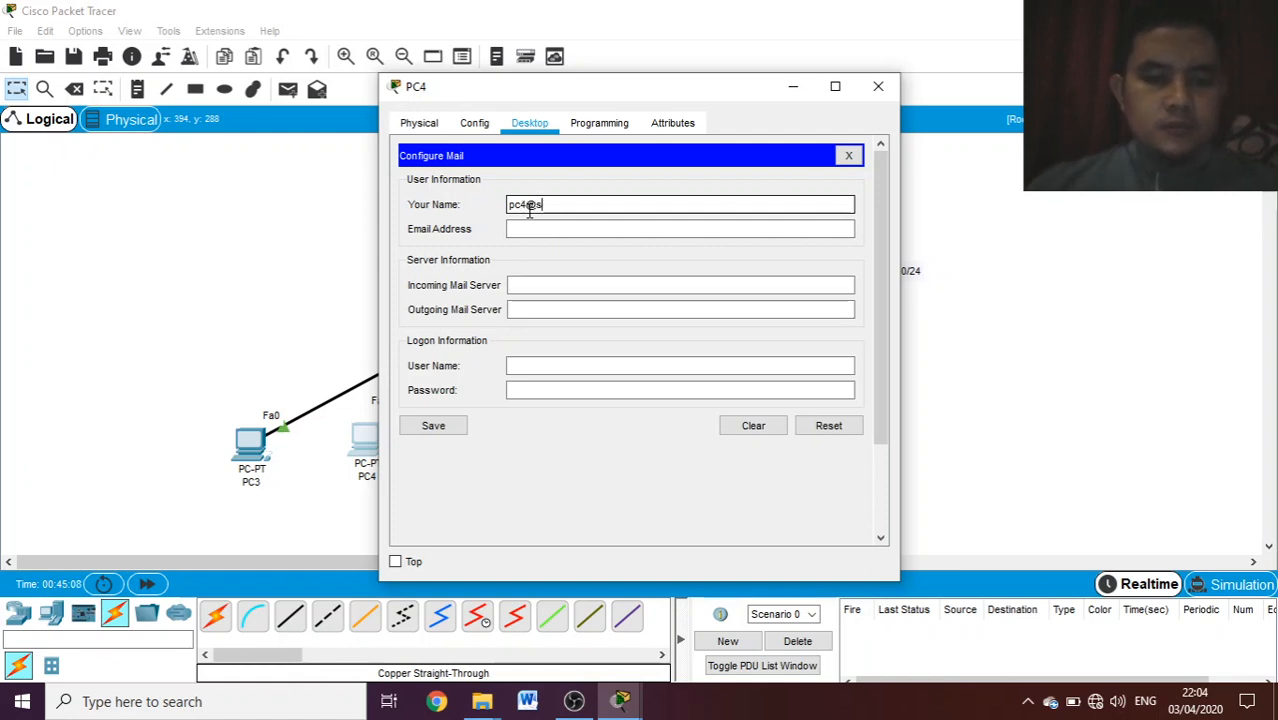
type("ekolah")
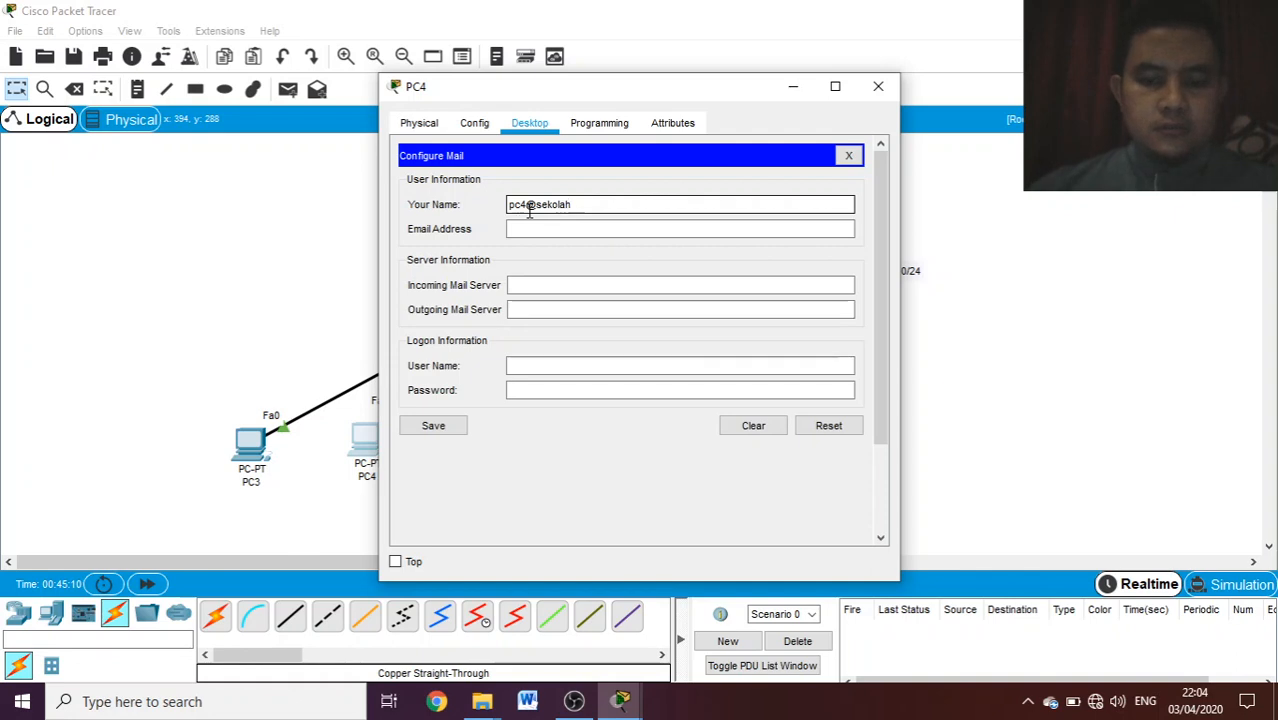
type(".mu")
left_click(548, 233)
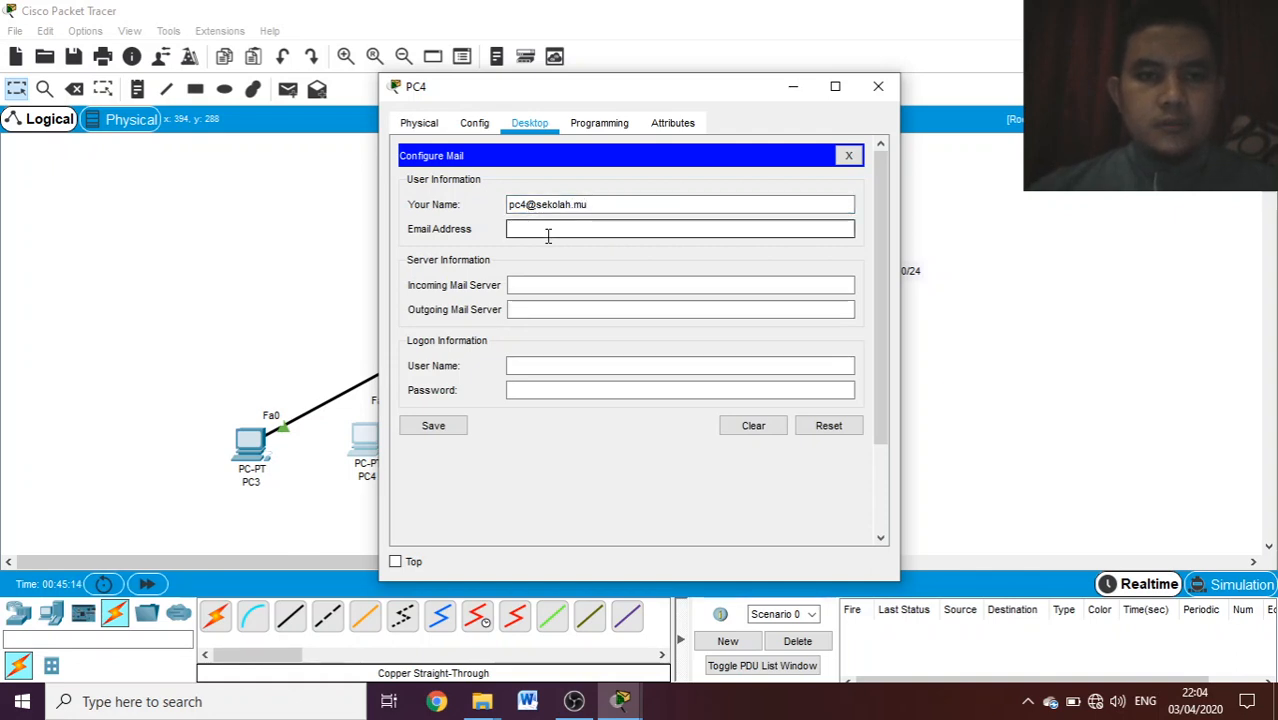
left_click(614, 208)
key("BackSpace")
key("BackSpace")
key("BackSpace")
key("BackSpace")
key("BackSpace")
key("BackSpace")
key("BackSpace")
key("BackSpace")
key("BackSpace")
key("BackSpace")
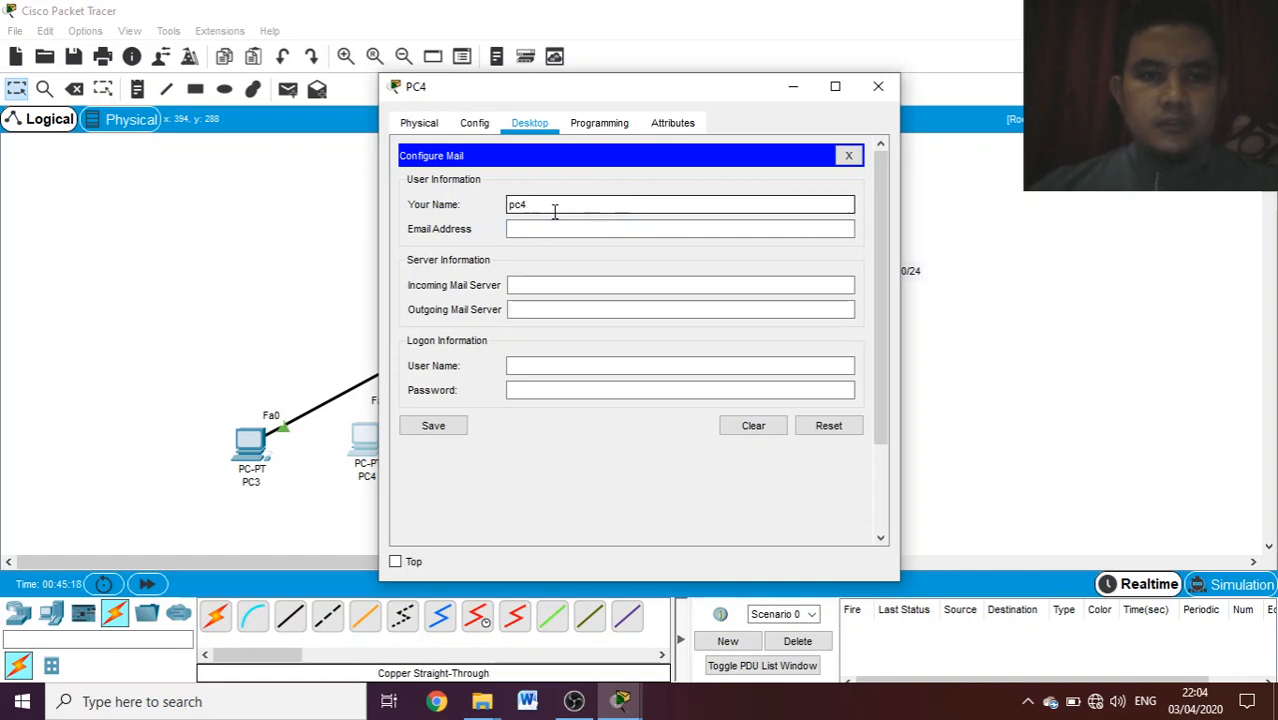
- Fill in PC4's e-mail address on the sekolah.mu domain
left_click(522, 224)
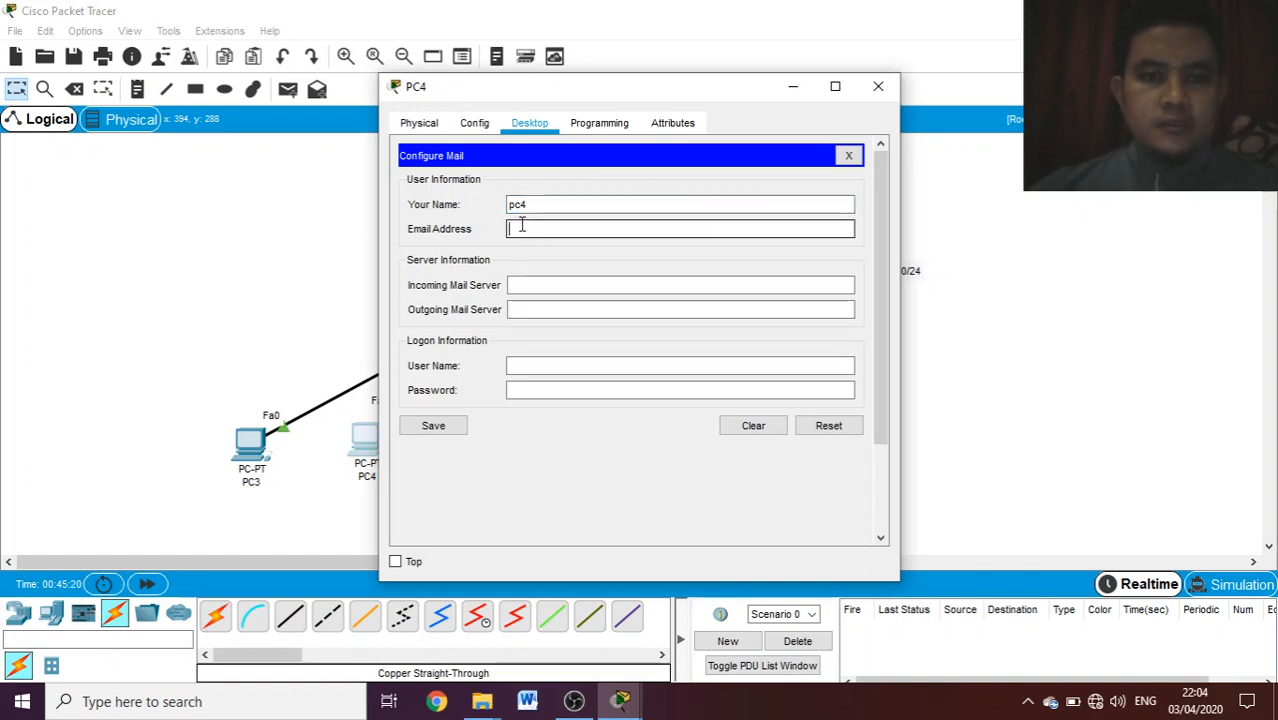
type("pc4")
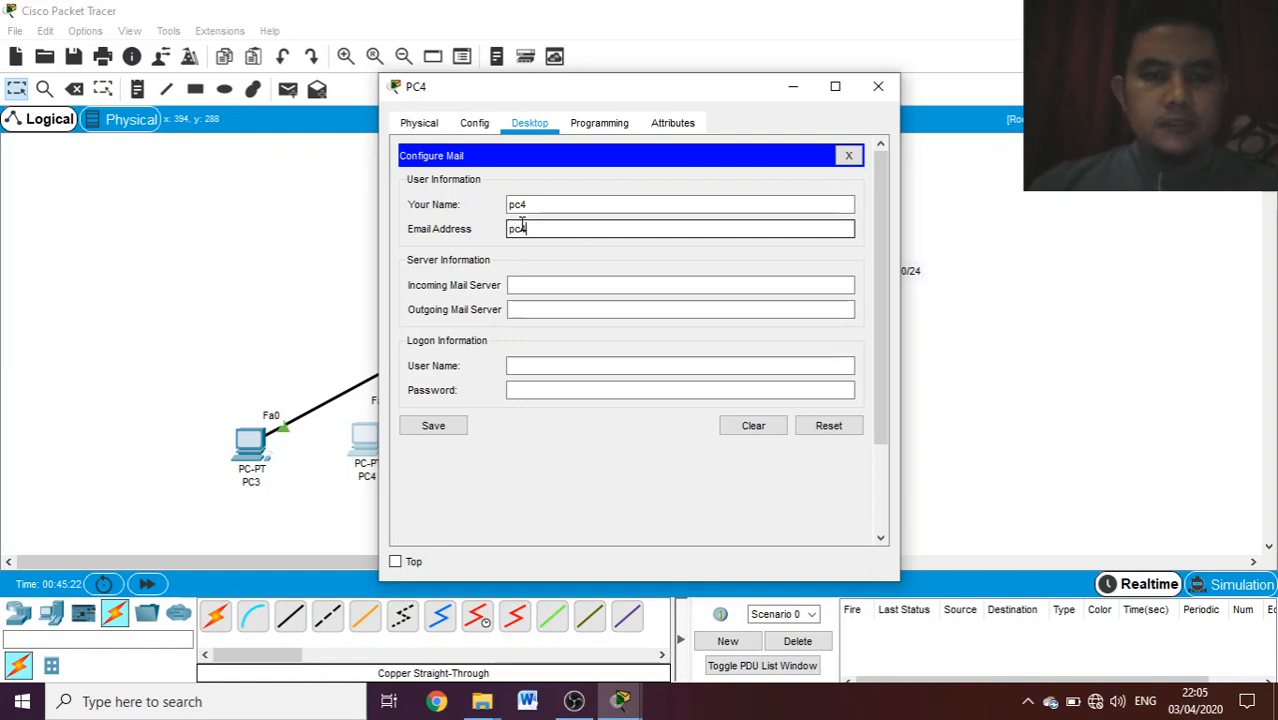
type("@sekolah")
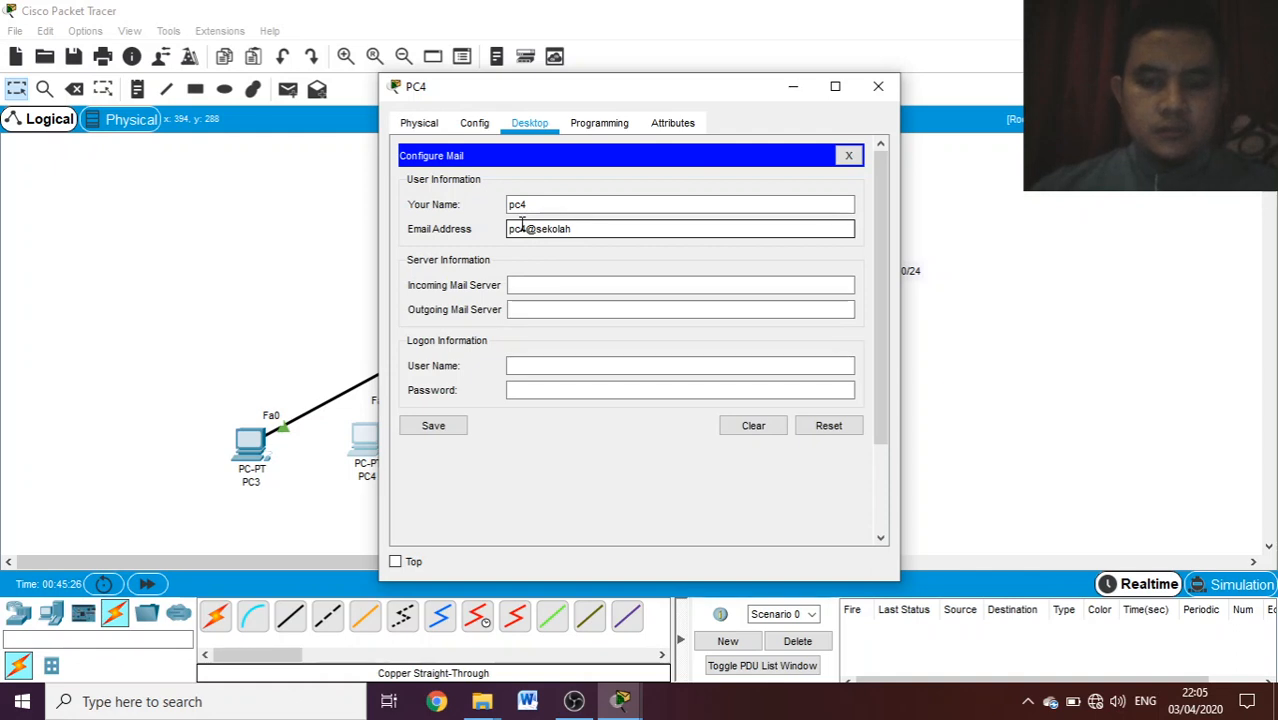
type(".mu")
- Set both the incoming and outgoing mail servers on PC4 to 192.168.2.2
left_click(522, 284)
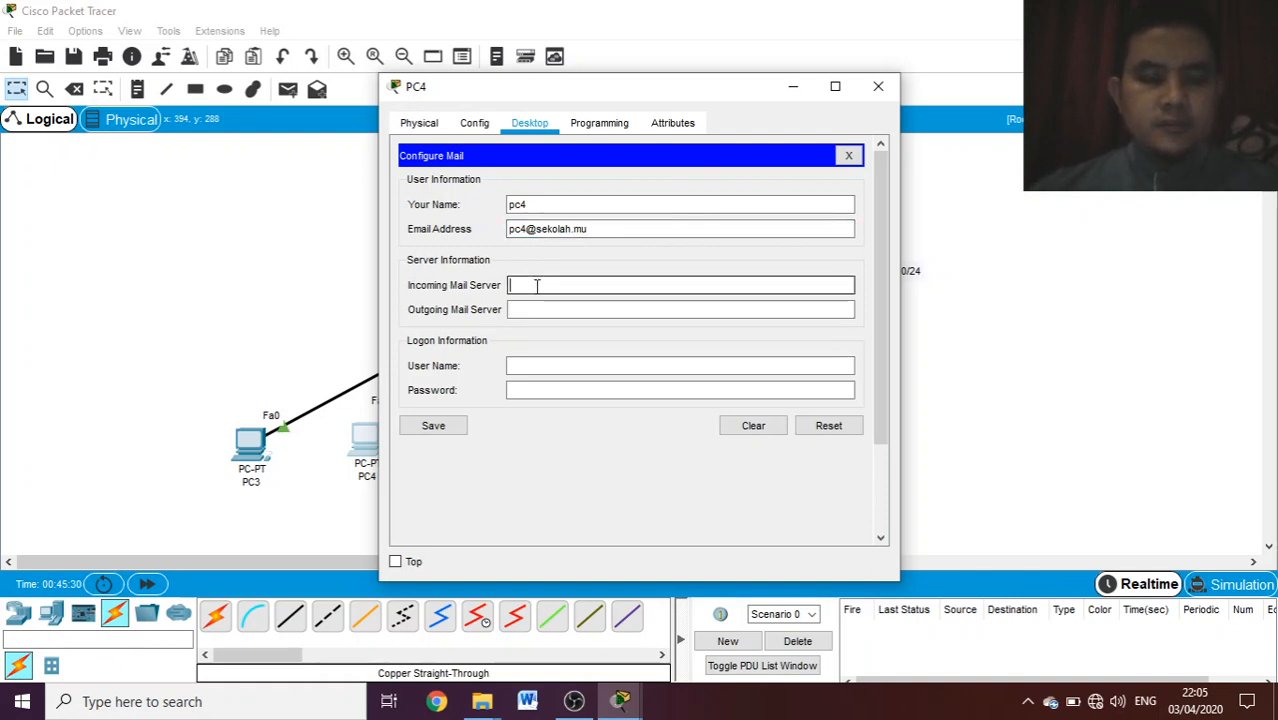
type("192.168.2.2")
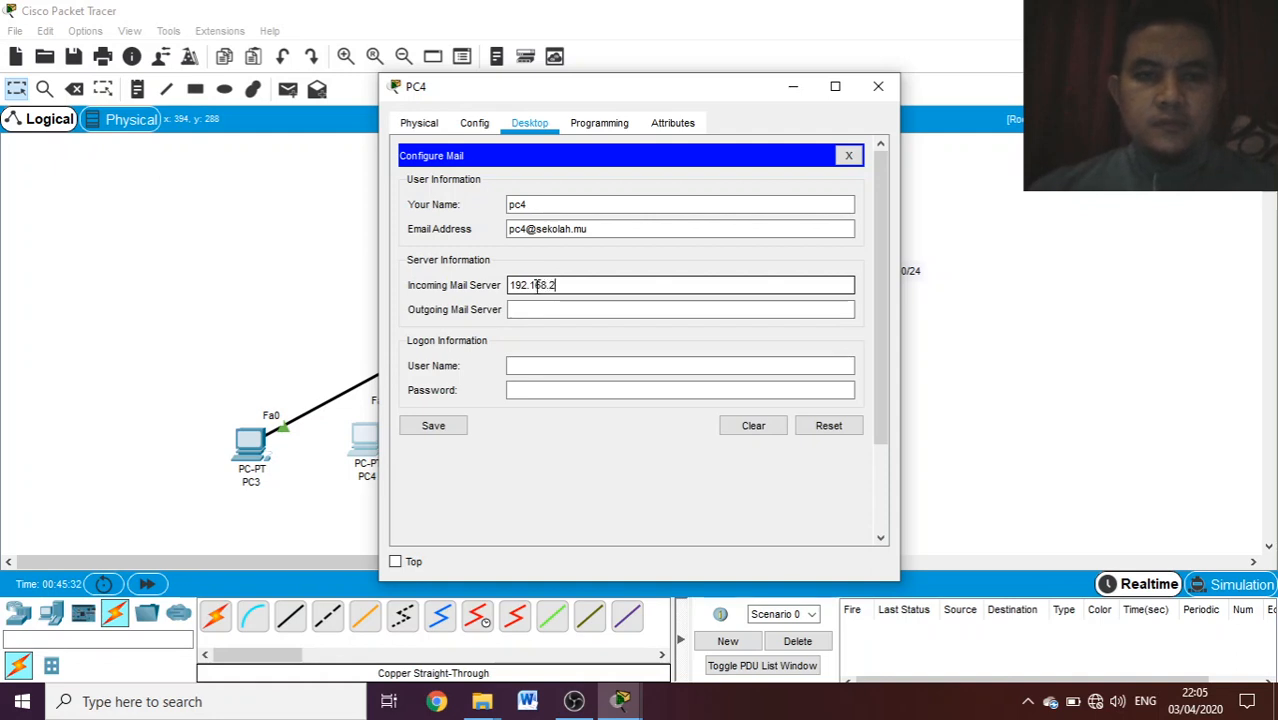
left_click(547, 311)
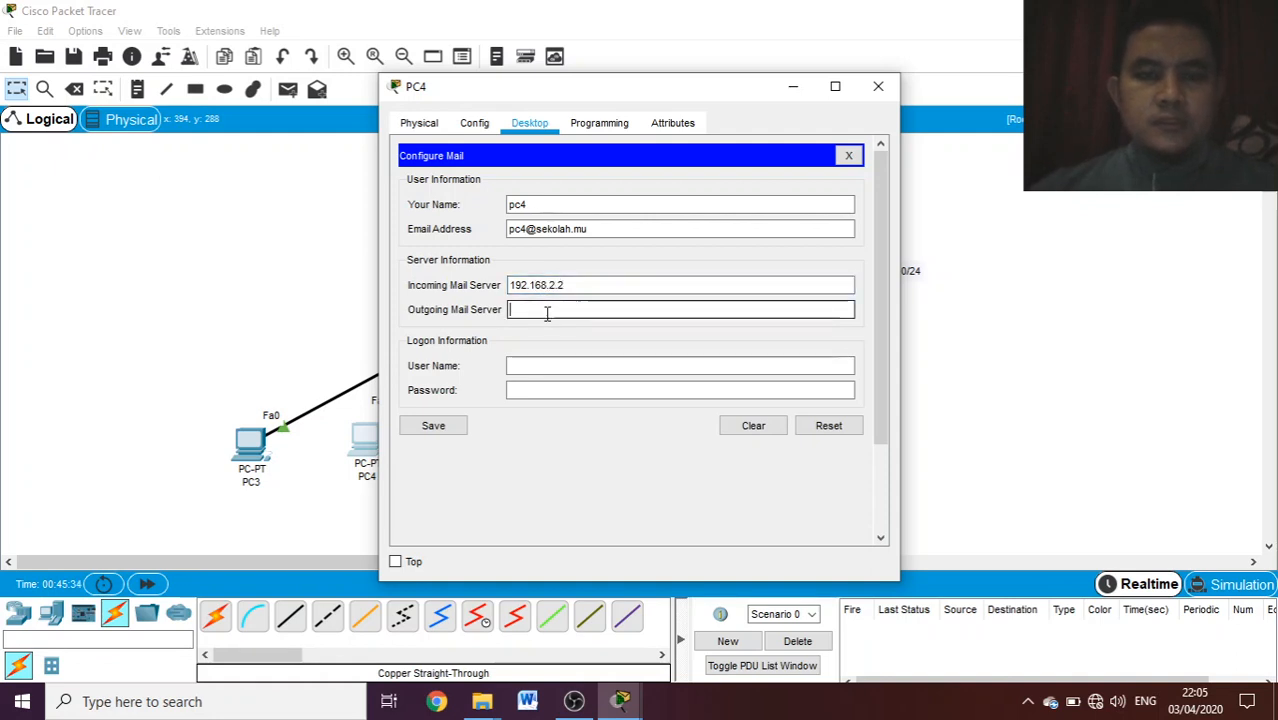
type("192.168")
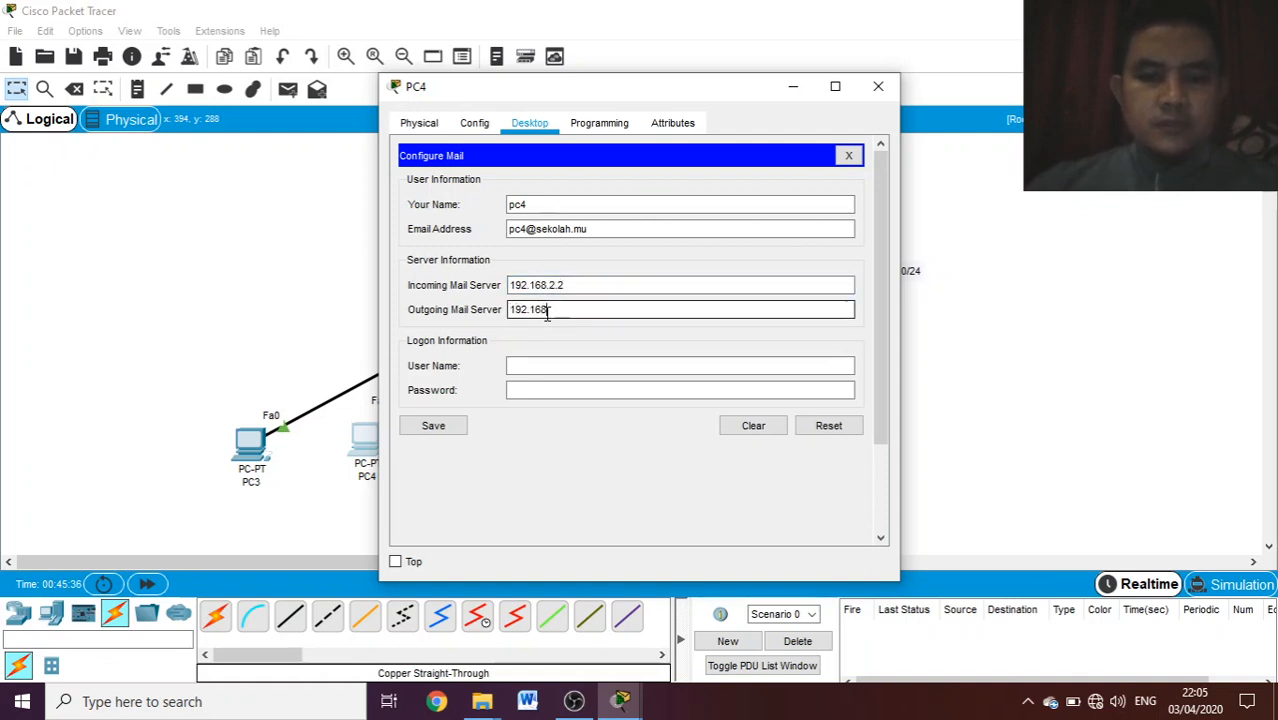
type(".2.2")
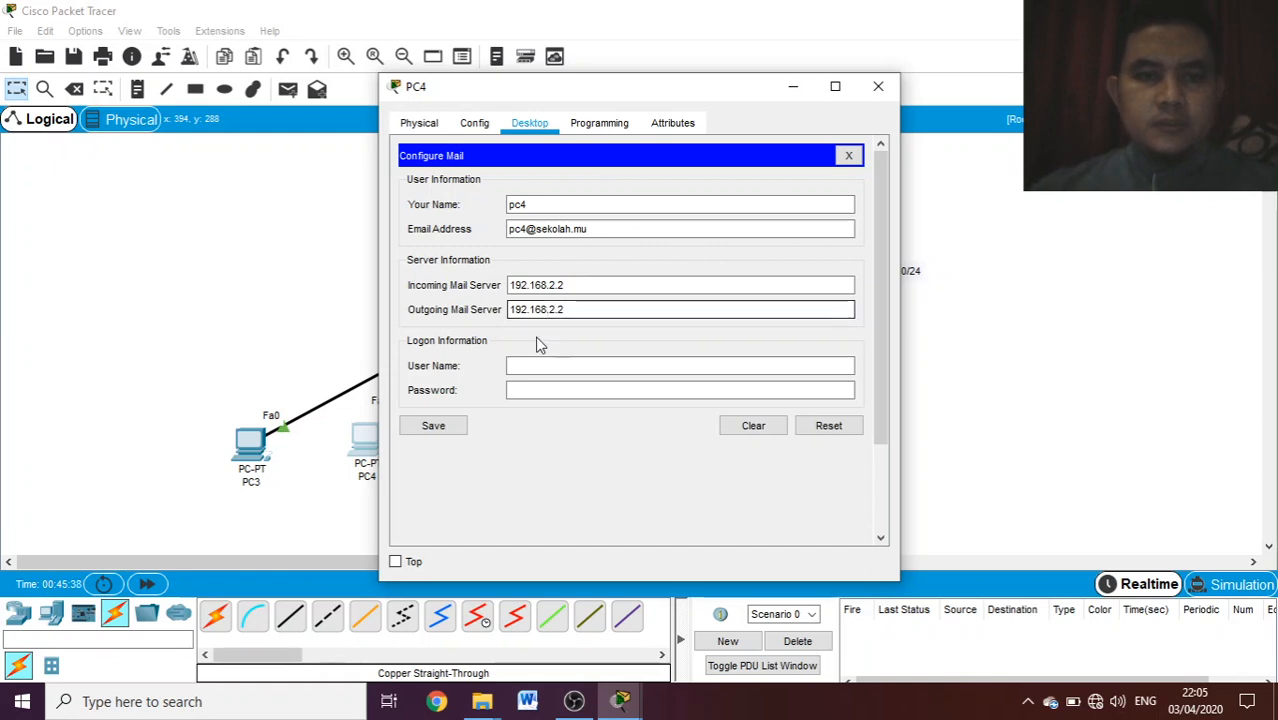
- Enter the logon user name pc4 and the account password, save PC4's mail configuration and close its window
left_click(528, 362)
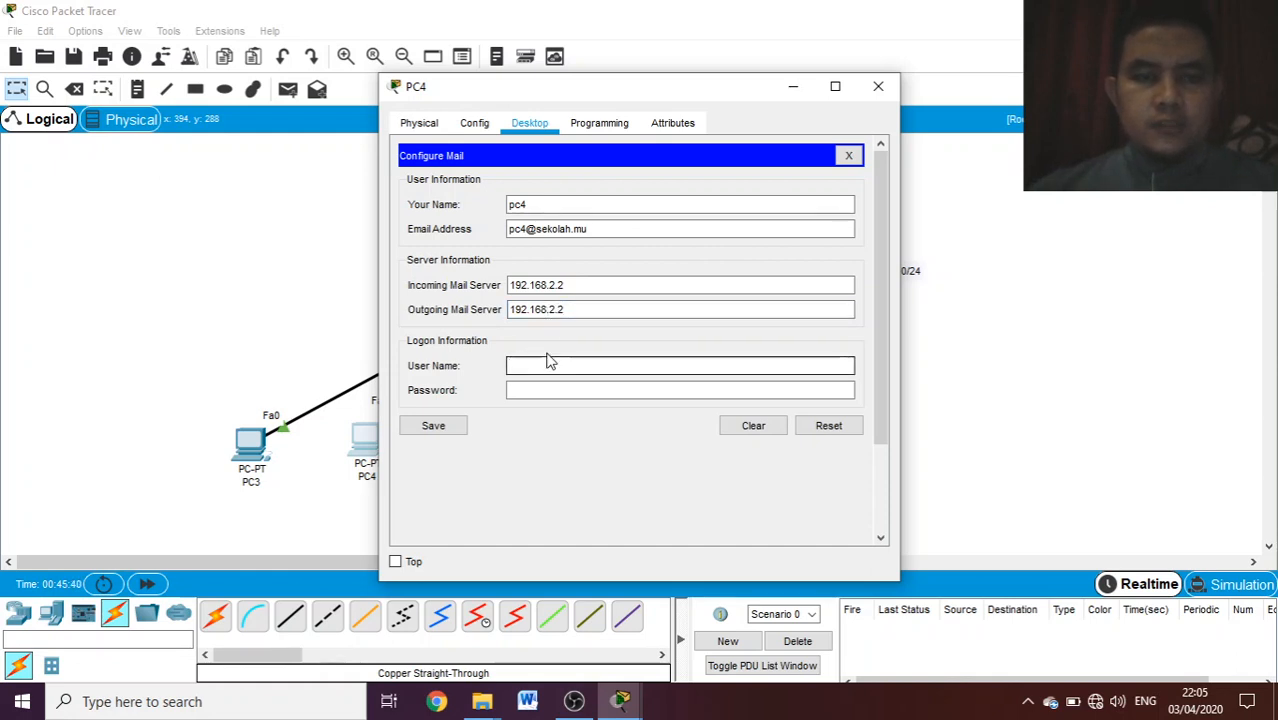
type("p")
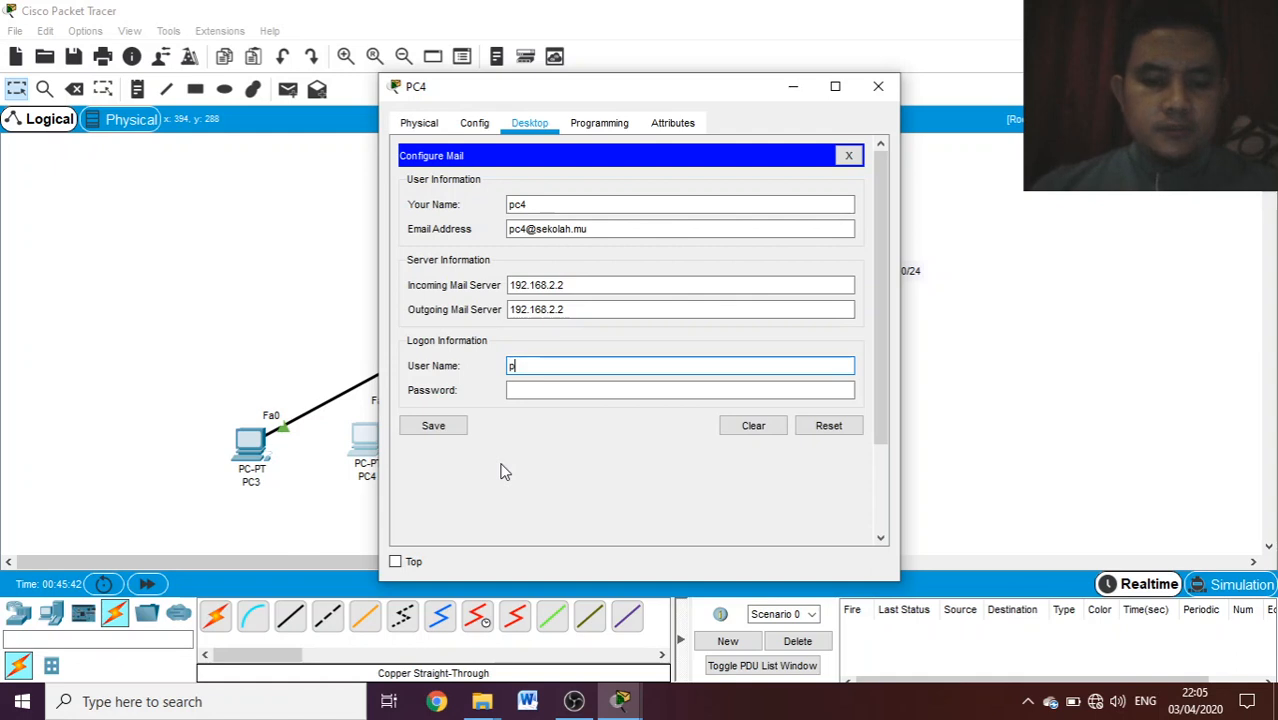
type("c4")
left_click(527, 390)
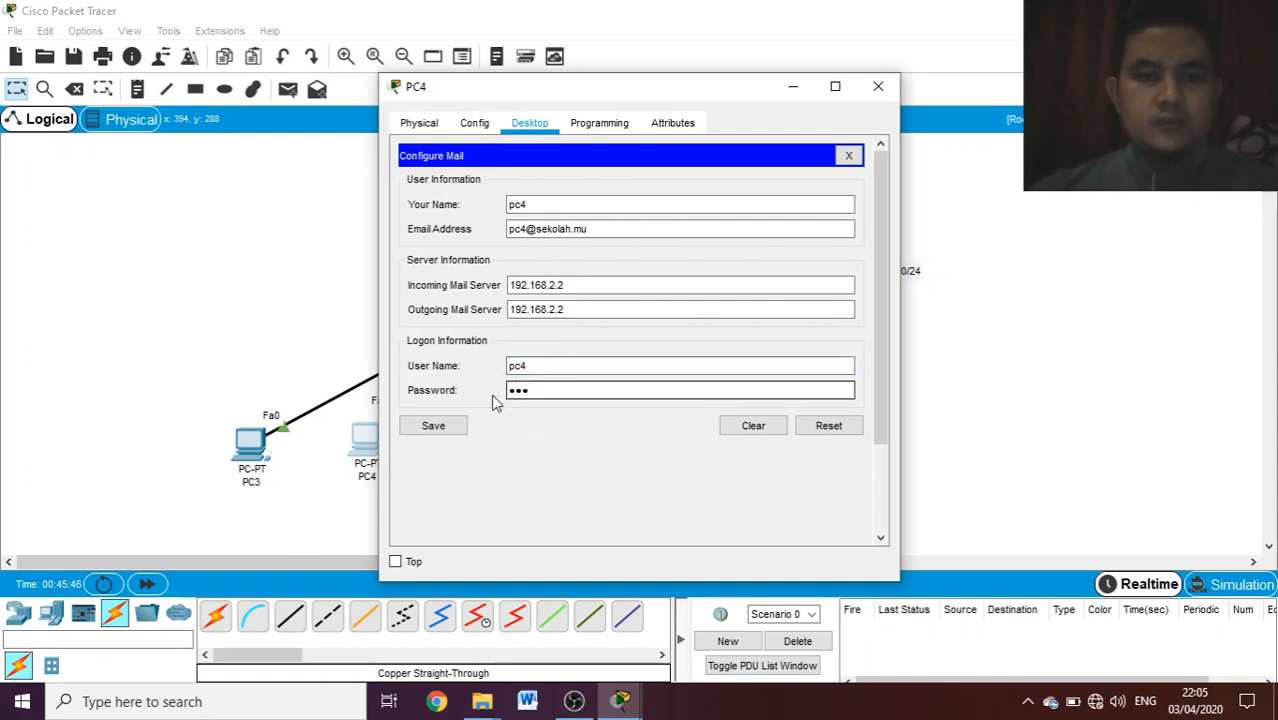
left_click(436, 425)
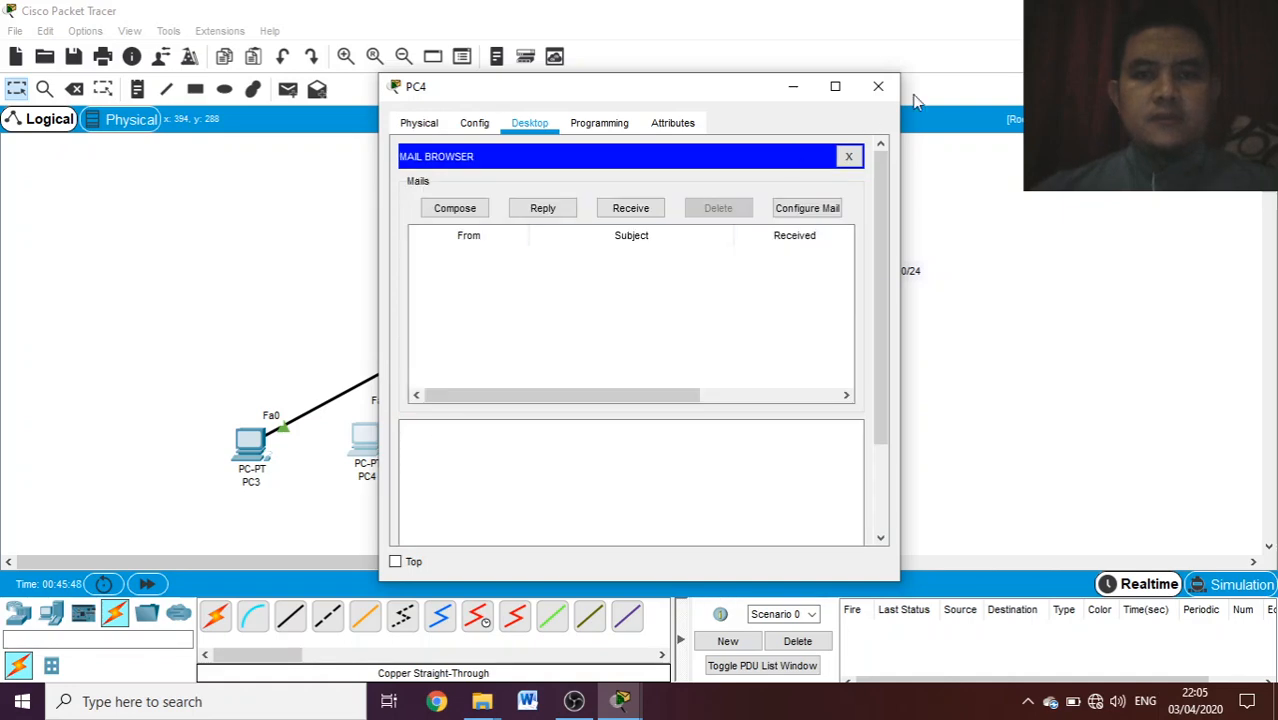
left_click(878, 87)
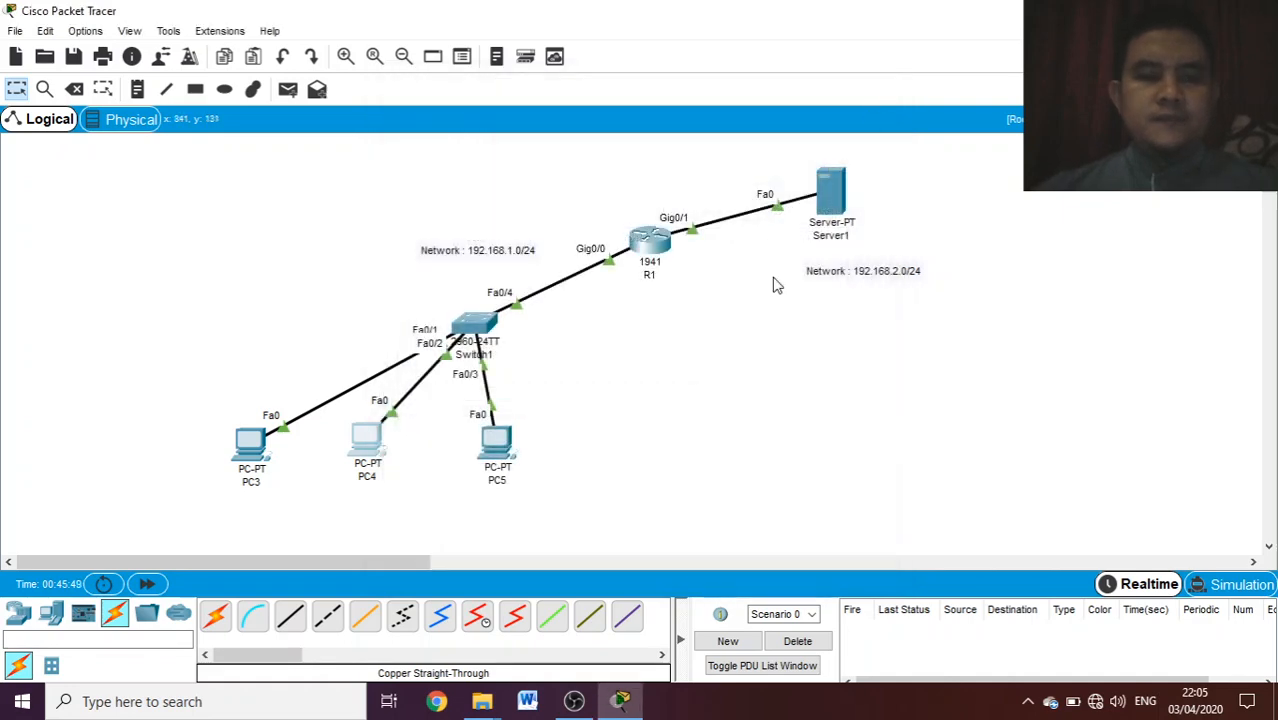
- Open PC5's mail configuration, set the display name to pc5 and fill in its e-mail address on the sekolah.mu domain
left_click(500, 452)
left_click(458, 512)
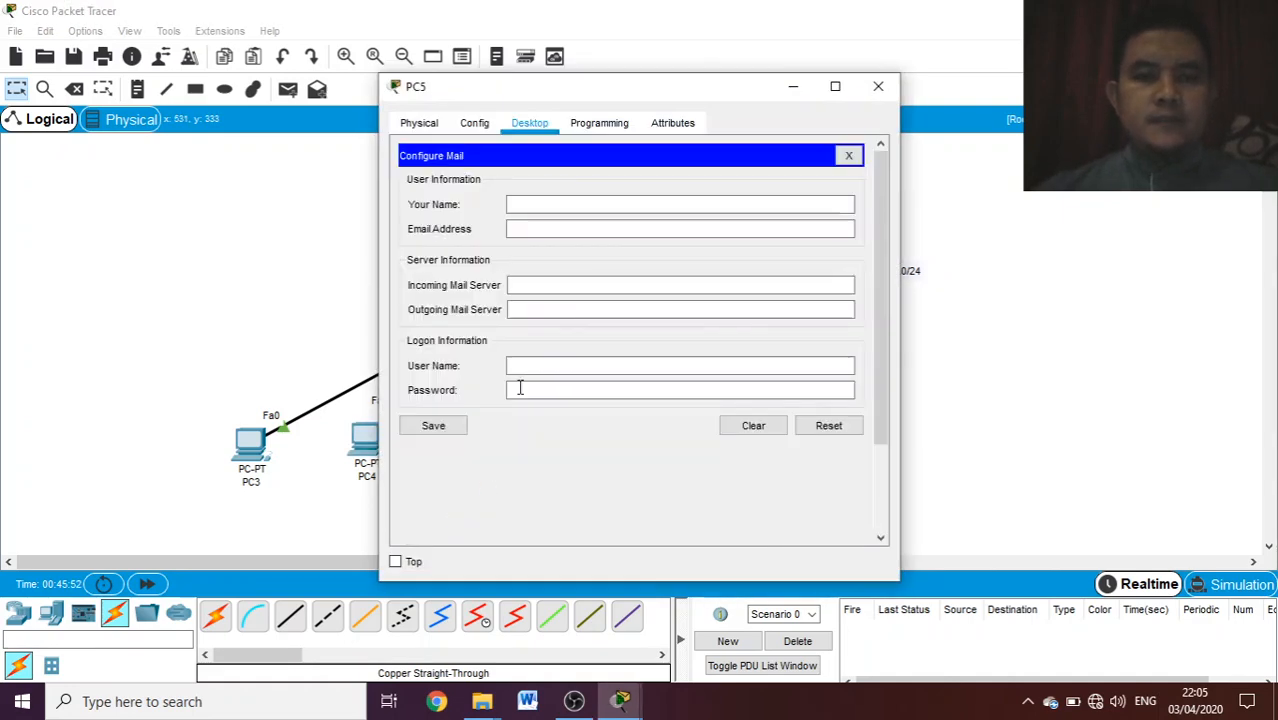
left_click(531, 204)
type("p")
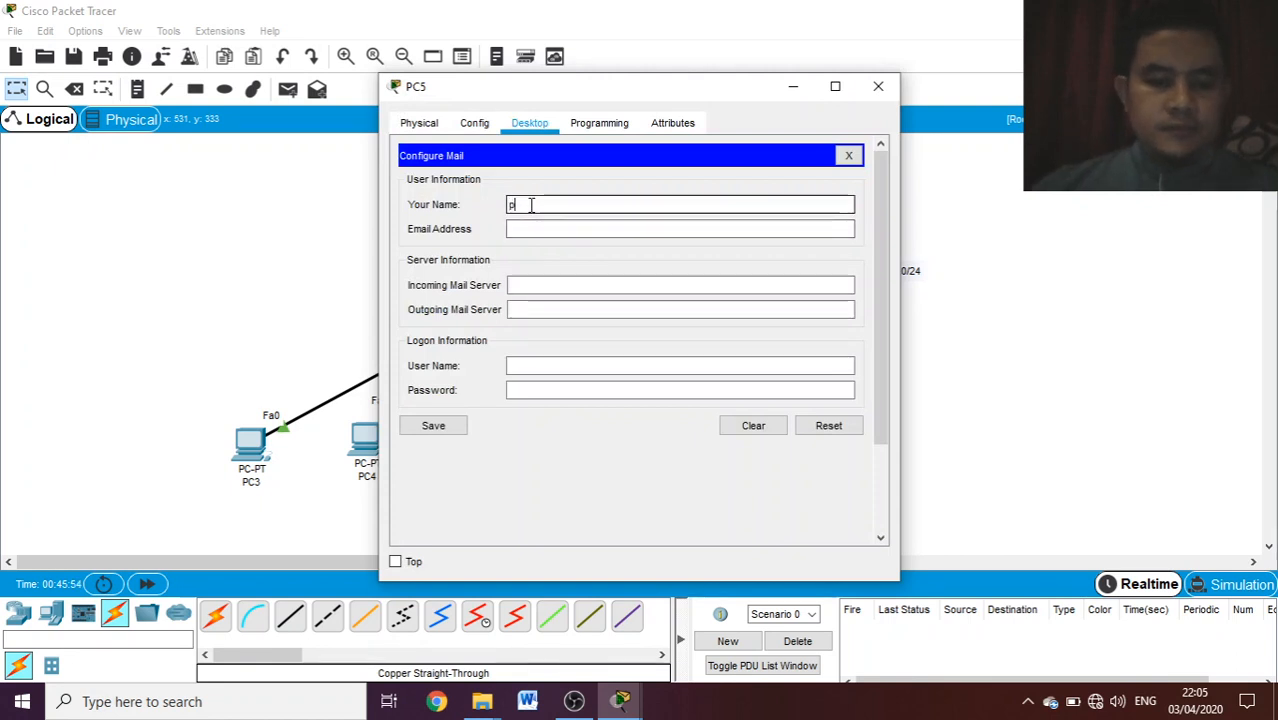
type("c5")
left_click(531, 229)
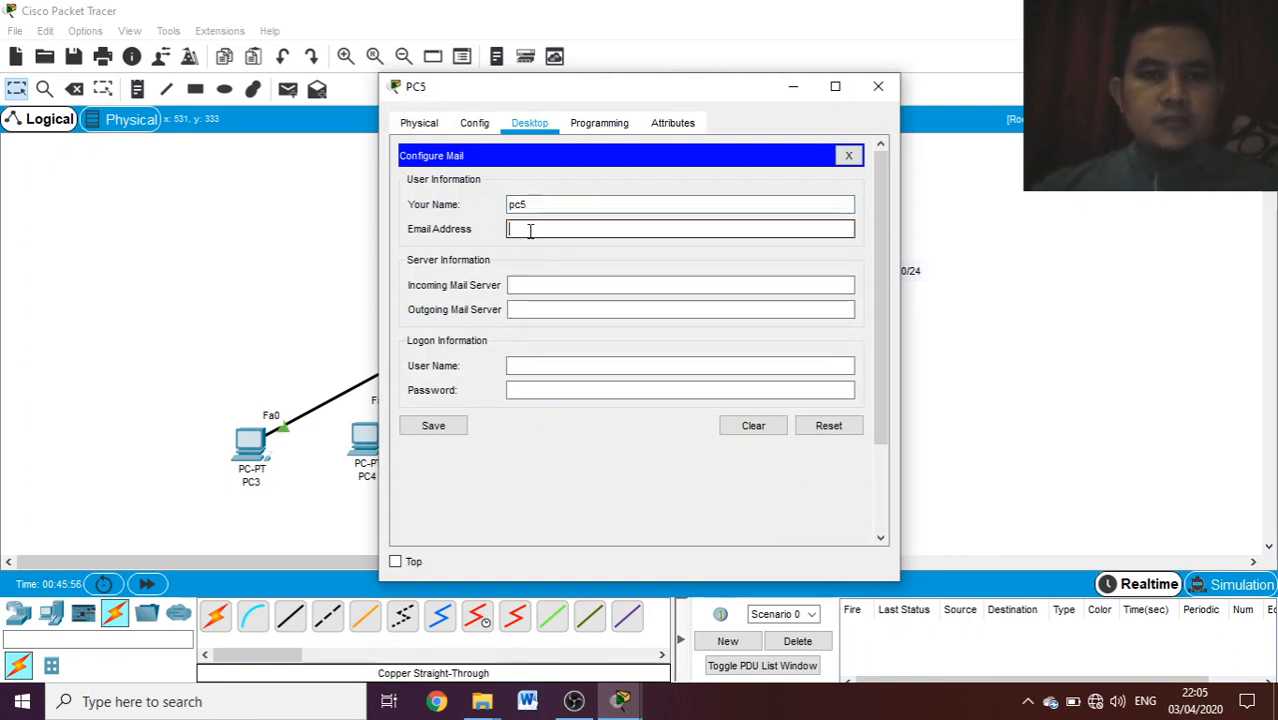
type("pc5")
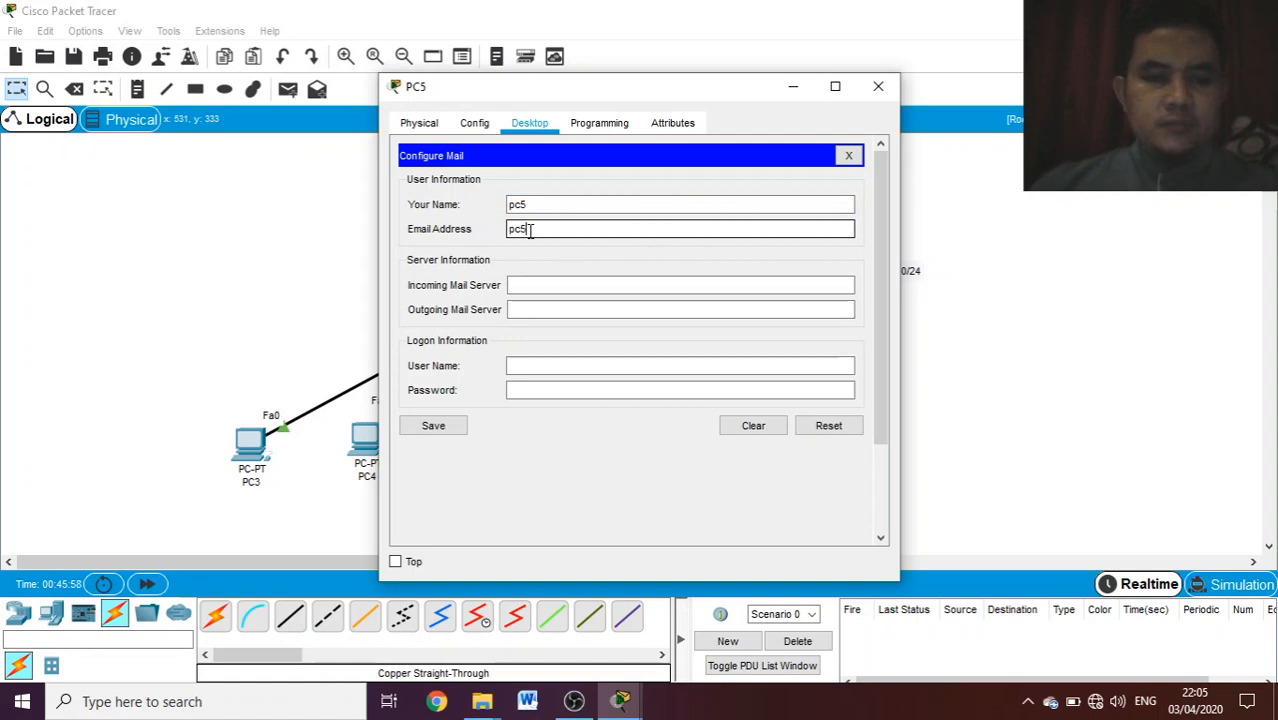
type("@")
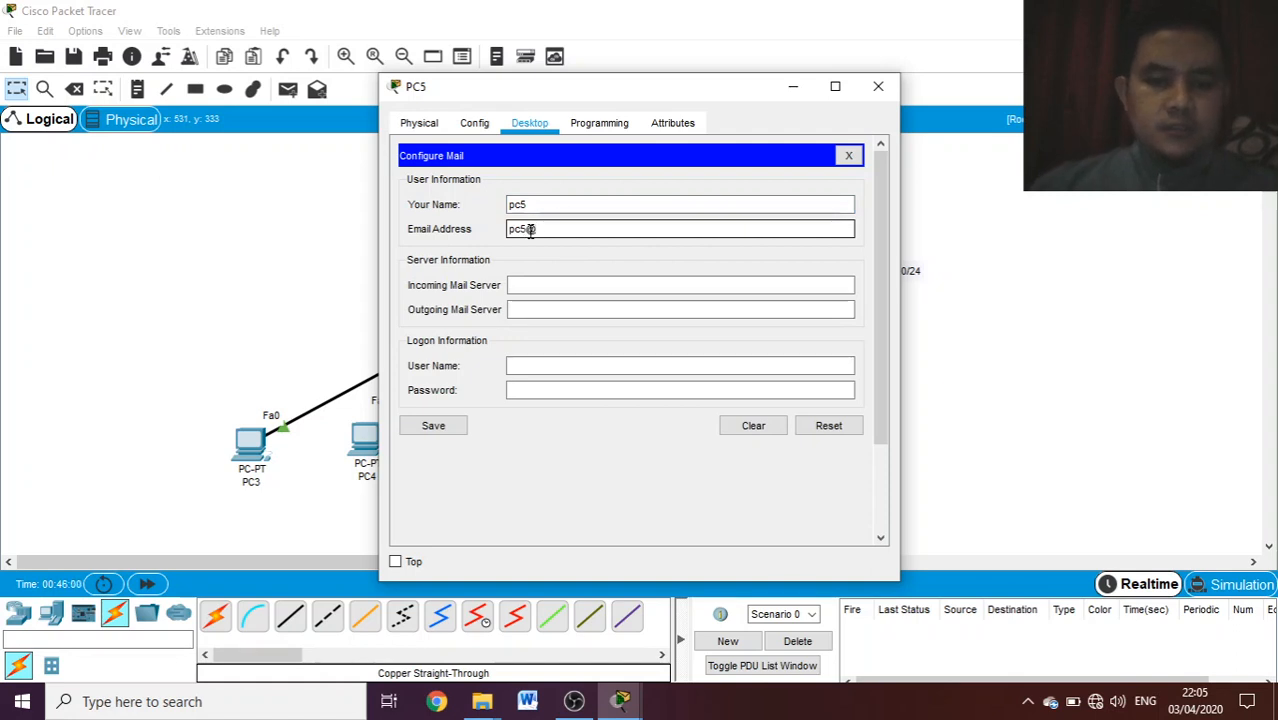
type("sekolah")
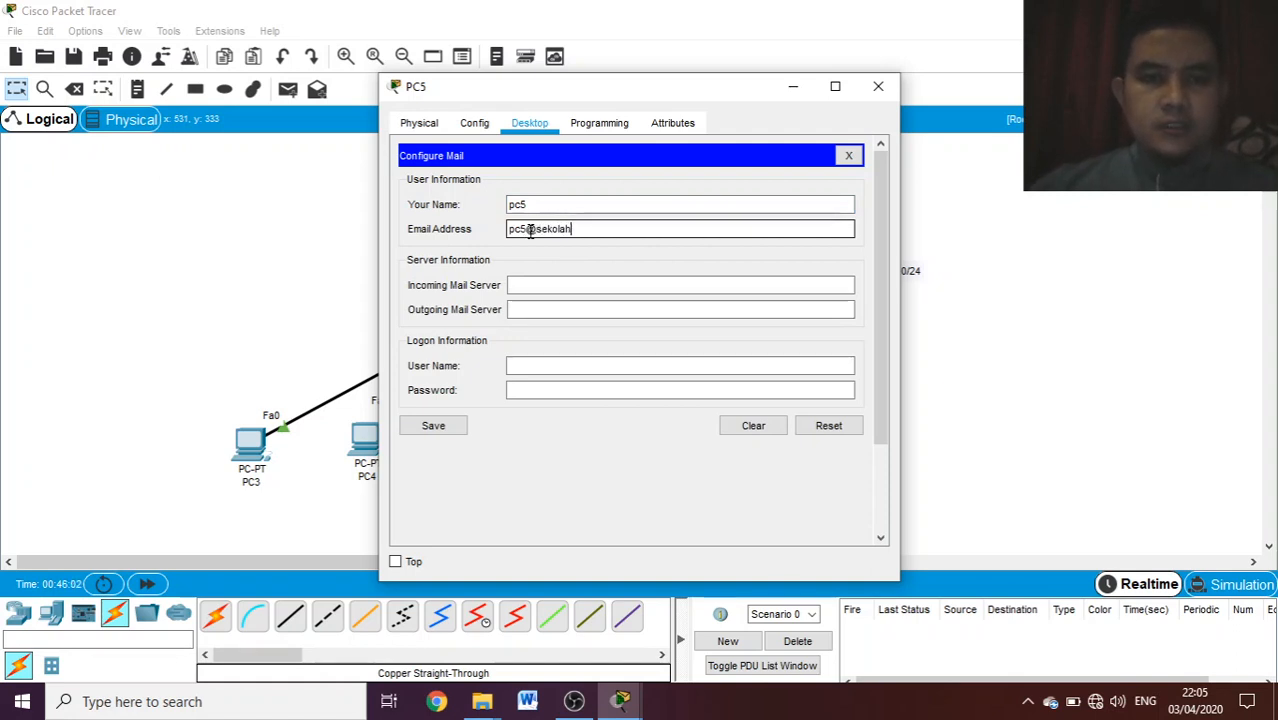
type(".mu")
- Set both the incoming and outgoing mail servers on PC5 to 192.168.2.2
left_click(549, 286)
type("19")
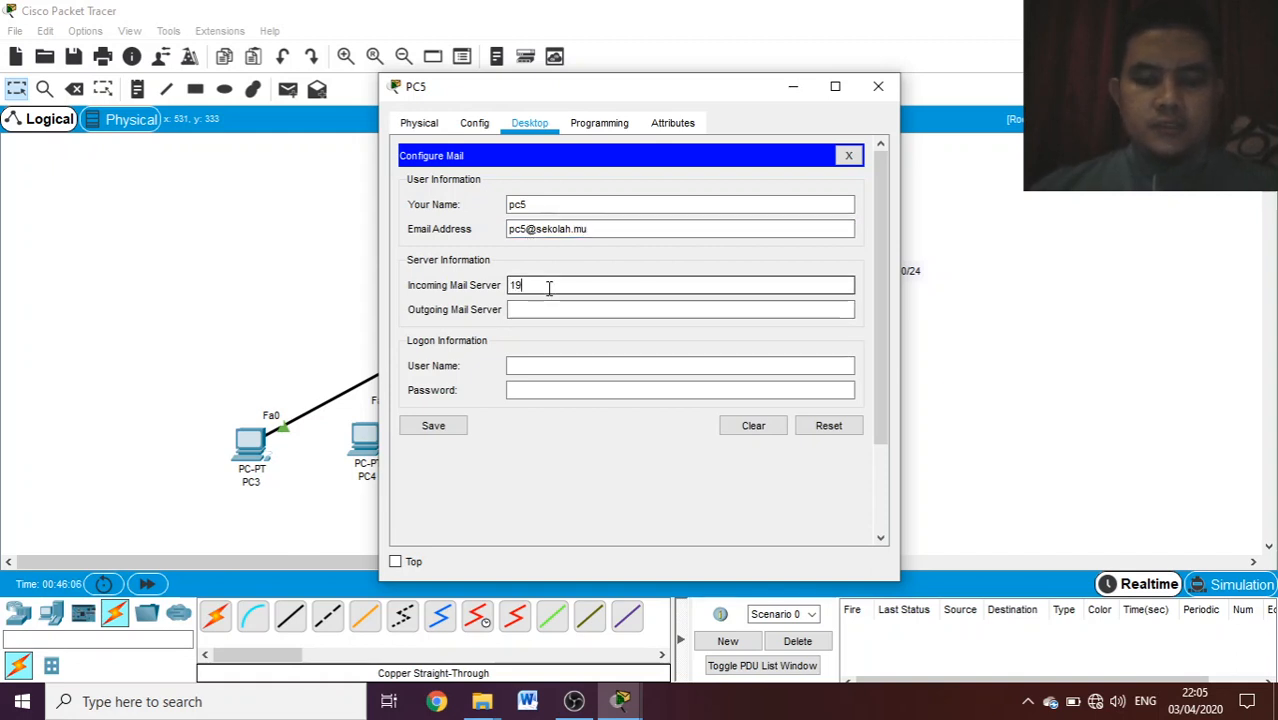
type("2.168.0")
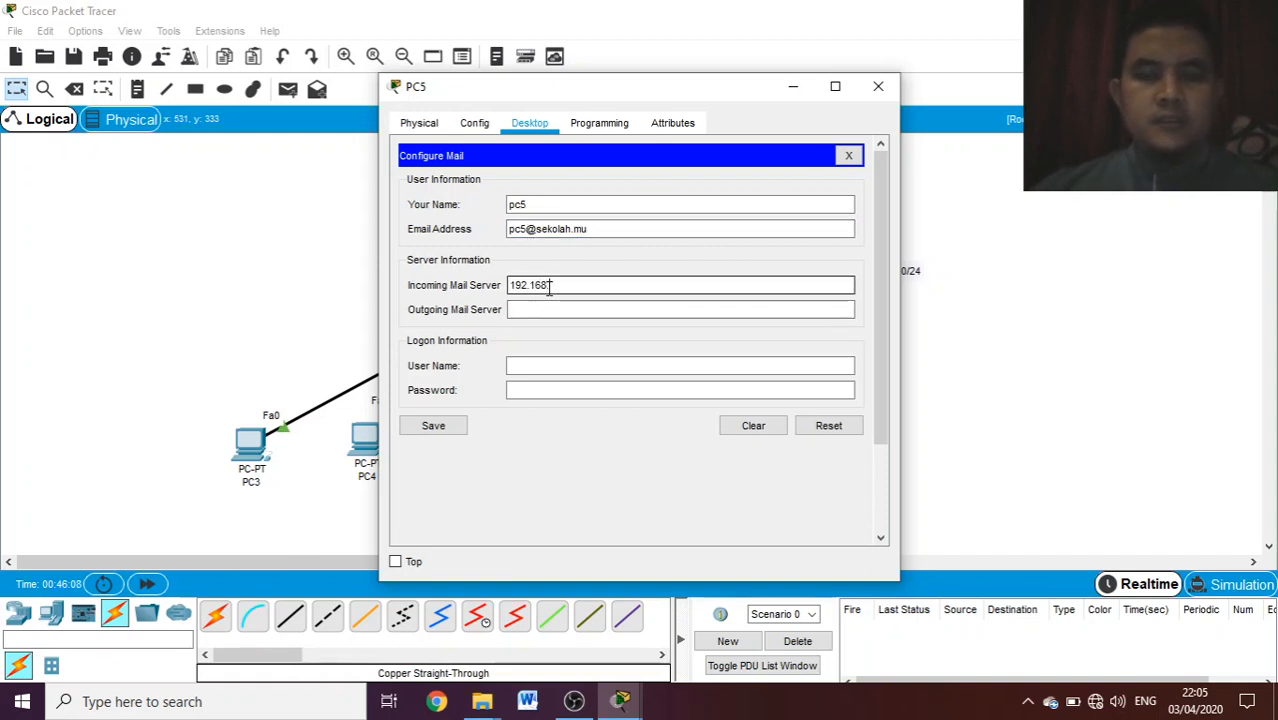
type(".2")
left_click(545, 311)
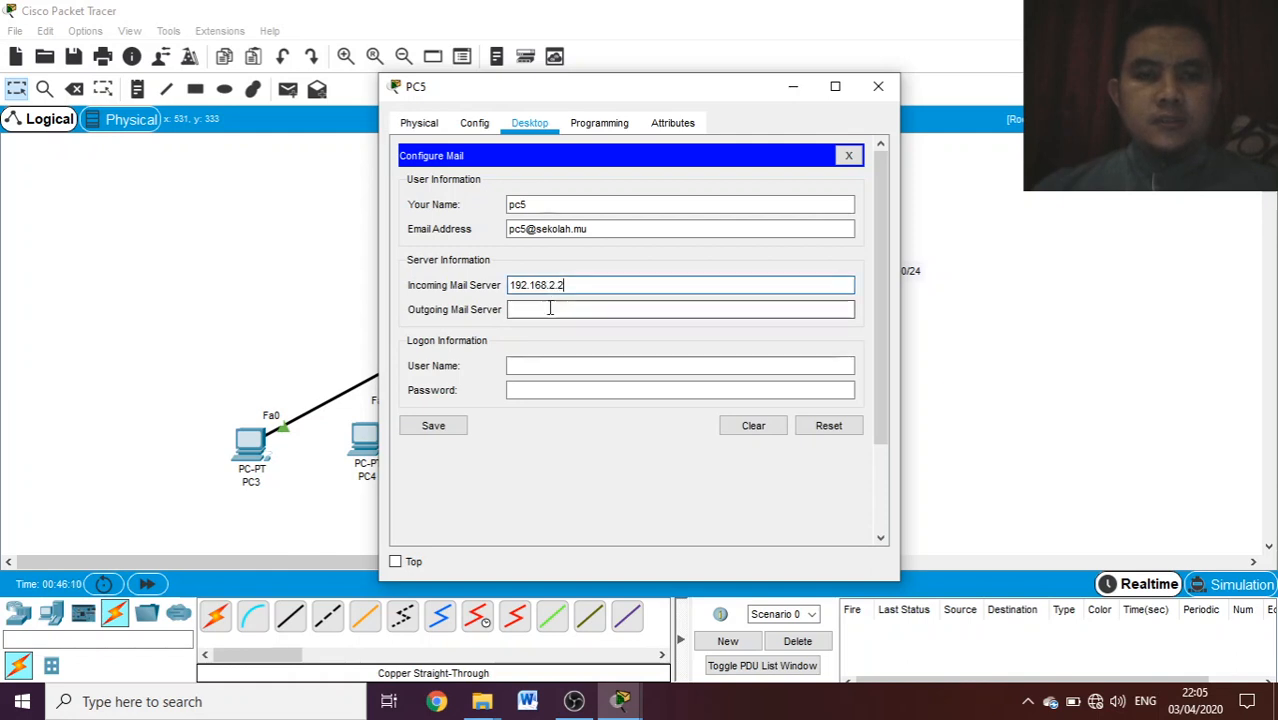
type("192.168")
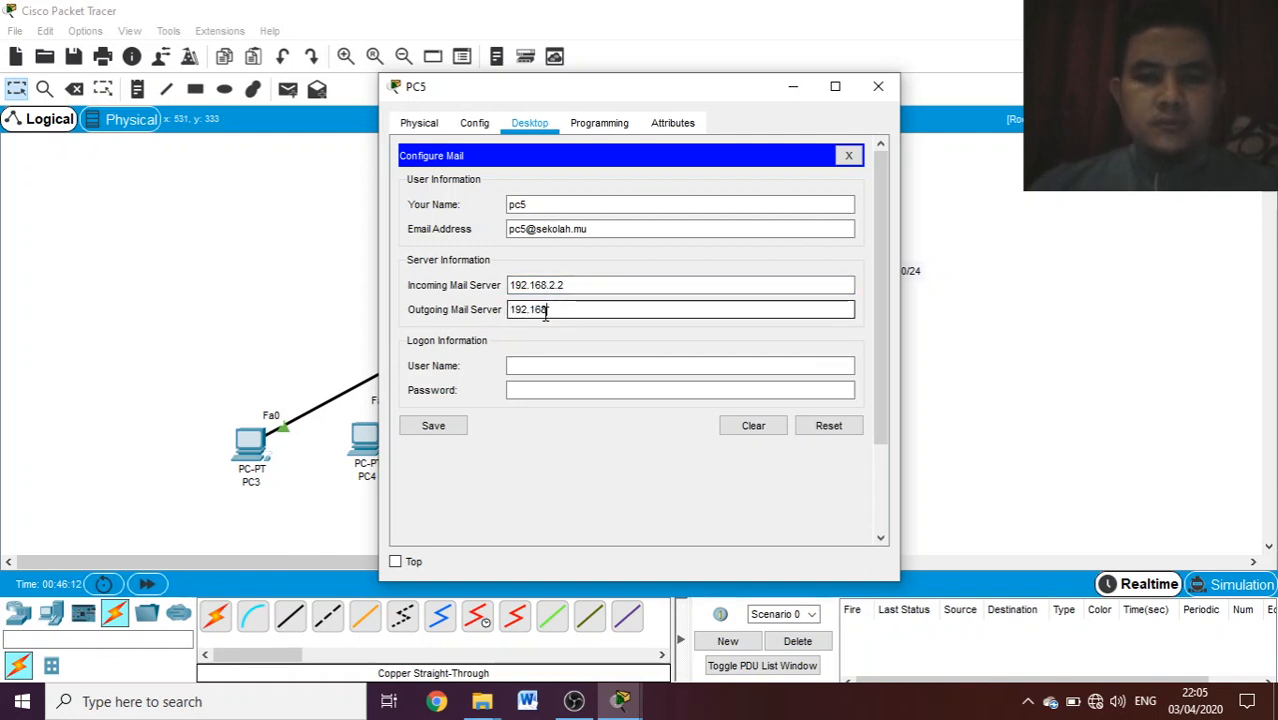
type(".2.2")
- Enter the logon user name pc5 and the account password, then save PC5's mail configuration
left_click(543, 366)
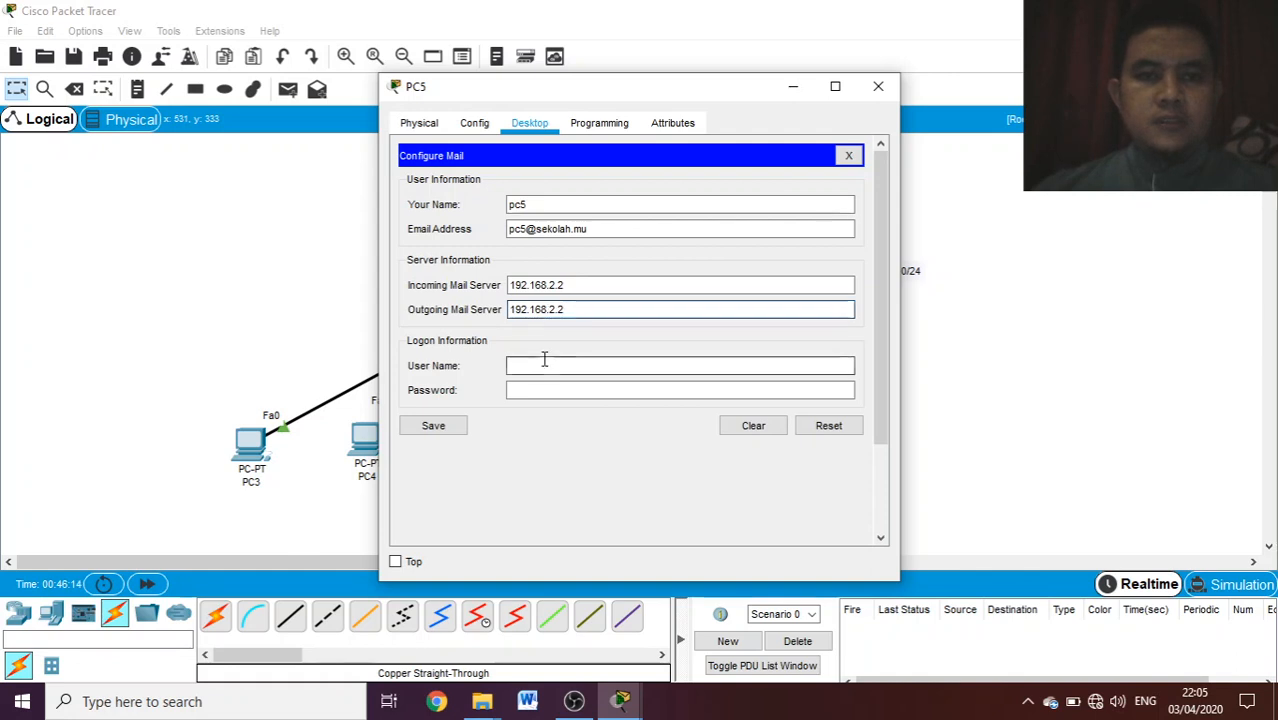
type("pc")
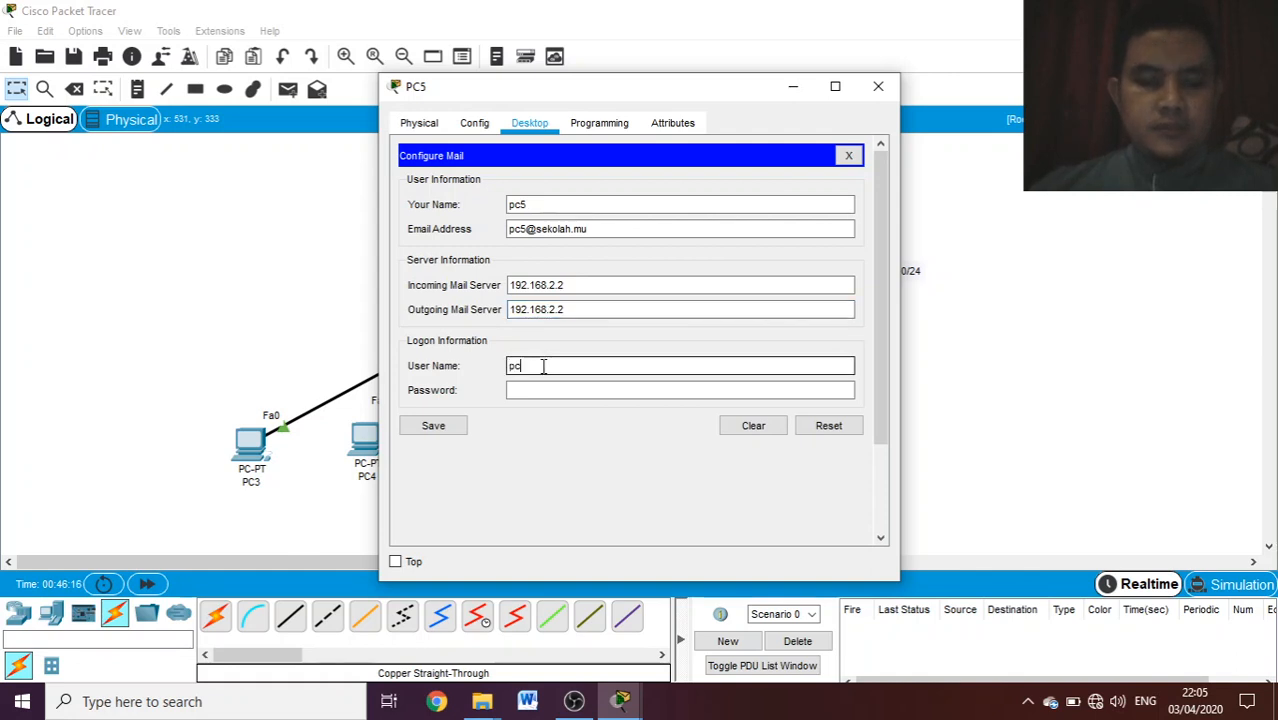
type("5")
left_click(537, 389)
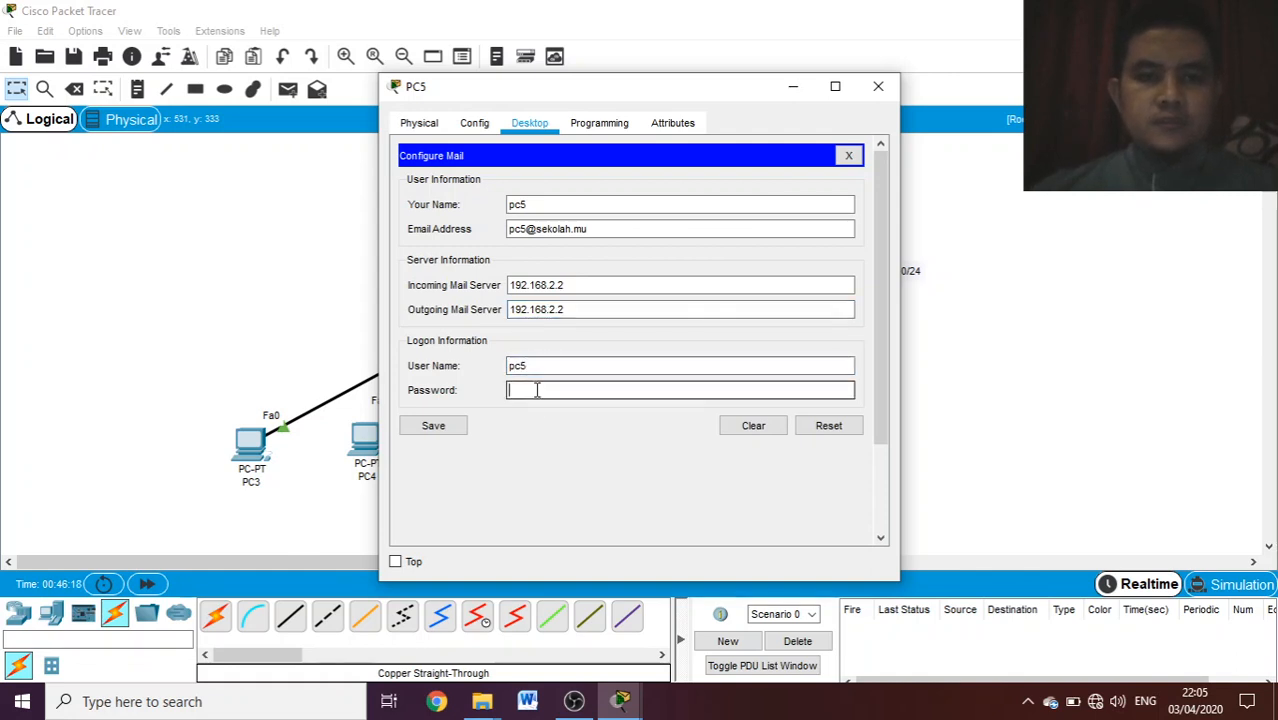
type("pc5")
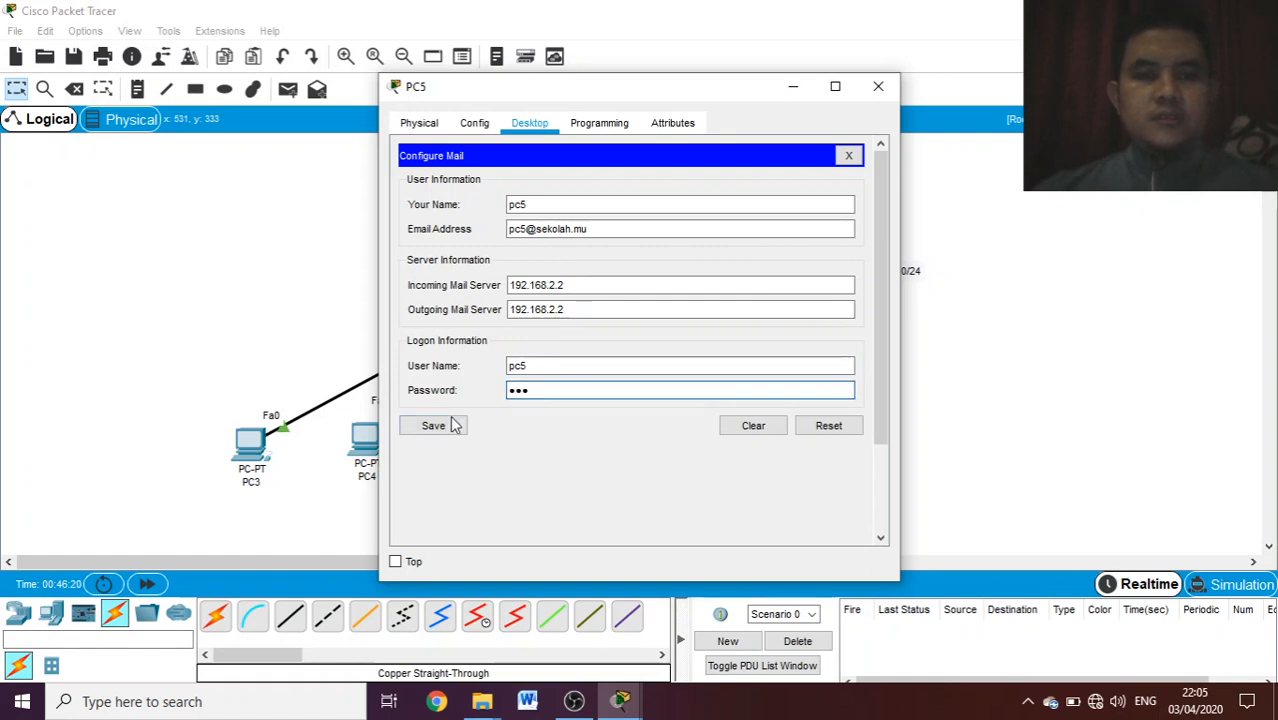
left_click(430, 425)
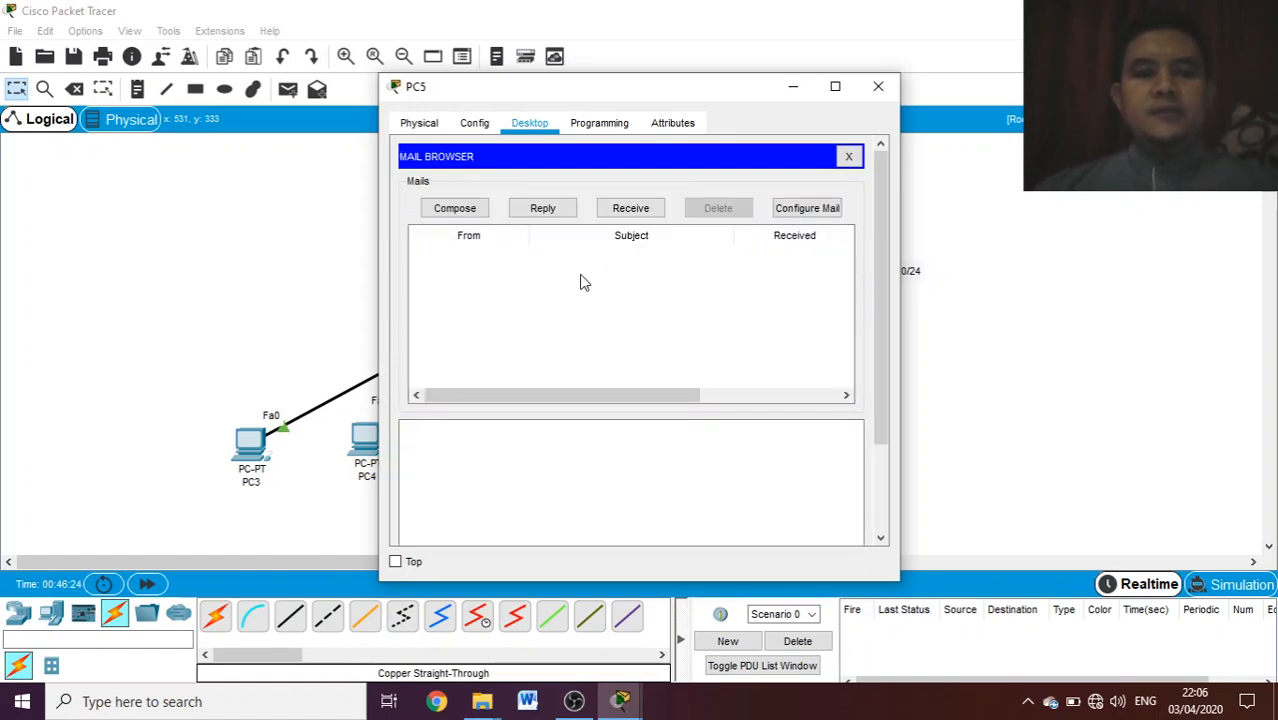
- Compose a new mail on PC5 and address it to PC3's e-mail account on the sekolah.mu domain
left_click(476, 210)
left_click(553, 184)
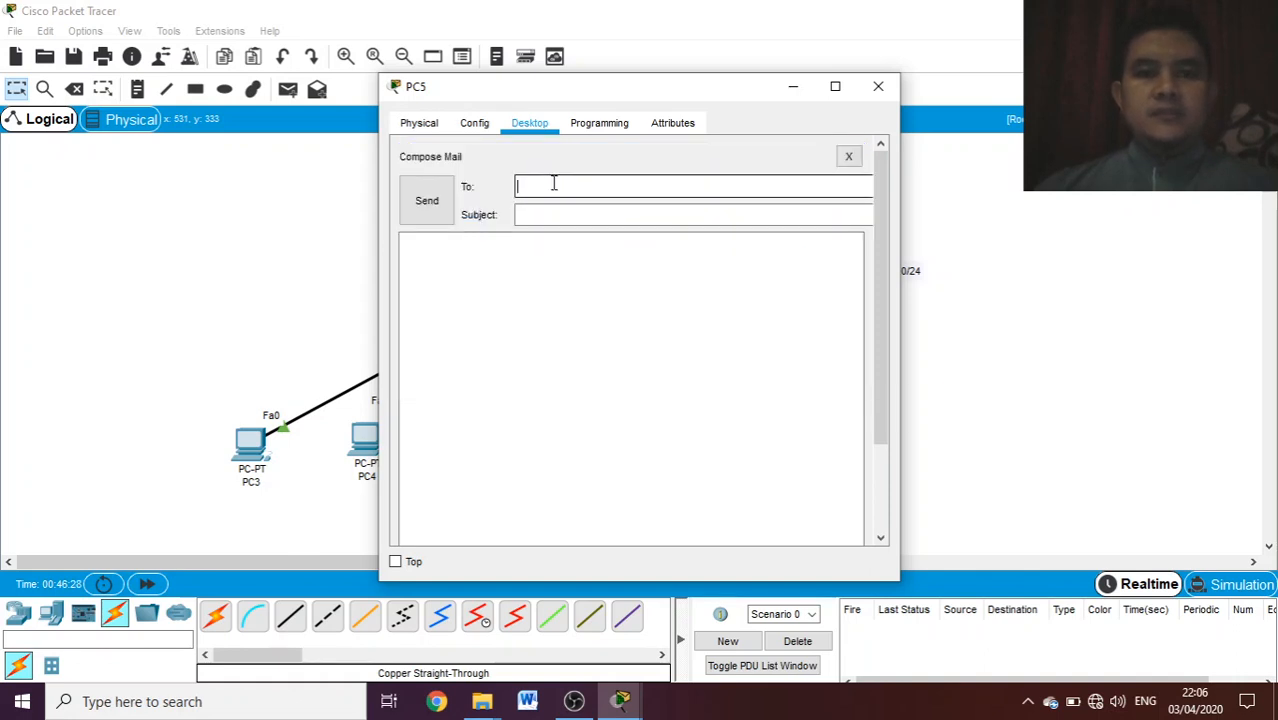
type("pc")
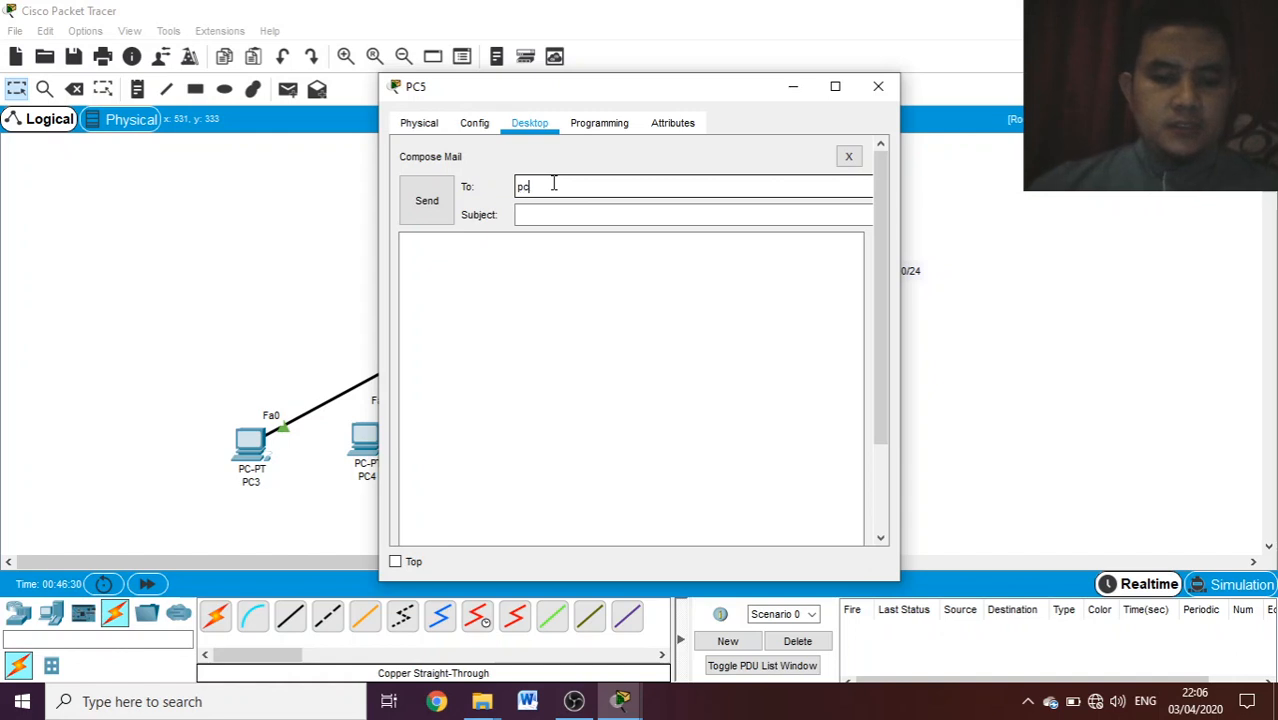
type("3@")
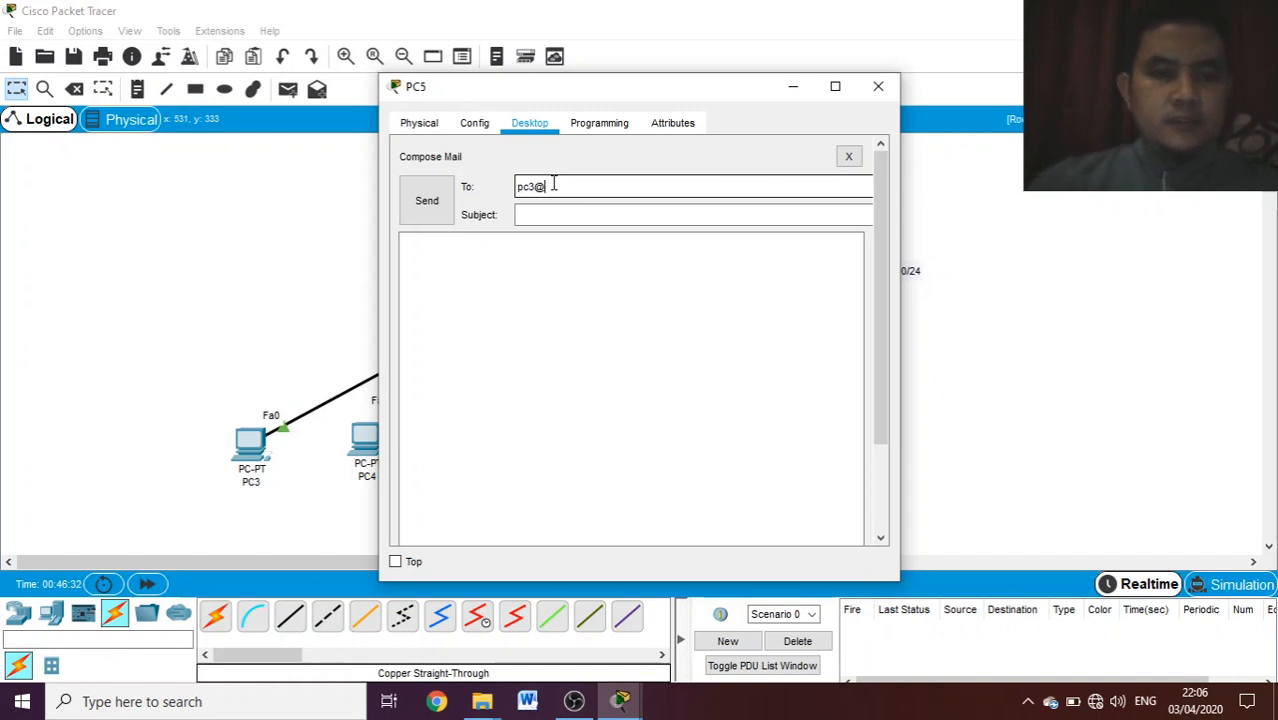
type("sekolah.mu")
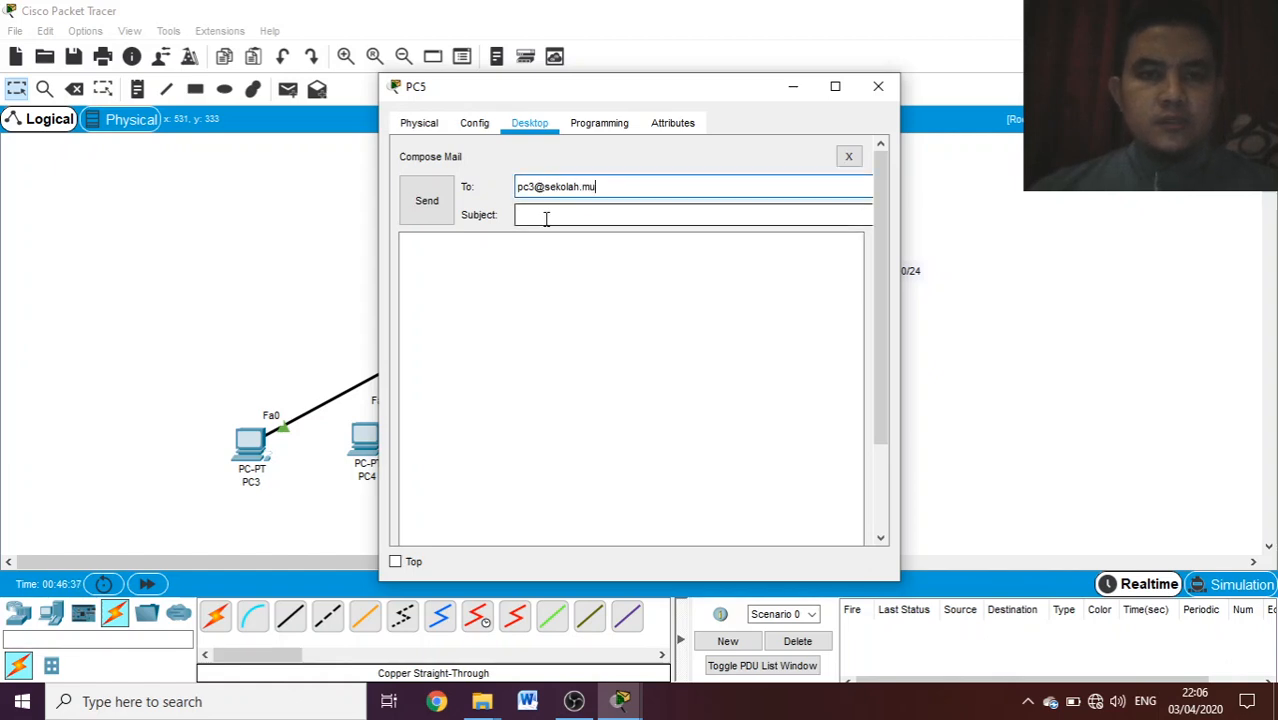
- Give the mail the subject "tes" and the message "haiii", send it and close PC5's window
left_click(545, 218)
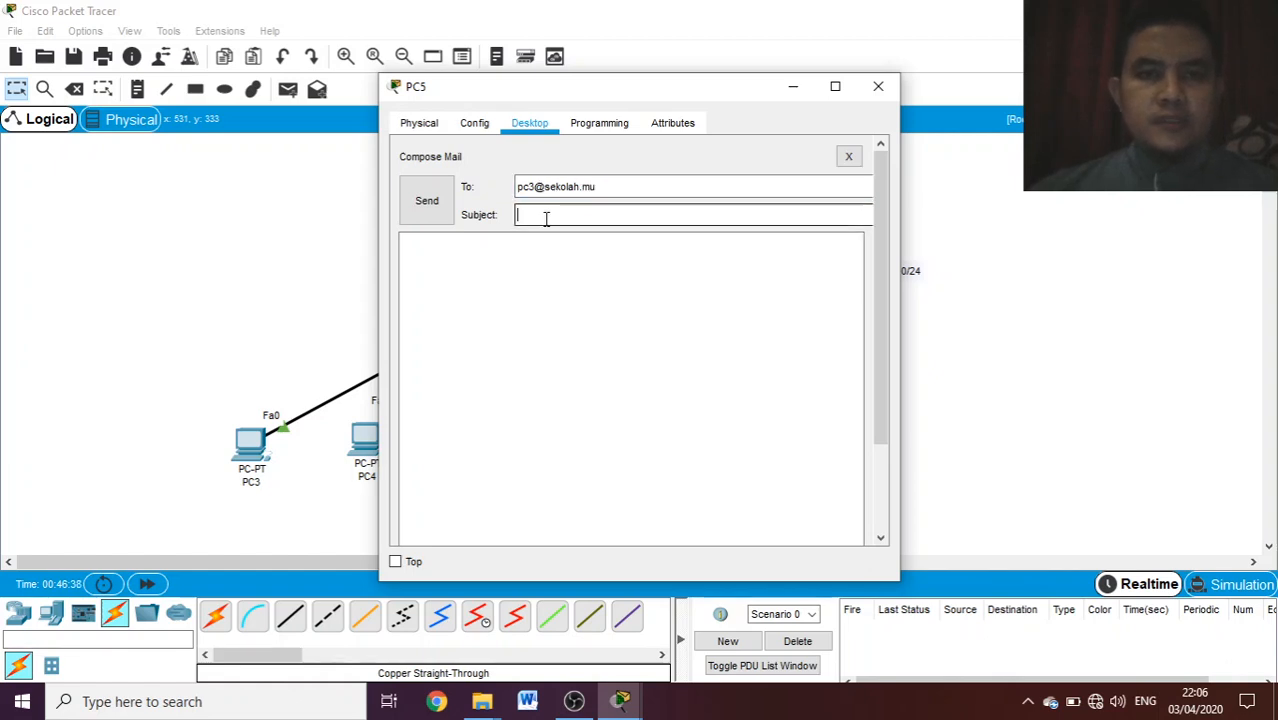
type("tes")
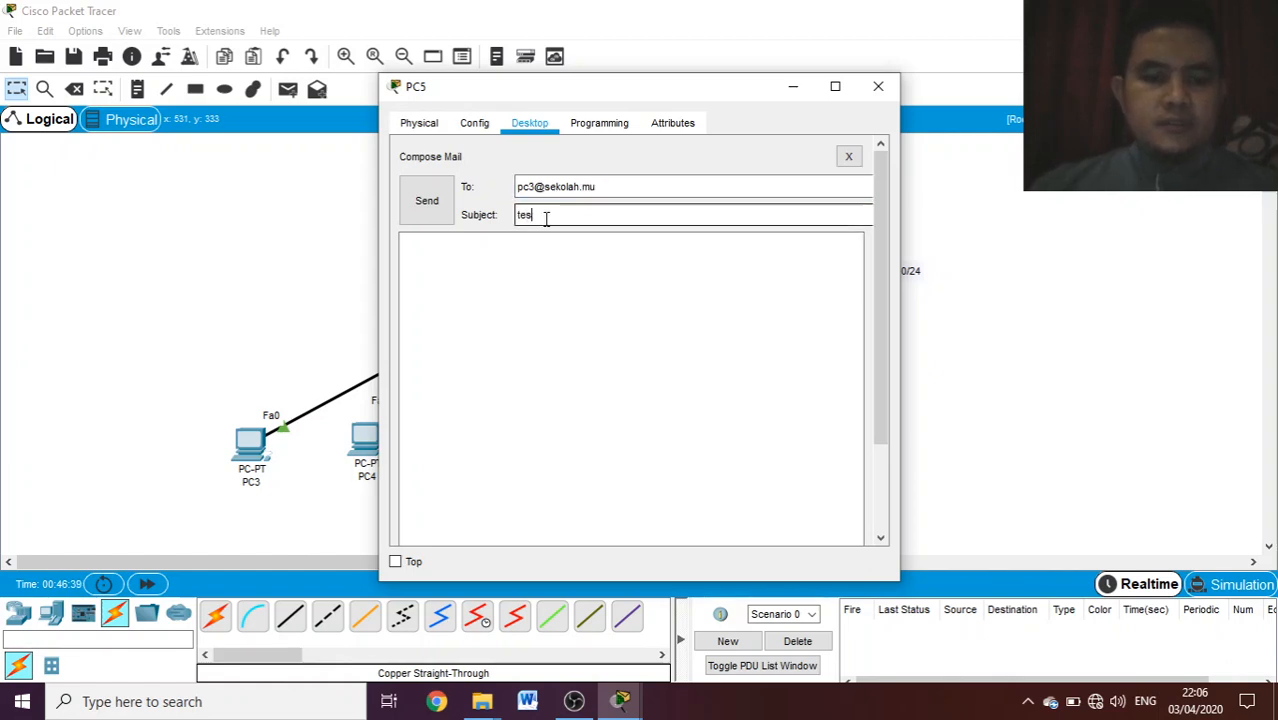
left_click(465, 251)
type("haii")
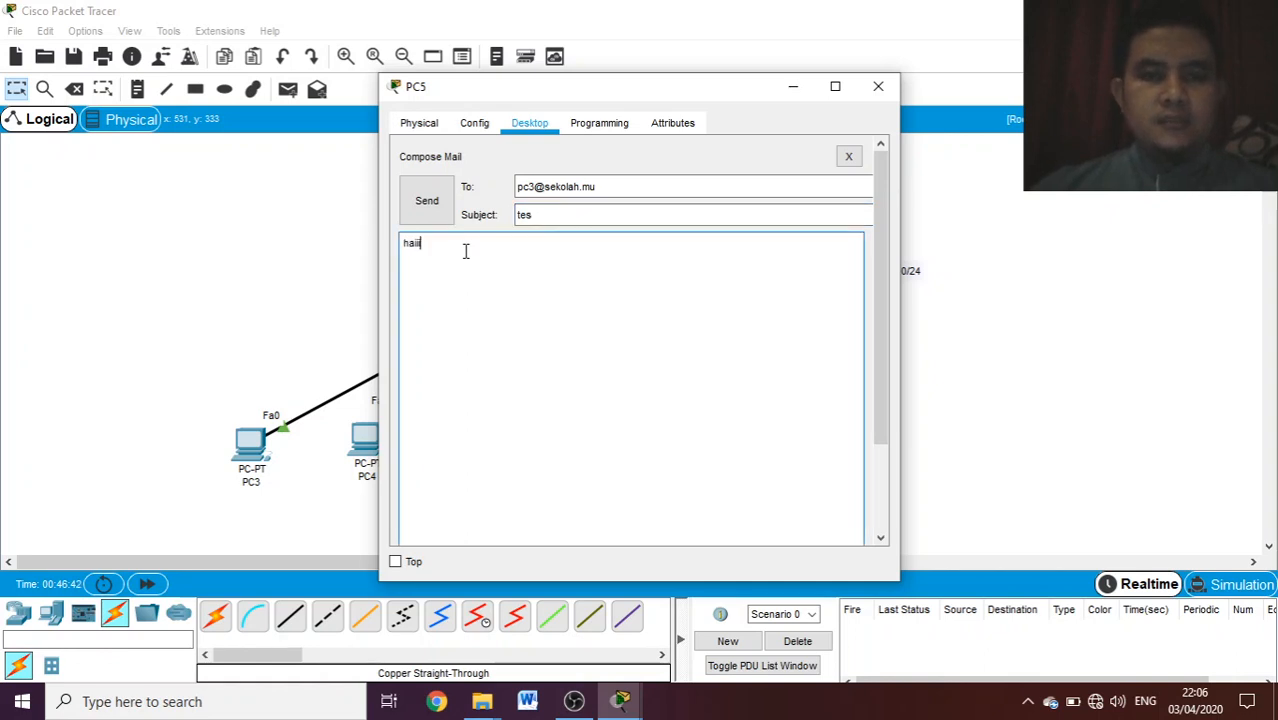
left_click(424, 203)
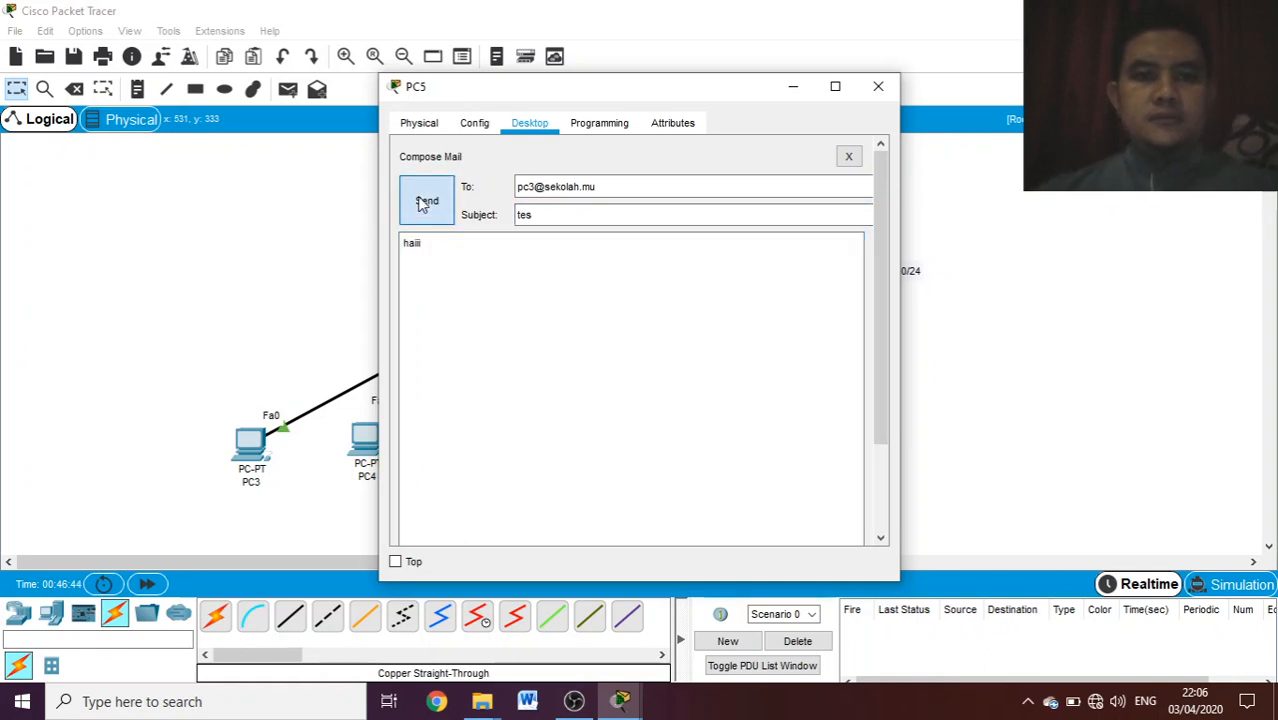
left_click(877, 88)
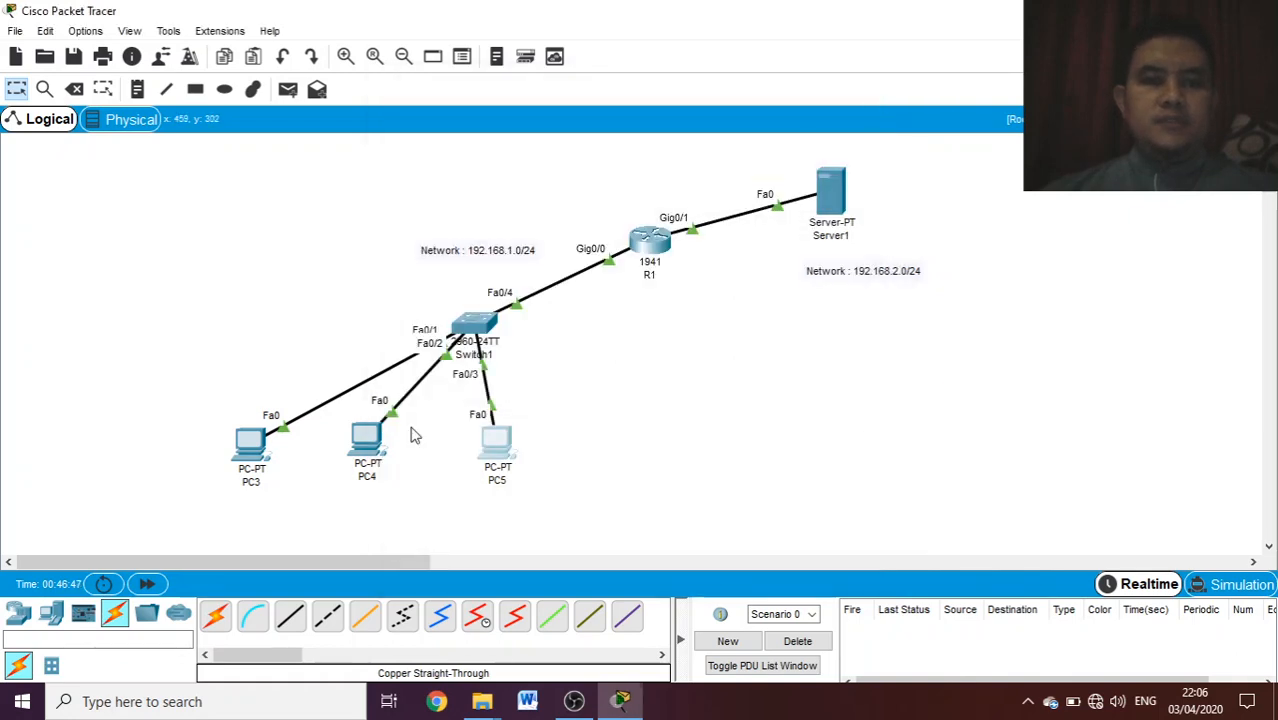
- Receive mail in PC3's mail browser, open the message from PC5 to read it, and close PC3's window
left_click(247, 458)
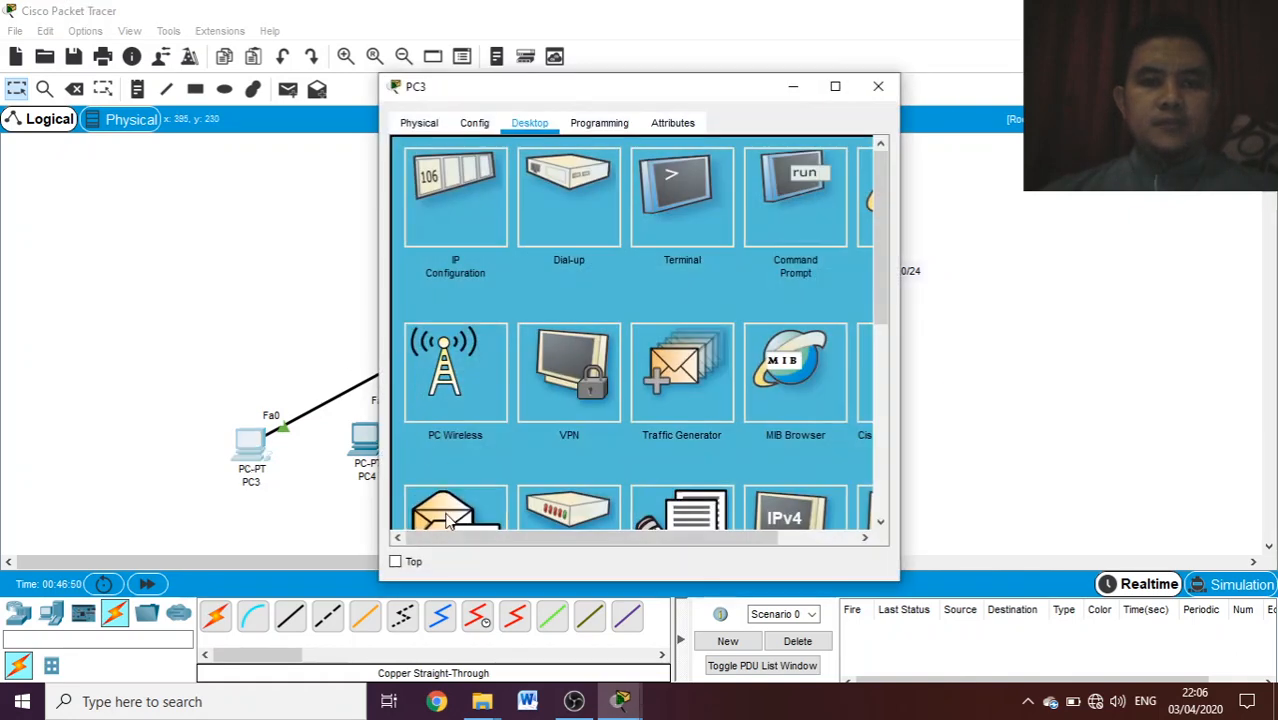
left_click(447, 517)
left_click(642, 210)
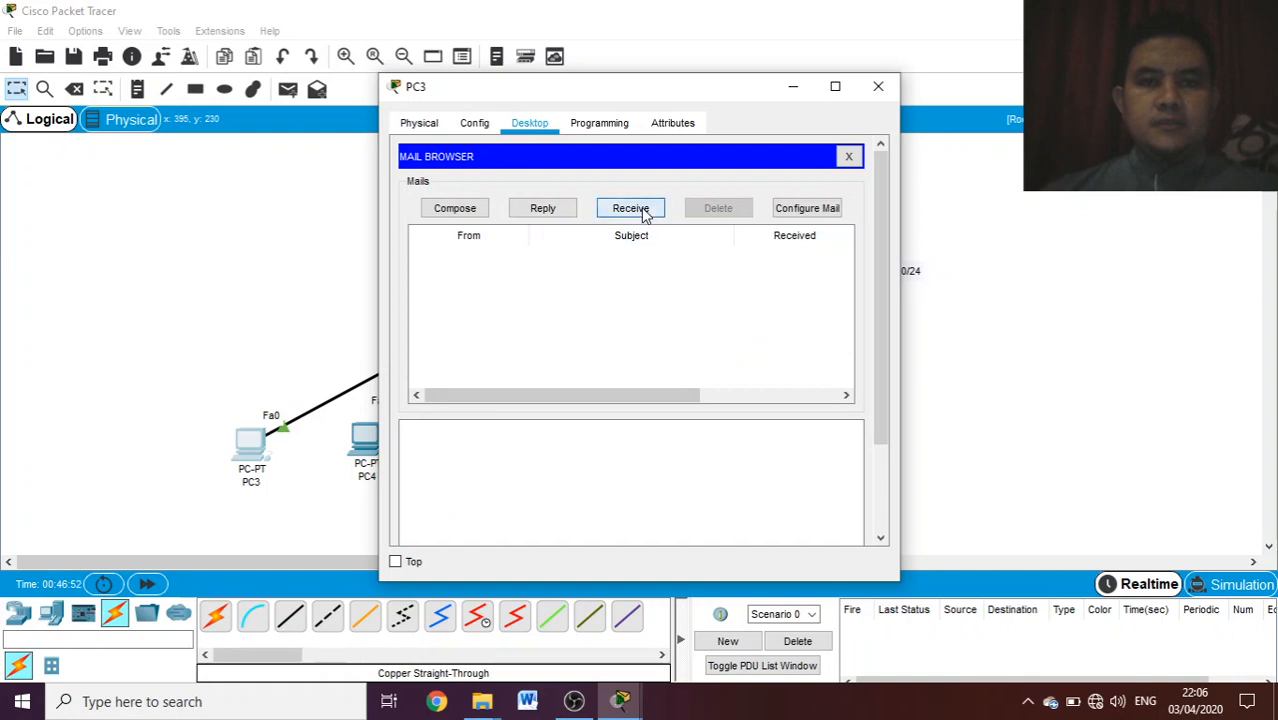
left_click(836, 86)
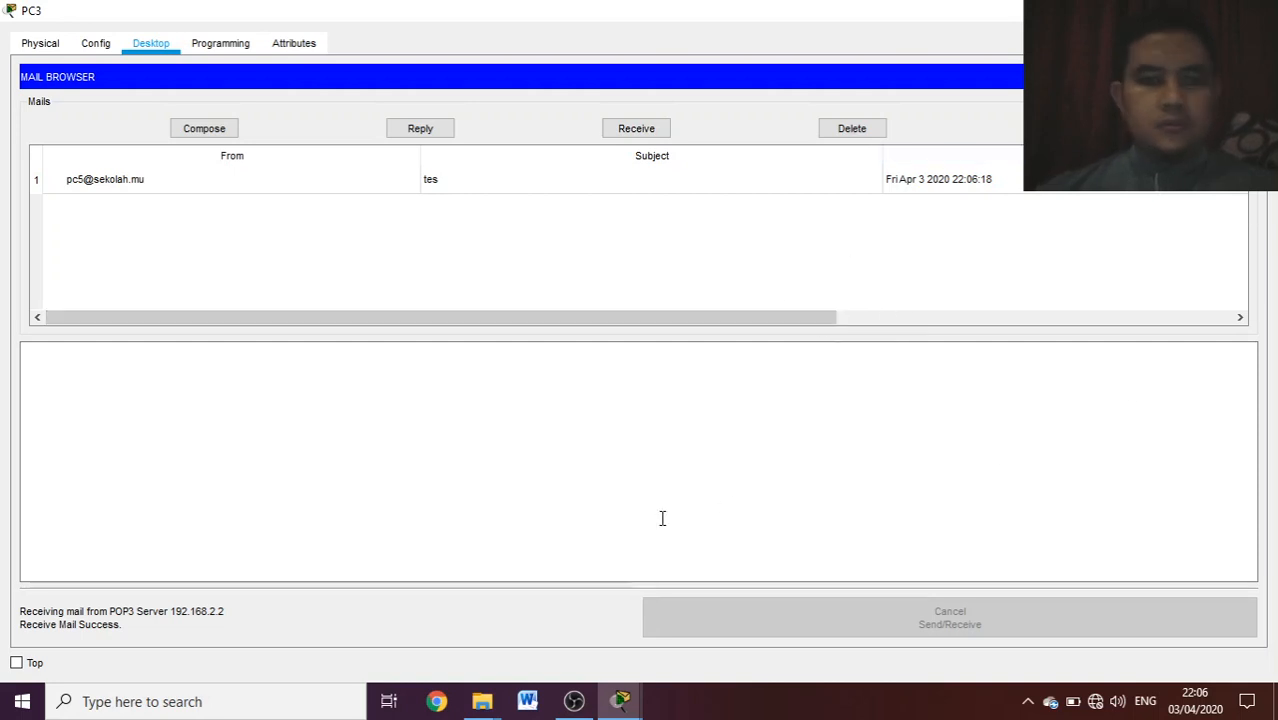
left_click(168, 186)
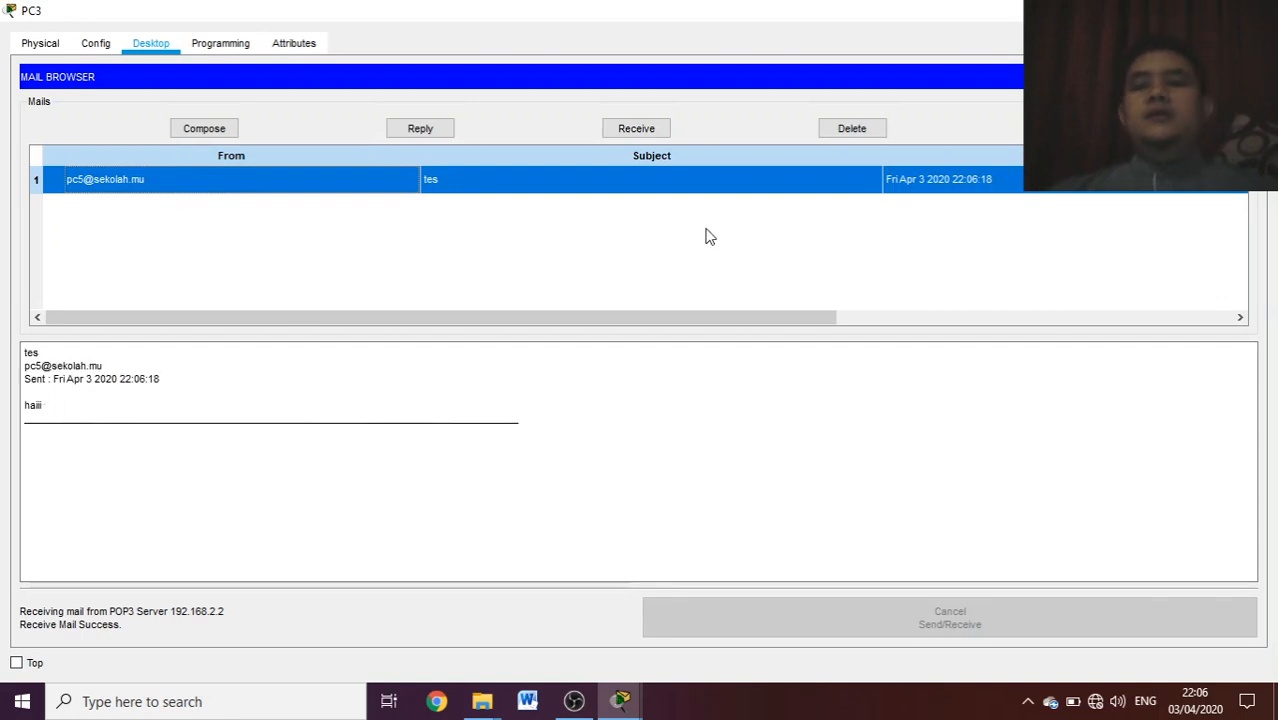
left_click(1246, 77)
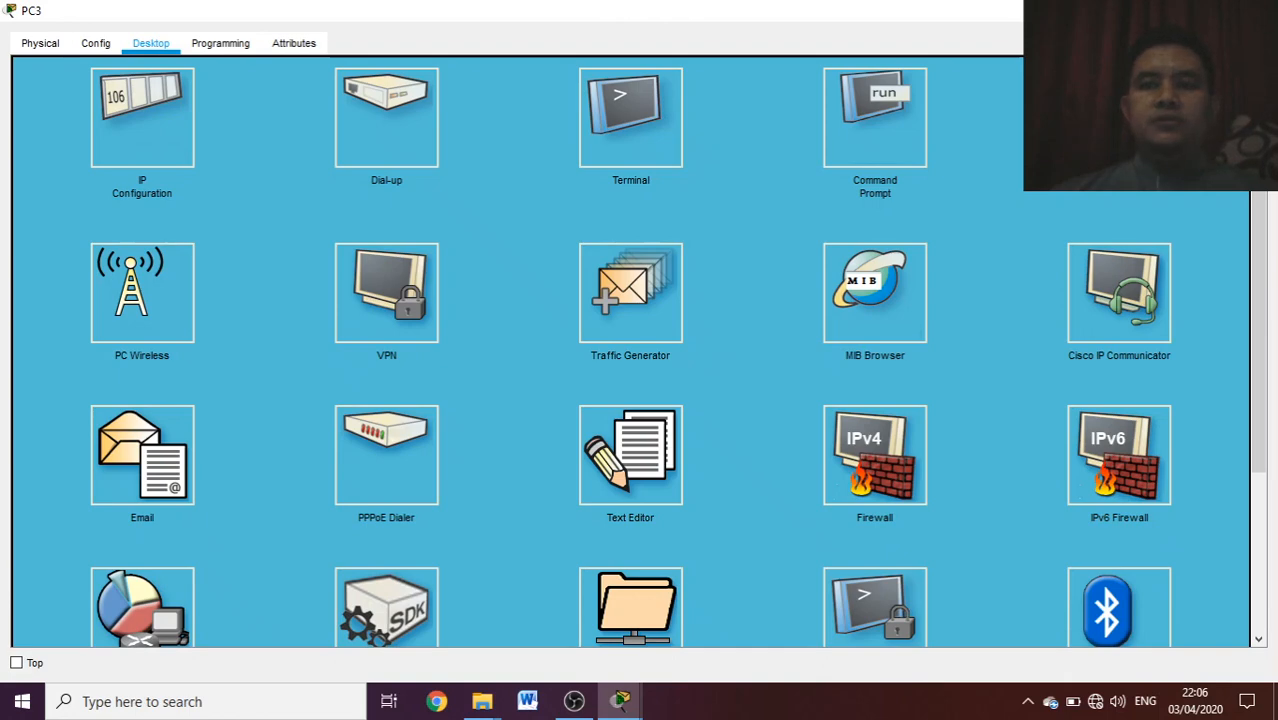
left_click(1254, 11)
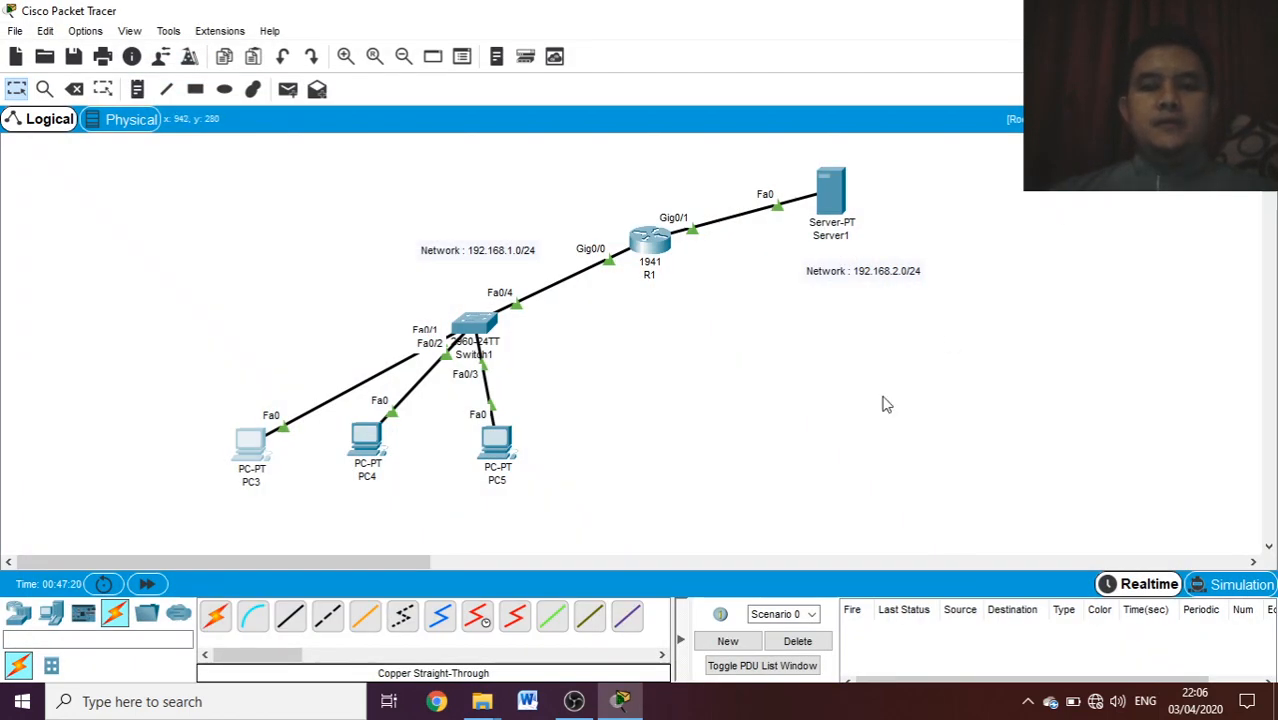